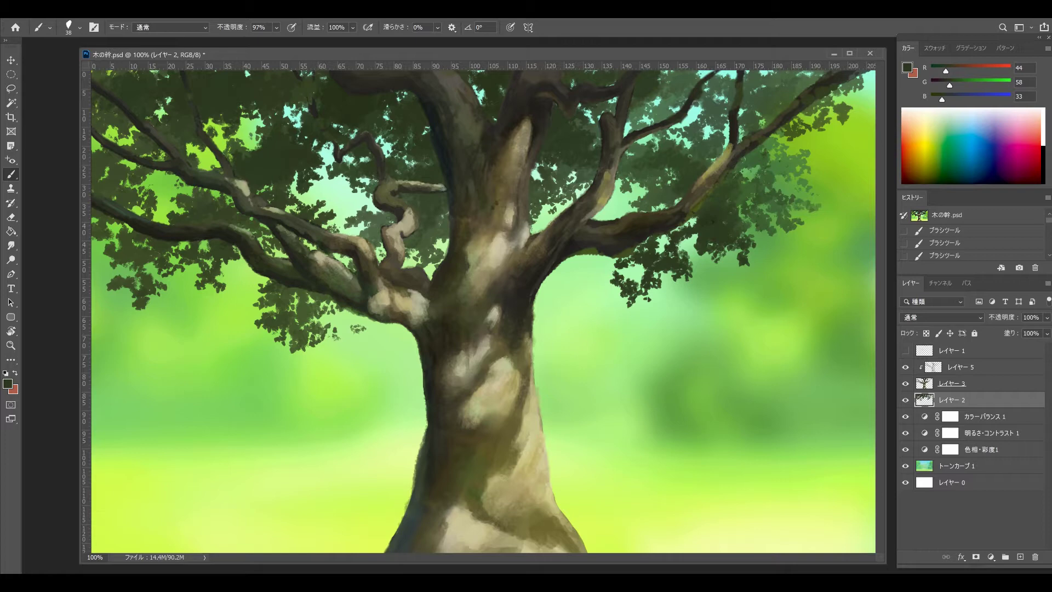
Merge the clipped レイヤー 5 into レイヤー 3
left_click(905, 366)
left_click(981, 367)
left_click(981, 383)
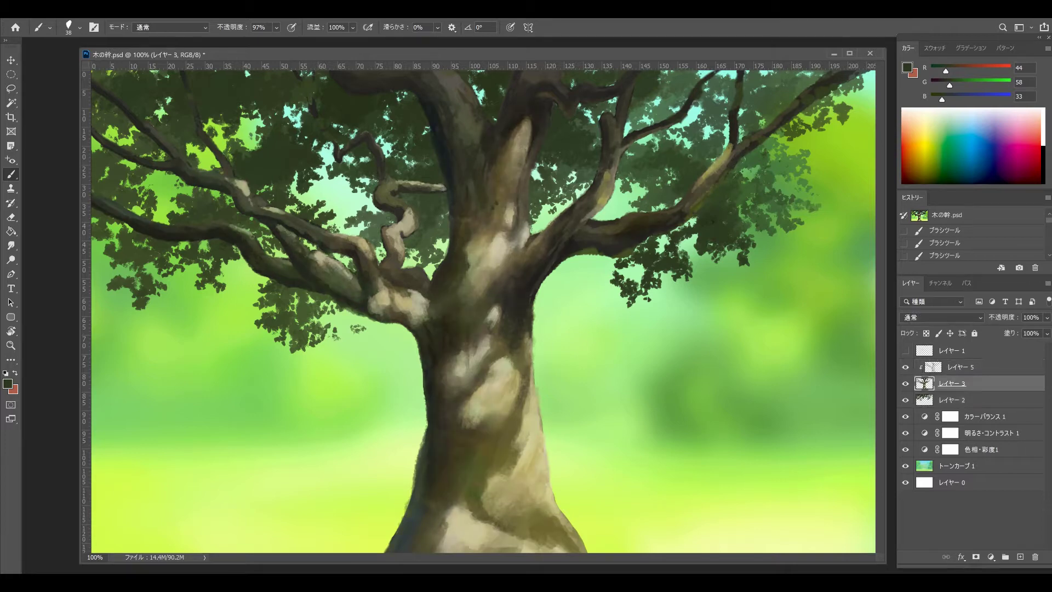
key("ctrl+e")
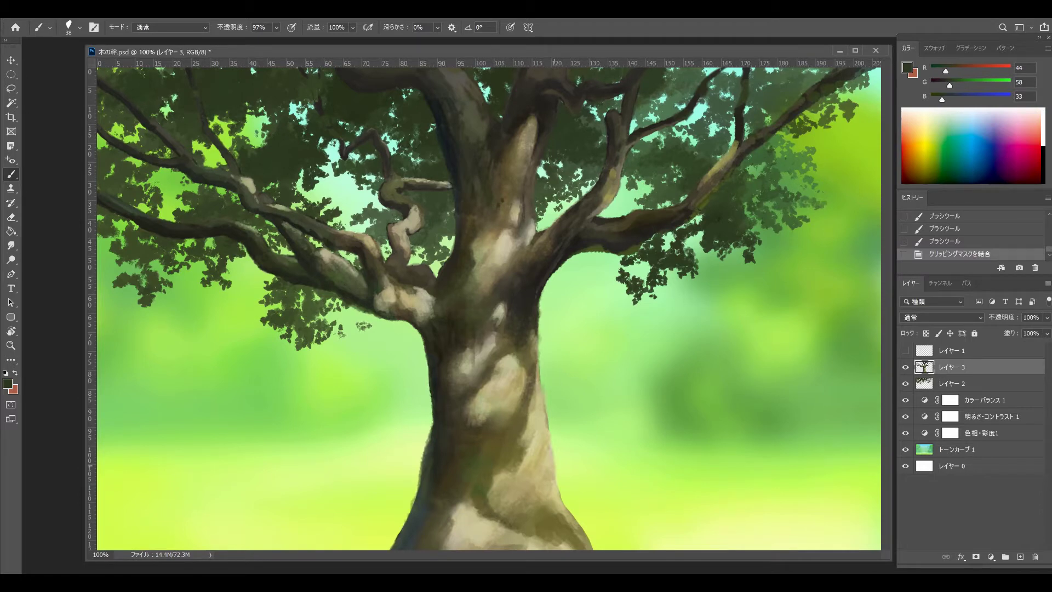
Add a new layer above レイヤー 3 and try a dark dab on the trunk with a colour sampled from the bark
left_click(1020, 556)
left_click(460, 284, "alt")
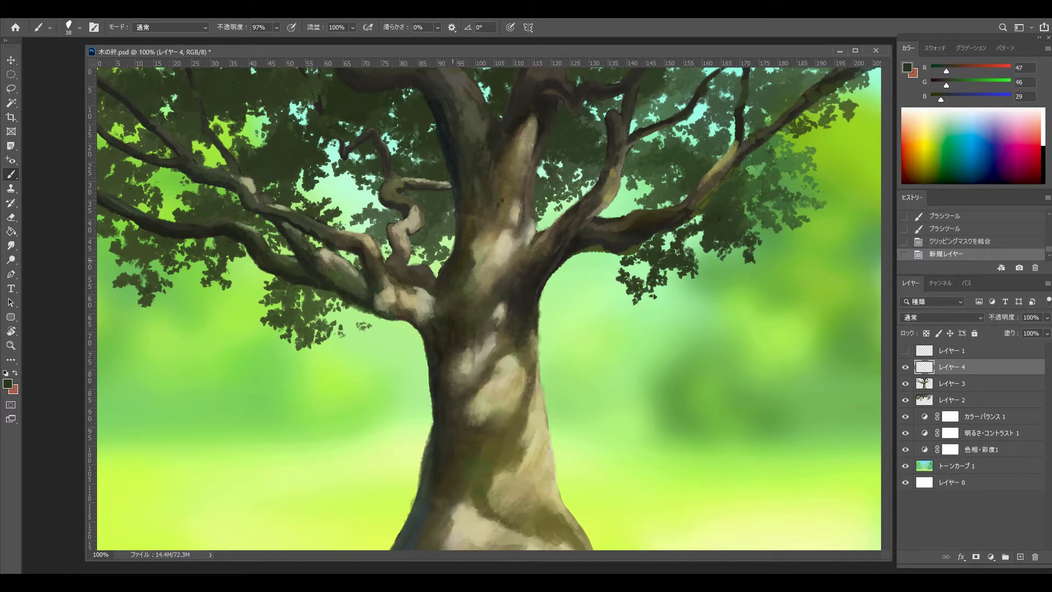
left_click(460, 282)
key("ctrl+z")
left_click(453, 272, "alt")
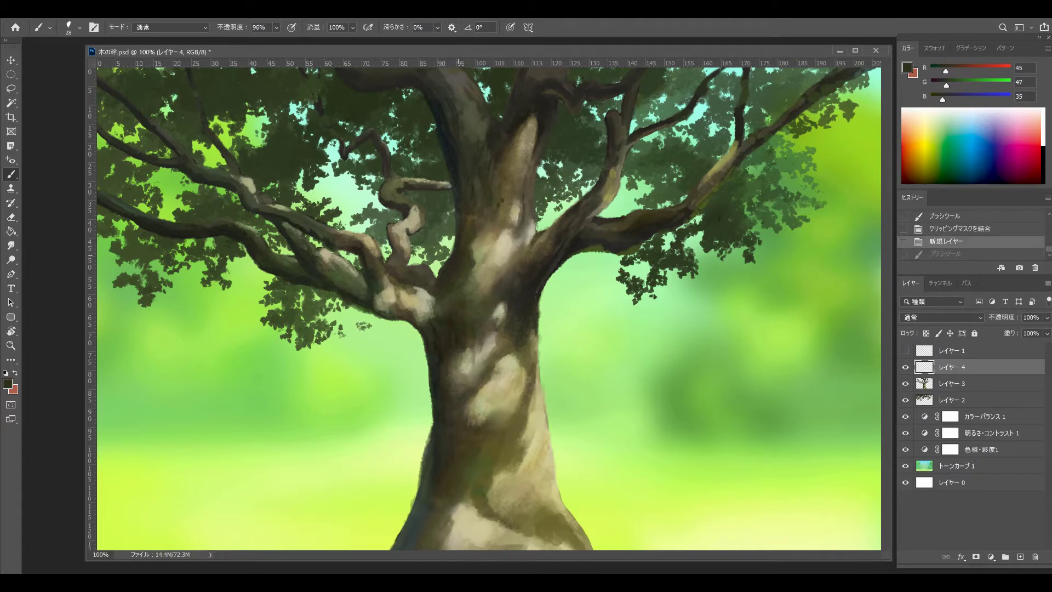
Choose the ソフト円 6 1 brush preset and try bark-coloured strokes on the upper trunk's highlight
key("F5")
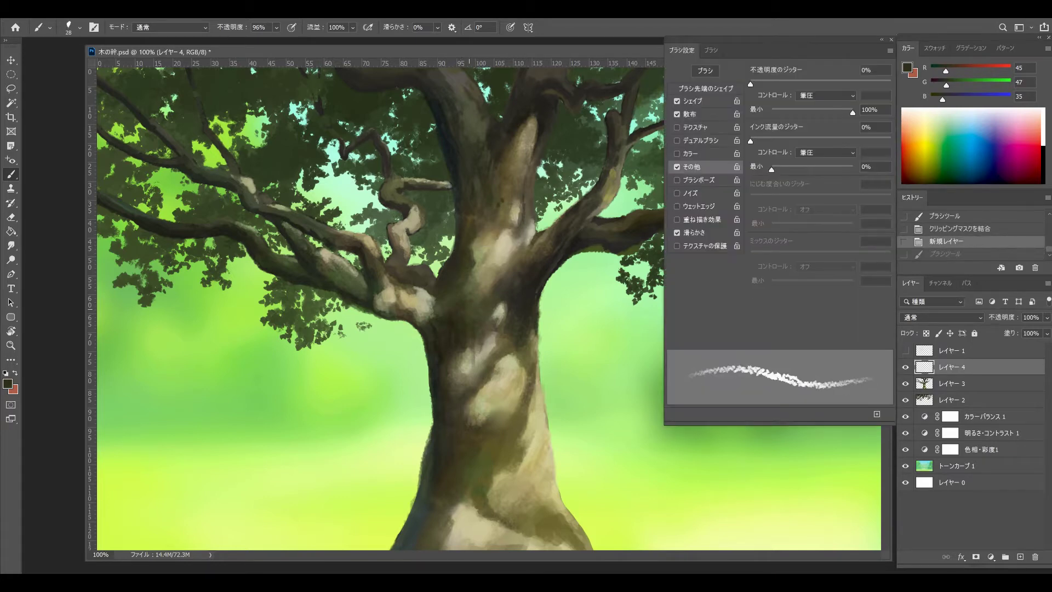
left_click(711, 50)
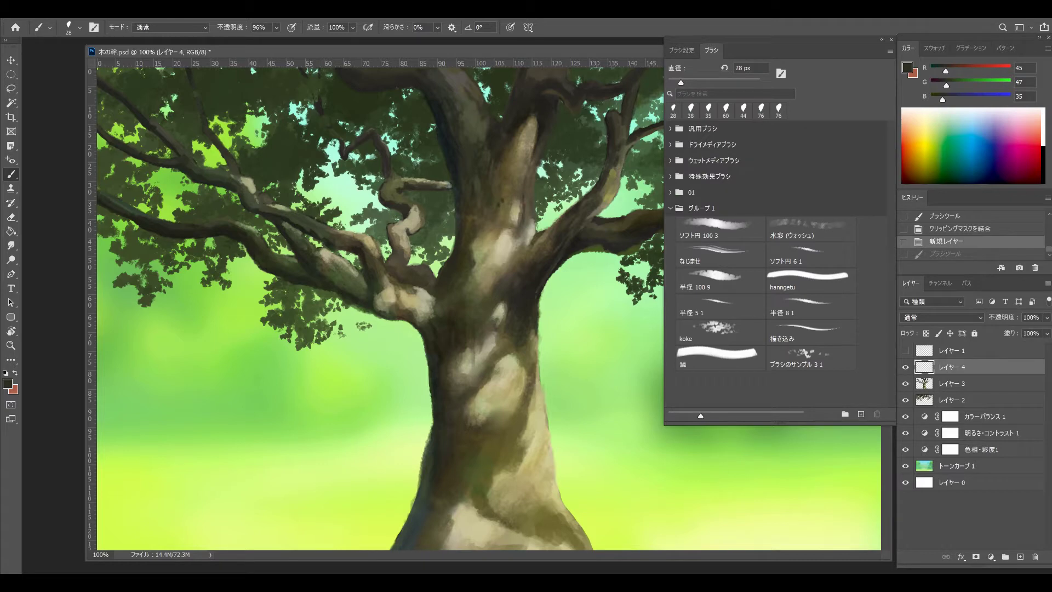
left_click(809, 253)
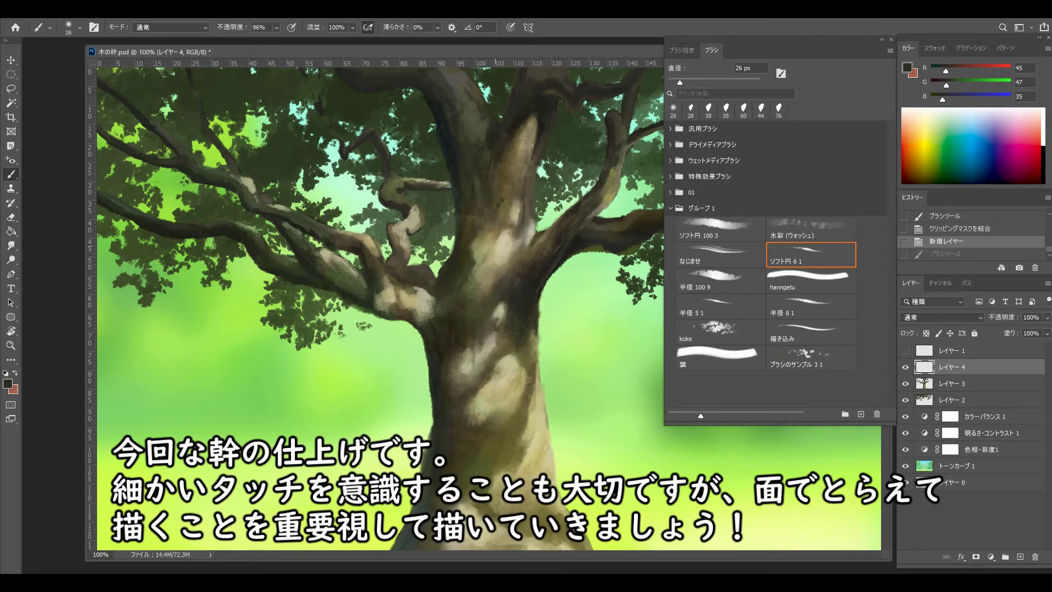
left_click(486, 239, "alt")
mouse_move(493, 226)
left_mouse_down()
mouse_move(495, 277)
mouse_move(500, 269)
left_mouse_up()
left_click_drag(499, 228, 500, 252)
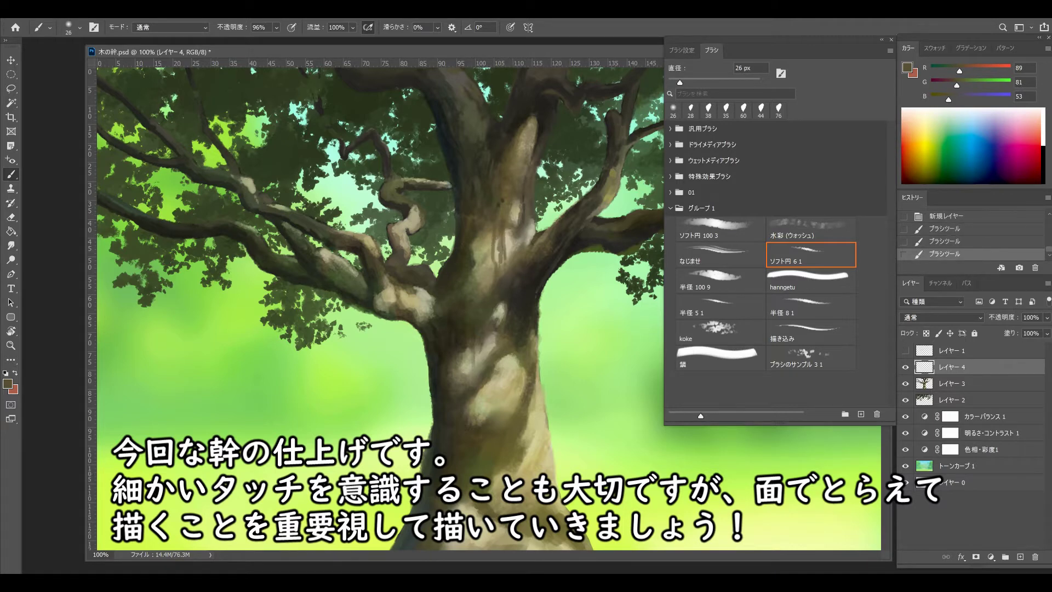
Undo the trial strokes and the new layer
key("ctrl+z")
key("ctrl+z")
key("ctrl+z")
key("ctrl+z")
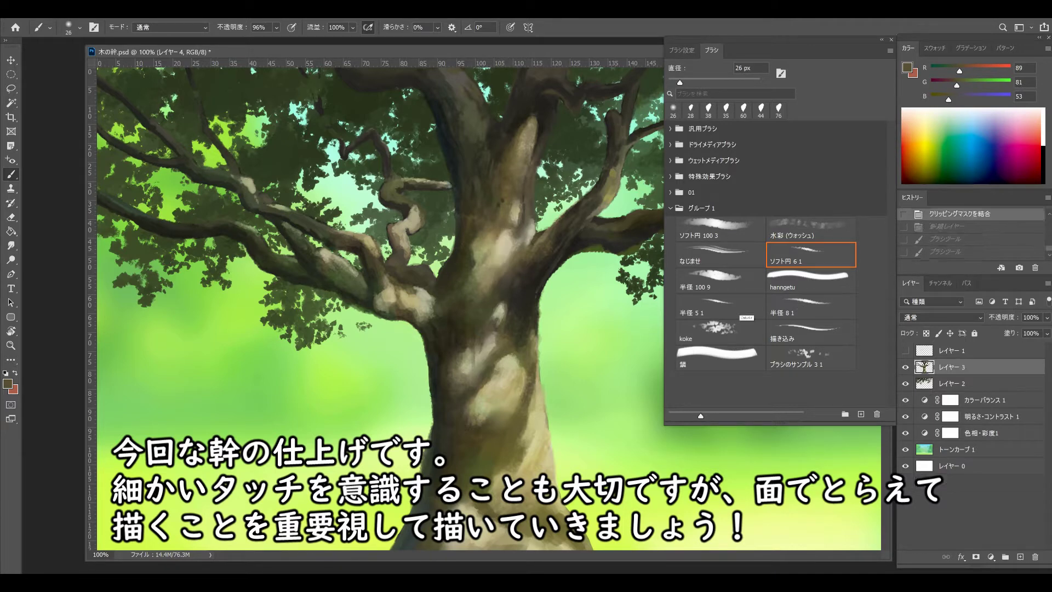
Dab light bark tones sampled from the upper trunk's highlight with the 半径 5 1 brush at 31 px
left_click(738, 298)
right_click(501, 247, "alt")
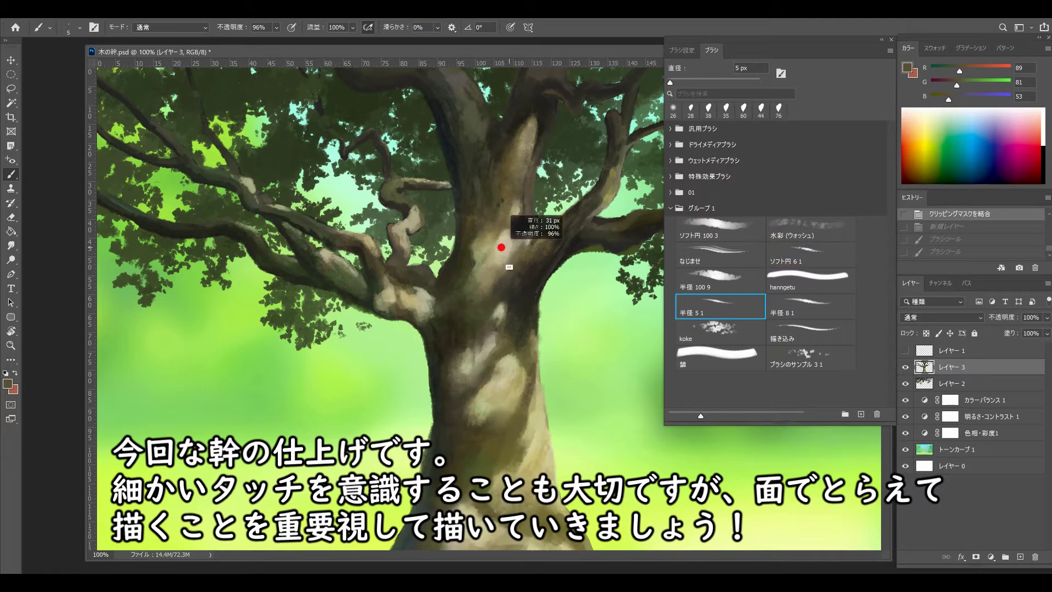
left_click(501, 248, "alt")
left_click(501, 247)
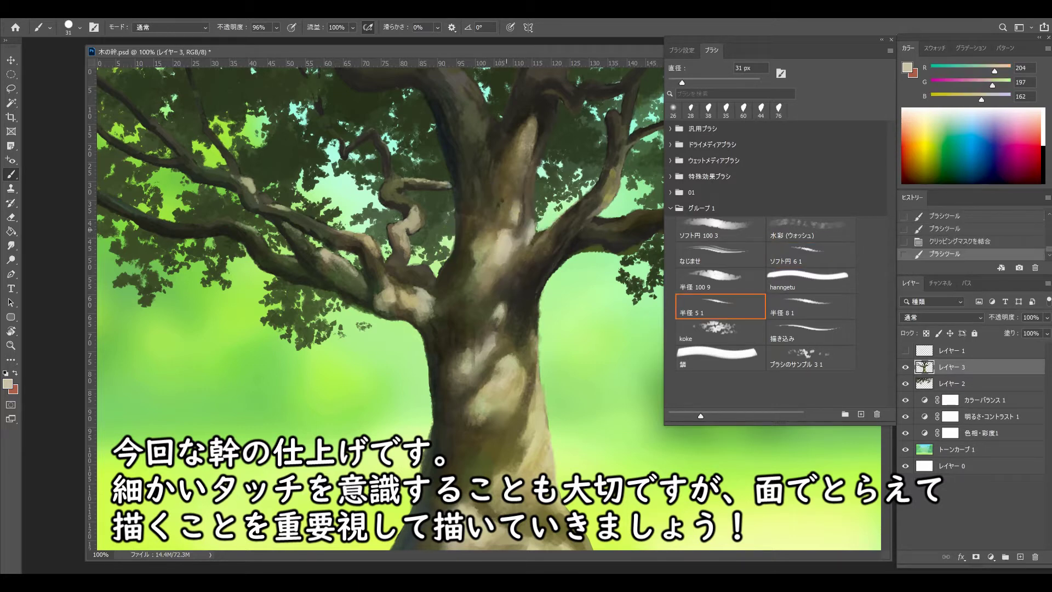
left_click(507, 250, "alt")
left_click(506, 251)
left_click(506, 250)
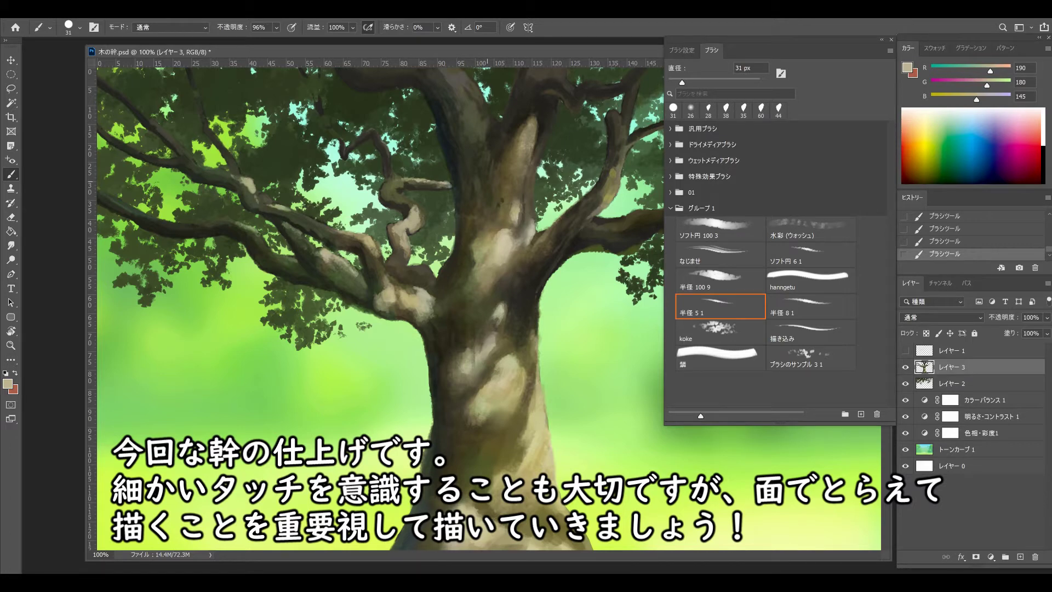
Refine the shadow edge on the trunk's lower right side with a 16 px brush, then sample light bark tones beside it
left_click(529, 408, "alt")
left_click_drag(529, 408, 529, 411)
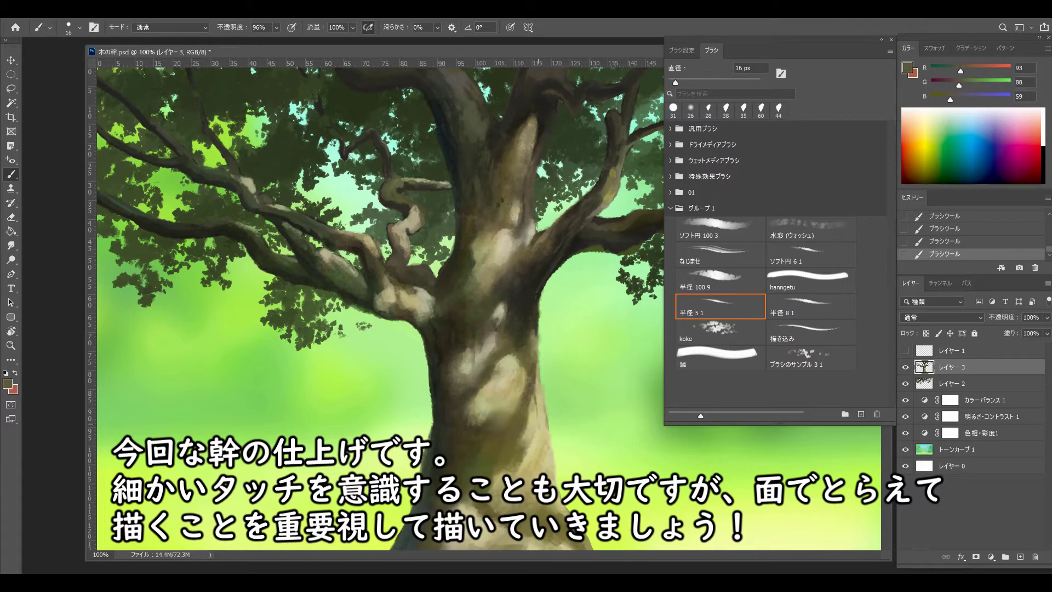
left_click_drag(529, 426, 542, 417)
left_click(545, 463, "alt")
left_click(548, 442, "alt")
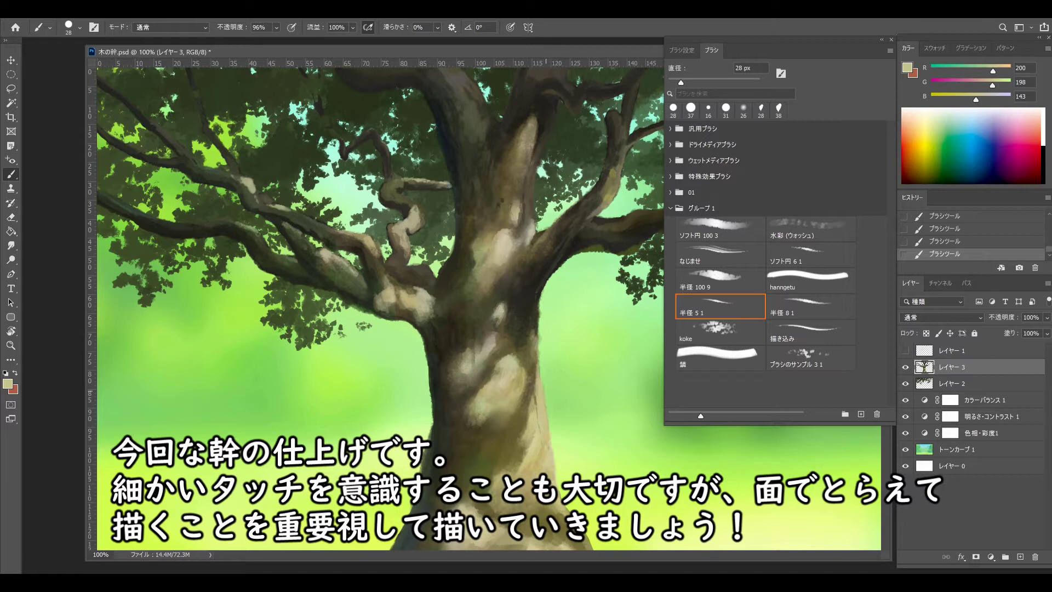
Set the brush's minimum opacity to 79% and paint a light 21 px stroke along the trunk's right edge
key("F5")
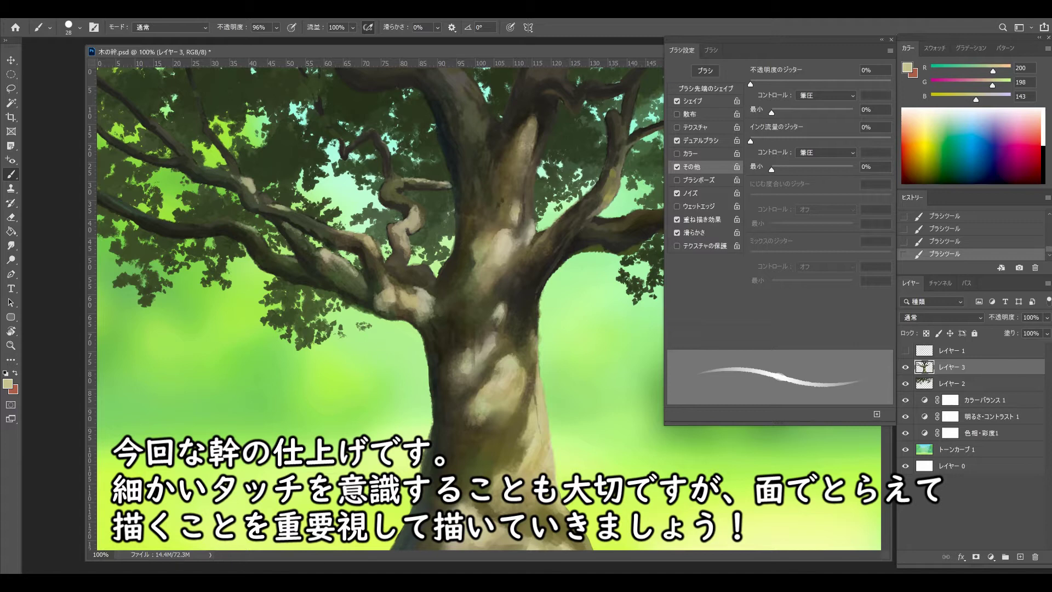
left_click_drag(771, 112, 835, 112)
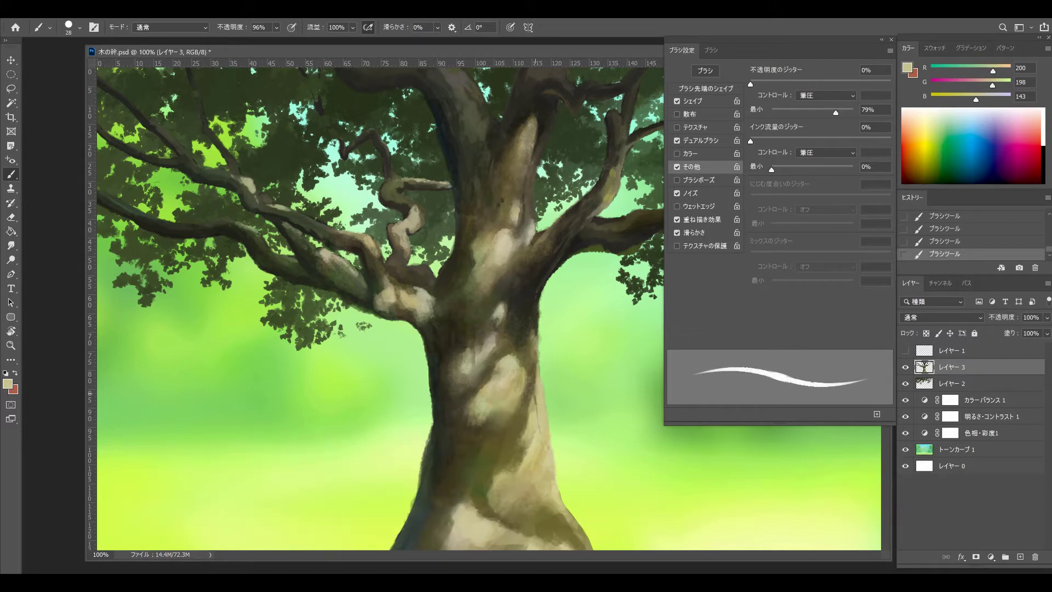
left_click_drag(540, 373, 536, 372)
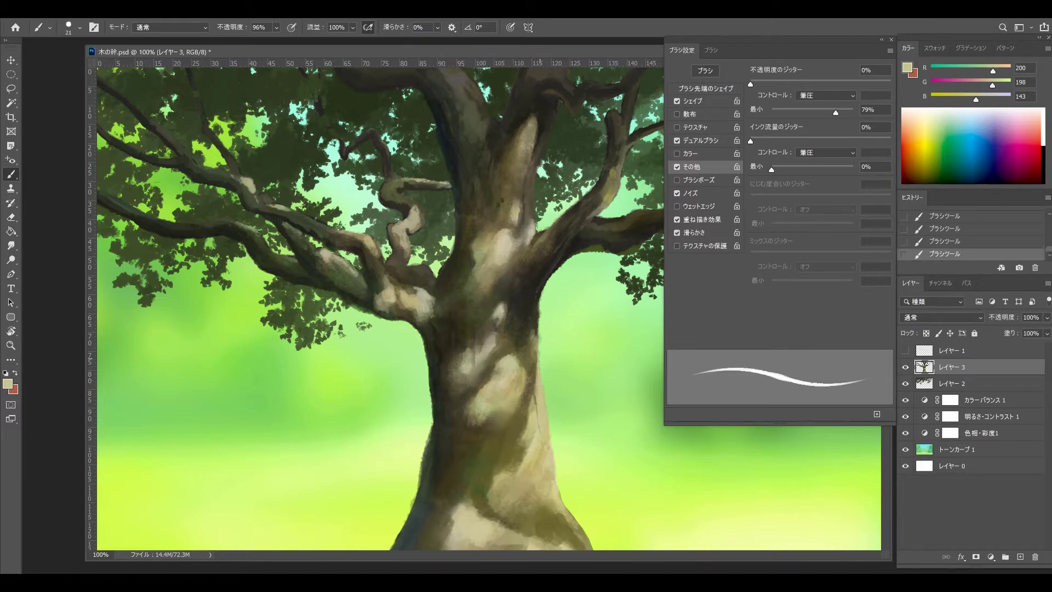
key("ctrl+z")
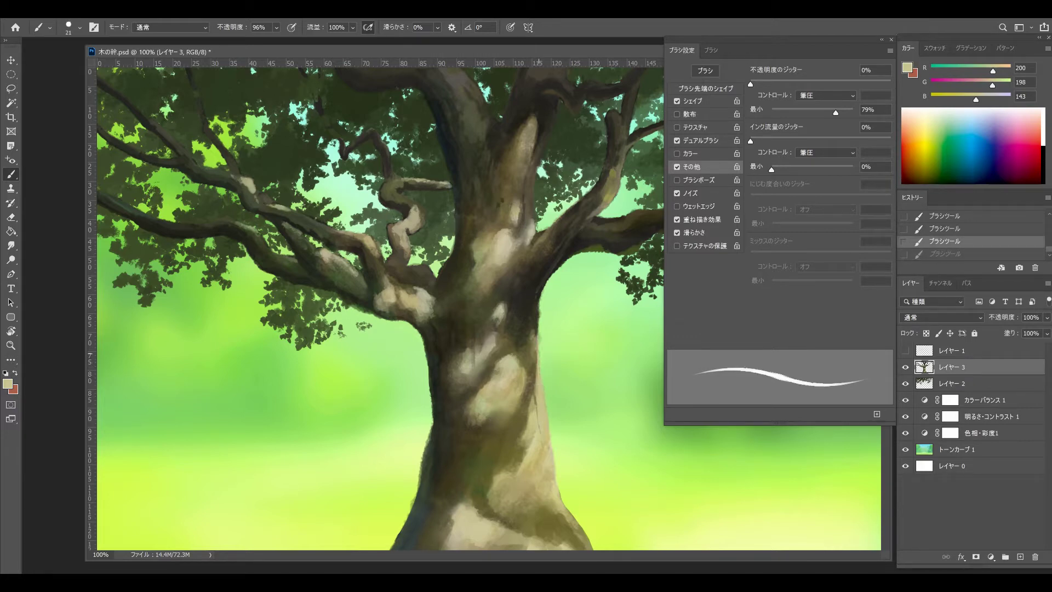
key("ctrl+shift+z")
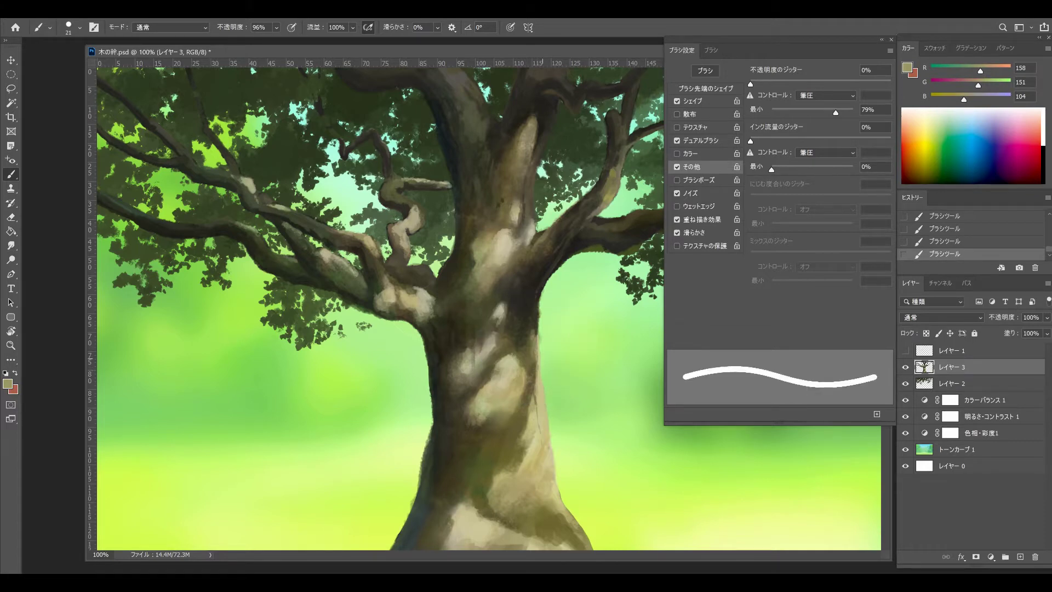
Stroke the lower trunk's shadow, sample a dark bark colour there, and set the brush's minimum opacity to 8%
left_click_drag(480, 448, 482, 448)
left_click(456, 447, "alt")
key("ctrl+z")
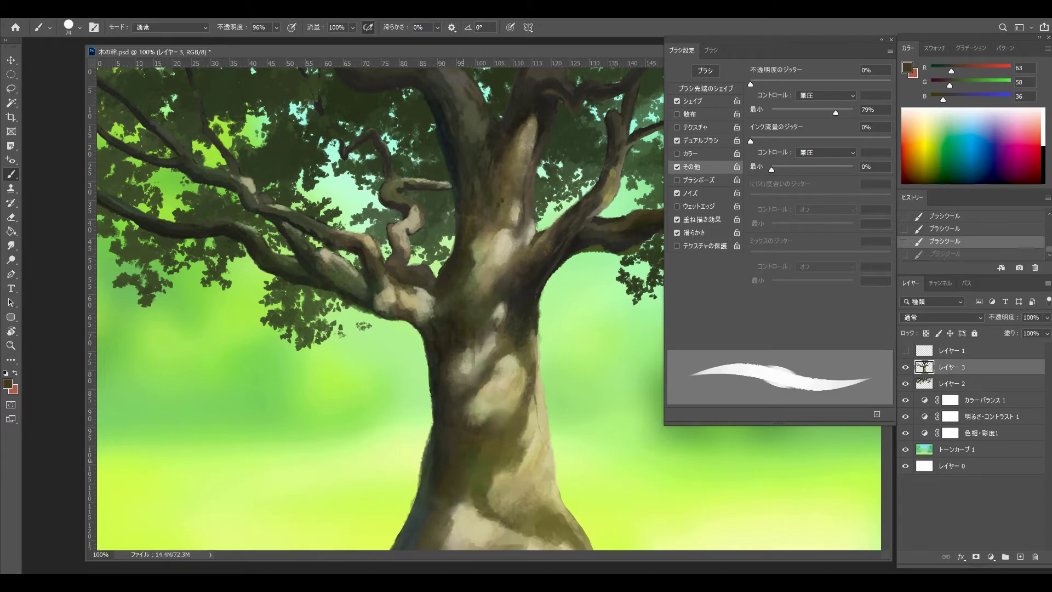
left_click_drag(836, 113, 777, 112)
key("ctrl+shift+z")
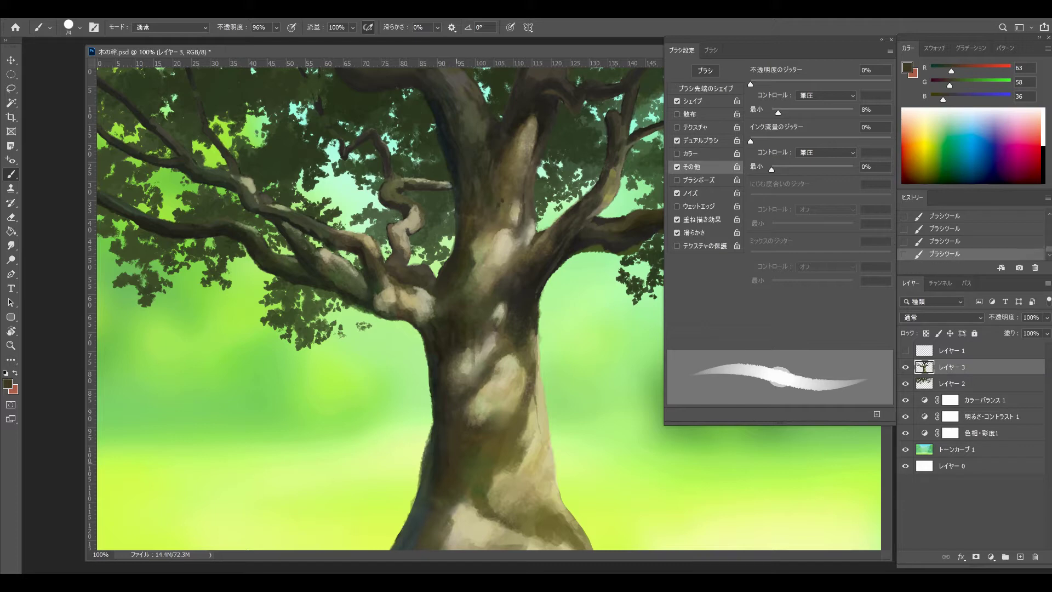
Reload the 半径 5 1 brush preset and deepen the lower trunk's shaded left side with sampled dark bark colours
left_click(711, 50)
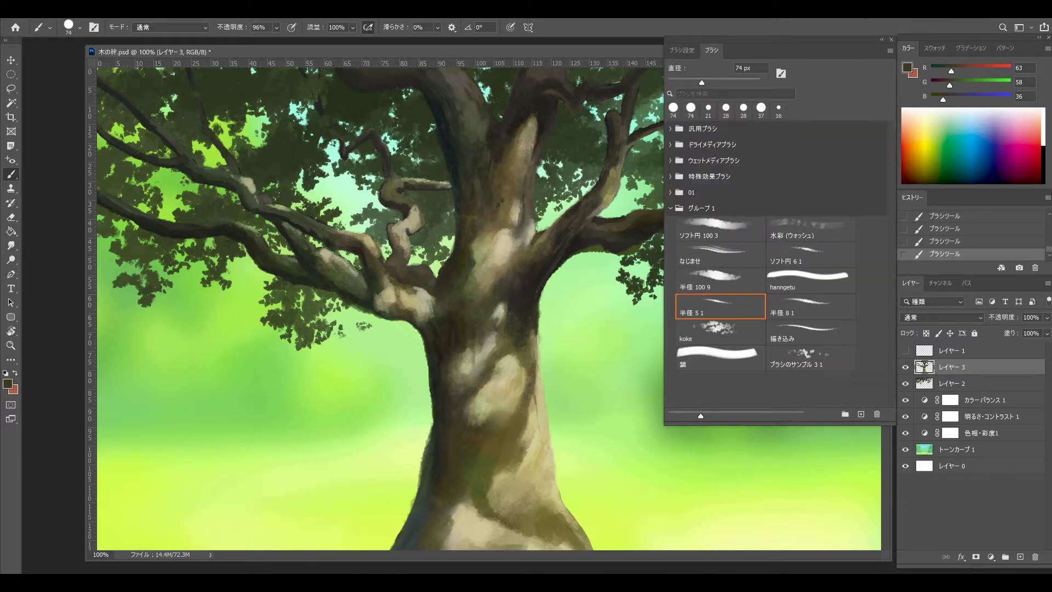
left_click(811, 305)
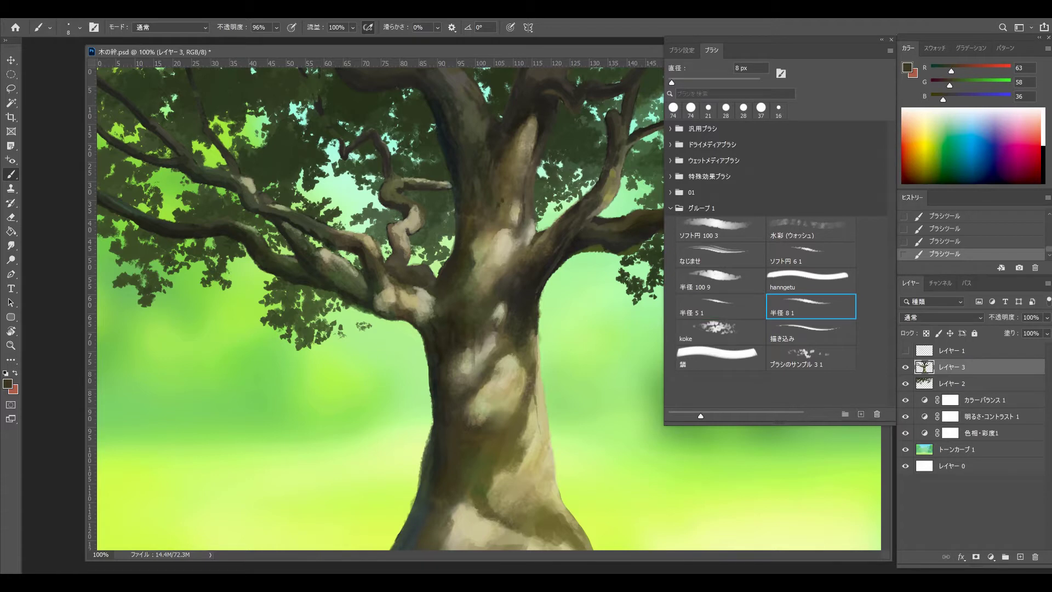
left_click(720, 306)
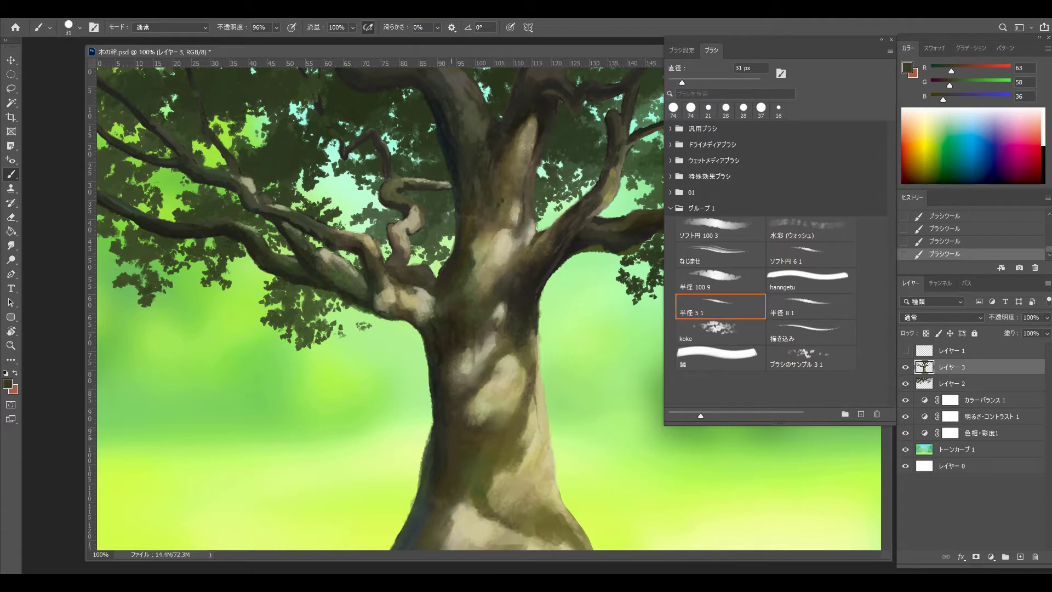
left_click_drag(441, 418, 459, 411)
left_click(451, 423, "alt")
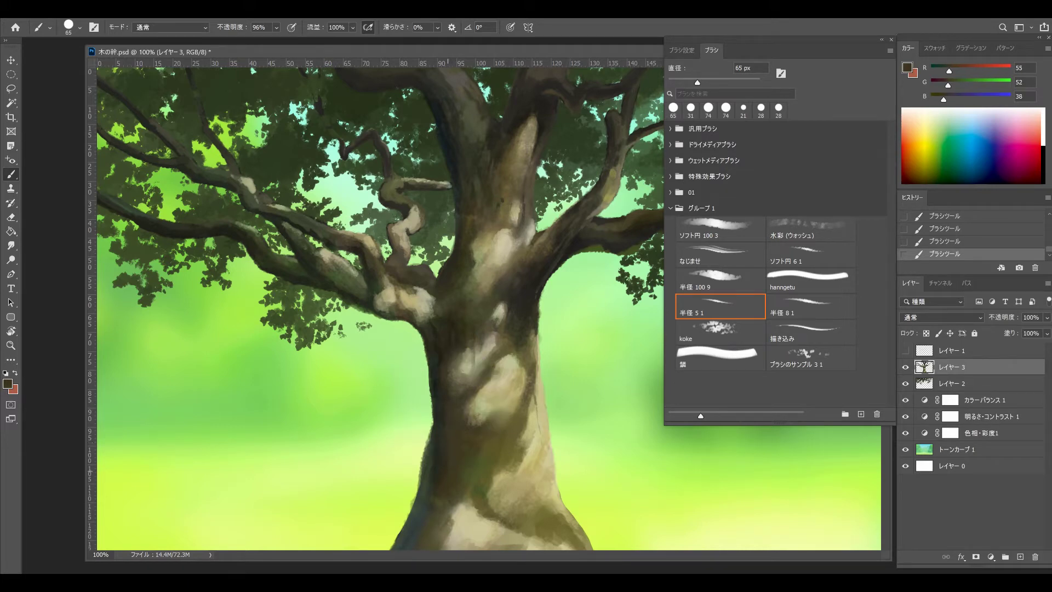
left_click(450, 489, "alt")
left_click(449, 454, "alt")
Set the foreground colour to the lighter olive brown 76714d and reduce the brush size to 45 px
left_click(8, 382)
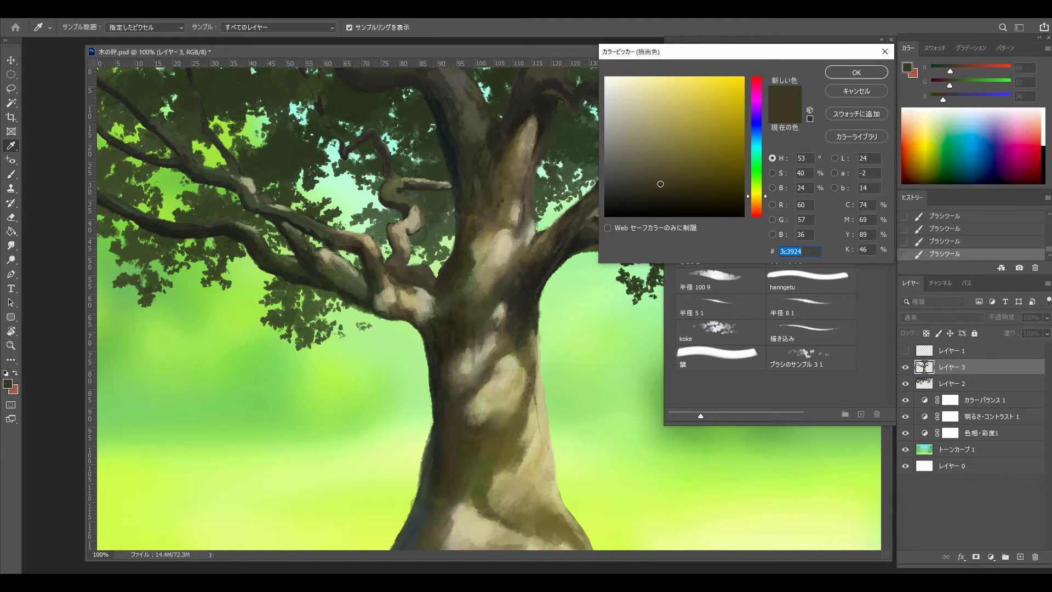
left_click(653, 151)
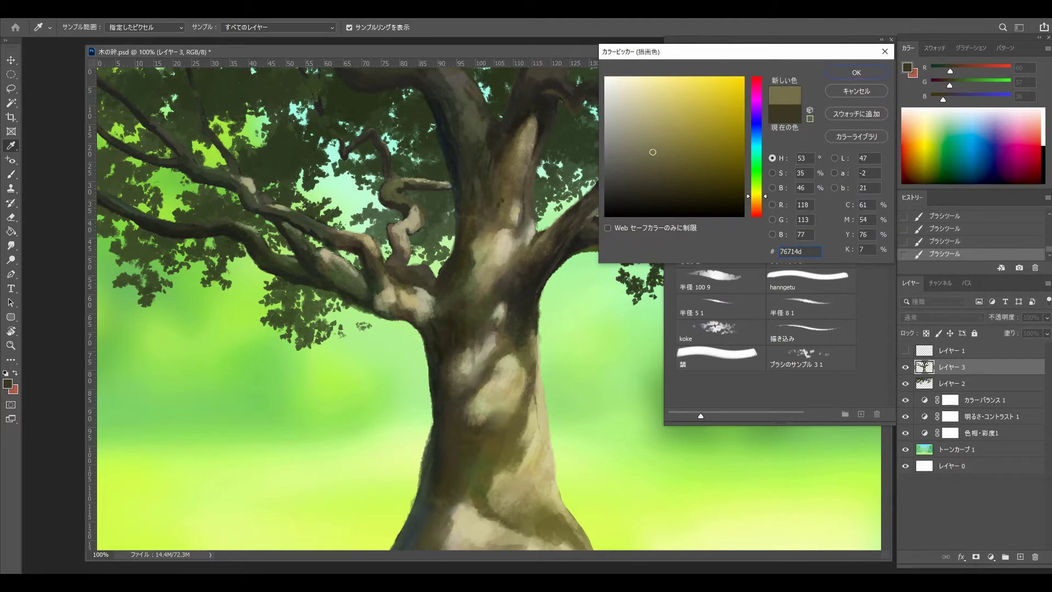
key("Return")
key("ctrl+z")
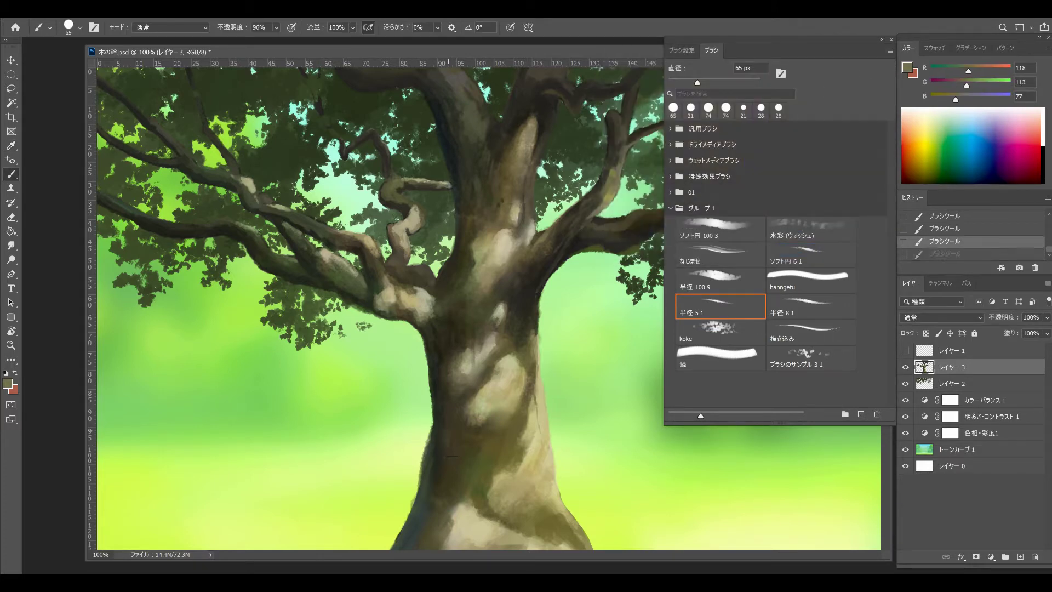
key("ctrl+shift+z")
key("bracketleft")
key("bracketleft")
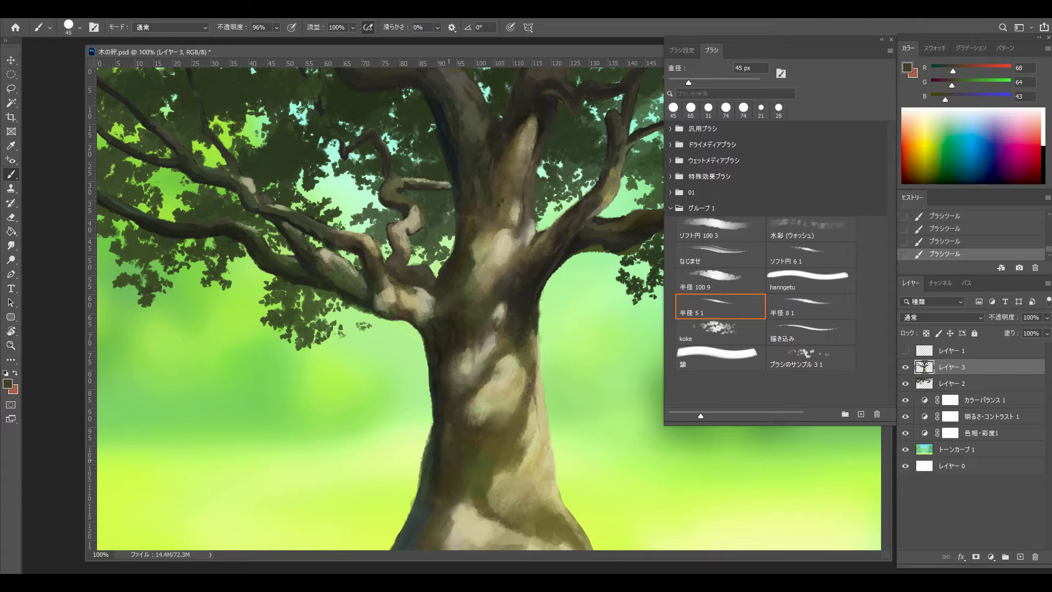
Try dark strokes on the trunk's shaded left side with a sampled bark colour and undo the last two
left_click_drag(451, 426, 443, 425)
left_click(443, 406, "alt")
key("ctrl+z")
key("ctrl+z")
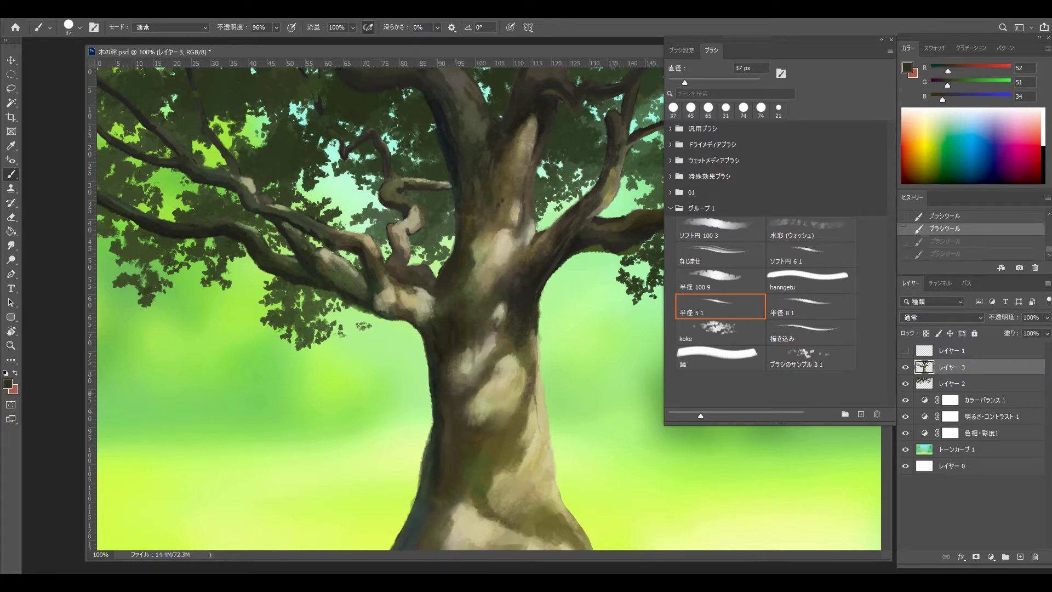
Dab a dark colour sampled from the trunk's left edge over its shaded bark with a 37 px brush
left_click(445, 412, "alt")
left_click(445, 412)
left_click(445, 412)
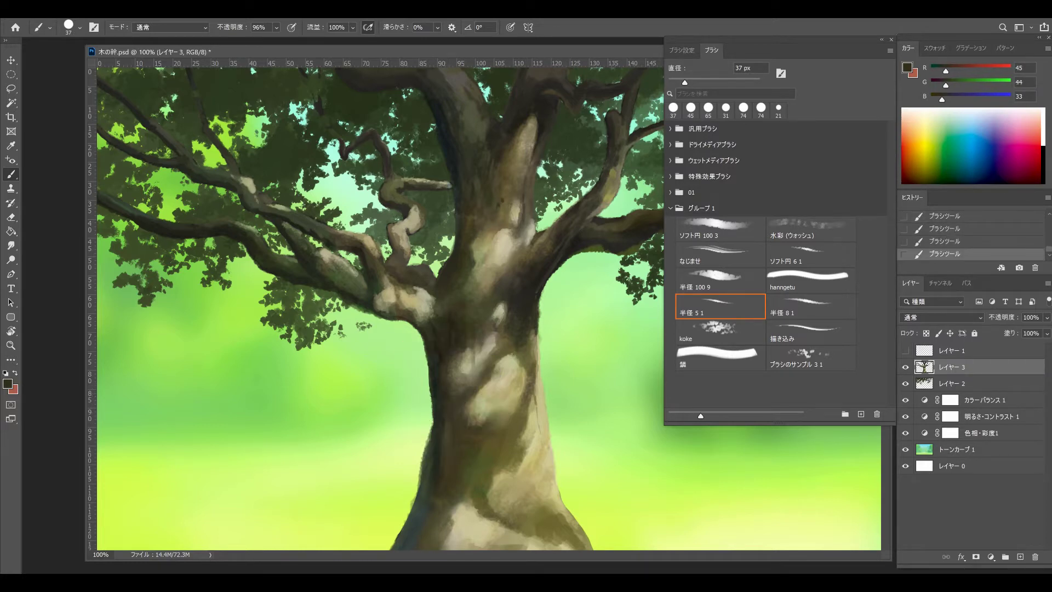
Add a new layer above レイヤー 3 and dab sampled bark colours on the trunk's shaded left side
left_click(1020, 557)
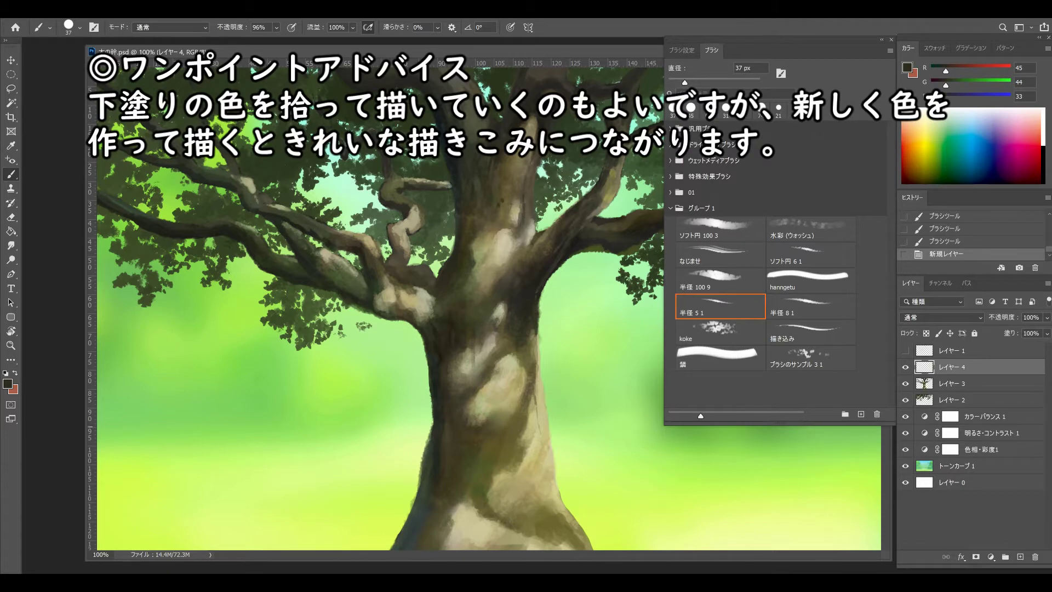
left_click(445, 412)
left_click(445, 412, "alt")
left_click(445, 412)
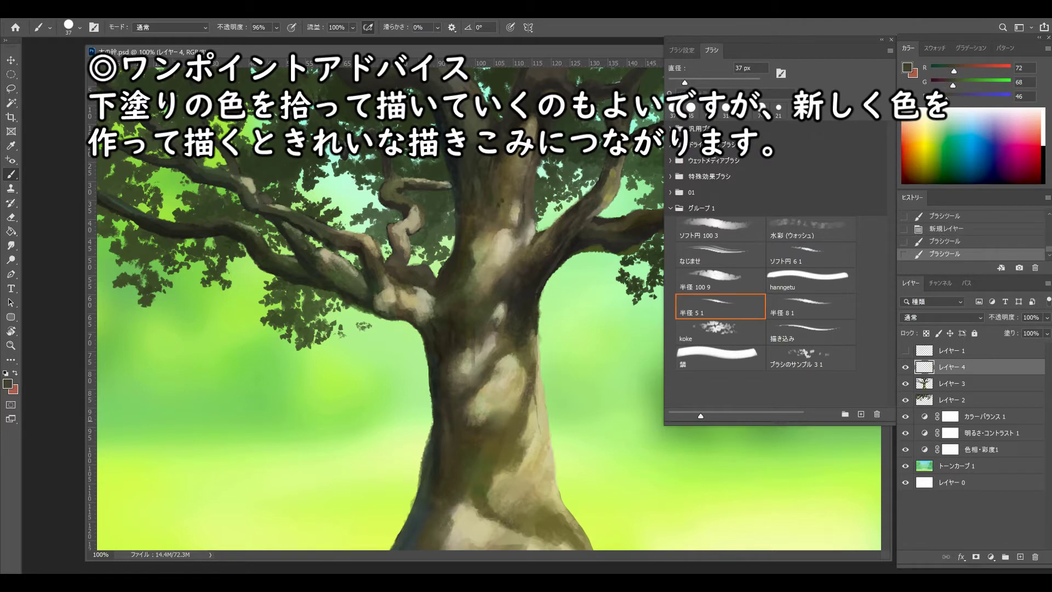
left_click(445, 412)
Sample dark bark tones from the lower trunk for its shadow area and enlarge the brush to 53 px
left_click(439, 477, "alt")
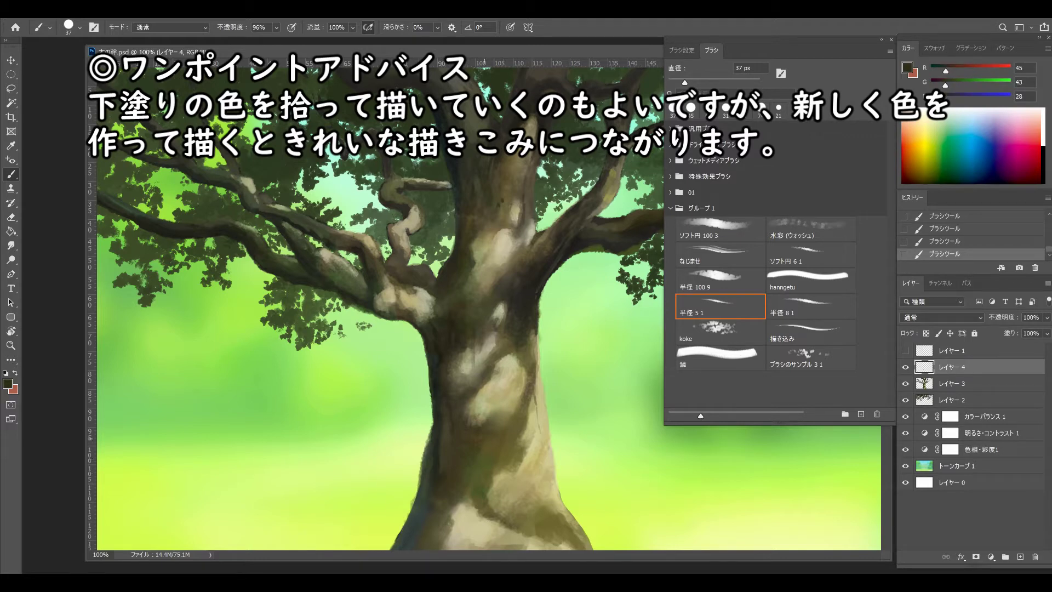
left_click(472, 433, "alt")
key("bracketright")
key("bracketright")
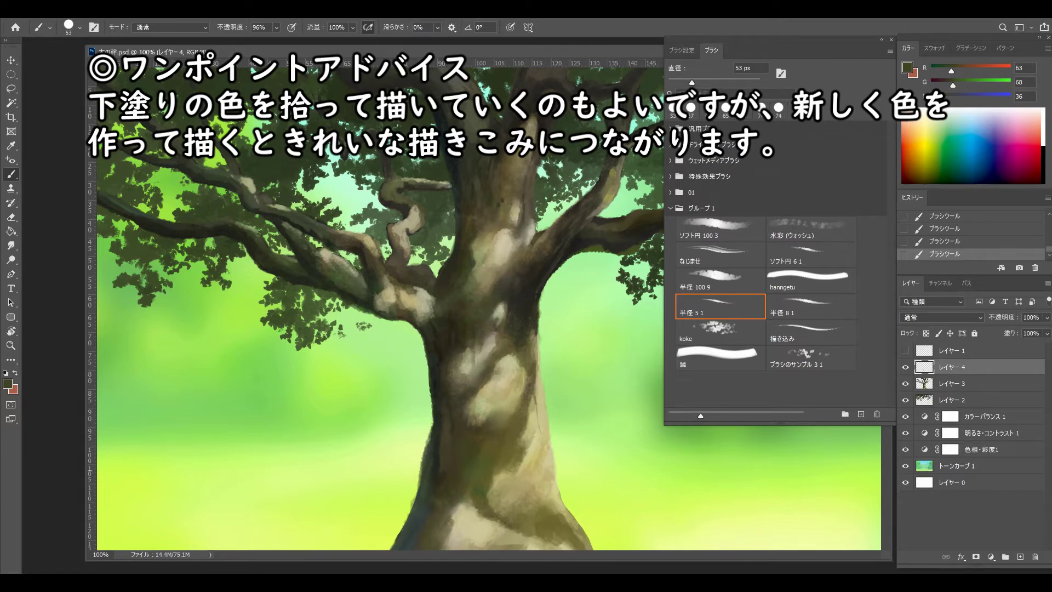
Sample dark bark tones down the trunk's shaded left side and paint over its shadow with a 41 px brush
left_click(455, 458, "alt")
left_click(438, 416, "alt")
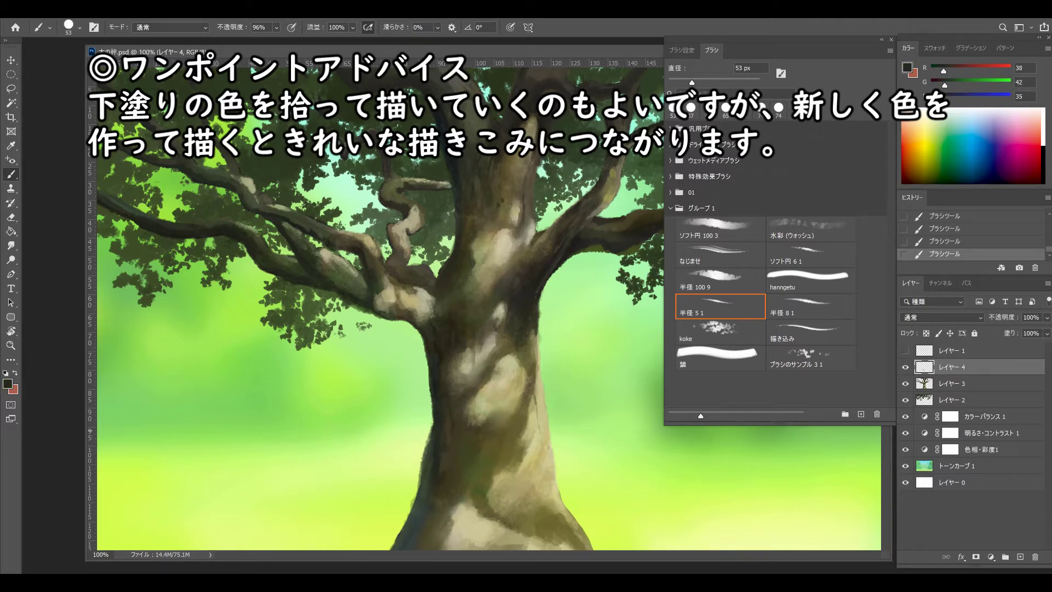
left_click_drag(458, 432, 451, 432)
left_click(443, 502, "alt")
left_click(436, 523, "alt")
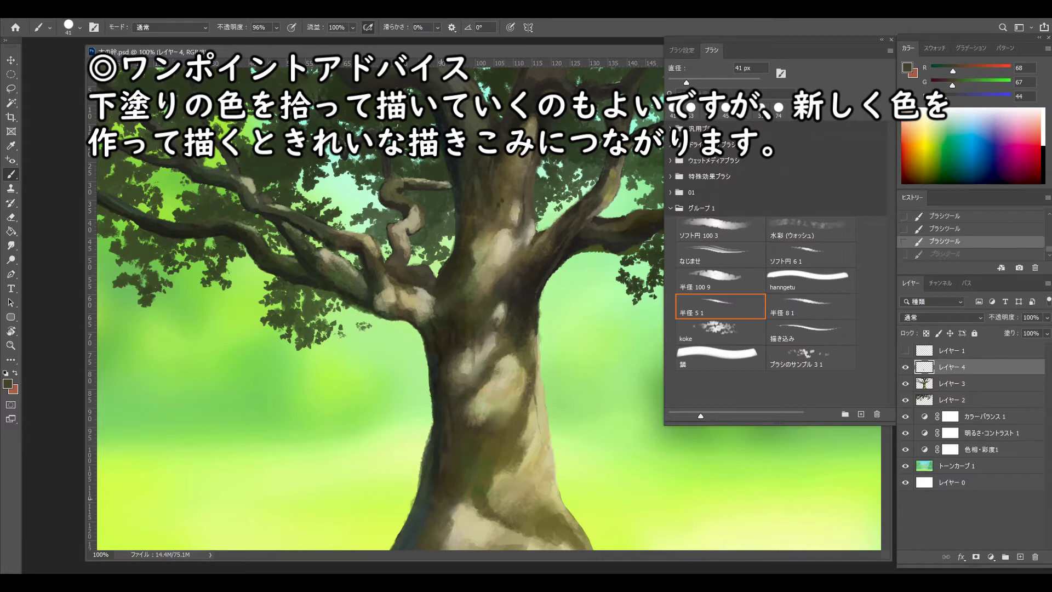
left_click(436, 519, "alt")
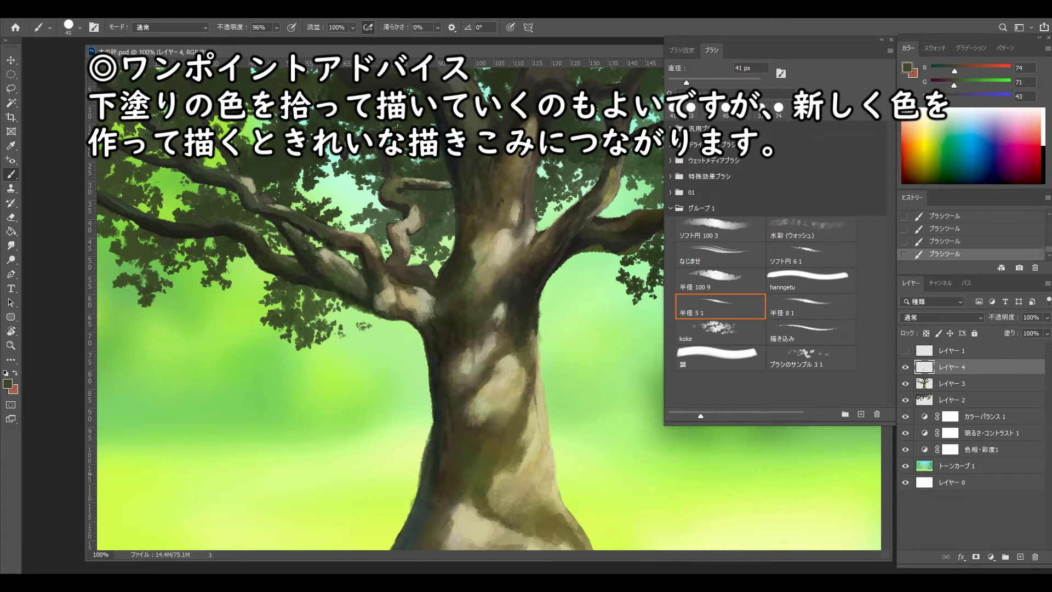
Show the brush settings and reduce the brush to 17 px with a sampled olive bark tone, undoing the last stroke
left_click(681, 50)
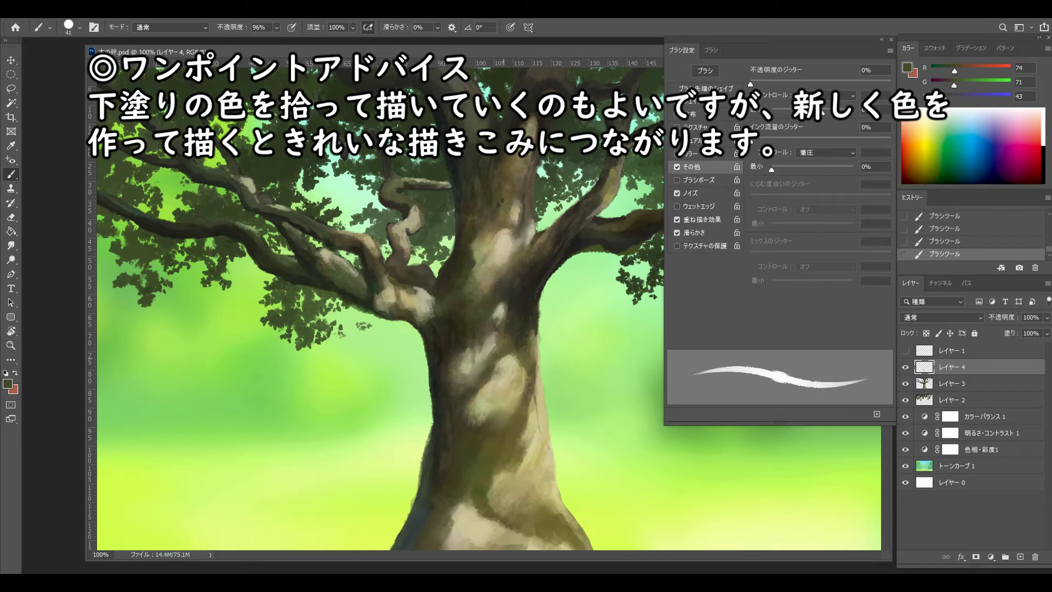
left_click_drag(501, 357, 518, 337)
left_click(509, 371, "alt")
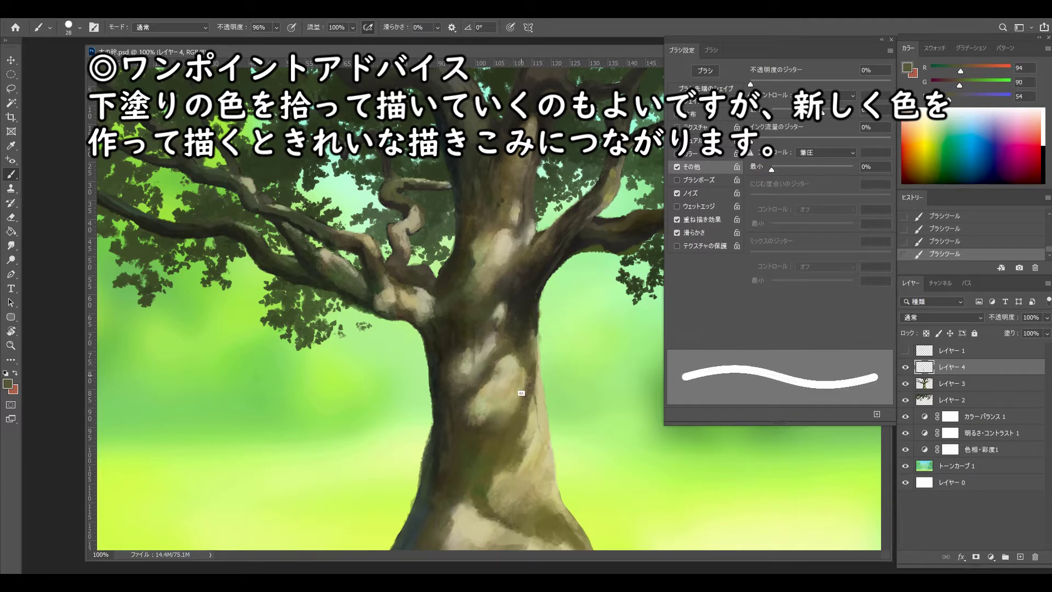
left_click(520, 379, "alt")
left_click_drag(516, 373, 509, 374)
key("ctrl+z")
Paint a thin dark crack into the trunk's middle highlight patch with a sampled olive tone and the 17 px brush
left_click(510, 373, "alt")
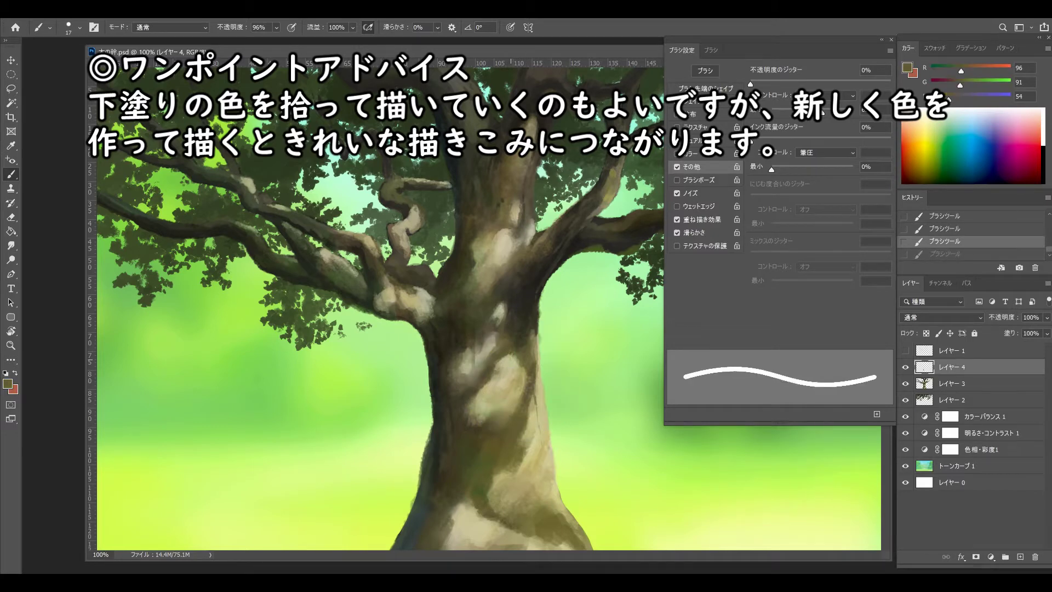
left_click(510, 374, "alt")
left_click(508, 372, "alt")
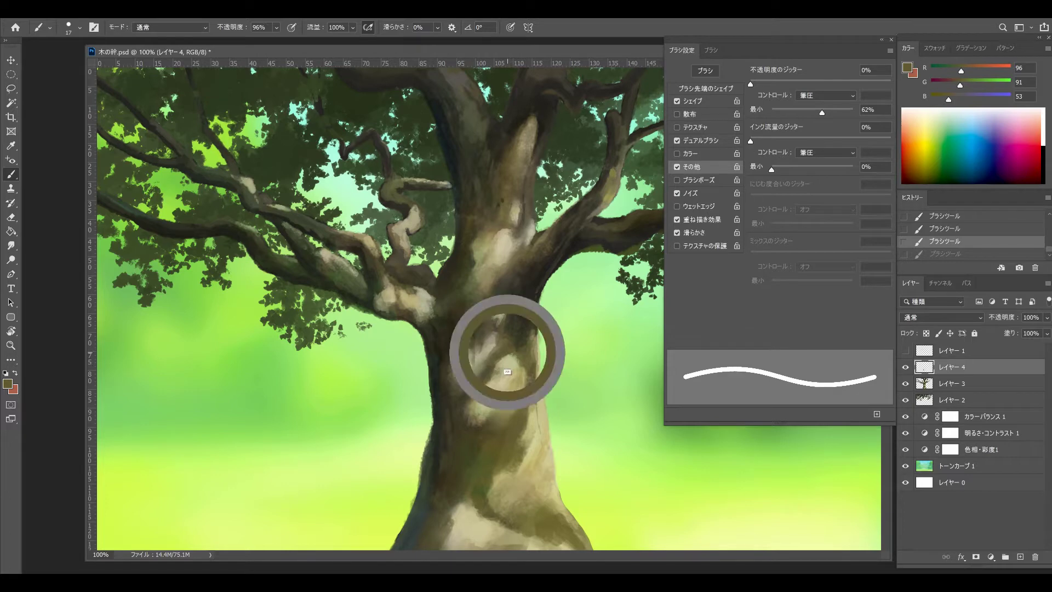
left_click(509, 363)
key("ctrl+z")
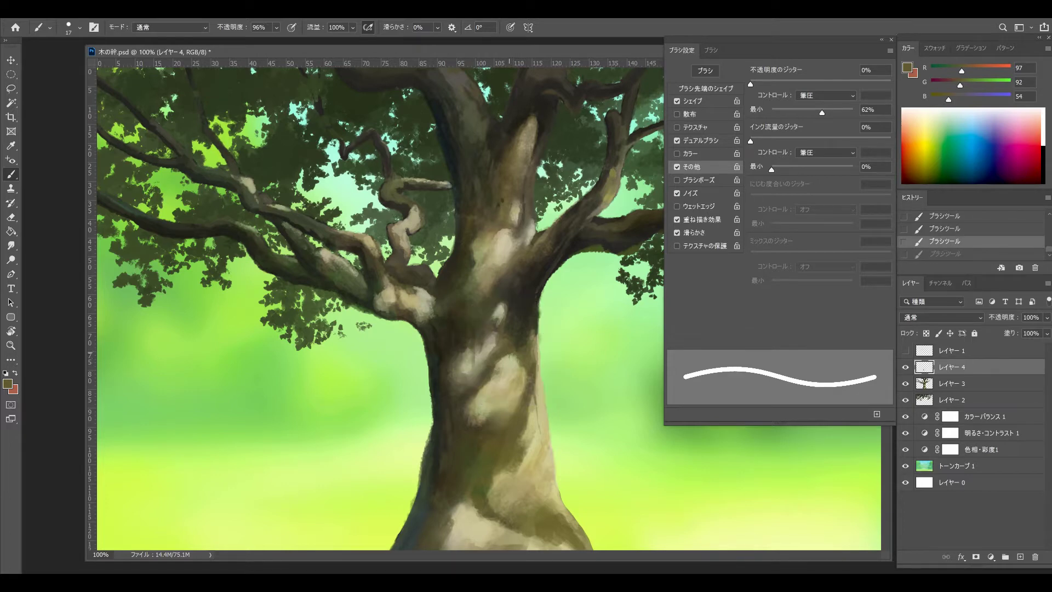
left_click(510, 364)
Enlarge the brush to 37 px and touch up the bark around the crack with cream and olive tones sampled from the highlight
key("bracketright")
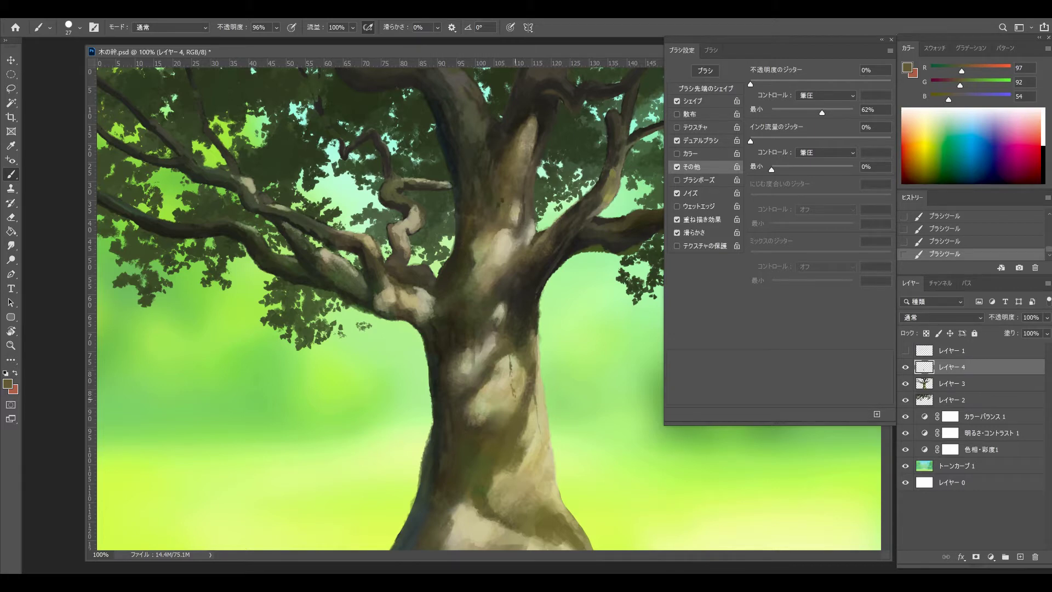
left_click(513, 398, "alt")
left_click(513, 379, "alt")
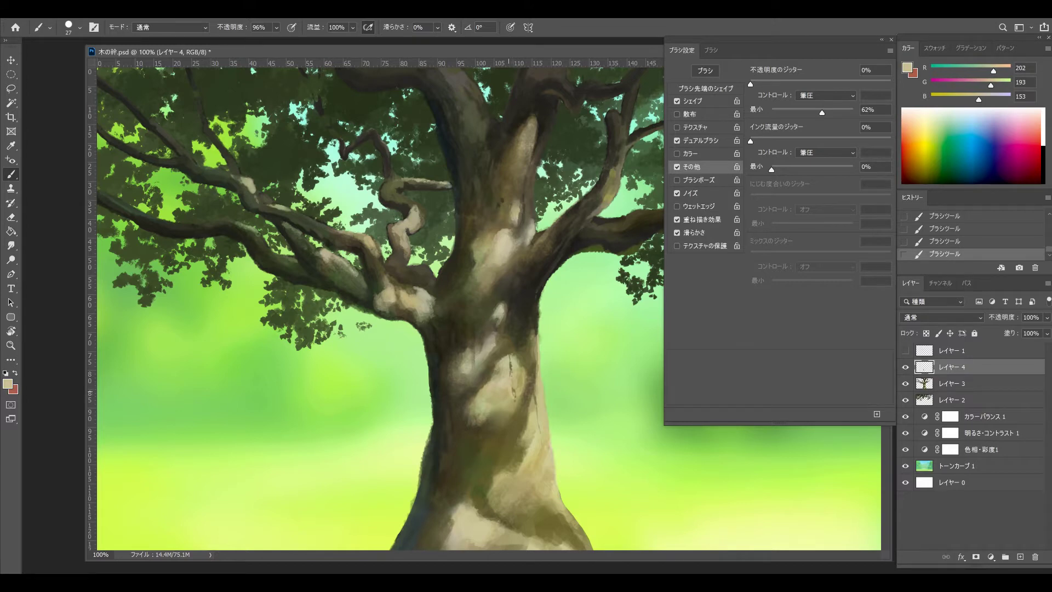
key("bracketright")
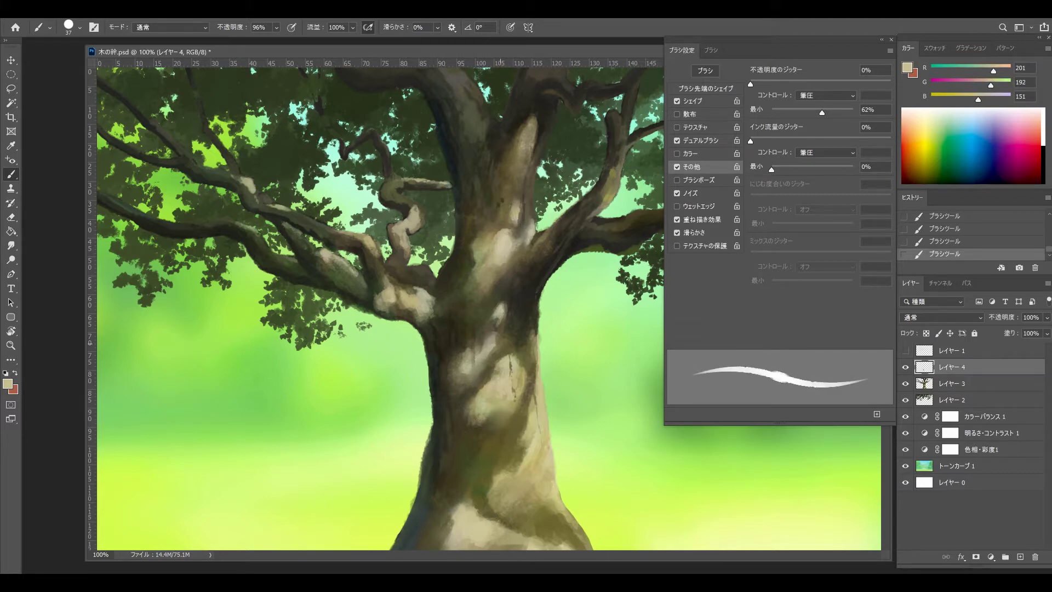
left_click(520, 400, "alt")
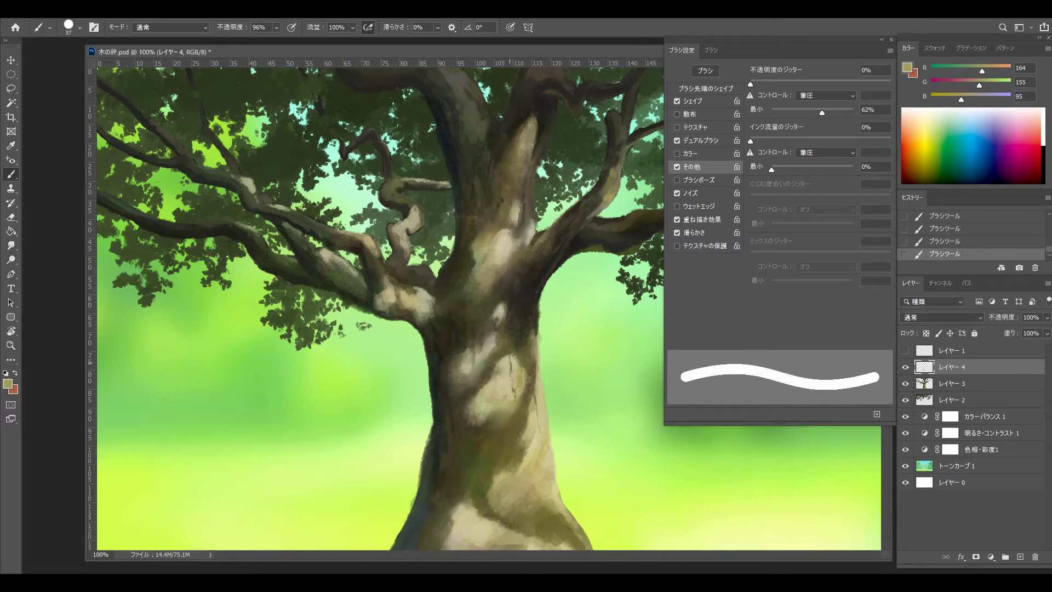
left_click(506, 366, "alt")
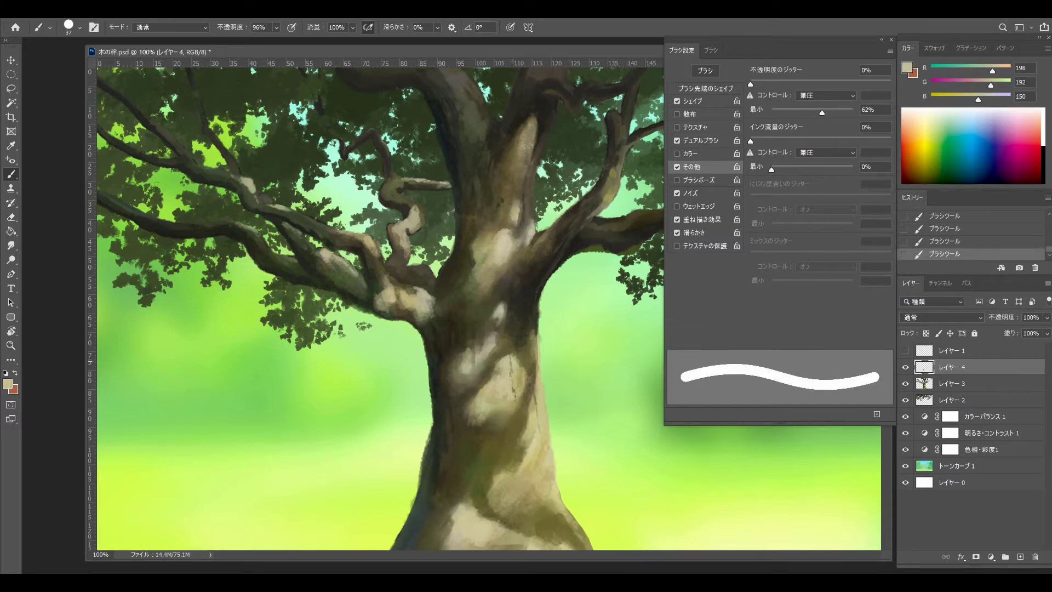
left_click(514, 399, "alt")
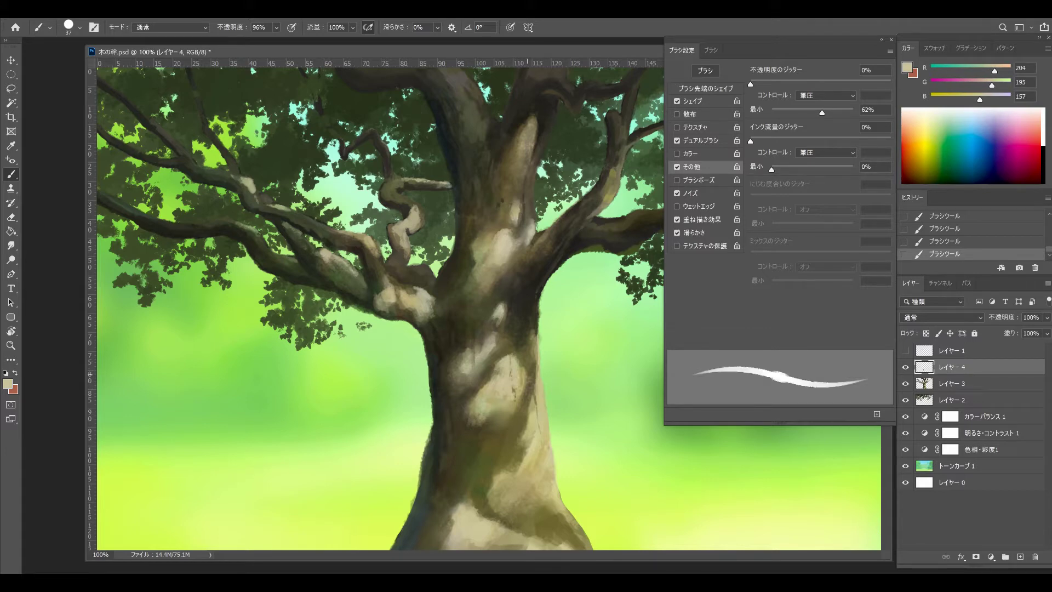
Reduce the brush to 24 px and mix a more saturated olive (RGB 117, 119, 52) from the tone sampled beside the highlight
left_click_drag(525, 371, 531, 394)
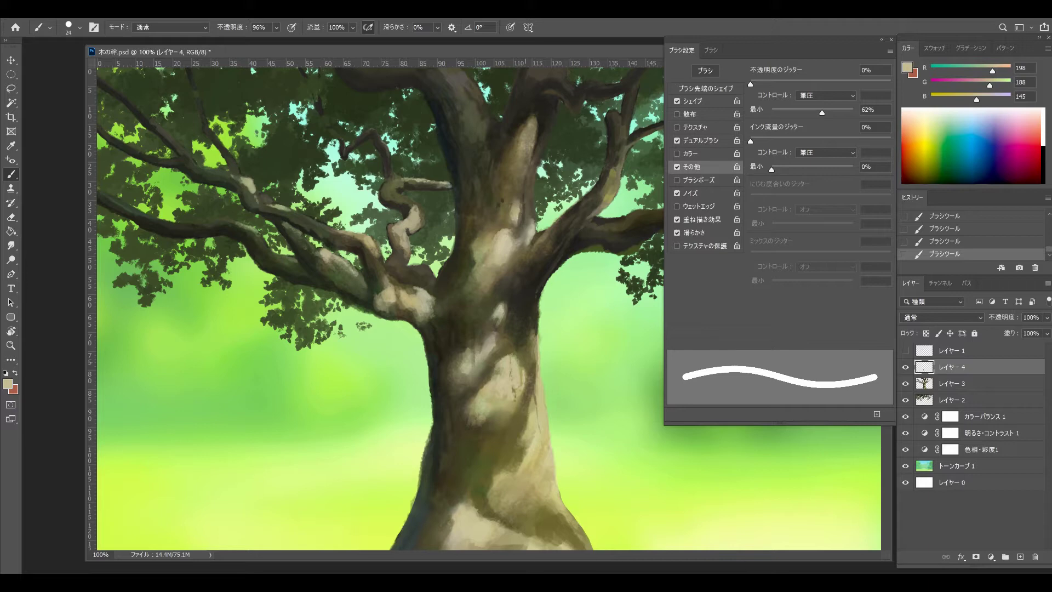
left_click(523, 382, "alt")
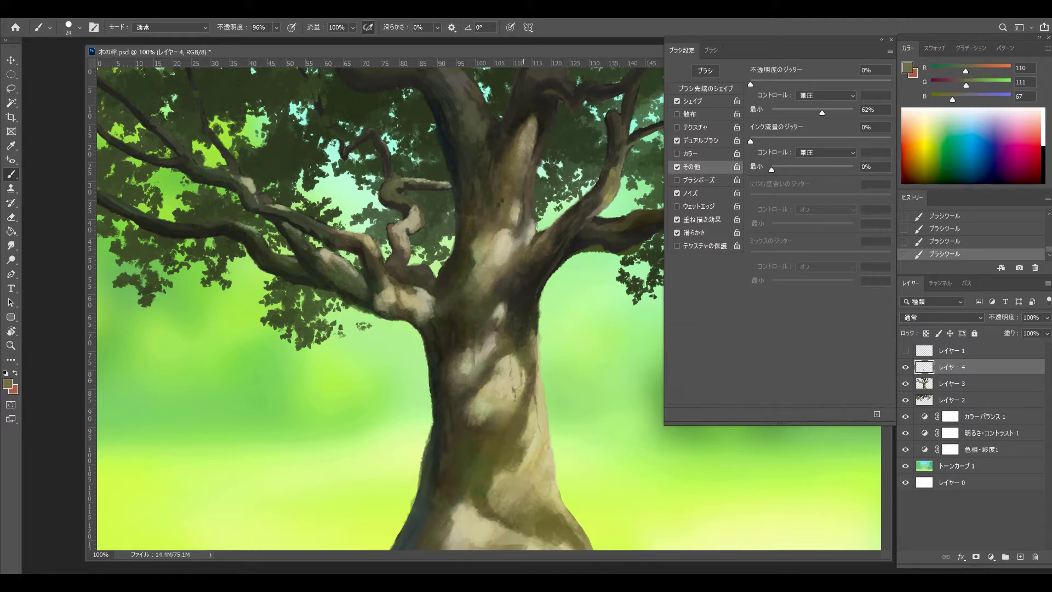
left_click(8, 383)
left_click(683, 151)
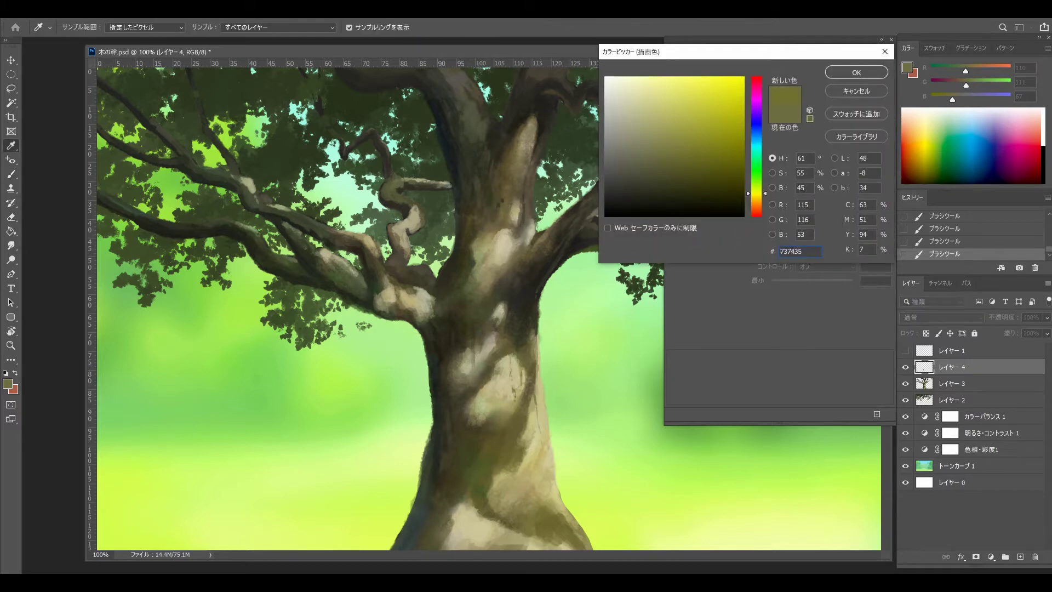
left_click(857, 72)
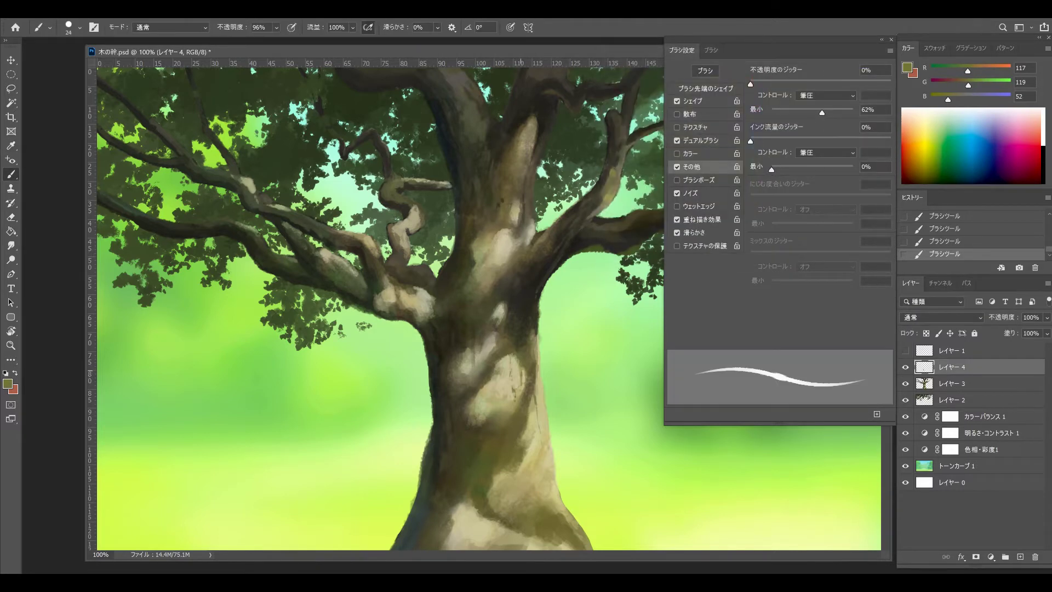
Refine the upper edge of the middle highlight with sampled cream and dark olive tones, undoing the last stroke
left_click(521, 394, "alt")
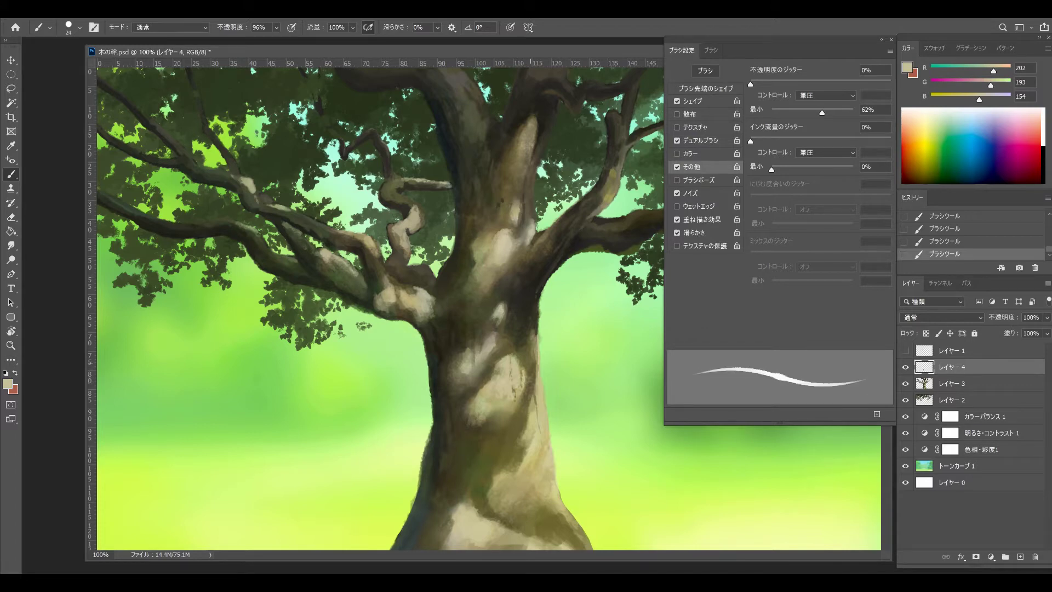
left_click(521, 371, "alt")
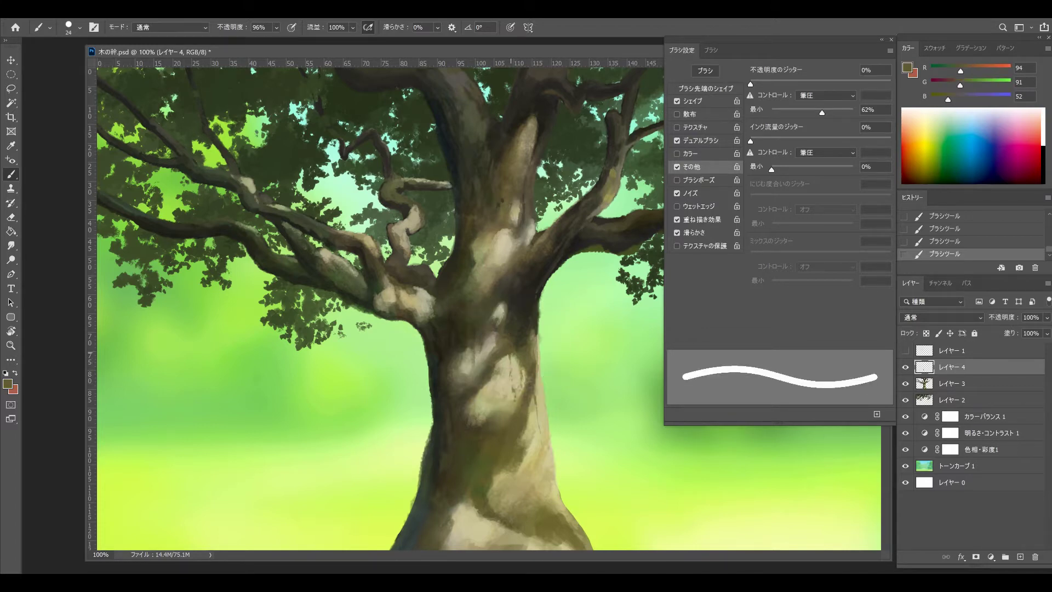
key("ctrl+z")
key("ctrl+shift+z")
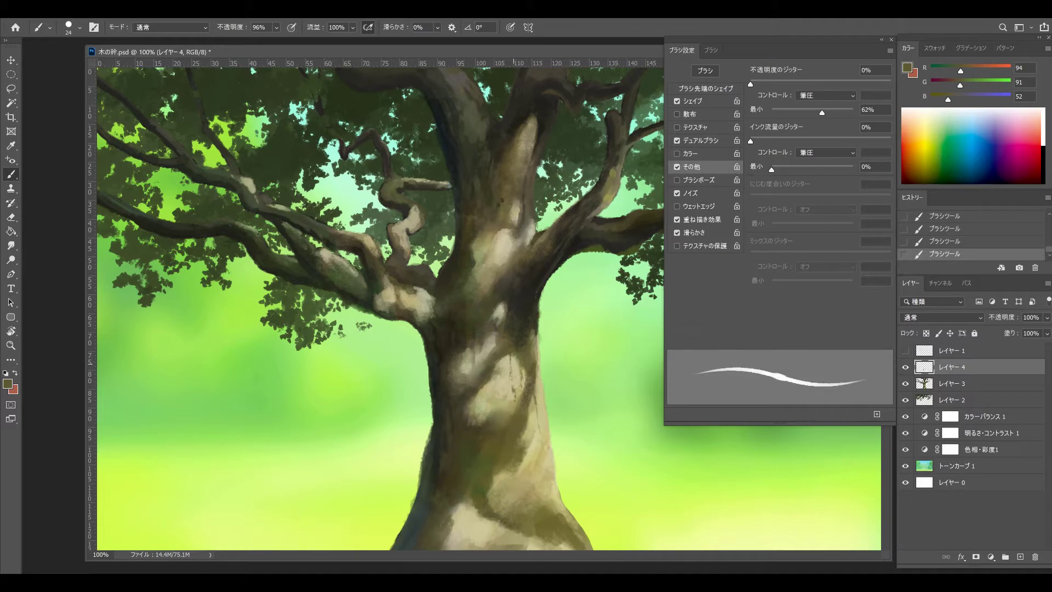
mouse_move(498, 359)
left_mouse_down()
mouse_move(503, 412)
mouse_move(505, 362)
left_mouse_up()
key("ctrl+z")
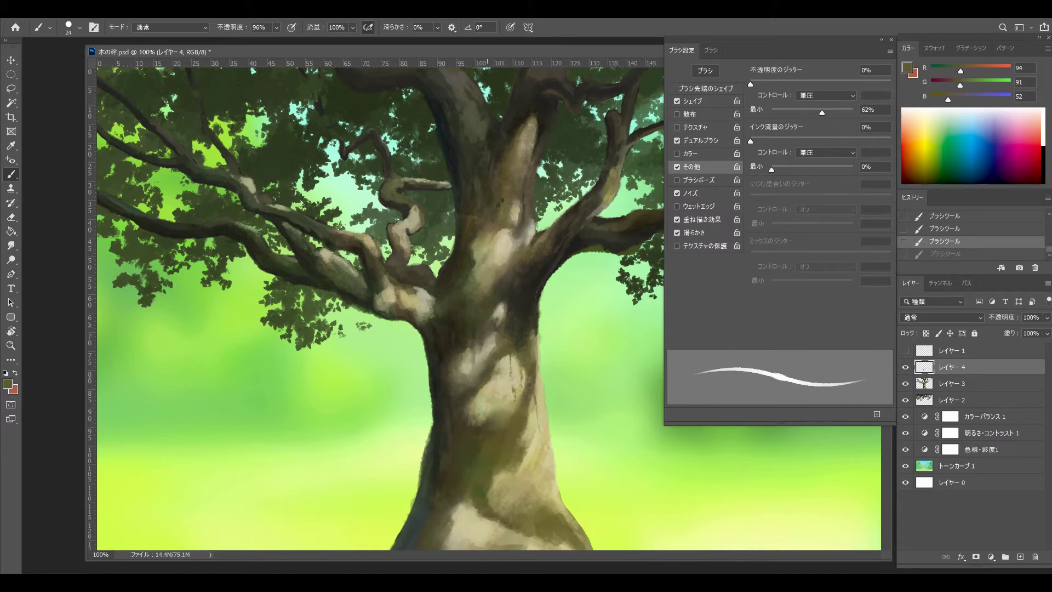
Blend the left edge of the middle highlight with sampled light and dark bark tones and a 37 px brush
left_click_drag(493, 371, 500, 371)
left_click(490, 387, "alt")
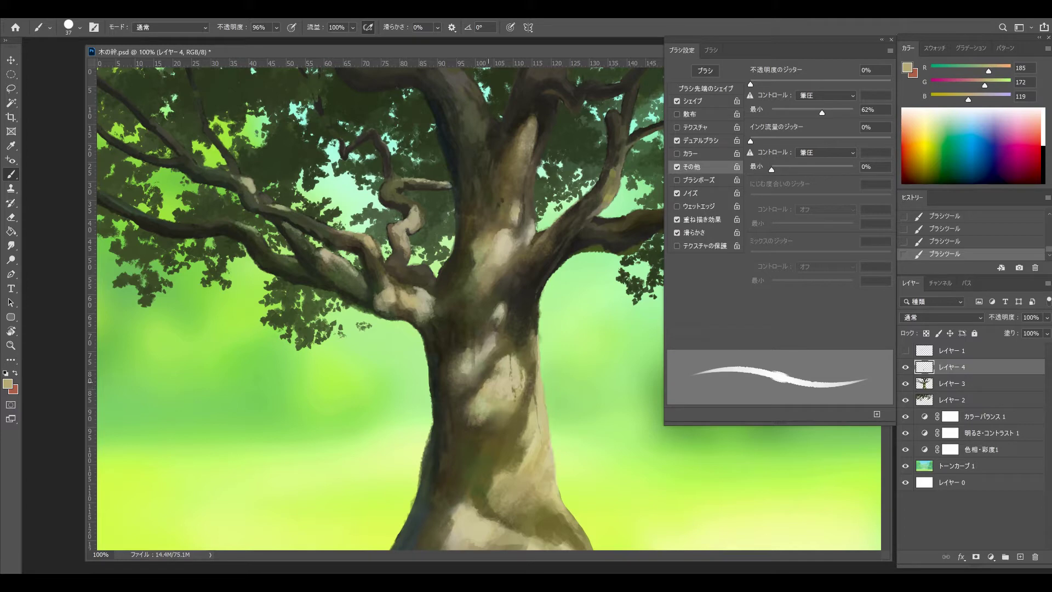
left_click(495, 393, "alt")
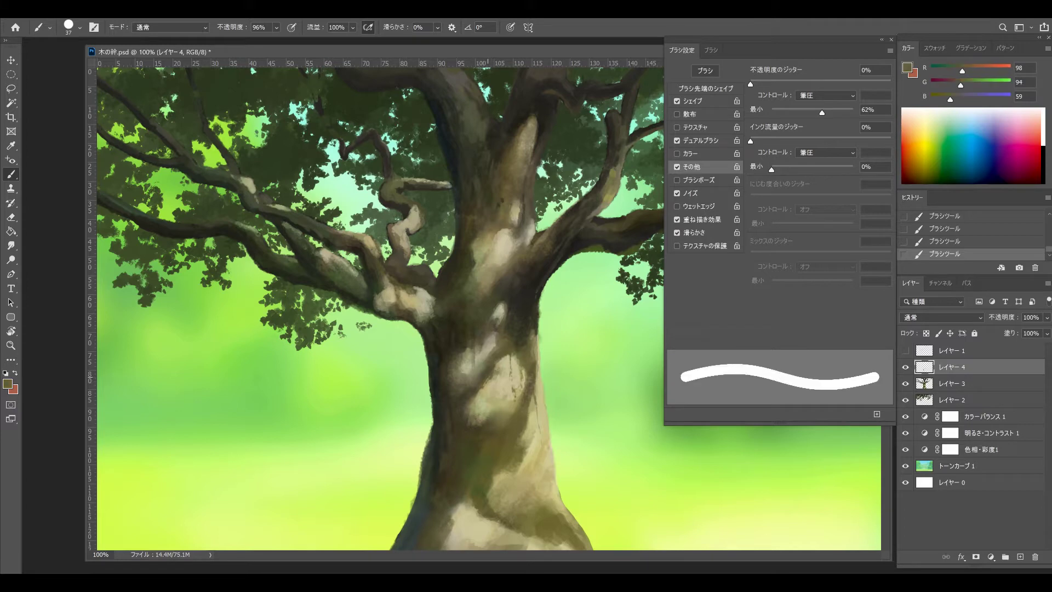
left_click(495, 394, "alt")
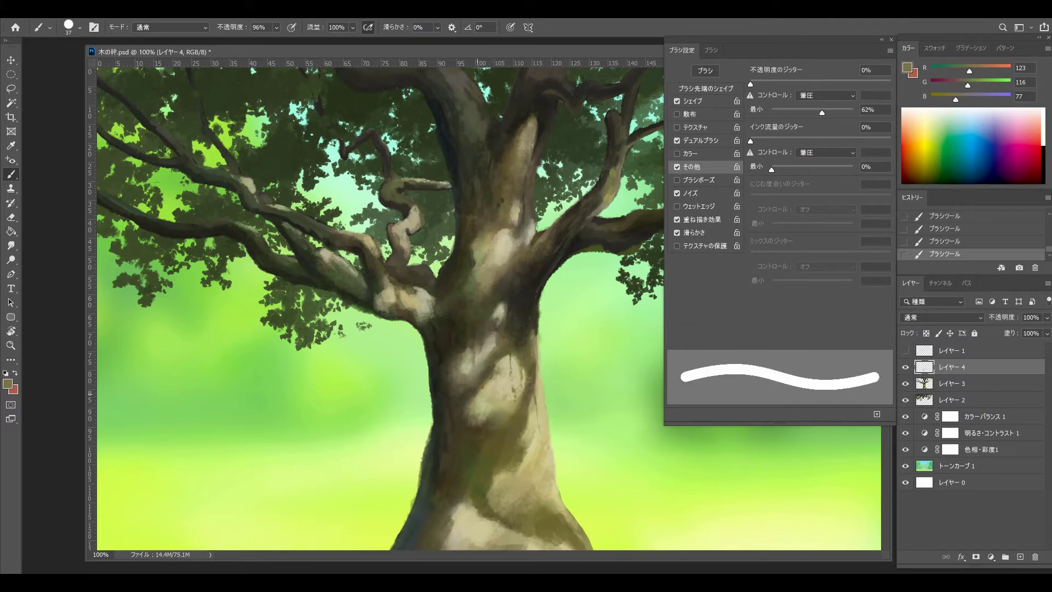
Enlarge the brush to 65 px and rework the highlight's lower left edge with sampled beige and brown tones
left_click_drag(481, 382, 497, 382)
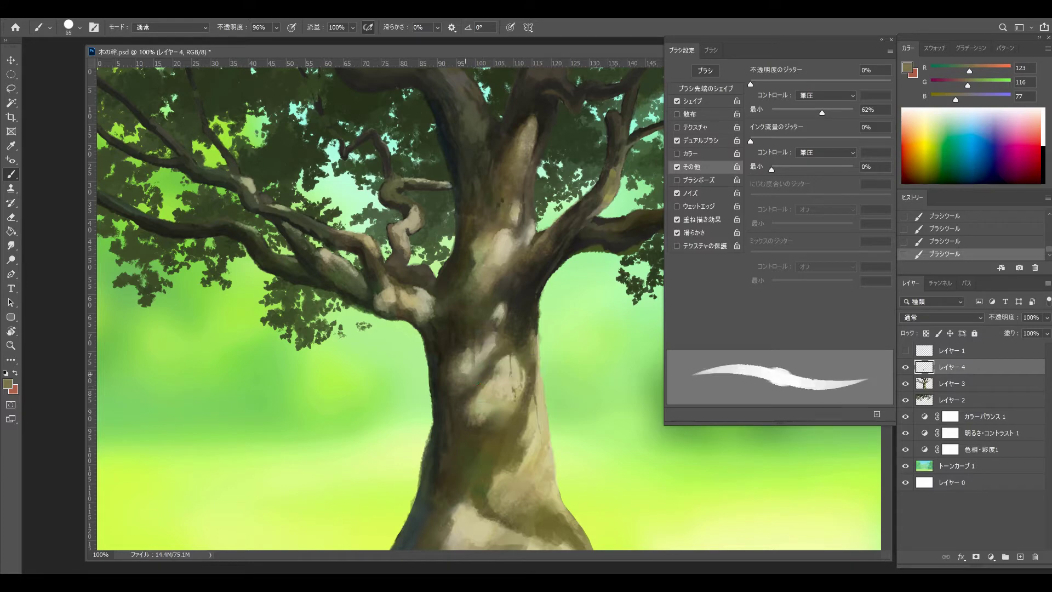
left_click(487, 389, "alt")
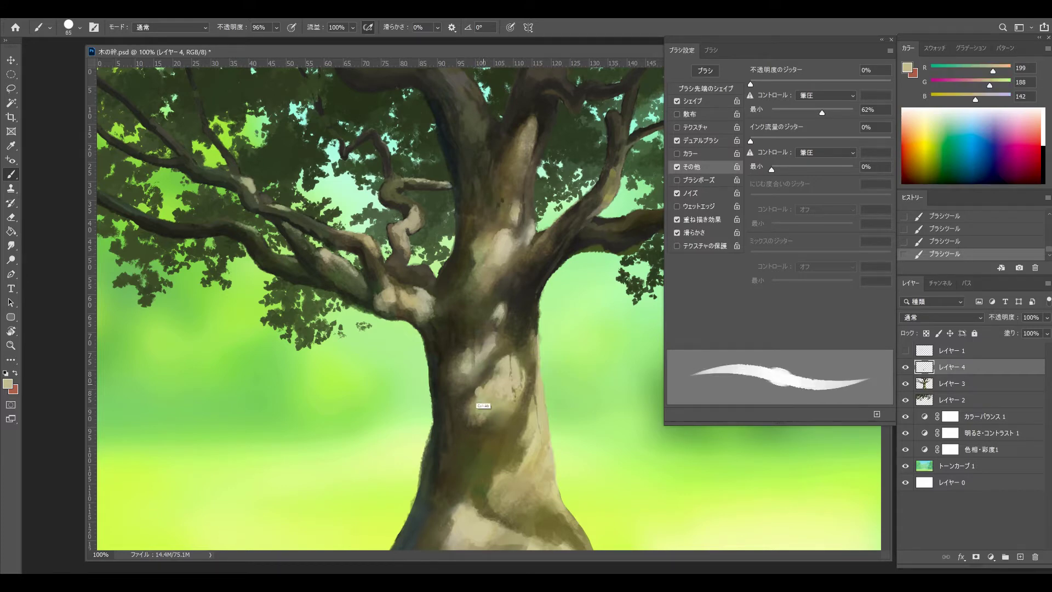
key("ctrl+z")
key("ctrl+shift+z")
left_click(485, 387, "alt")
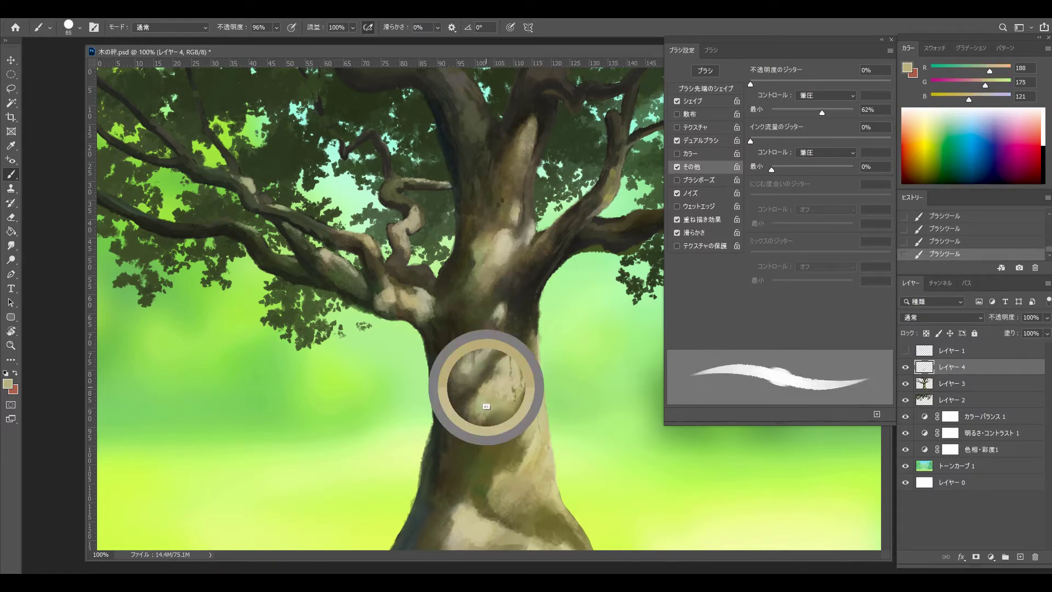
left_click(475, 398, "alt")
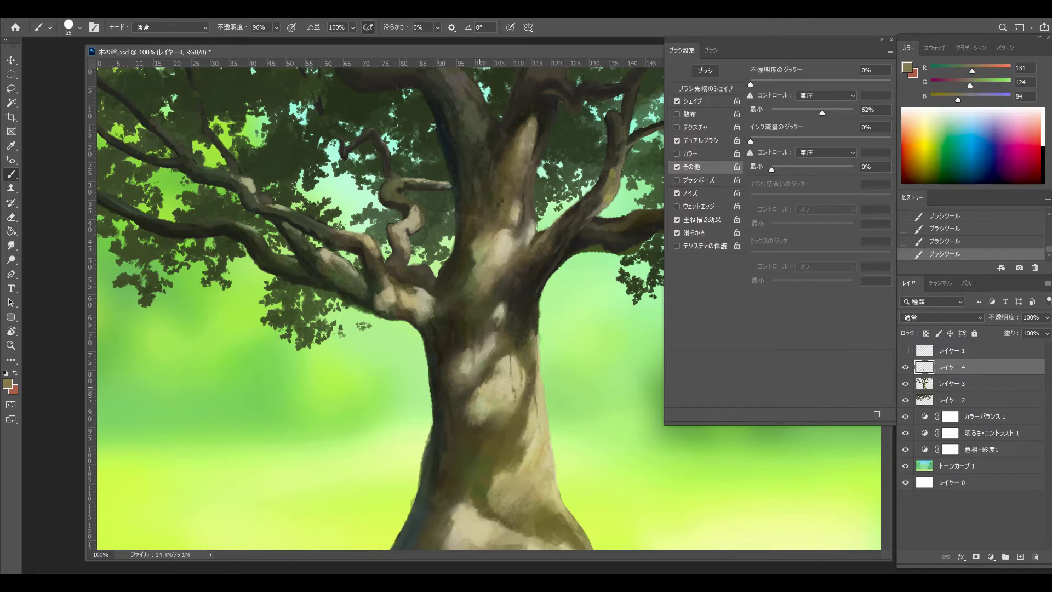
left_click(470, 415, "alt")
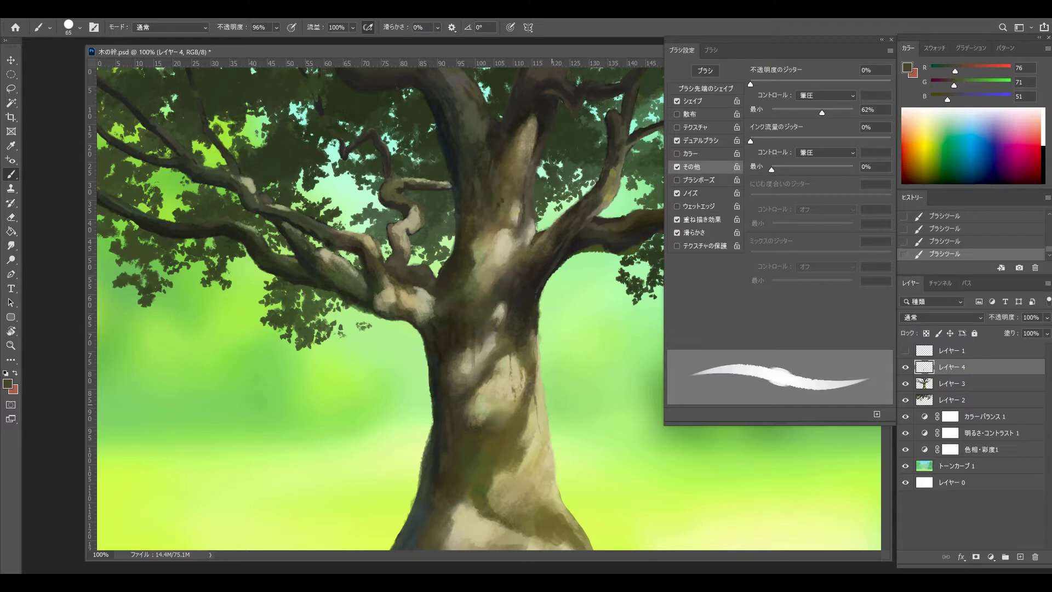
Sample olive-brown tones below the middle highlight and enlarge the brush to 108 px to shade the bark there
left_click(482, 418, "alt")
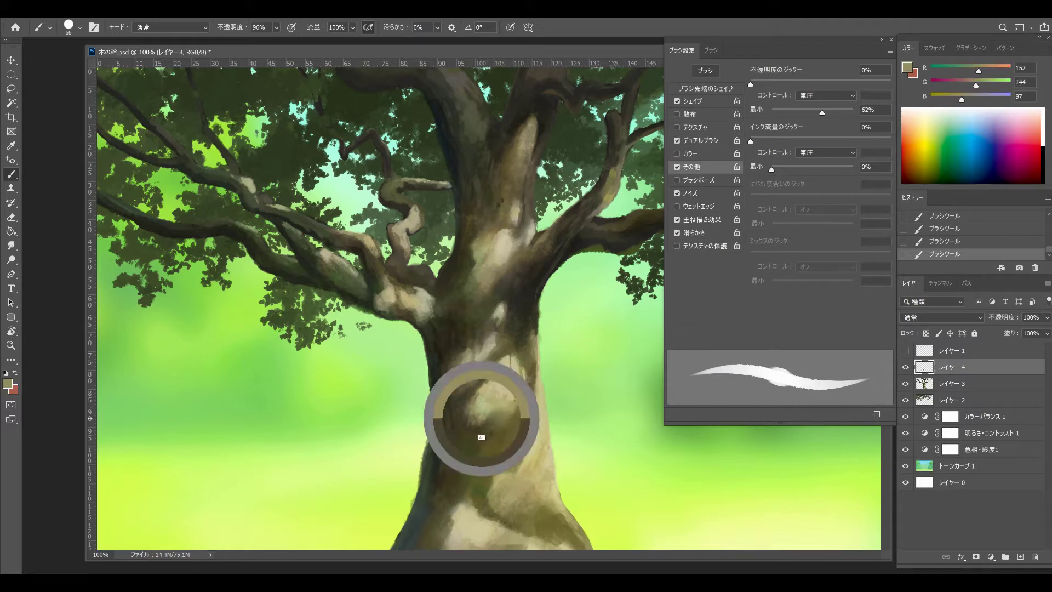
left_click(479, 437, "alt")
left_click(470, 438, "alt")
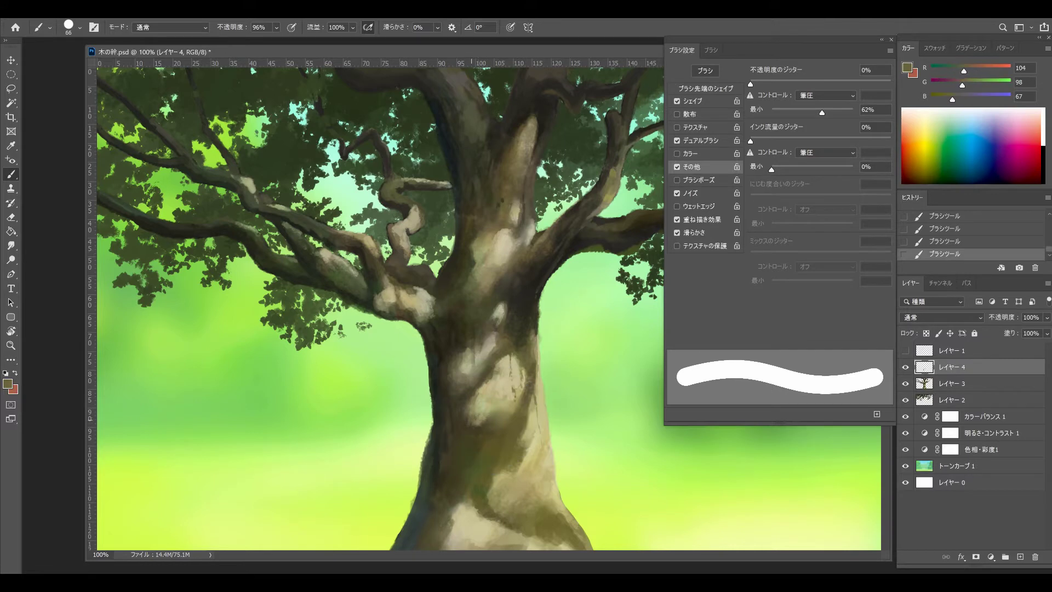
left_click_drag(486, 418, 509, 418)
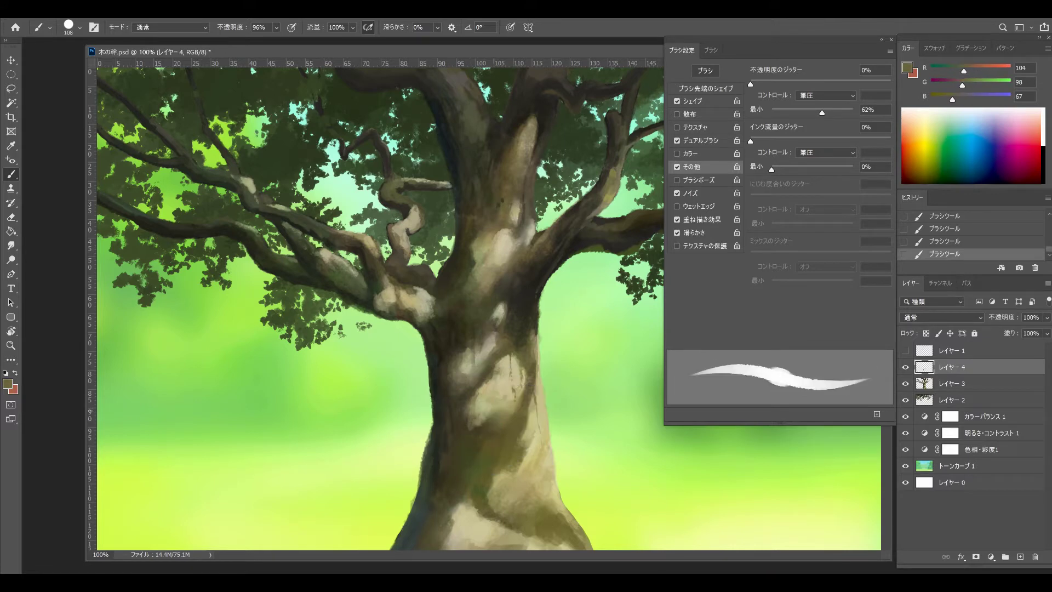
left_click(483, 421, "alt")
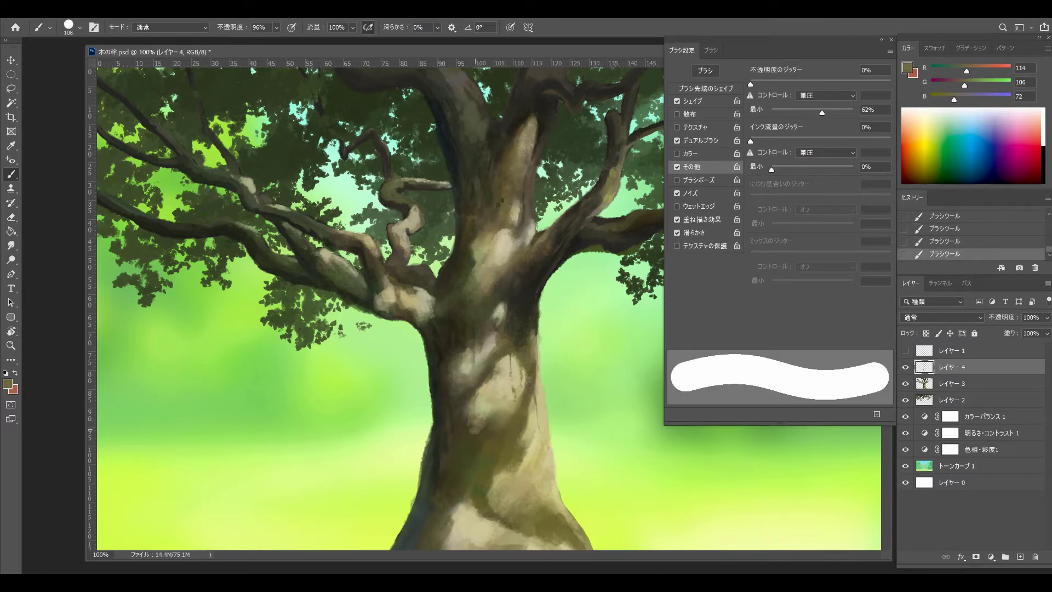
Lower the brush's minimum opacity to 11% and redo the three bark strokes just undone
key("ctrl+z")
key("ctrl+z")
key("ctrl+z")
left_click_drag(822, 112, 780, 112)
key("ctrl+shift+z")
key("ctrl+shift+z")
key("ctrl+shift+z")
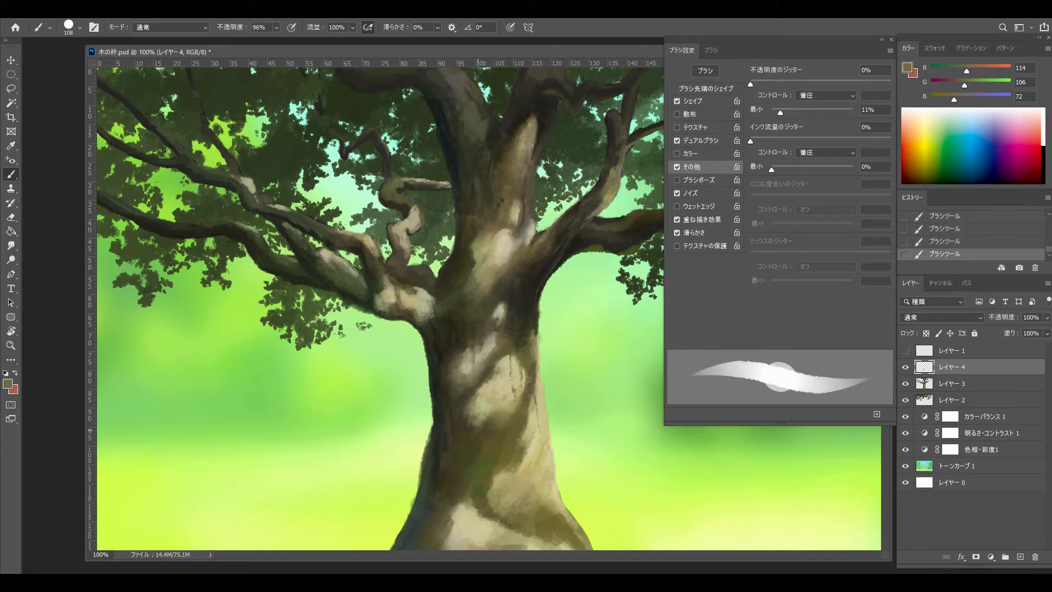
Reduce the brush to 55 px and rework the bark below the middle highlight with sampled olive-grey and dark brown tones
mouse_move(482, 420)
left_mouse_down()
mouse_move(472, 427)
mouse_move(465, 411)
left_mouse_up()
left_click(470, 446, "alt")
left_click(467, 411, "alt")
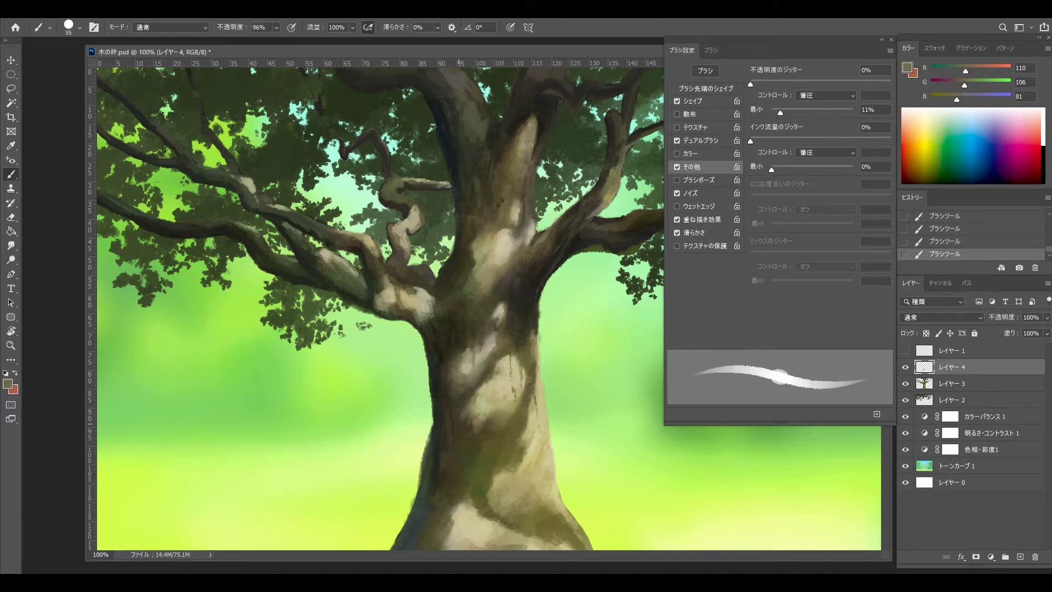
key("ctrl+z")
key("ctrl+shift+z")
left_click(469, 418, "alt")
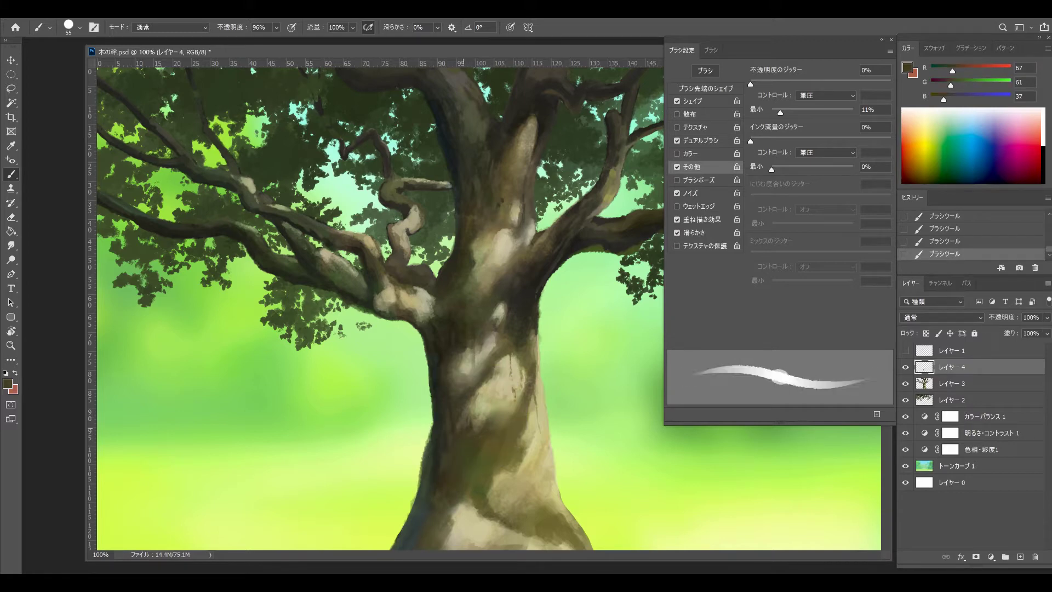
left_click(462, 430, "alt")
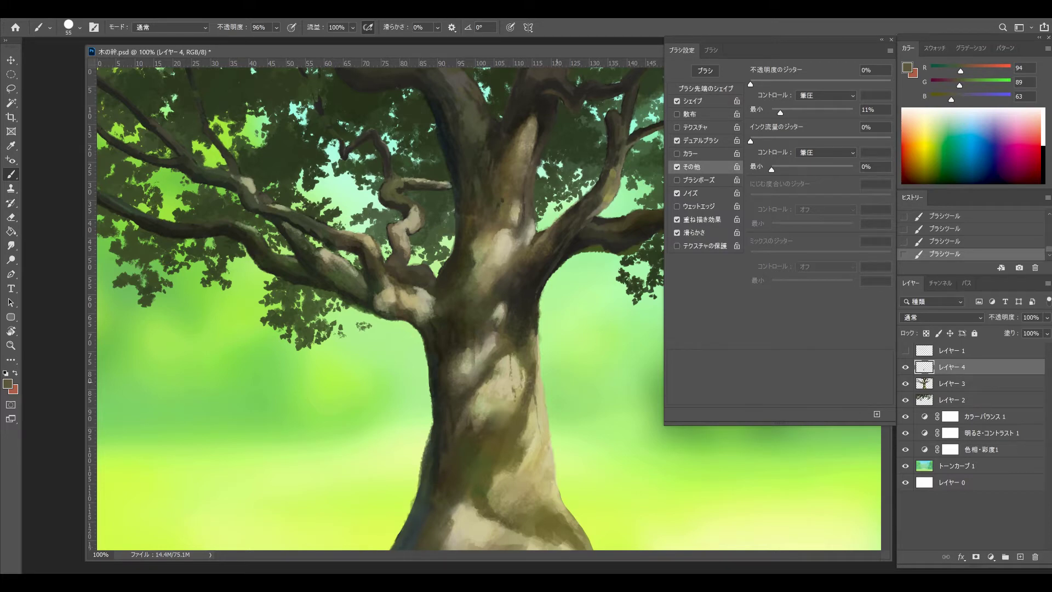
Reduce the brush to 21 px and refine the trunk's right edge with sampled light beige-green and dark tones
left_click_drag(548, 382, 541, 381)
left_click(500, 422, "alt")
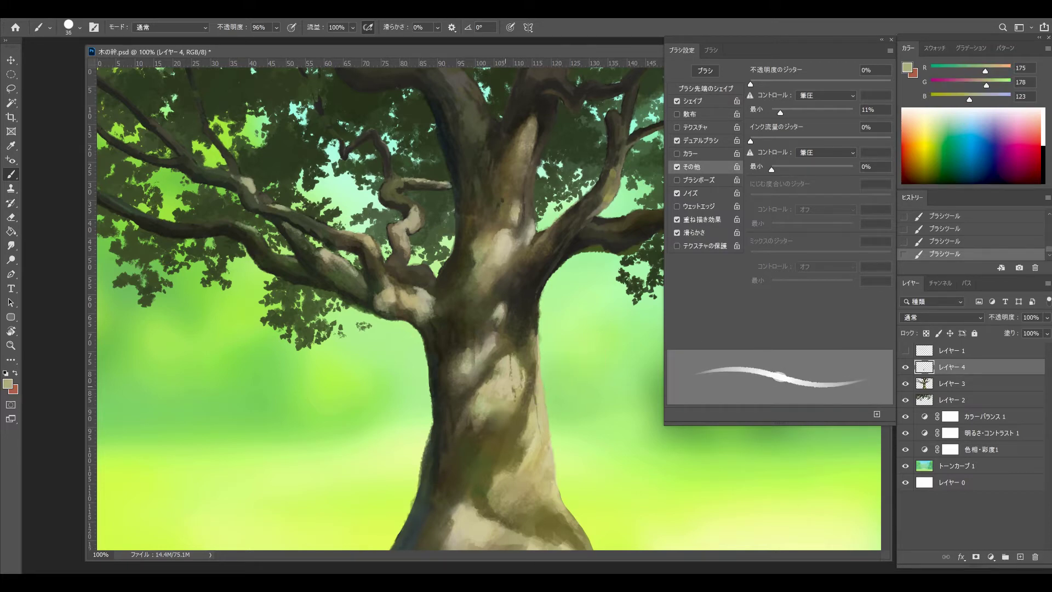
left_click_drag(515, 420, 507, 419)
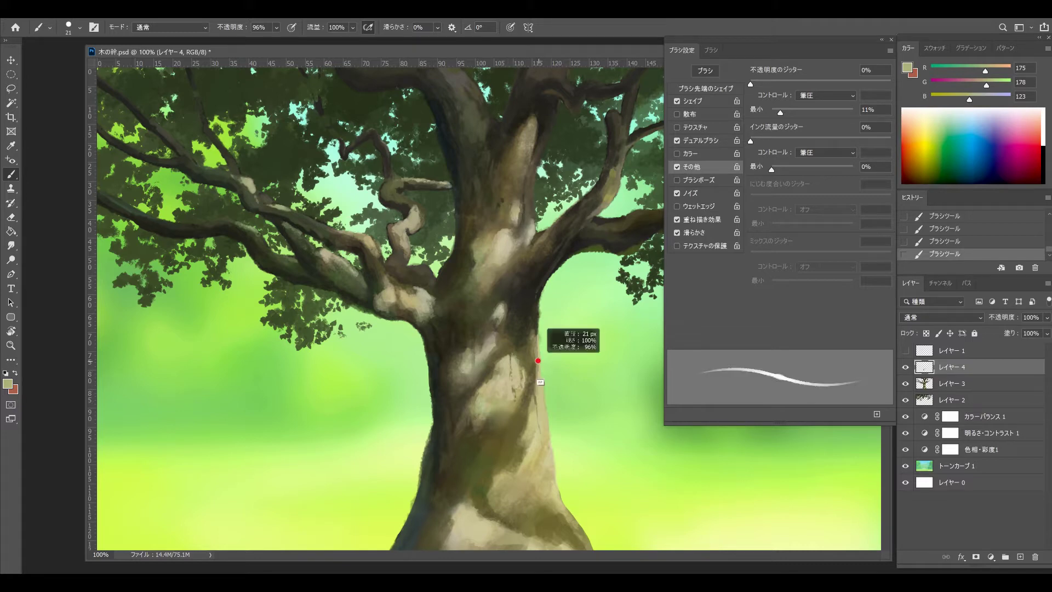
left_click(536, 344, "alt")
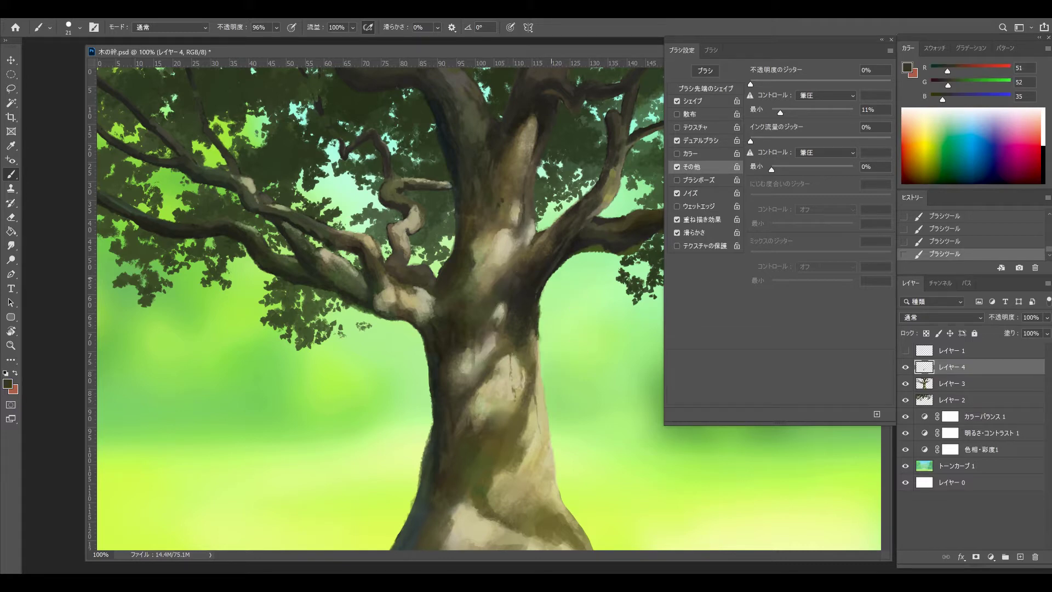
left_click_drag(534, 329, 542, 337)
Enlarge the brush to 34 px and rework the shadow under the right branch fork with sampled dark green and near-black tones
left_click_drag(550, 280, 552, 303)
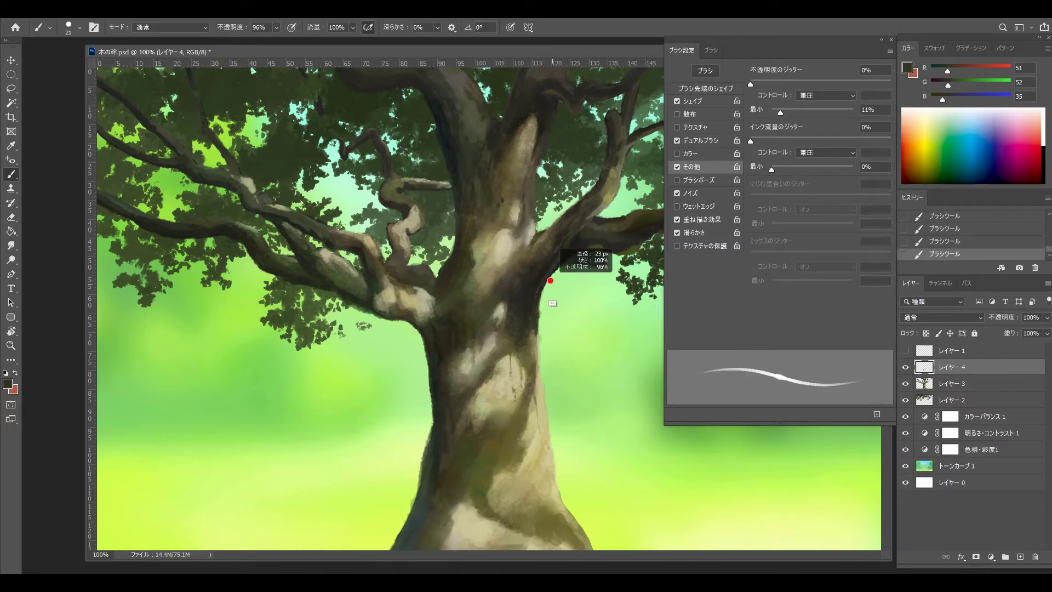
left_click(552, 303, "alt")
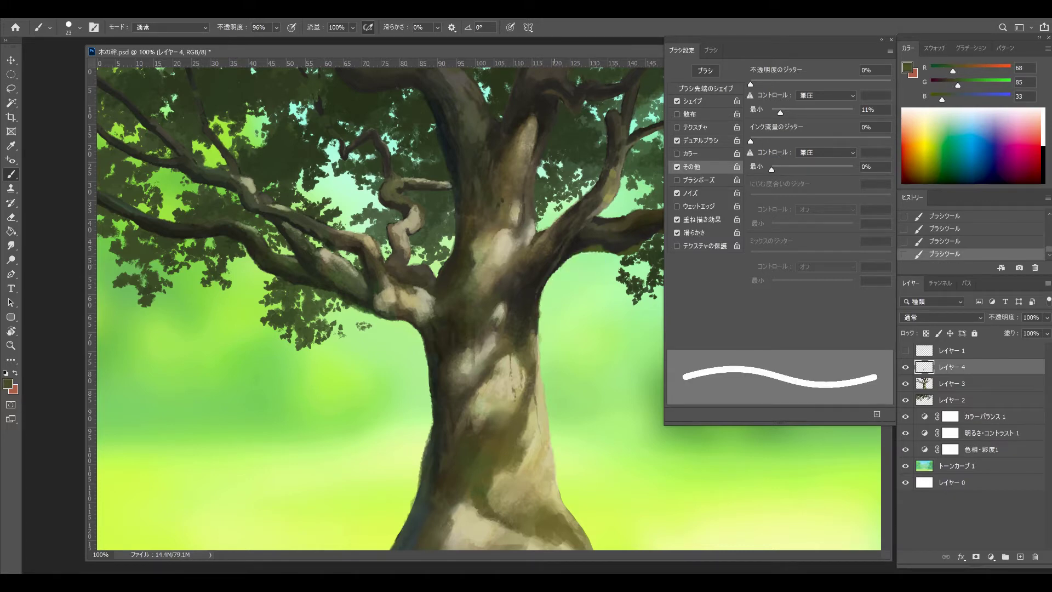
left_click(555, 258, "alt")
left_click_drag(555, 259, 560, 281)
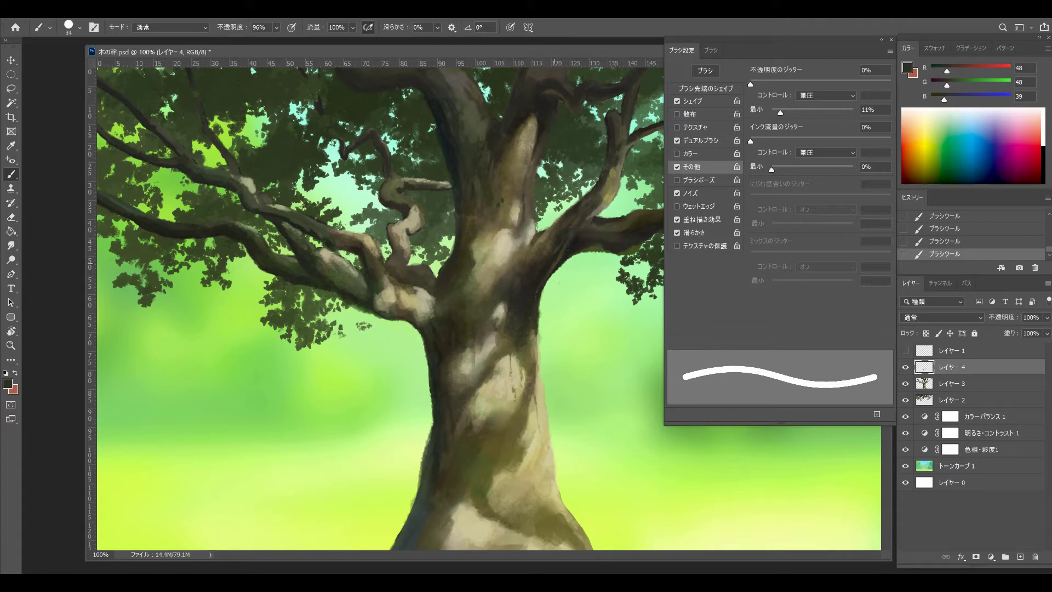
left_click(559, 260, "alt")
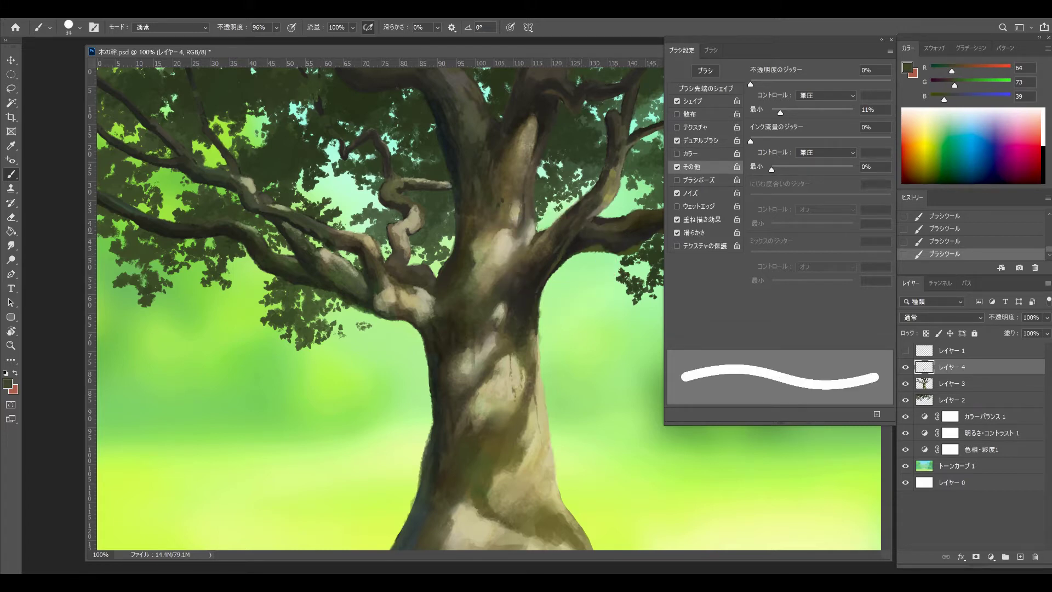
left_click(571, 234, "alt")
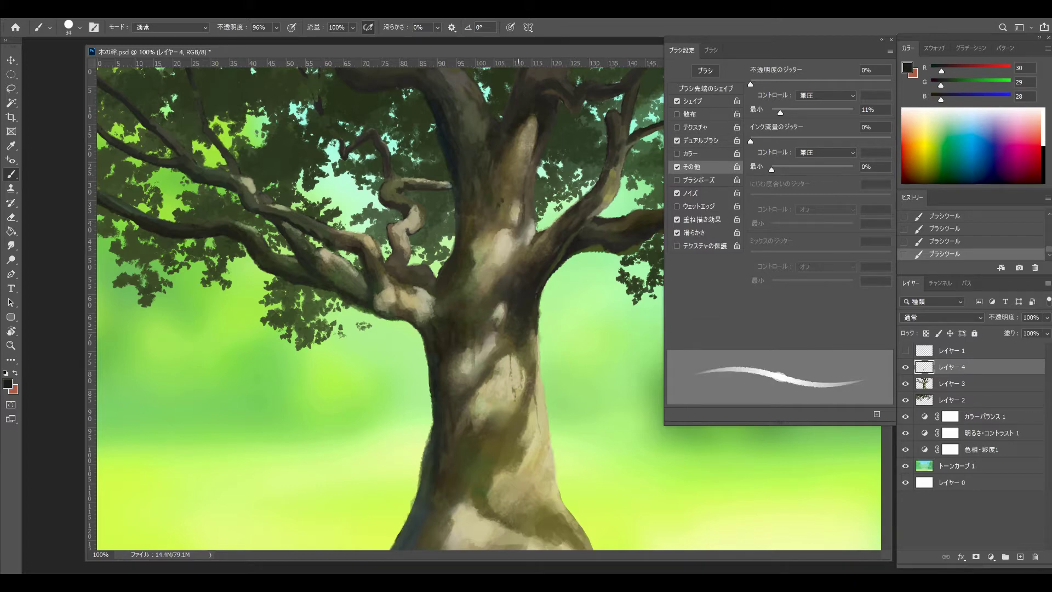
Enlarge the brush to 73 px and shade the bark at the middle highlight's right edge with sampled olive-brown tones
left_click(515, 361, "alt")
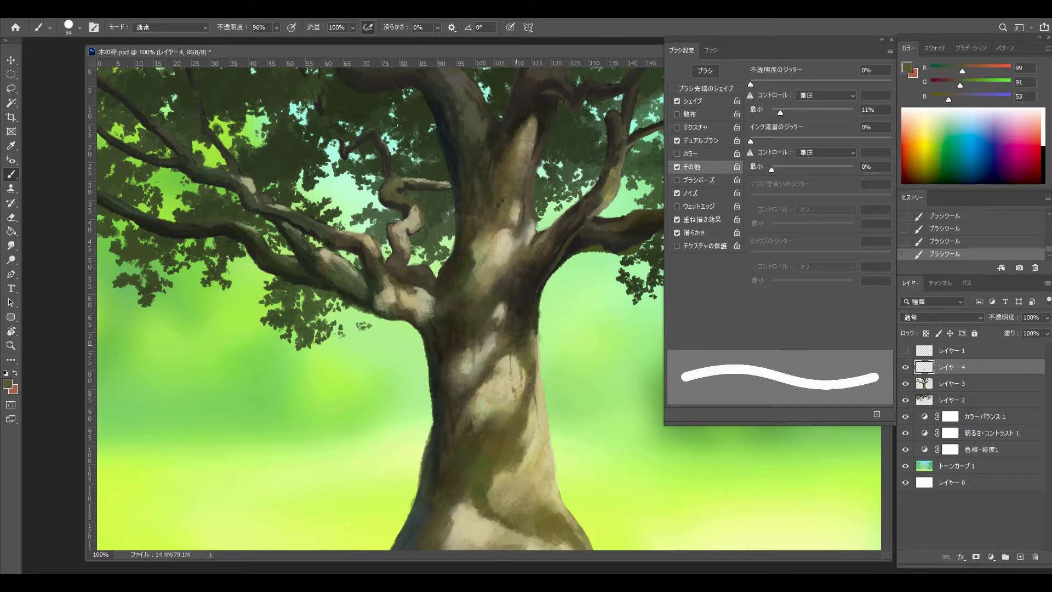
left_click_drag(525, 359, 526, 359)
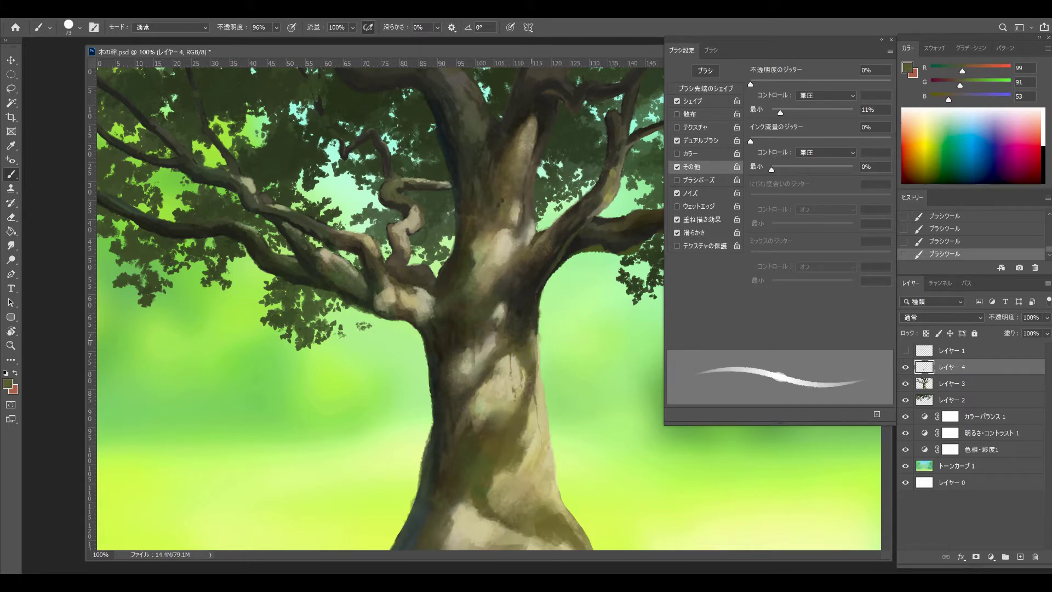
left_click(523, 370, "alt")
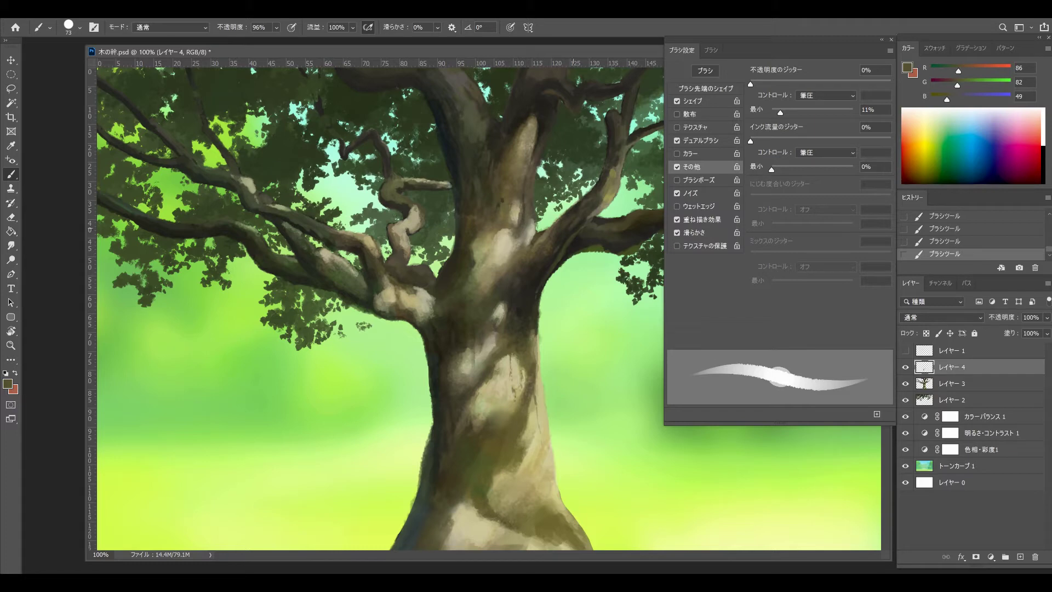
Hide the brush settings and refine the dark bark right of the middle highlight with sampled olive tones and a 23 px brush
key("F5")
left_click_drag(534, 359, 521, 360)
left_click(522, 360, "alt")
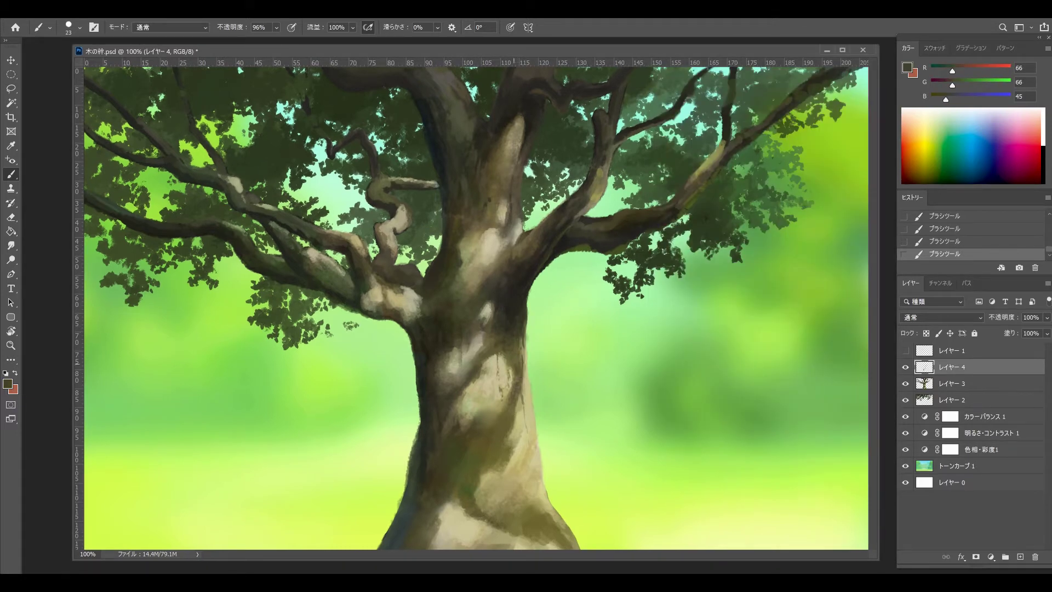
left_click(511, 380, "alt")
left_click(517, 351, "alt")
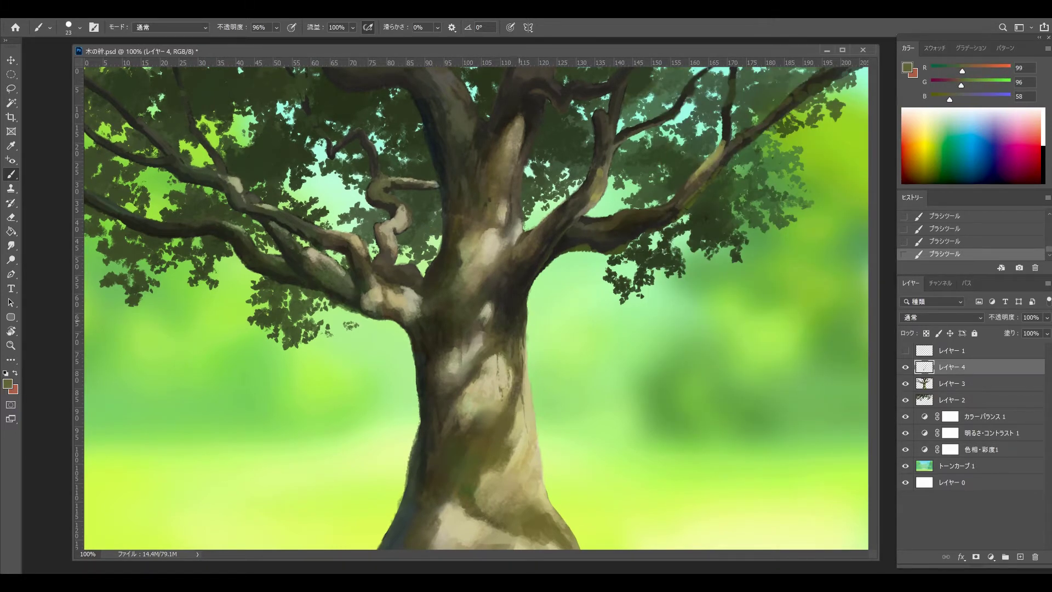
left_click(517, 349, "alt")
left_click(517, 351, "alt")
Sample the light beige bark on the trunk's right side and brighten that edge with a 25 px brush
left_click(527, 399, "alt")
left_click(528, 403, "alt")
key("bracketright")
left_click(527, 403, "alt")
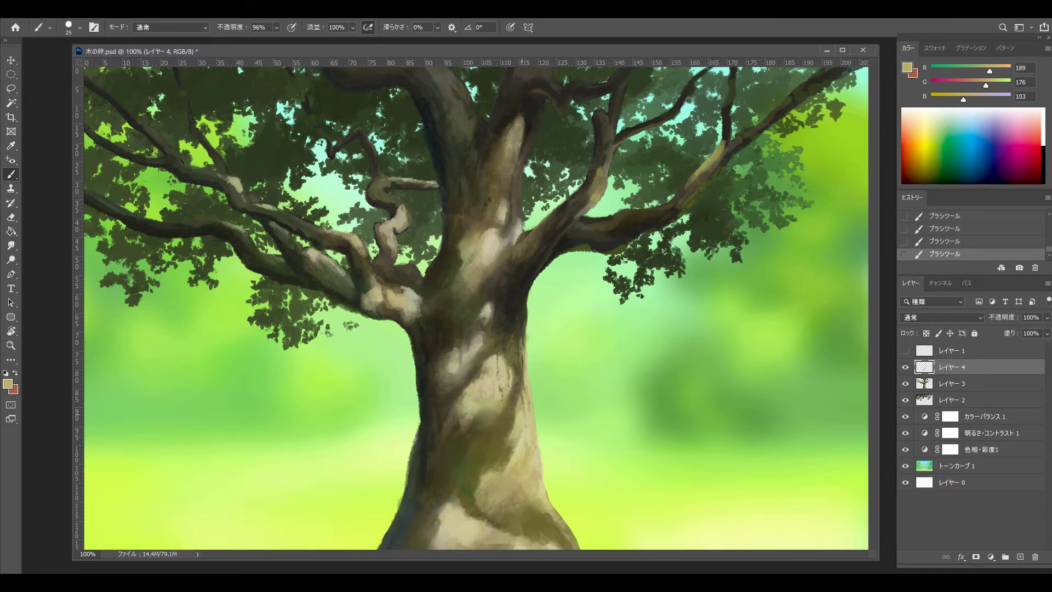
Blend the shadow between the middle highlight and the trunk's right edge with sampled olive-brown tones
left_click(517, 383, "alt")
left_click(516, 384, "alt")
left_click(517, 379, "alt")
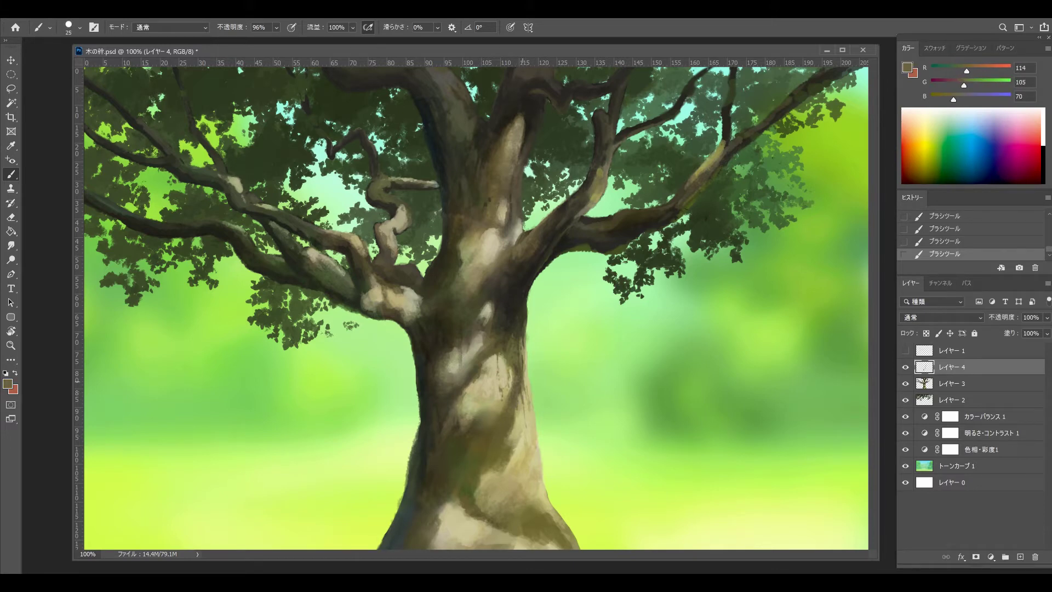
key("bracketright")
key("bracketright")
left_click(517, 396, "alt")
left_click(517, 396, "alt")
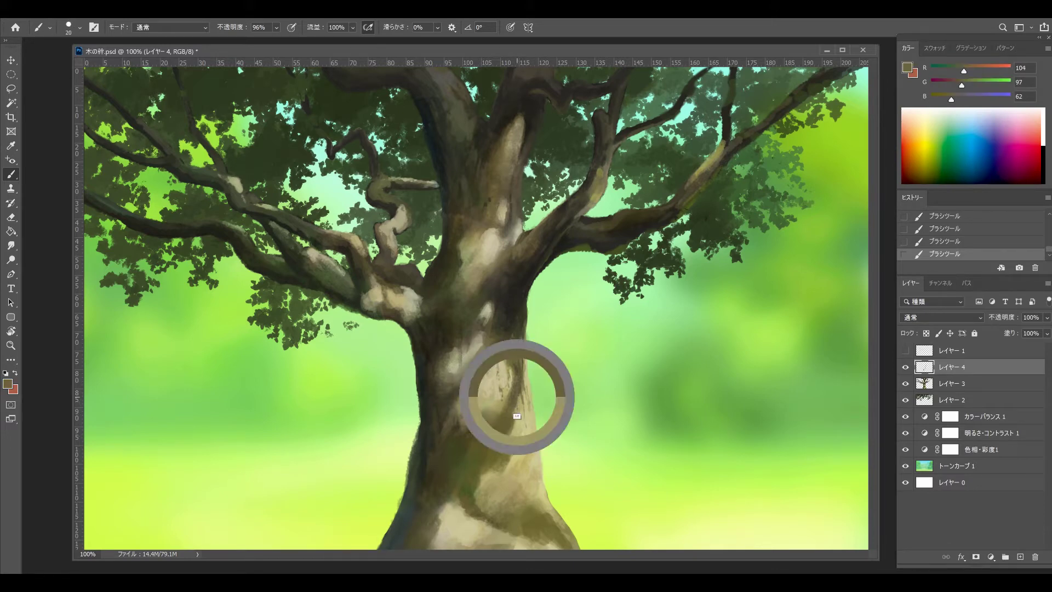
Reduce the brush to about 10 px and add fine bark lines on the trunk's lower right side with sampled beige and olive tones
key("bracketleft")
key("bracketleft")
key("bracketleft")
key("bracketleft")
key("bracketleft")
left_click(512, 446, "alt")
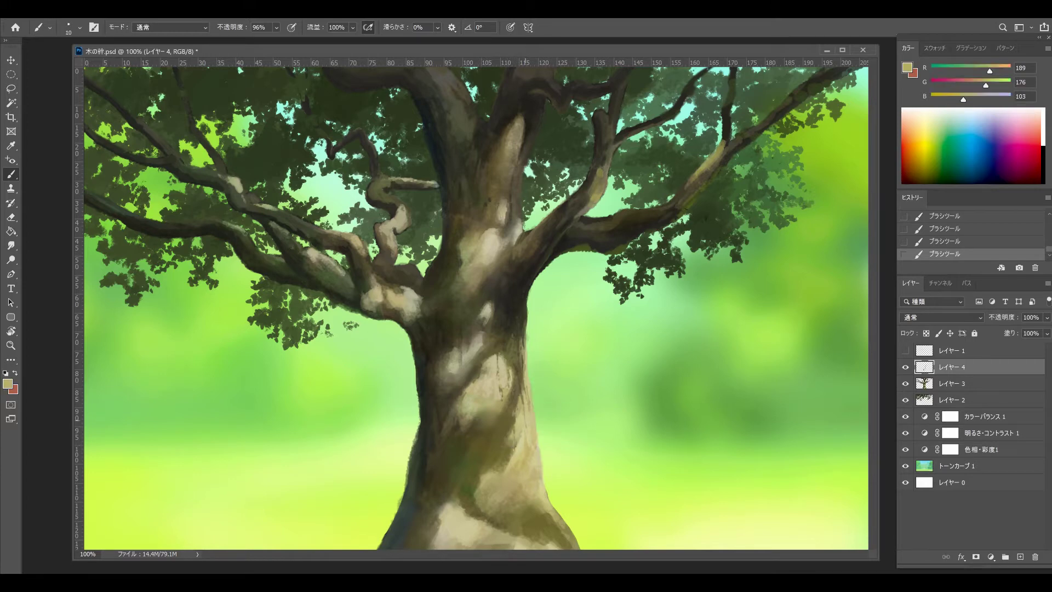
left_click(512, 447, "alt")
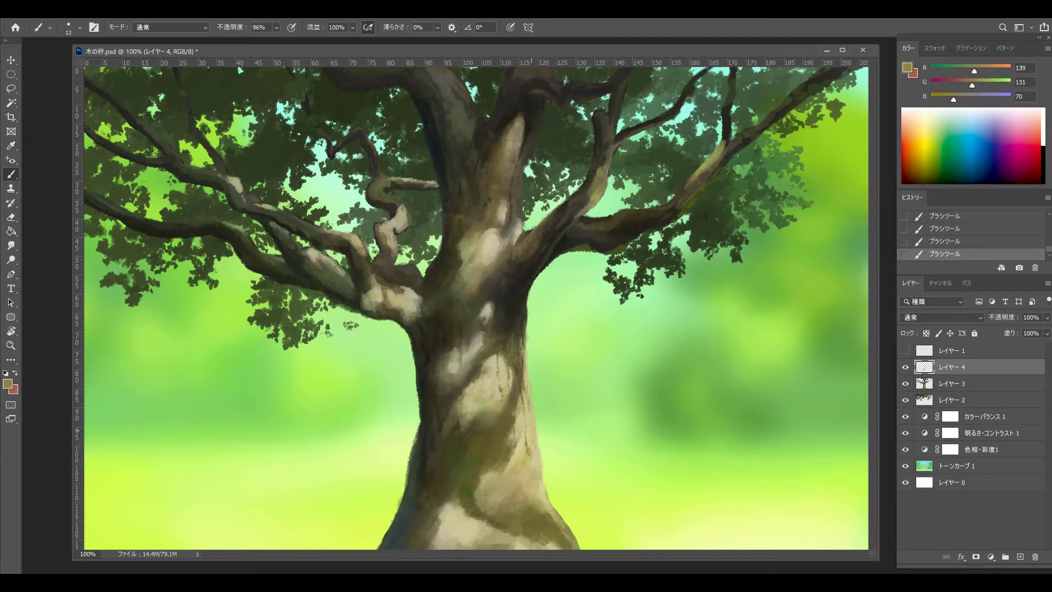
Enlarge the brush to 23 px, lighten the lower right bark with sampled pale tones, and compare by undoing and redoing two strokes
key("bracketright")
key("bracketright")
left_click(534, 416, "alt")
left_click(537, 446, "alt")
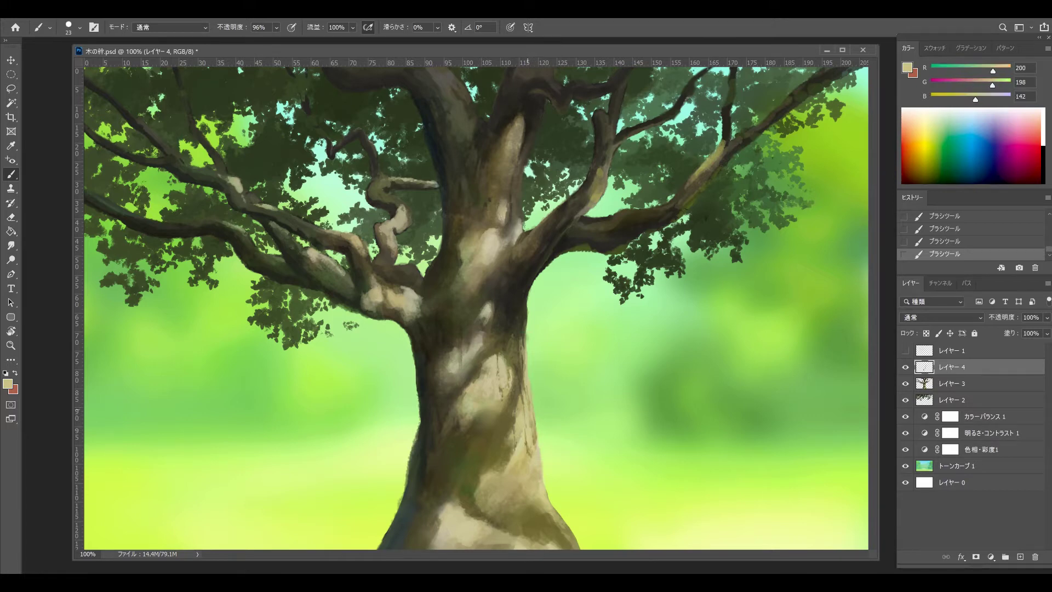
key("ctrl+z")
key("ctrl+z")
key("ctrl+shift+z")
key("ctrl+shift+z")
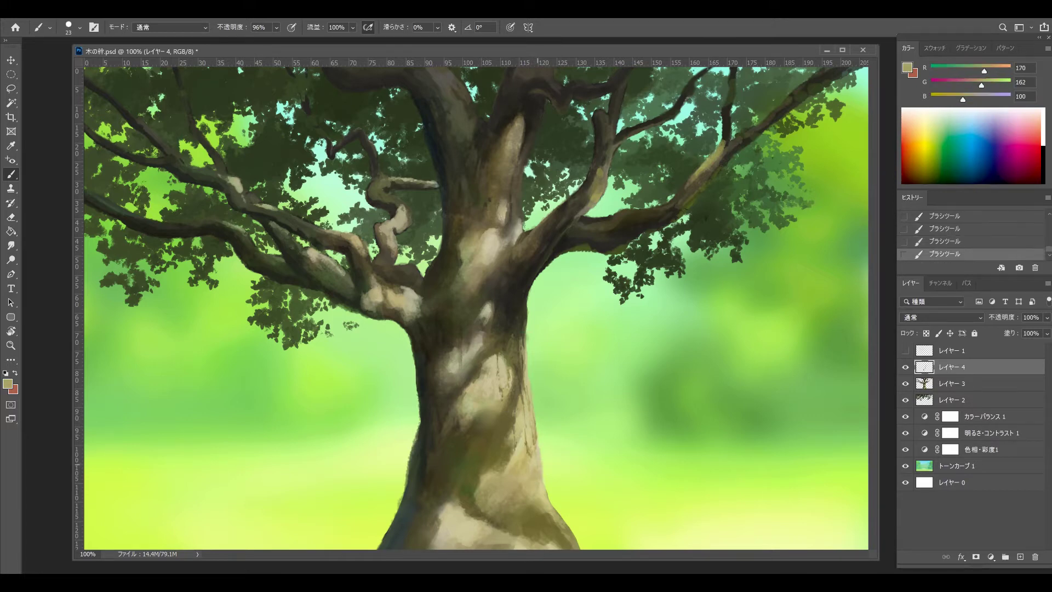
Raise the brush's minimum opacity to 90%, reduce its size to 15 px and sample pale beige tones for the lower right bark
key("F5")
key("F5")
key("bracketleft")
key("bracketleft")
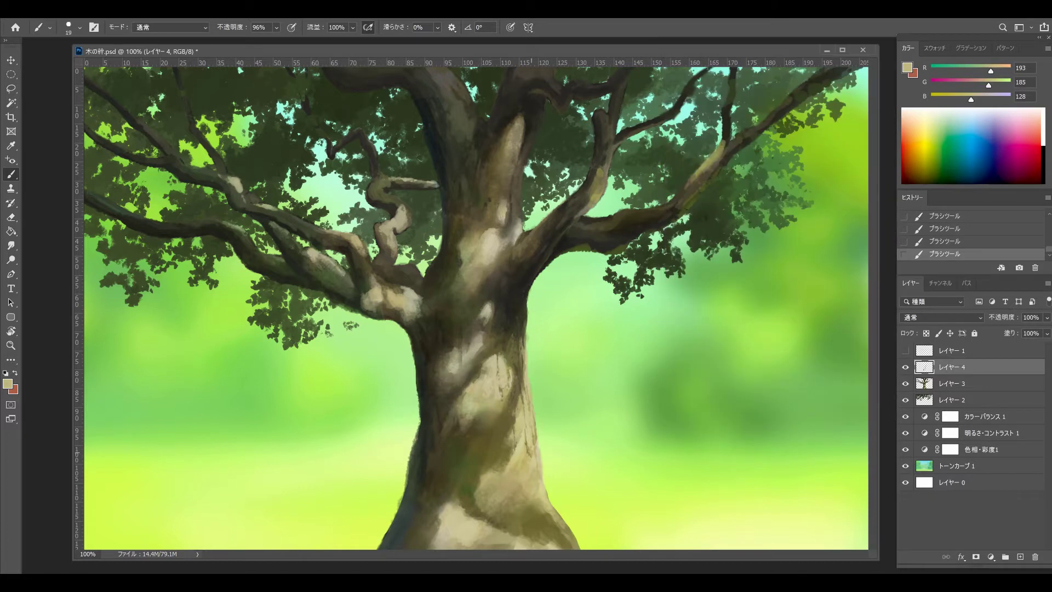
left_click(529, 472, "alt")
left_click(531, 471, "alt")
left_click(534, 452, "alt")
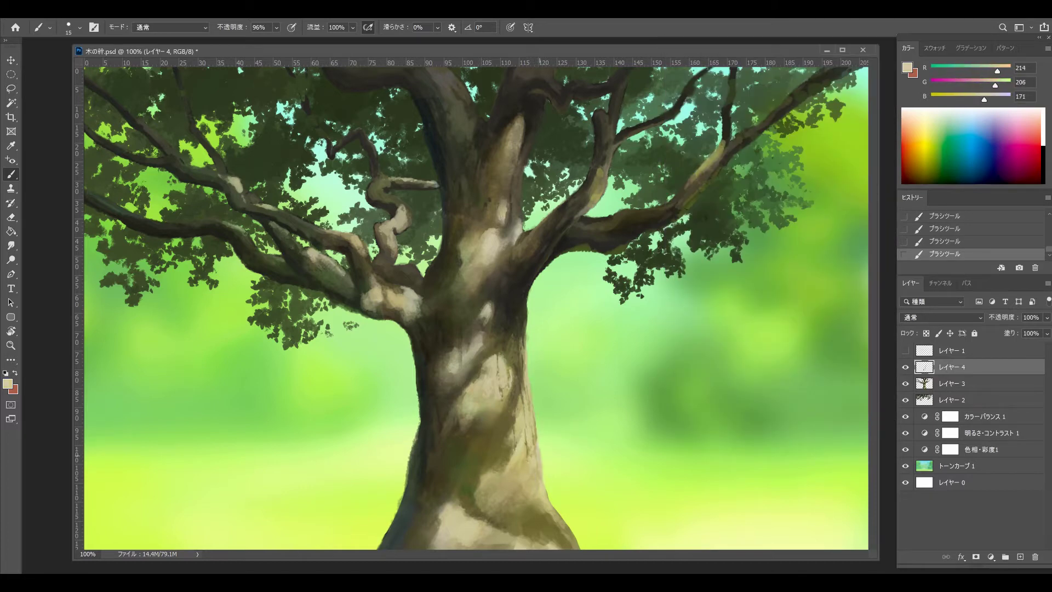
Detail the cracks in the lower right highlight with beige tones sampled around them and a 15 px brush
left_click(538, 465, "alt")
left_click(542, 479, "alt")
left_click(525, 461, "alt")
left_click(528, 464, "alt")
left_click(530, 465, "alt")
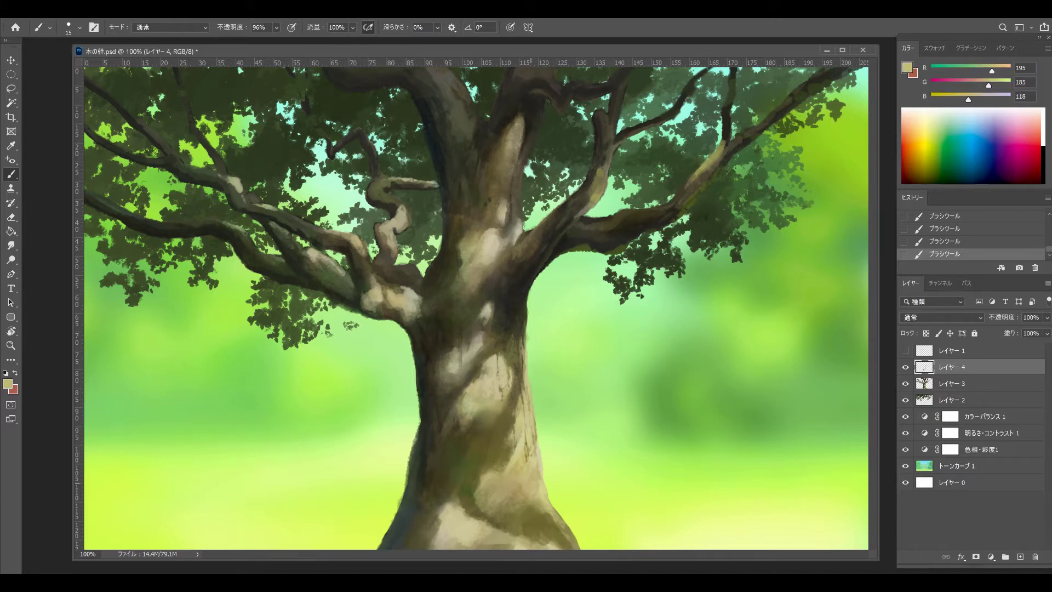
Refine the upper right part of the middle highlight with sampled light and olive bark tones
left_click(509, 361, "alt")
left_click(520, 368, "alt")
left_click(512, 373, "alt")
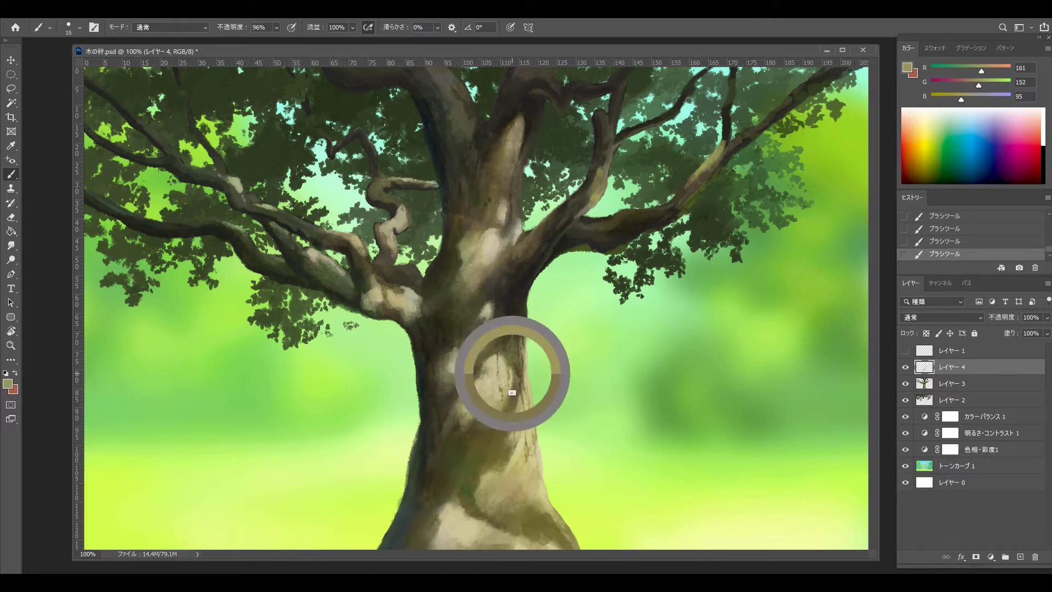
Add dark bark lines below the middle highlight with sampled dark olive and brown tones and a 19 to 28 px brush
left_click(491, 464, "alt")
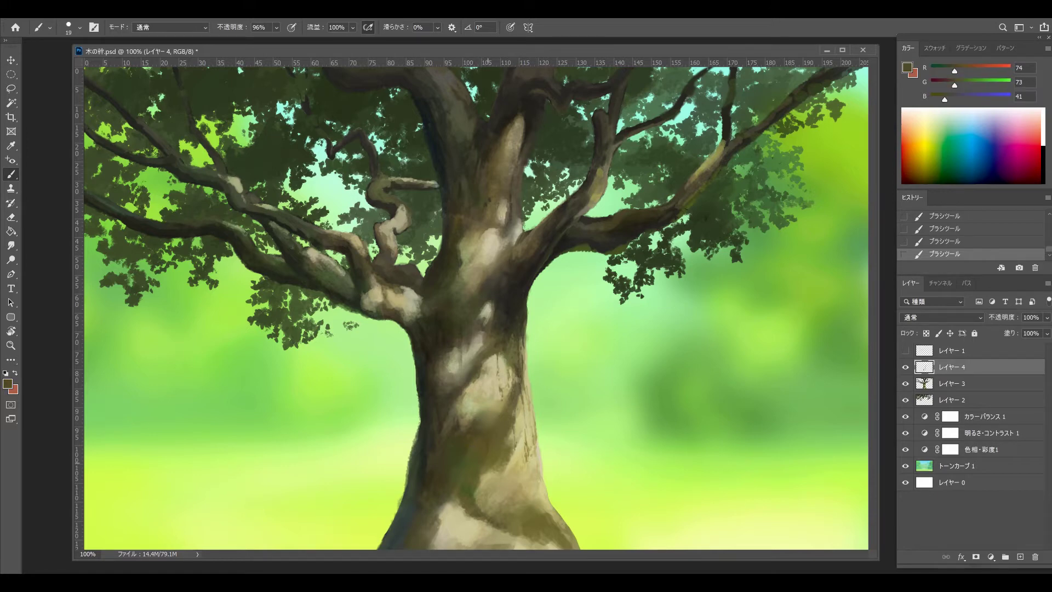
key("F5")
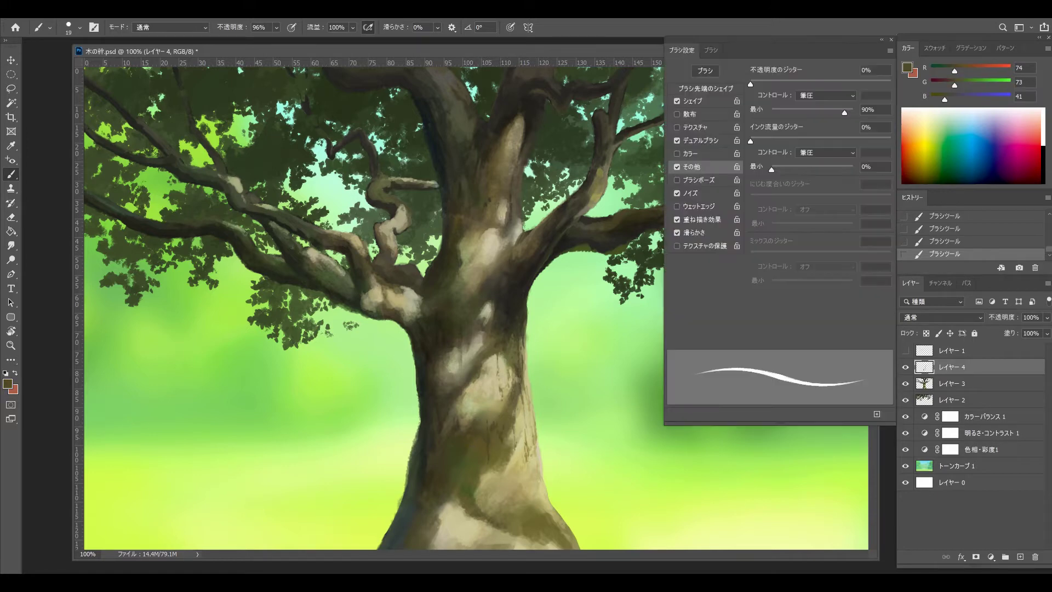
key("F5")
left_click(439, 426, "alt")
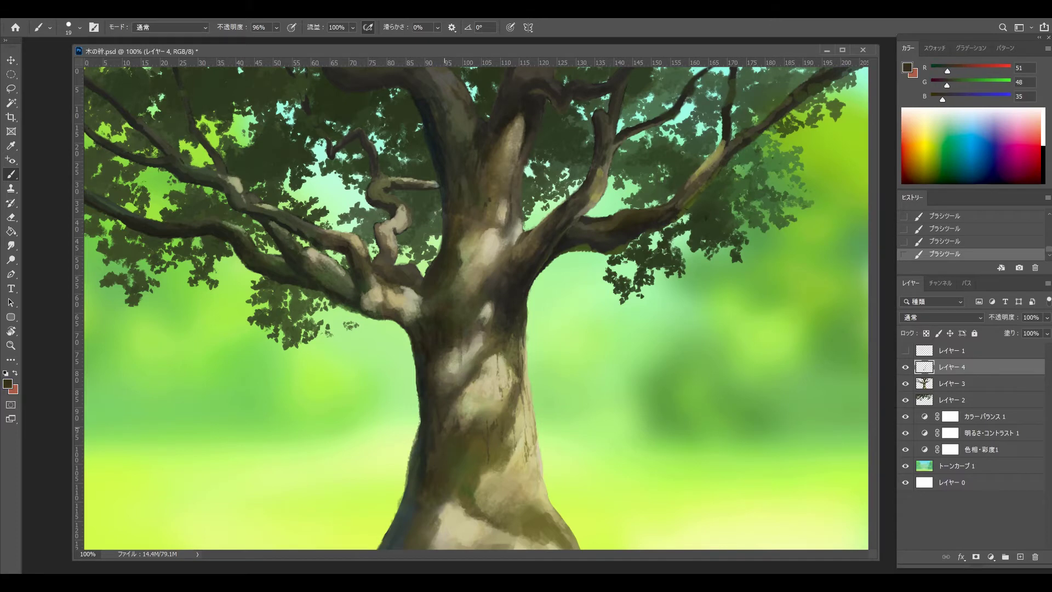
key("bracketright")
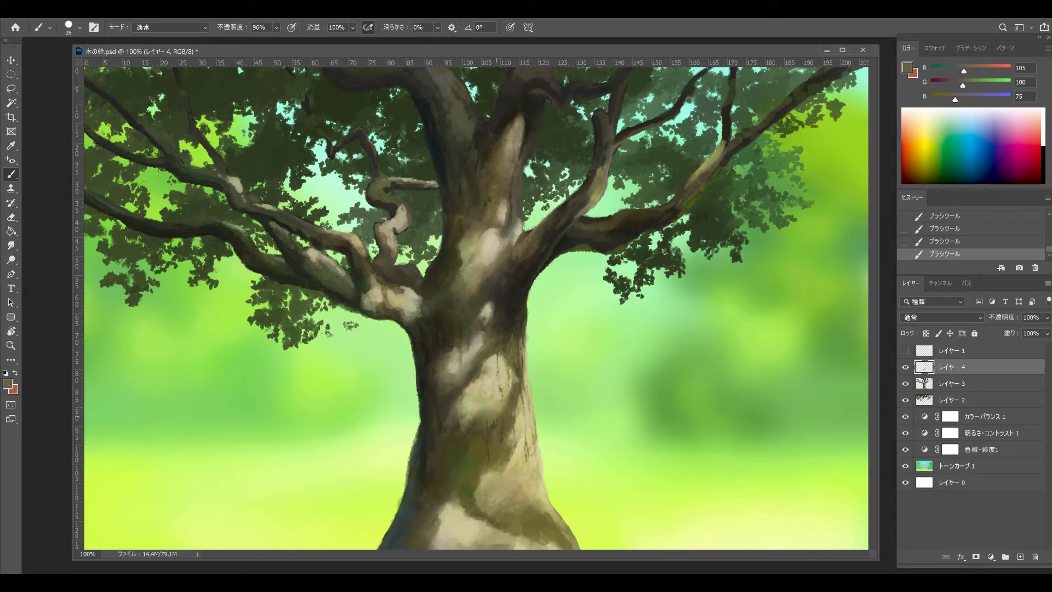
key("bracketleft")
Sample further dark brown and olive tones and texture the bark below the middle highlight with a brush of about 21 px
left_click(470, 263, "alt")
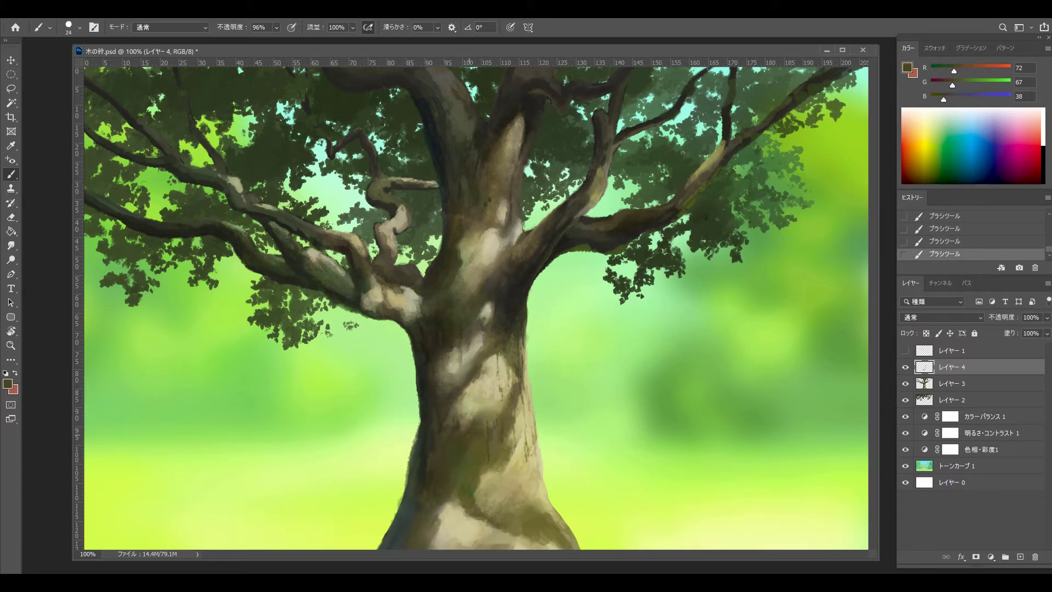
key("bracketleft")
left_click(459, 445, "alt")
key("bracketright")
left_click(490, 444, "alt")
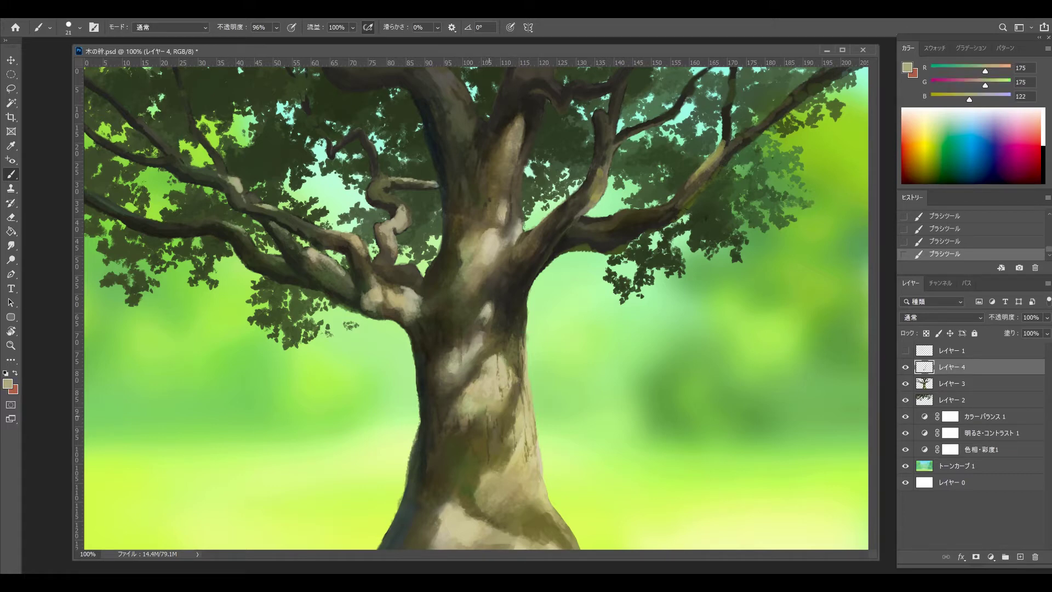
Break up the middle highlight's lower edge with sampled beige and olive tones, enlarging the brush to 35 px
left_click(485, 408, "alt")
key("bracketright")
key("bracketright")
left_click(478, 419, "alt")
left_click(484, 424, "alt")
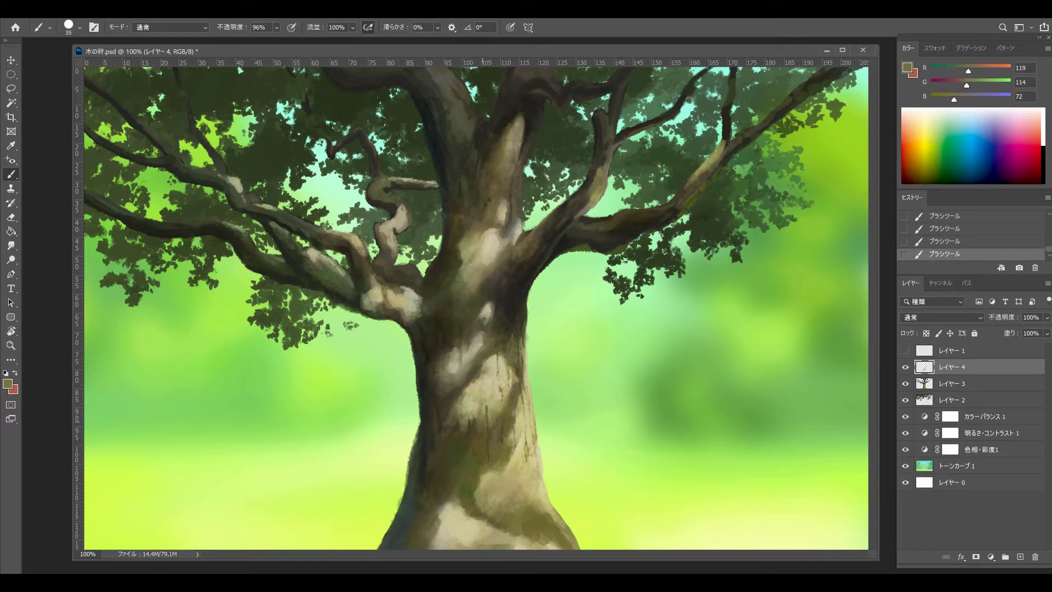
Add bark cracks to the small highlight on the left and sample dark brown above the middle highlight for a 49 px brush
key("bracketleft")
key("bracketleft")
left_click(501, 357, "alt")
left_click(508, 335, "alt")
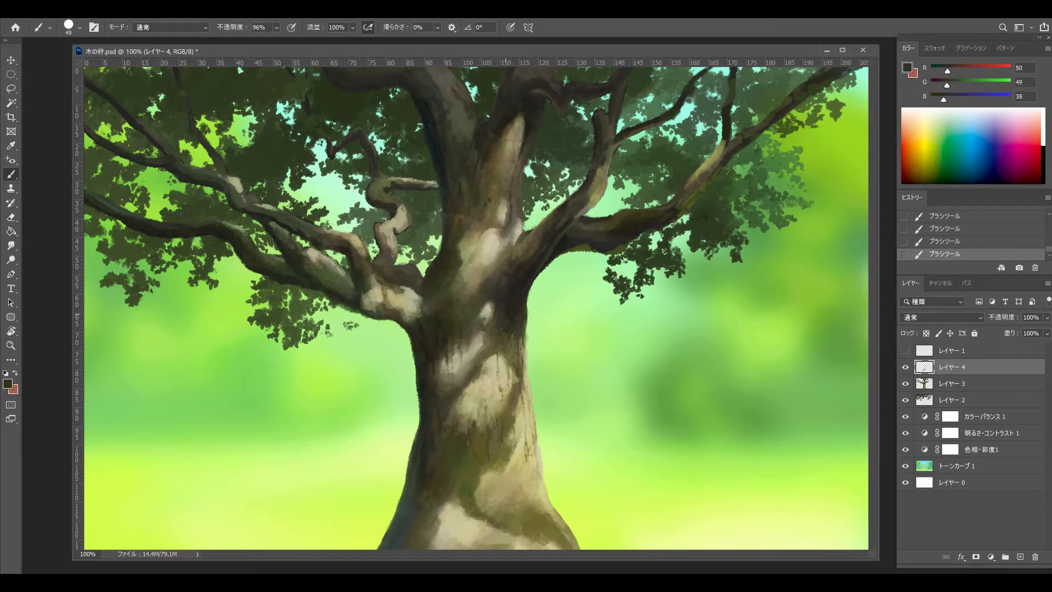
Deepen the bark shadows between the fork and the middle highlight with sampled dark brown and olive tones and a 14 to 24 px brush
left_click(501, 345, "alt")
left_click(488, 293, "alt")
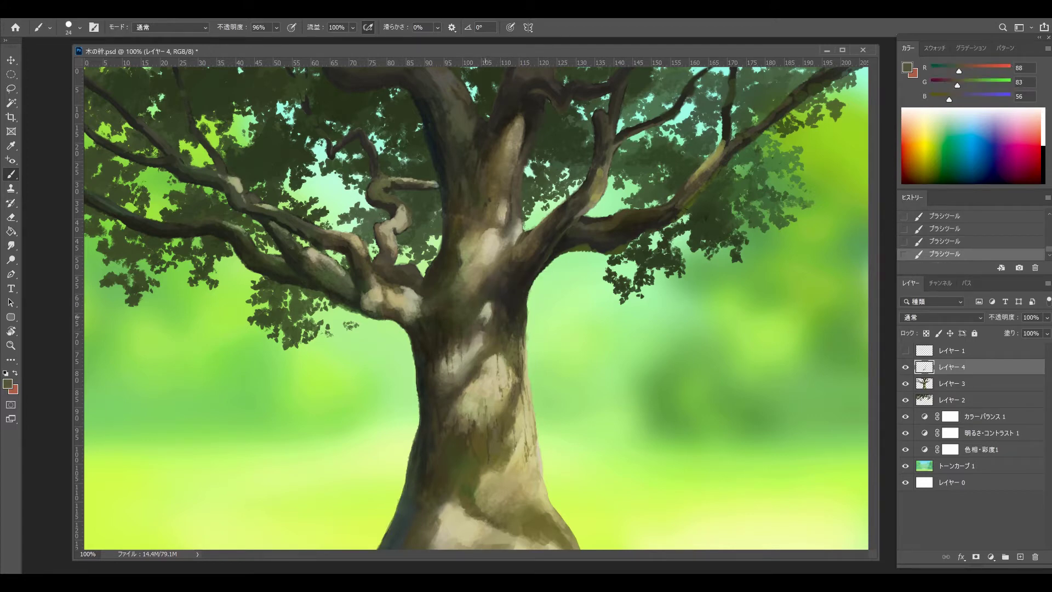
key("bracketleft")
left_click(525, 302, "alt")
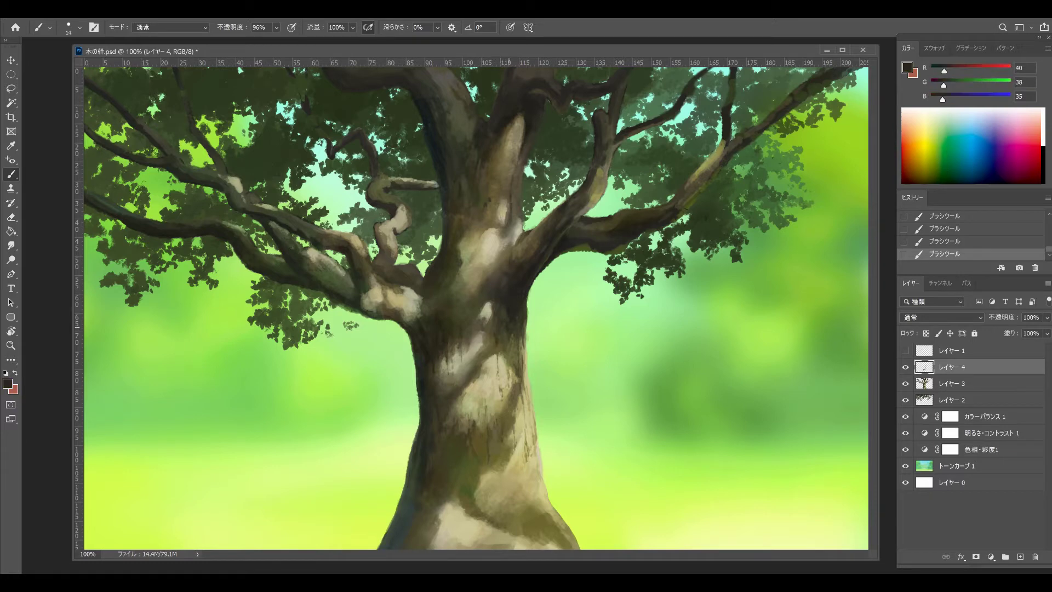
left_click(483, 383, "alt")
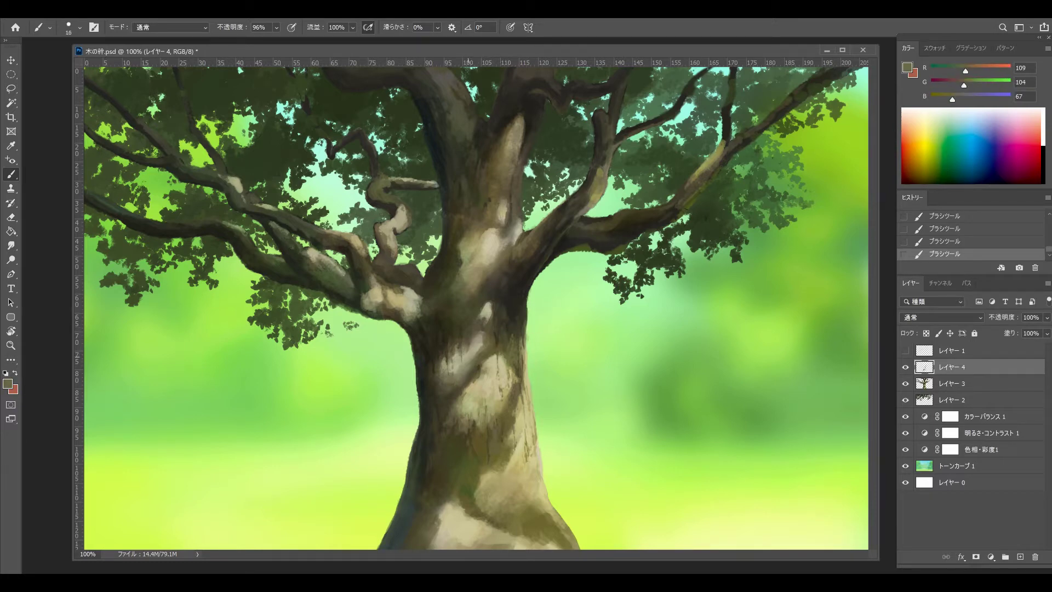
Refine the small left highlight and its surrounding bark with sampled olive and grey-beige tones and a 16 px brush
left_click(464, 341, "alt")
left_click(466, 341, "alt")
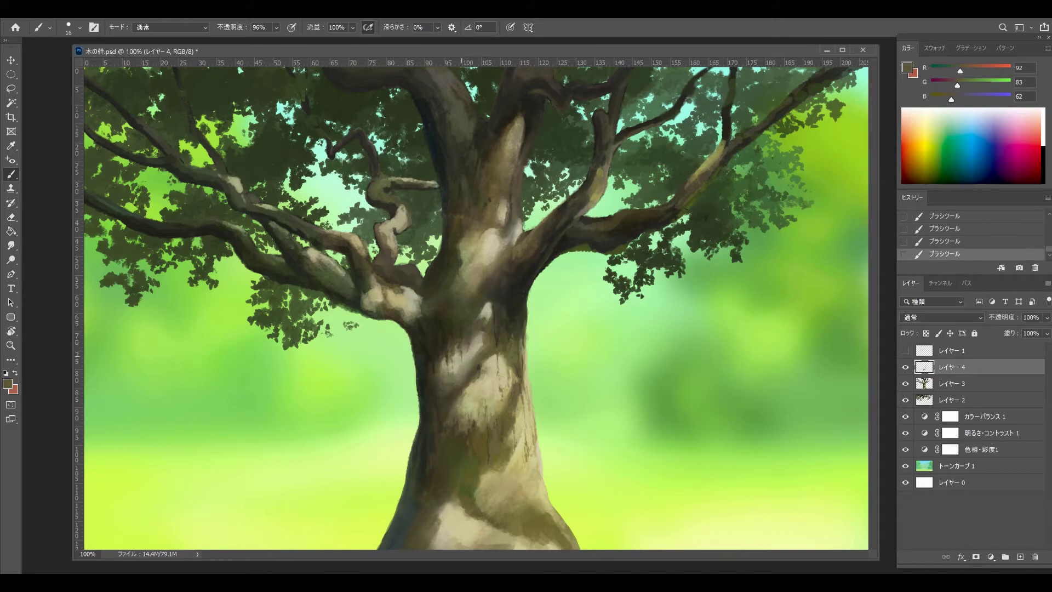
left_click(487, 340, "alt")
left_click(488, 359, "alt")
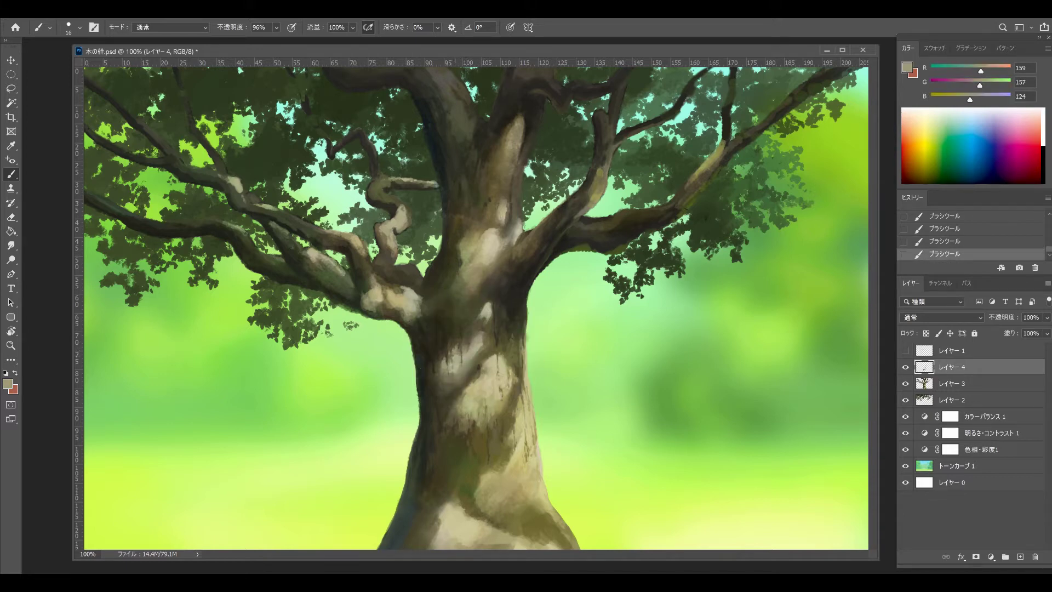
left_click(487, 352, "alt")
left_click(486, 352, "alt")
Set the foreground colour to light yellow-green (R 189, G 199, B 116) and enlarge the brush to 33 px for the small left highlight
left_click(8, 384)
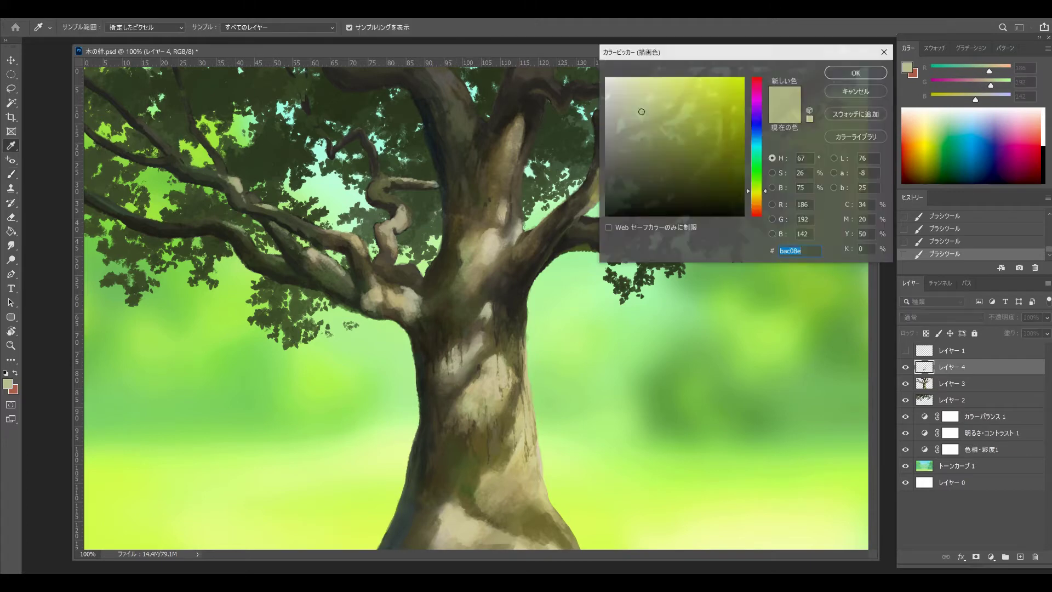
key("Return")
key("bracketright")
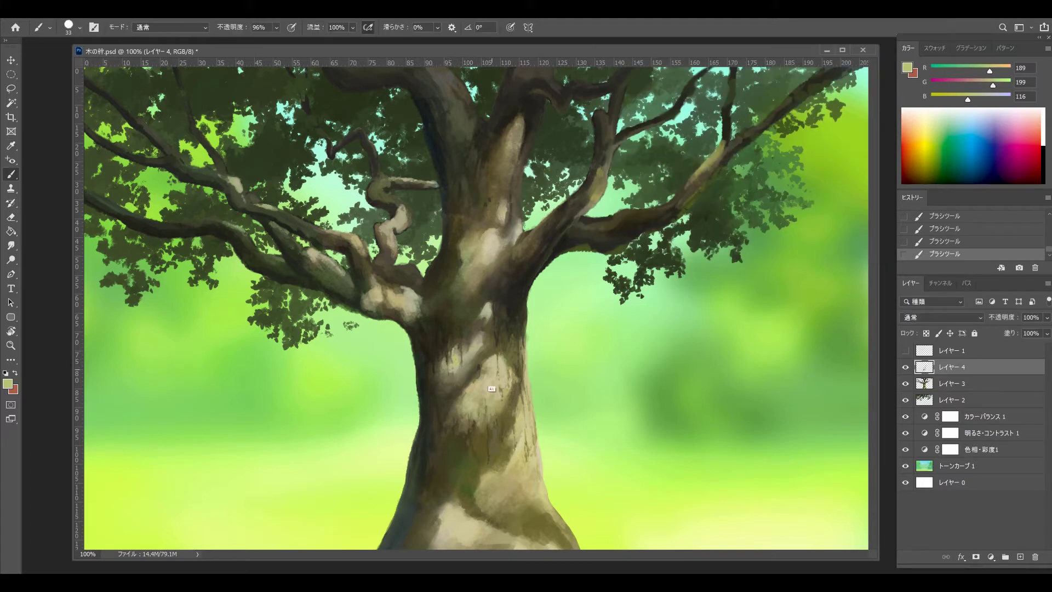
Paint dark cracks into the small left highlight with sampled dark olive tones, using a 13 px and a 20 px brush
left_click(491, 390, "alt")
left_click(480, 332, "alt")
key("bracketleft")
key("bracketleft")
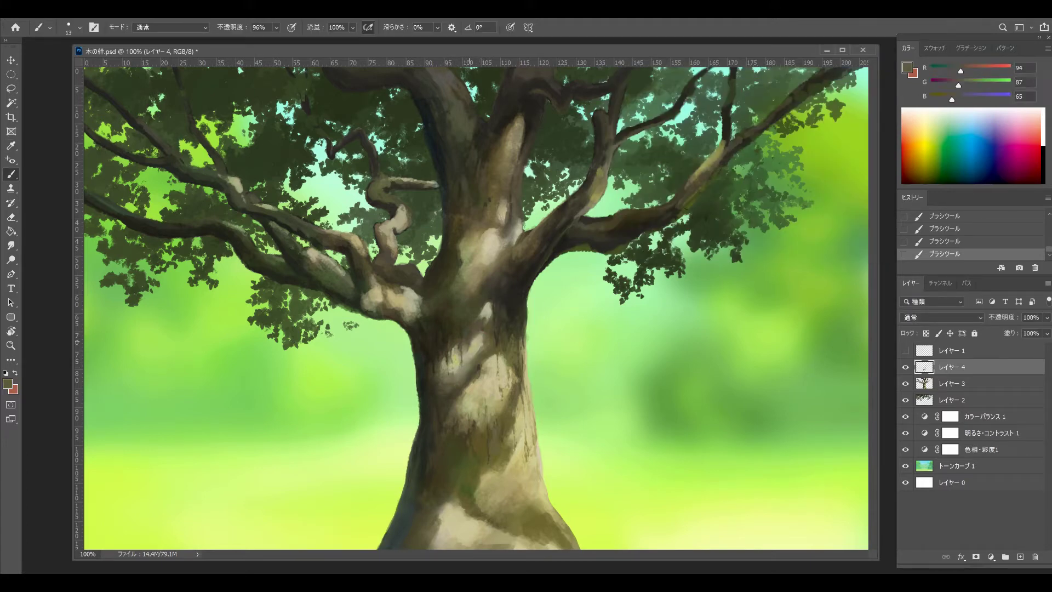
left_click(479, 367, "alt")
key("bracketright")
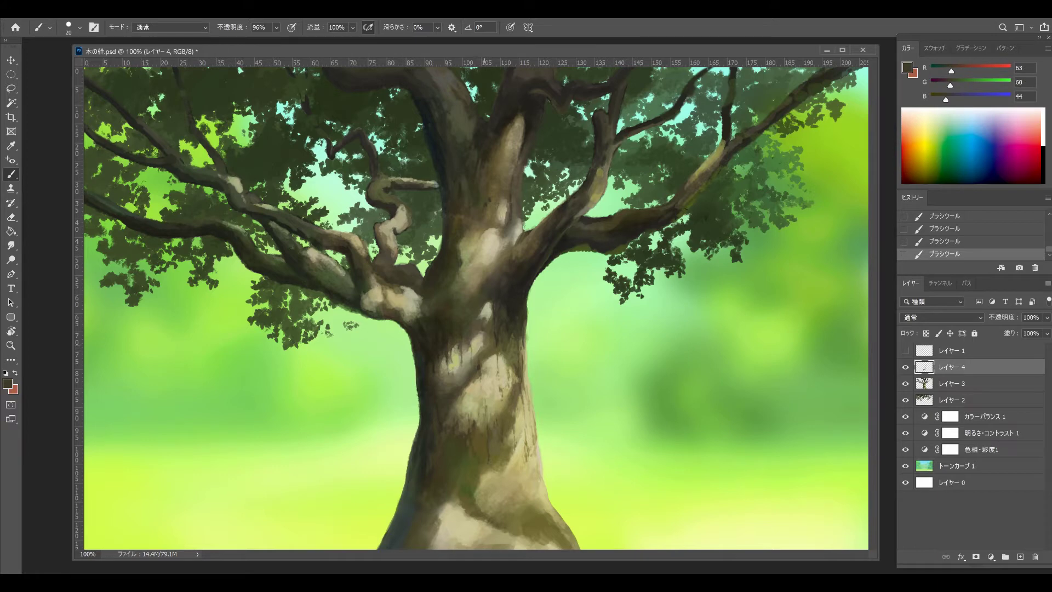
Soften the small left highlight's edges with further sampled olive tones and a 20 px brush
left_click(479, 352, "alt")
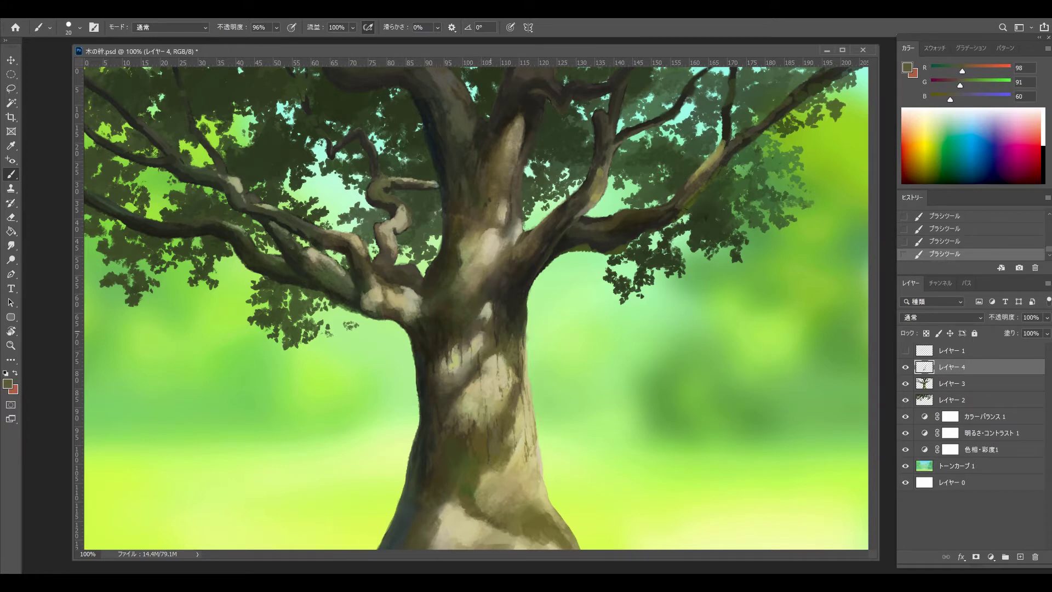
key("F5")
key("F5")
left_click(478, 354, "alt")
left_click(475, 353, "alt")
left_click(488, 343, "alt")
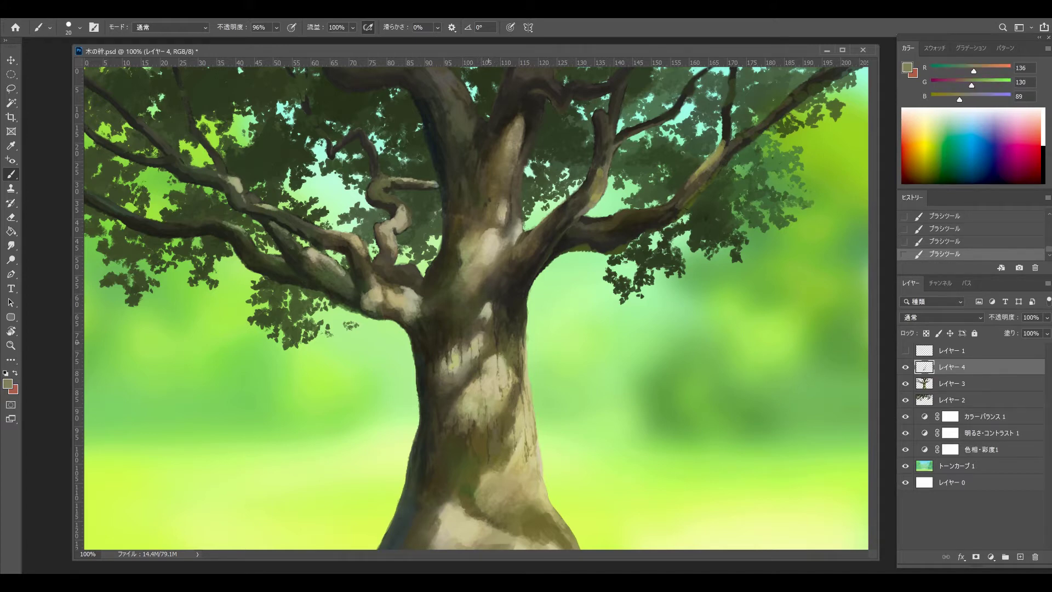
Touch up the light area between the two highlights with sampled light beige and olive tones, enlarging the brush to 35 px
left_click(479, 363, "alt")
left_click(480, 364, "alt")
left_click(481, 361, "alt")
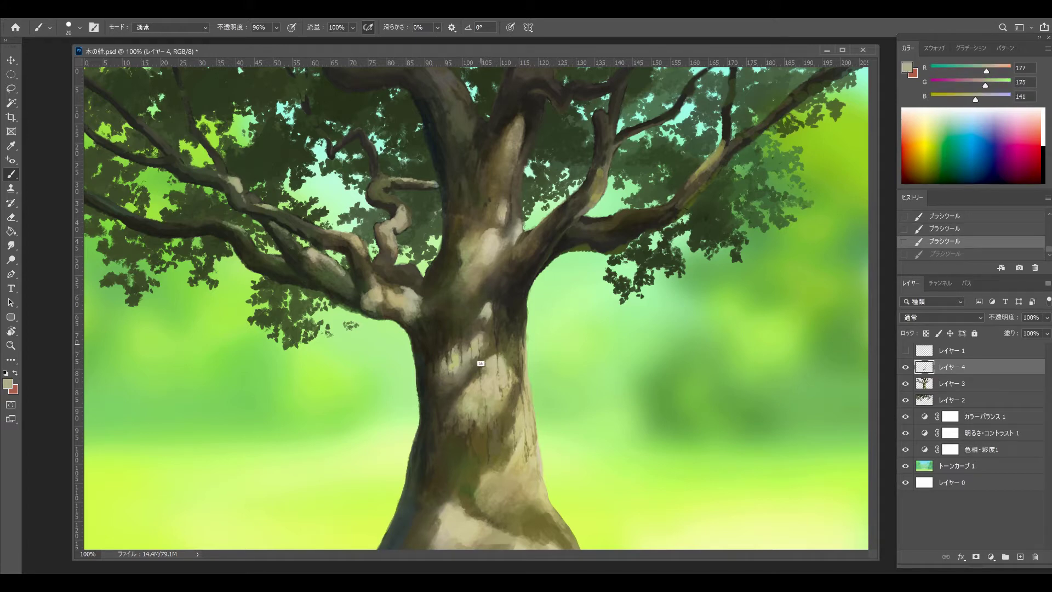
key("]")
left_click(490, 362)
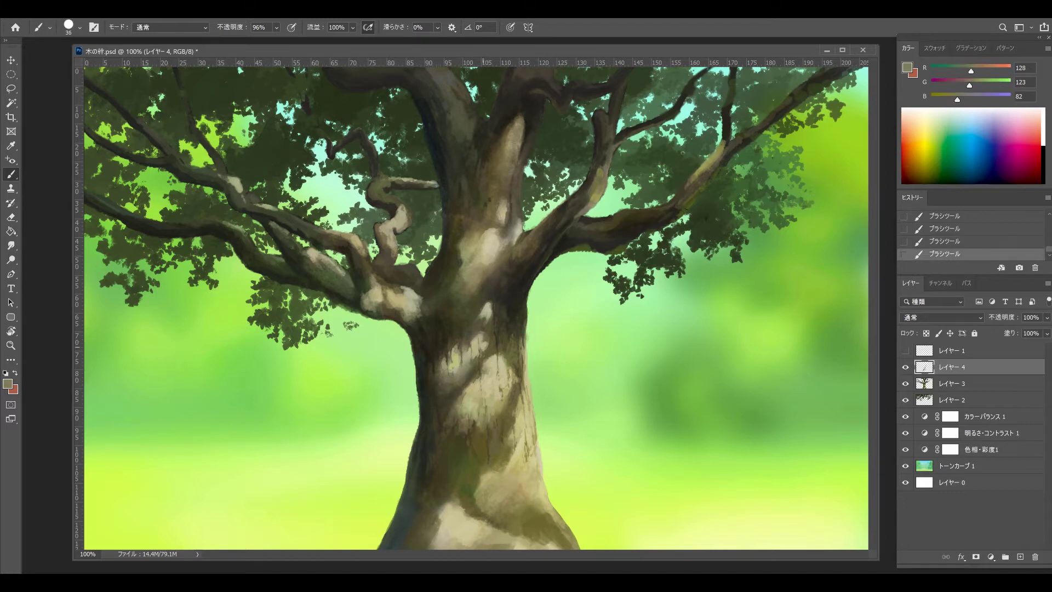
Rework the shadow band between the two highlights with sampled brown and olive tones and a 25 px brush, undoing unwanted strokes
left_click(490, 362, "alt")
left_click(487, 361, "alt")
key("[")
left_click(484, 362)
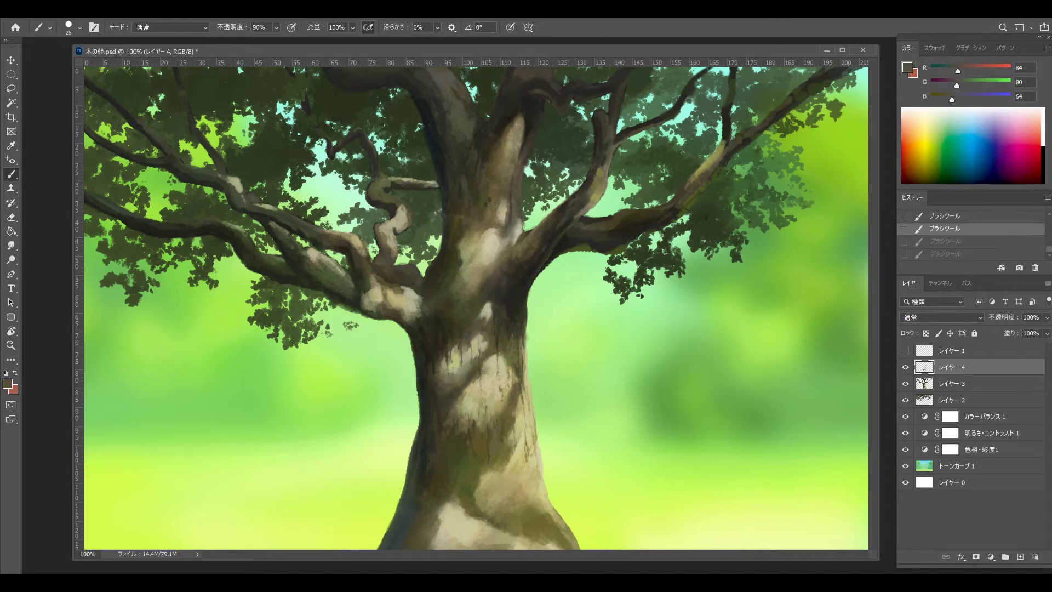
left_click(482, 361)
left_click(486, 350, "alt")
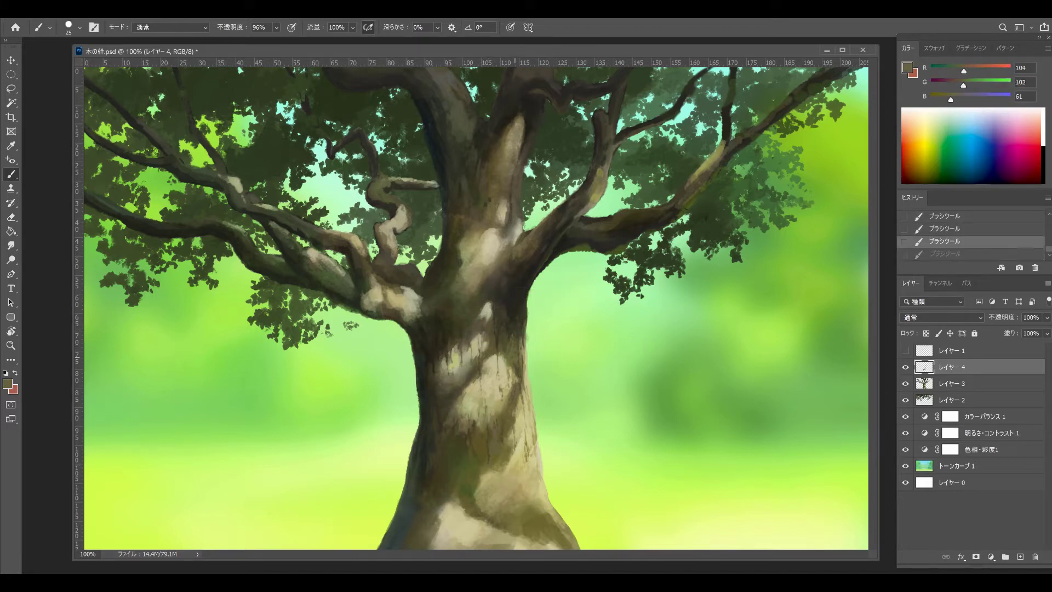
Texture the middle highlight's upper right part with sampled olive, yellow-green and beige tones and an 18 to 31 px brush
left_click(515, 337)
left_click(530, 317, "alt")
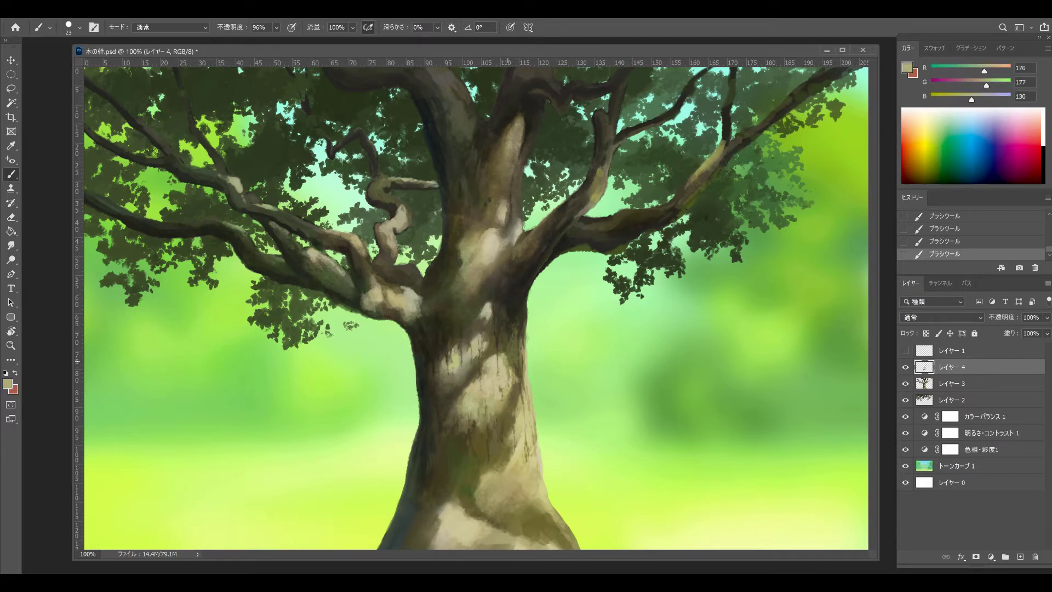
left_click(508, 367, "alt")
left_click(506, 376, "alt")
key("bracketright")
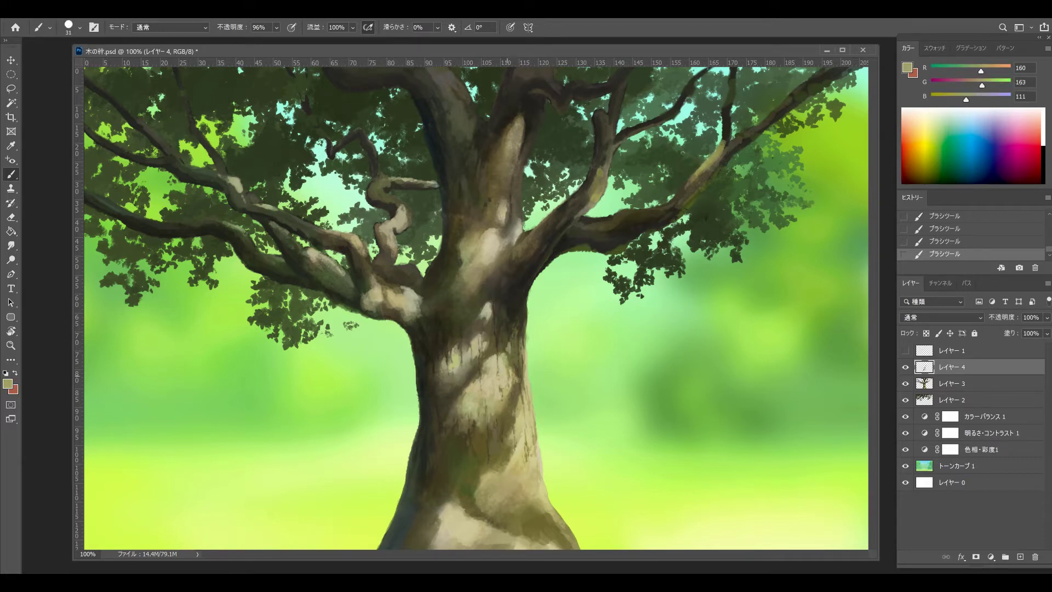
left_click(501, 378, "alt")
key("bracketleft")
key("bracketleft")
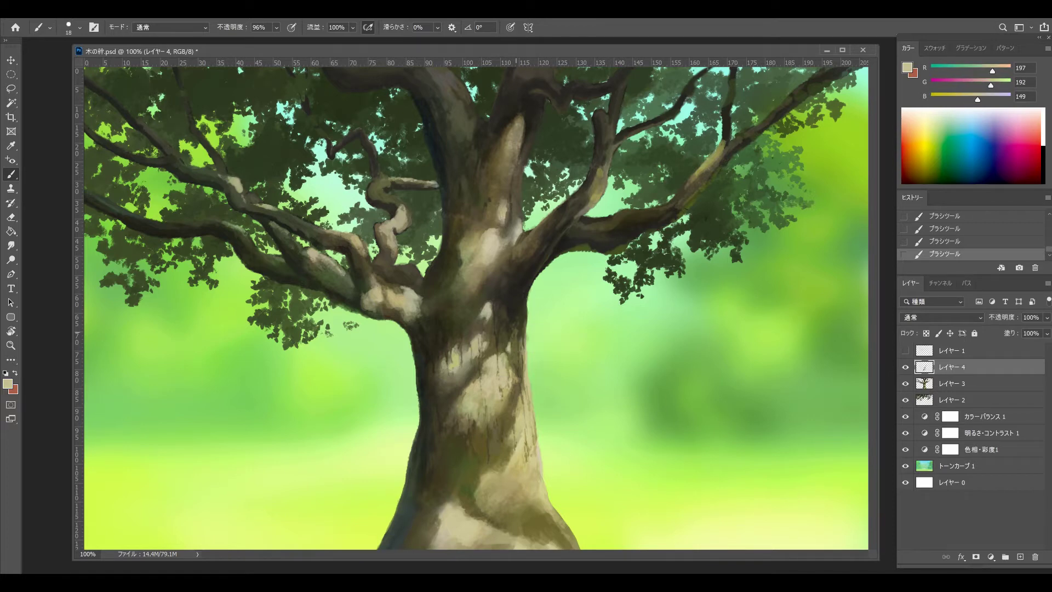
Add bark lines around the middle highlight's lower edge with sampled dark olive tones, using a 28 px and a 13 px brush
left_click(491, 452, "alt")
key("bracketright")
key("bracketright")
key("bracketright")
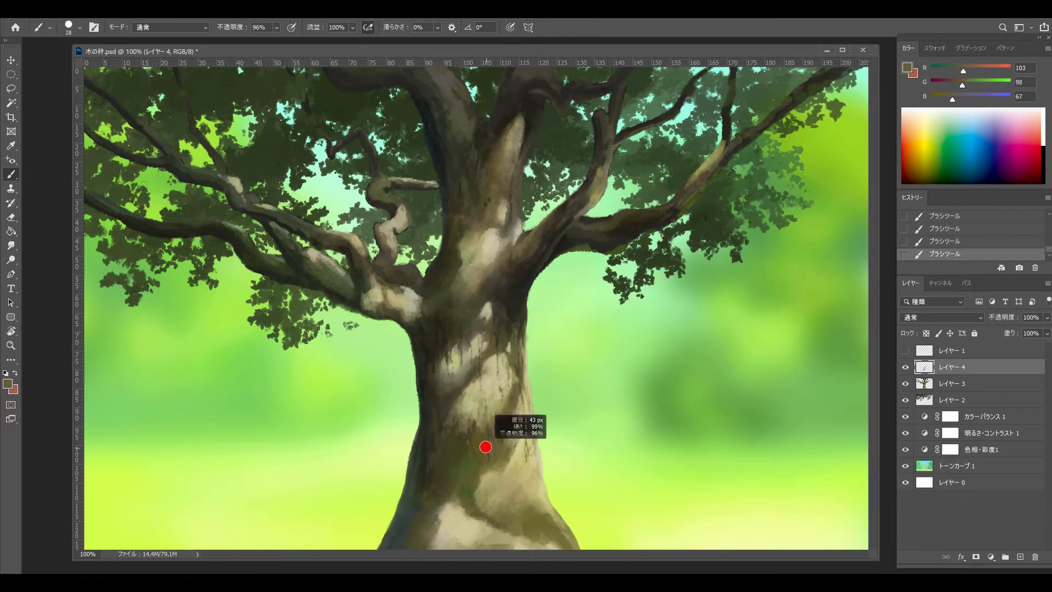
key("bracketleft")
key("bracketleft")
key("bracketleft")
left_click(474, 442, "alt")
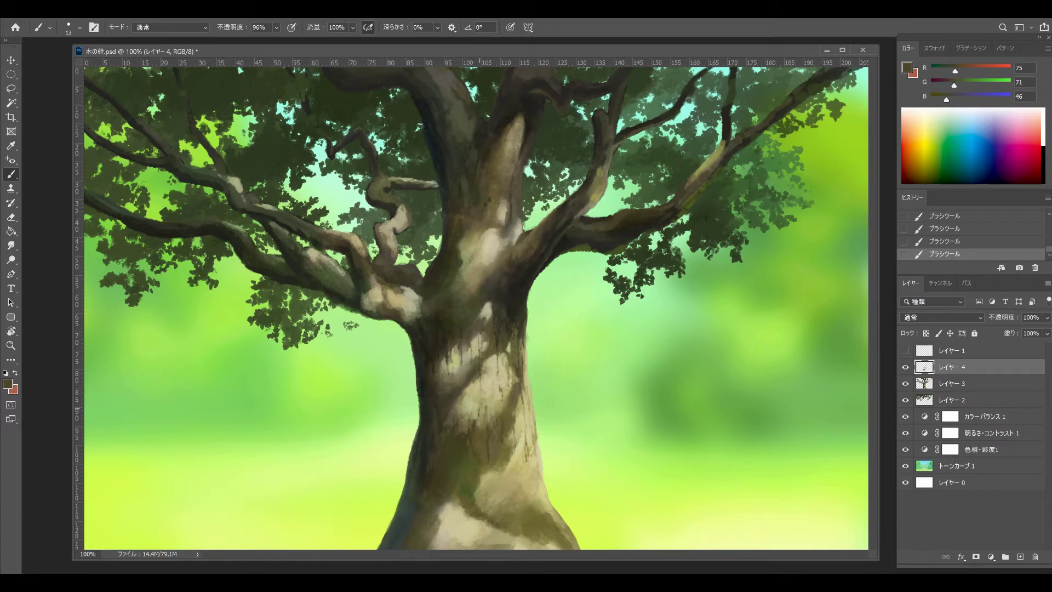
Add cracks and light patches to the middle highlight with sampled olive and beige tones and an 18 to 34 px brush
left_click(480, 415, "alt")
key("bracketright")
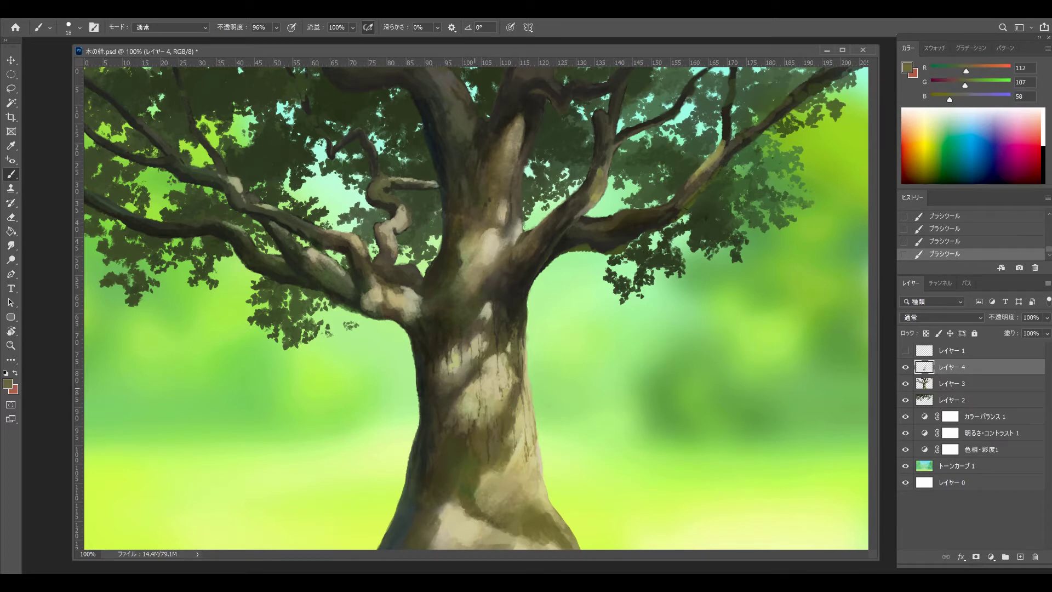
key("bracketright")
key("bracketright")
left_click(488, 399, "alt")
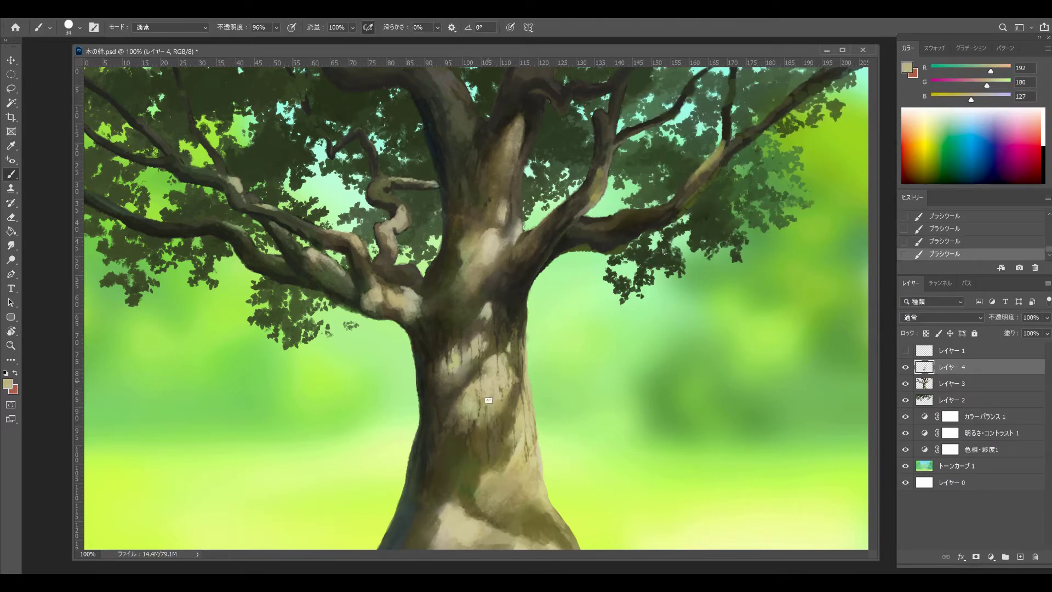
left_click(477, 393, "alt")
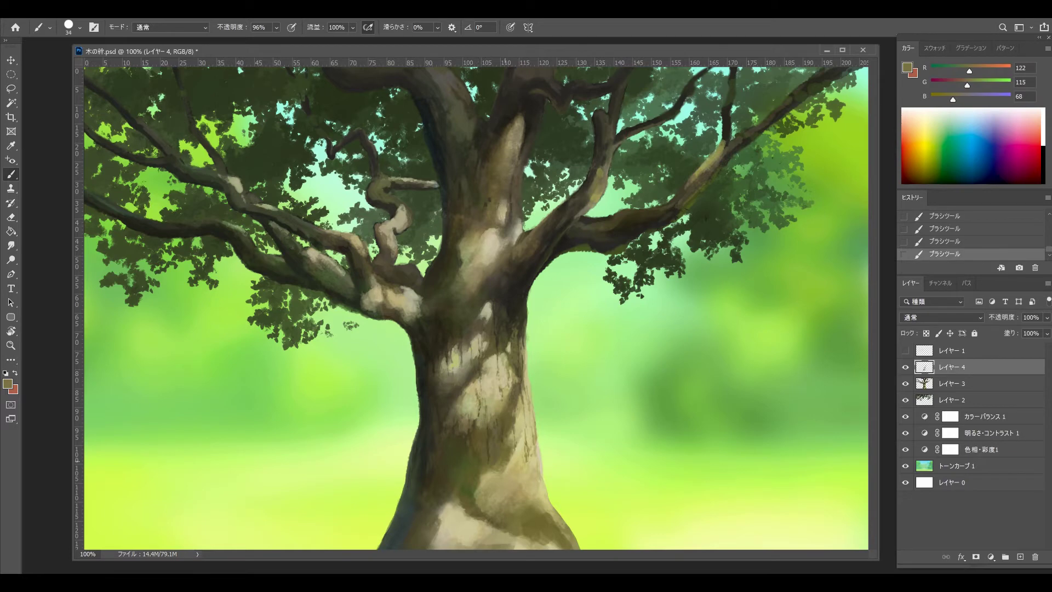
Extend bark cracks into the lower right highlight with sampled beige and olive tones and a 26 to 34 px brush
left_click(504, 458, "alt")
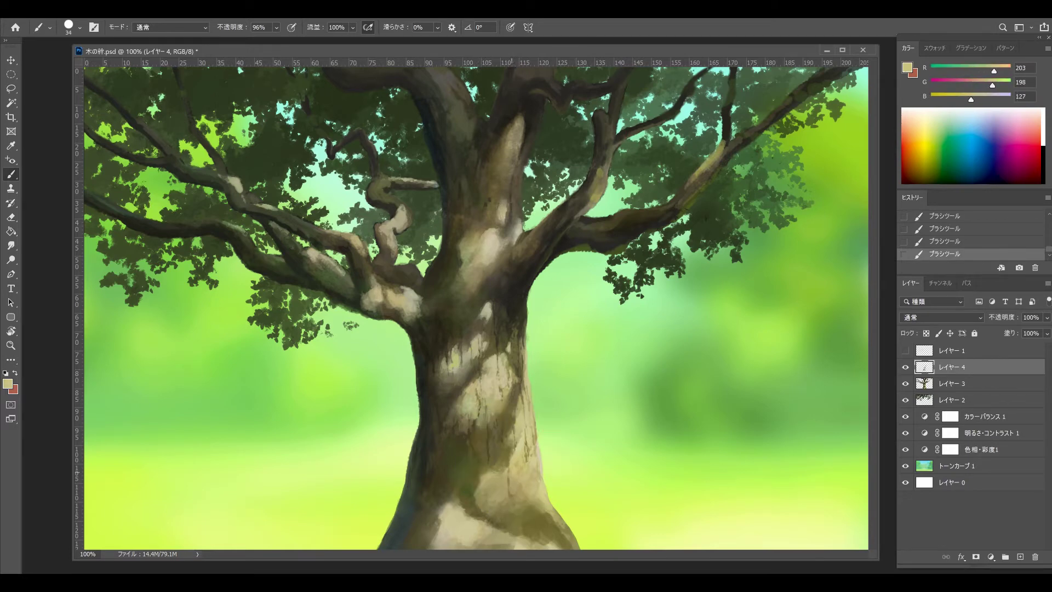
left_click(507, 495, "alt")
left_click(511, 490, "alt")
left_click(518, 466, "alt")
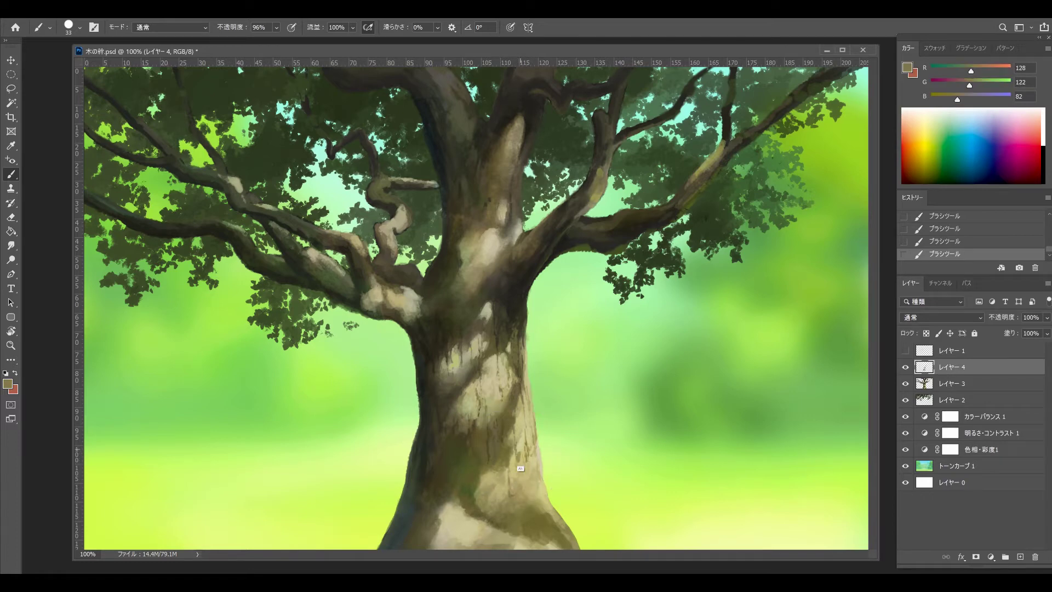
left_click(521, 469, "alt")
left_click(535, 475, "alt")
left_click(539, 465, "alt")
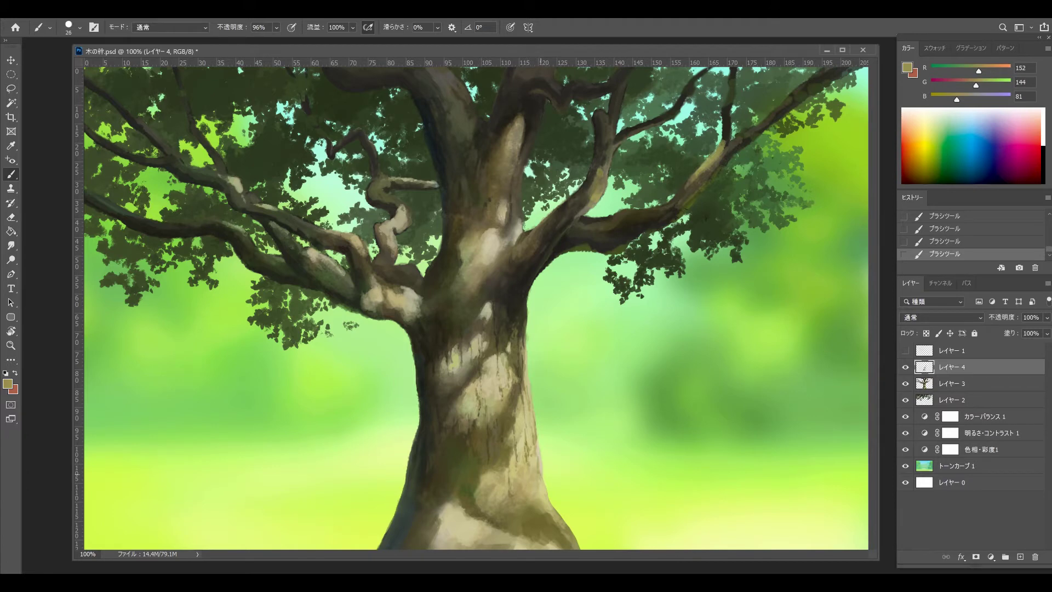
Add fine bark strokes along the trunk's right edge with sampled light beige and dark olive tones and a 12 px brush
key("bracketleft")
key("bracketleft")
left_click(477, 384, "alt")
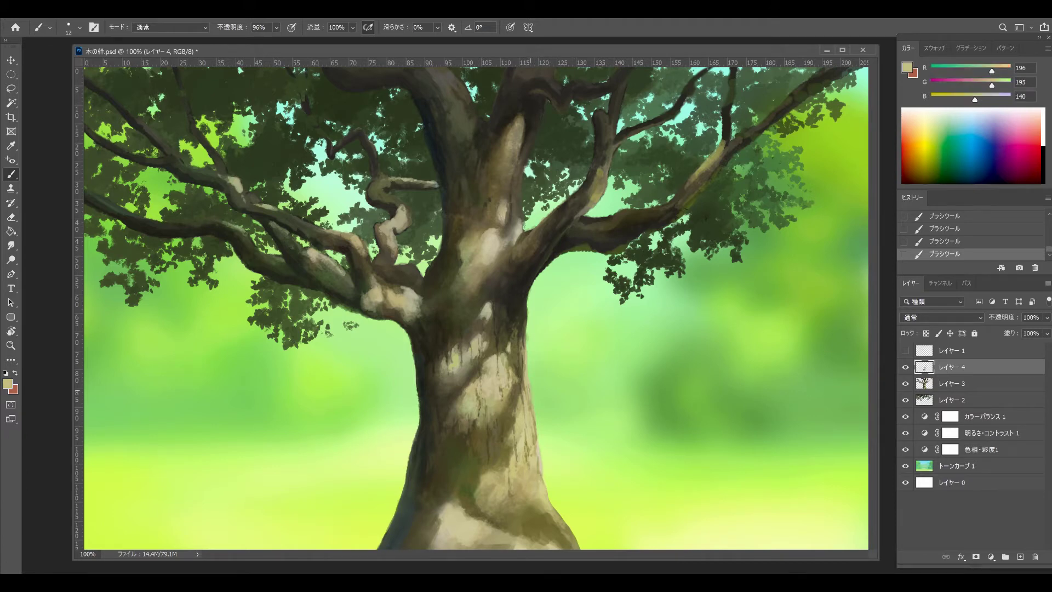
left_click(480, 378, "alt")
left_click(518, 341, "alt")
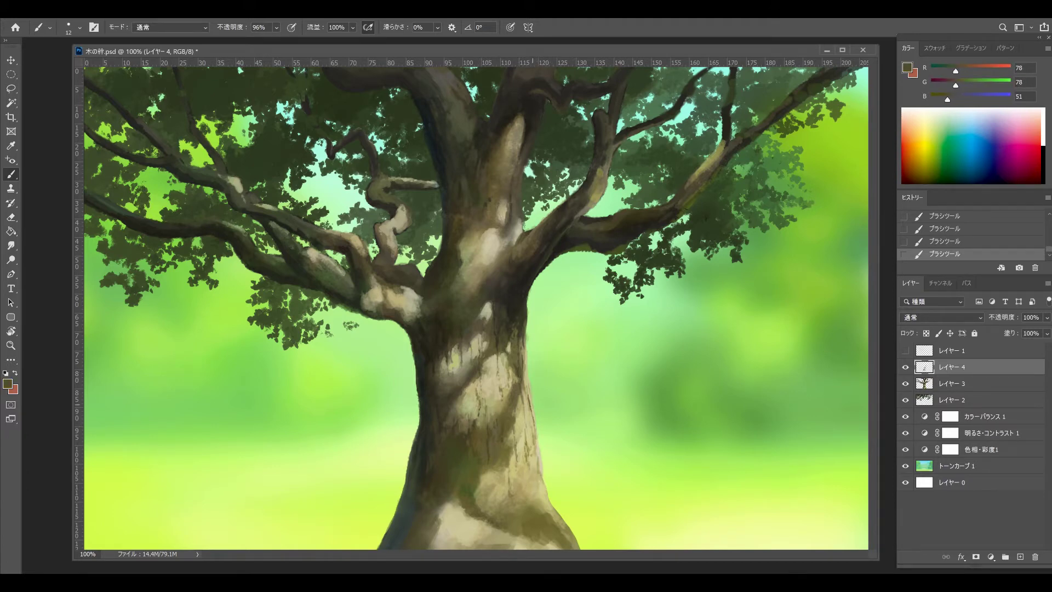
Refine the trunk's right edge down to the lower highlight with sampled beige tones and a 17 px brush
left_click(526, 351, "alt")
left_click(523, 348, "alt")
left_click(531, 414, "alt")
left_click(537, 447, "alt")
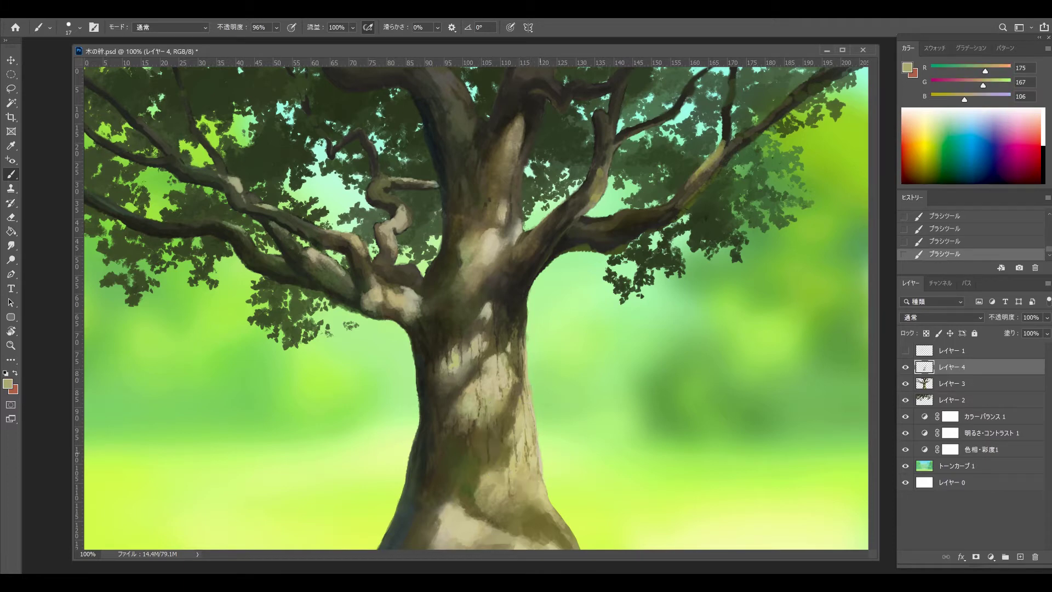
Darken the bark right of the middle highlight with sampled dark olive at 27 px and add olive lines with an 18 px brush
left_click(518, 376, "alt")
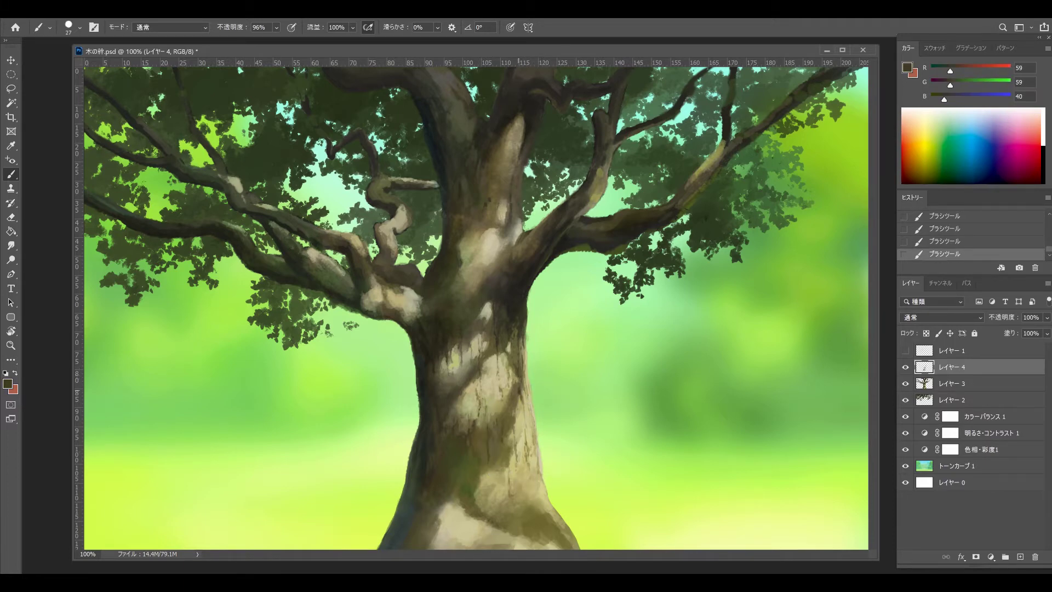
left_click(496, 462, "alt")
left_click(497, 462, "alt")
key("bracketleft")
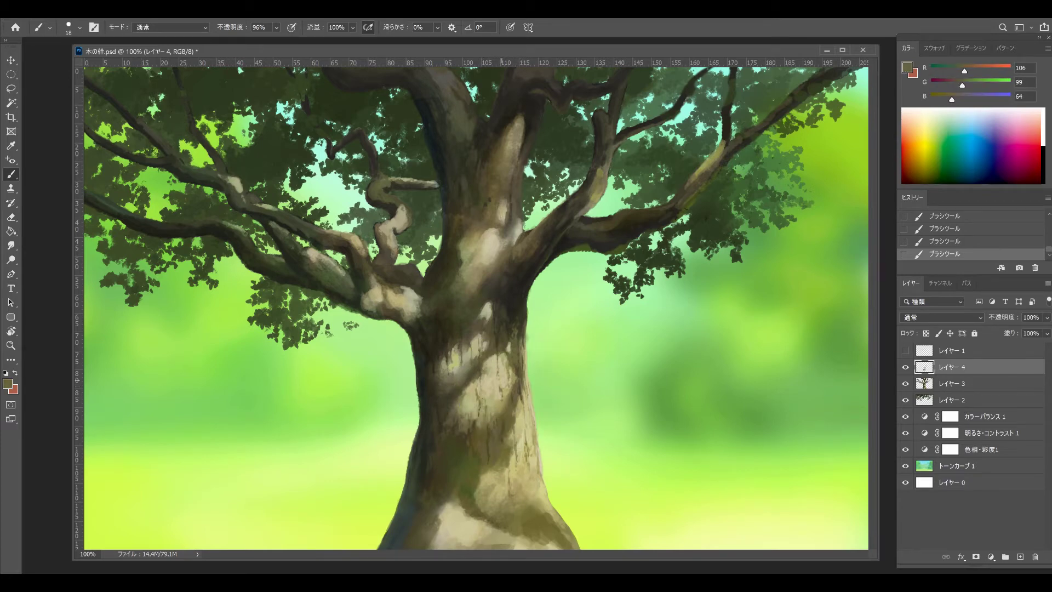
Rework the cracks and light patches inside the middle highlight with sampled olive and beige tones and a 24 to 35 px brush
left_click(514, 311, "alt")
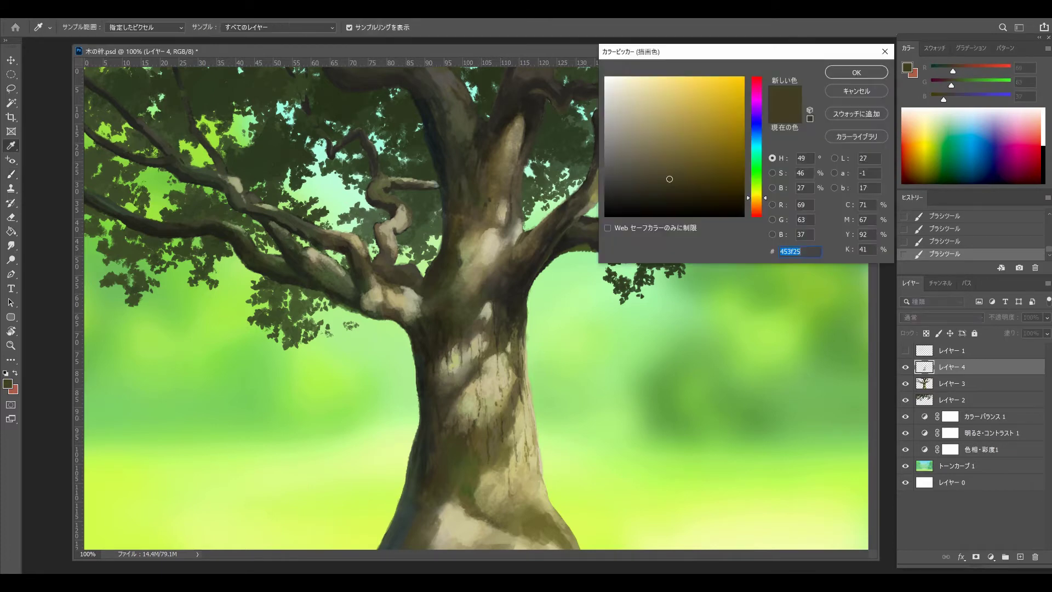
key("Escape")
left_click(496, 401, "alt")
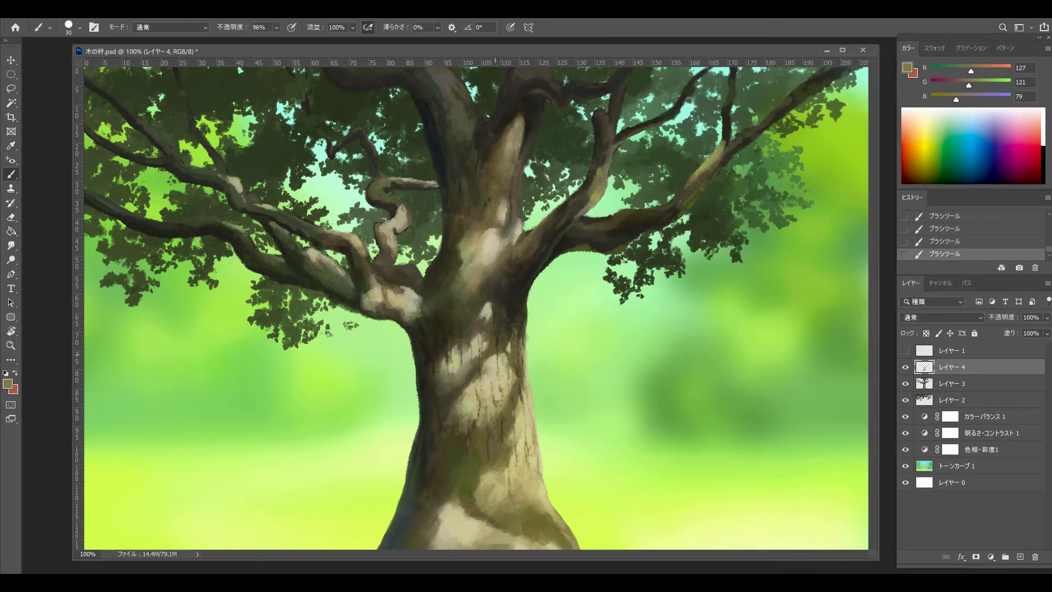
left_click(493, 404, "alt")
key("bracketleft")
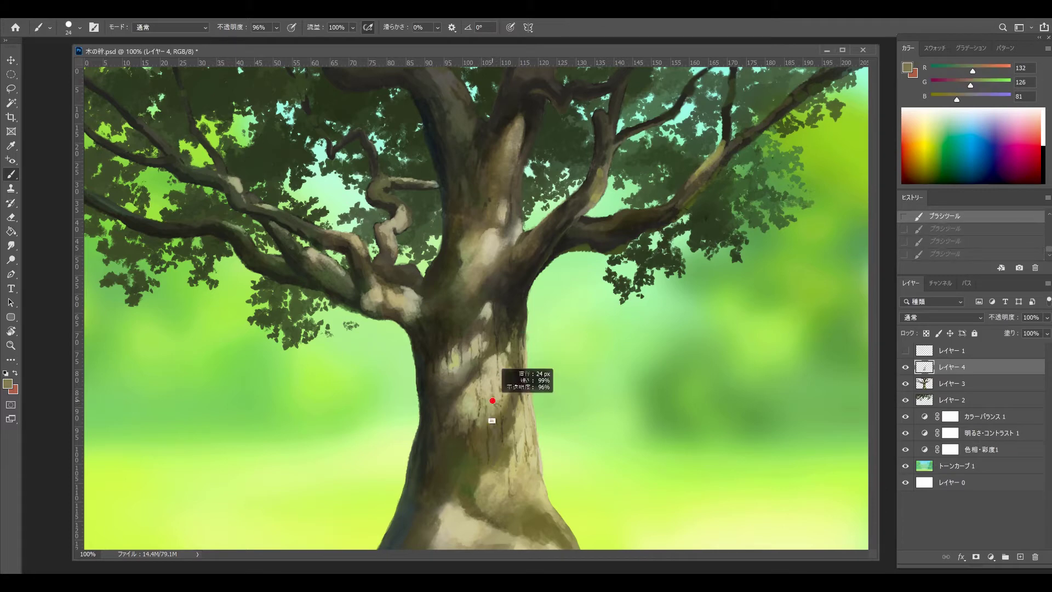
key("bracketright")
key("bracketright")
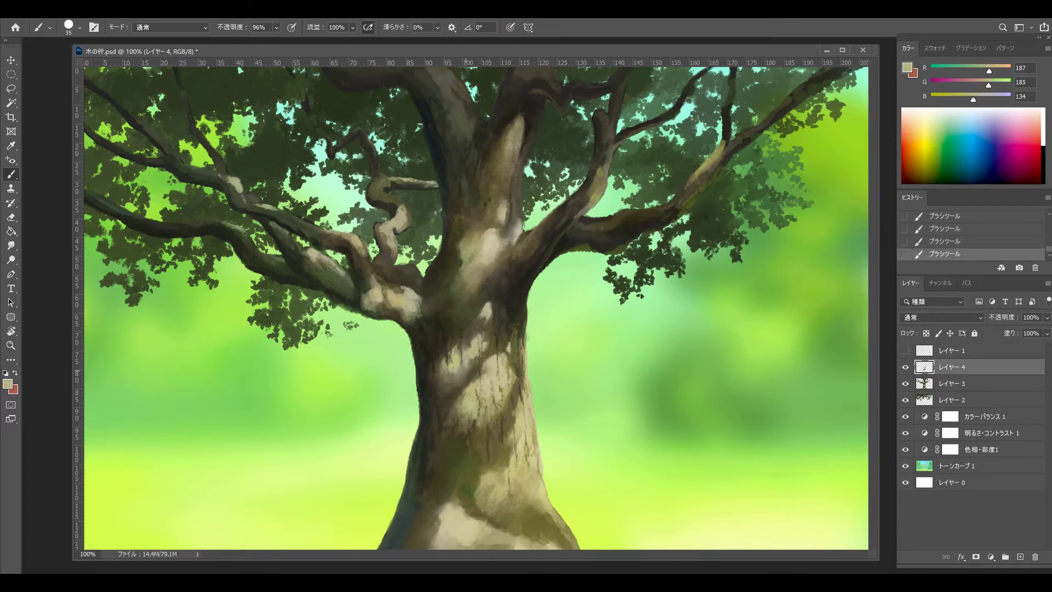
Refine the bark in the trunk's middle-left highlight and along its lower right edge with sampled tones and a 34 px brush
left_click(460, 368, "alt")
left_click(456, 355, "alt")
key("alt+bracketleft")
left_click(553, 507, "alt")
key("bracketleft")
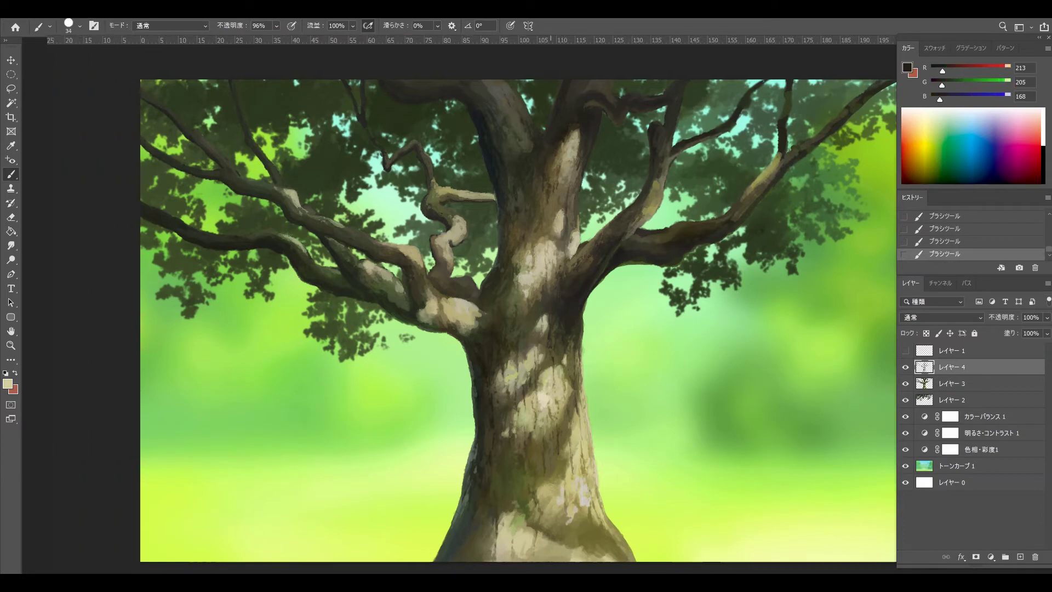
Reduce the brush to 21 px and add bark strokes to the top of the left main limb with sampled dark grey
key("F5")
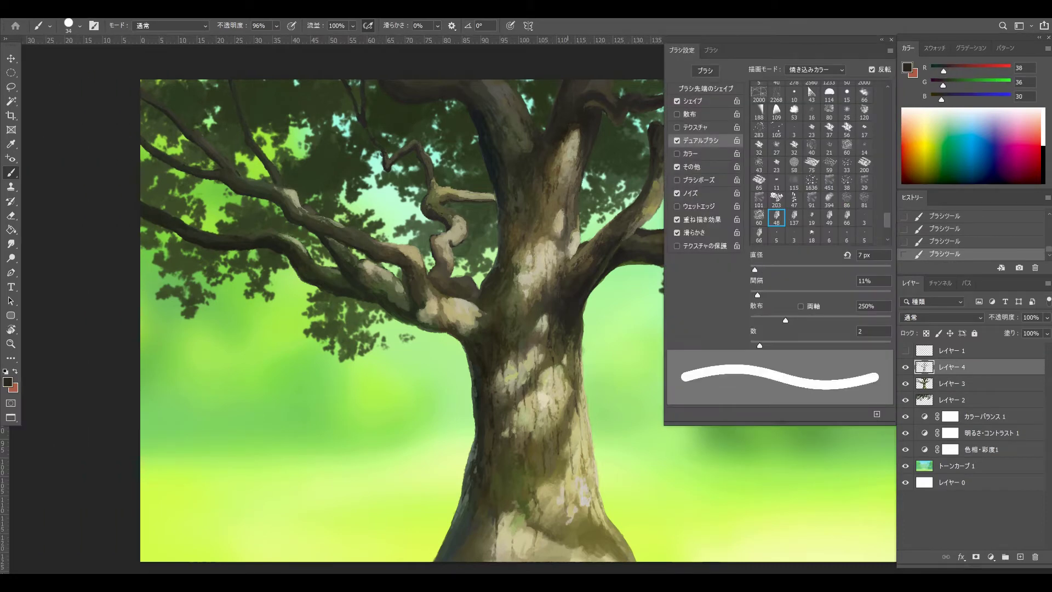
key("bracketleft")
key("bracketleft")
key("bracketleft")
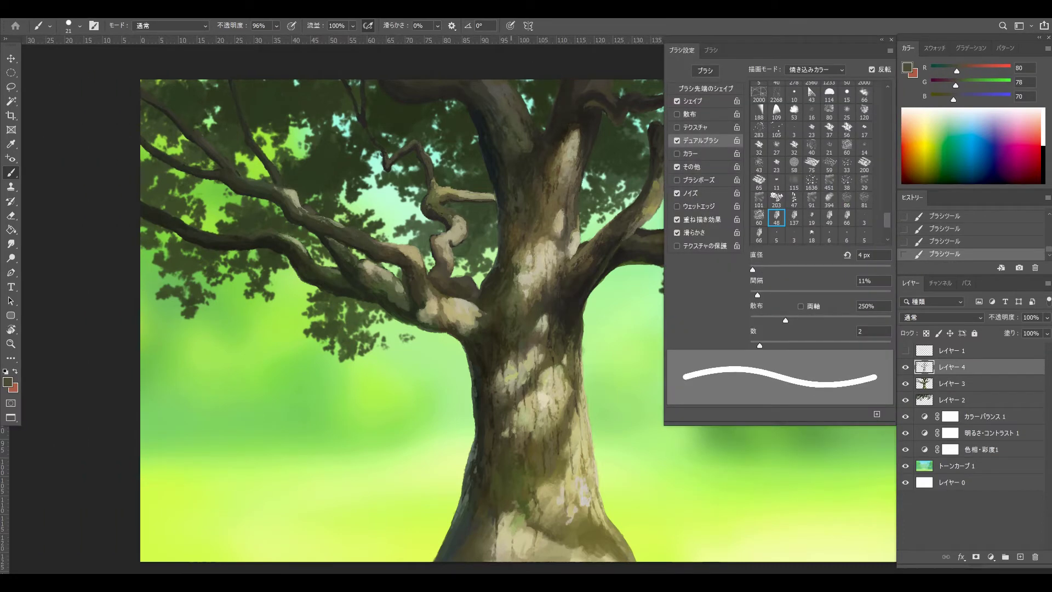
left_click(504, 110, "alt")
key("F5")
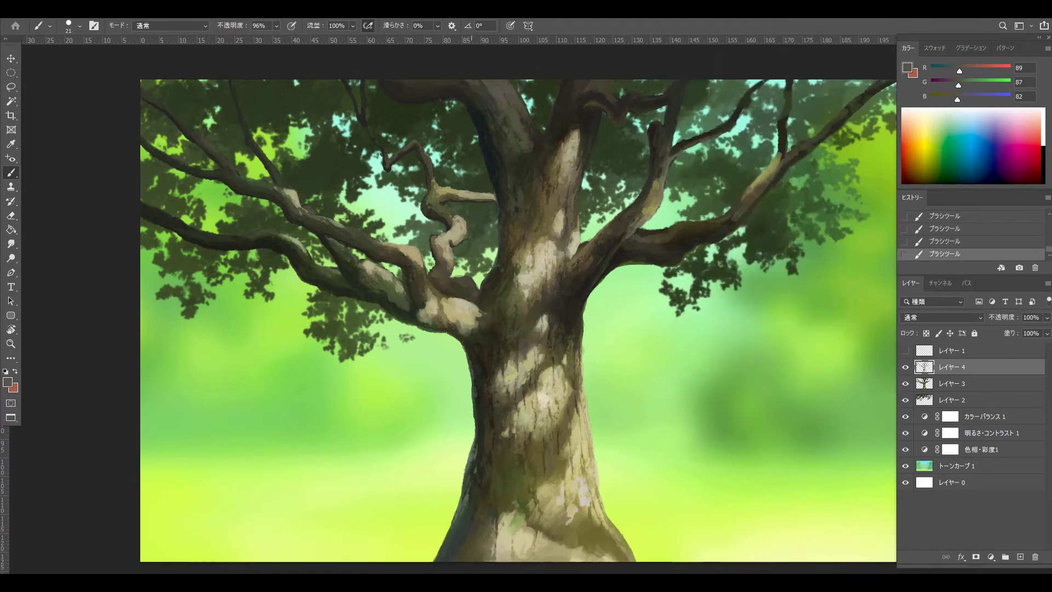
Darken the upper left limb and the foliage side branch with sampled near-black tones and a 21 to 18 px brush
left_click(464, 82, "alt")
left_click(383, 107, "alt")
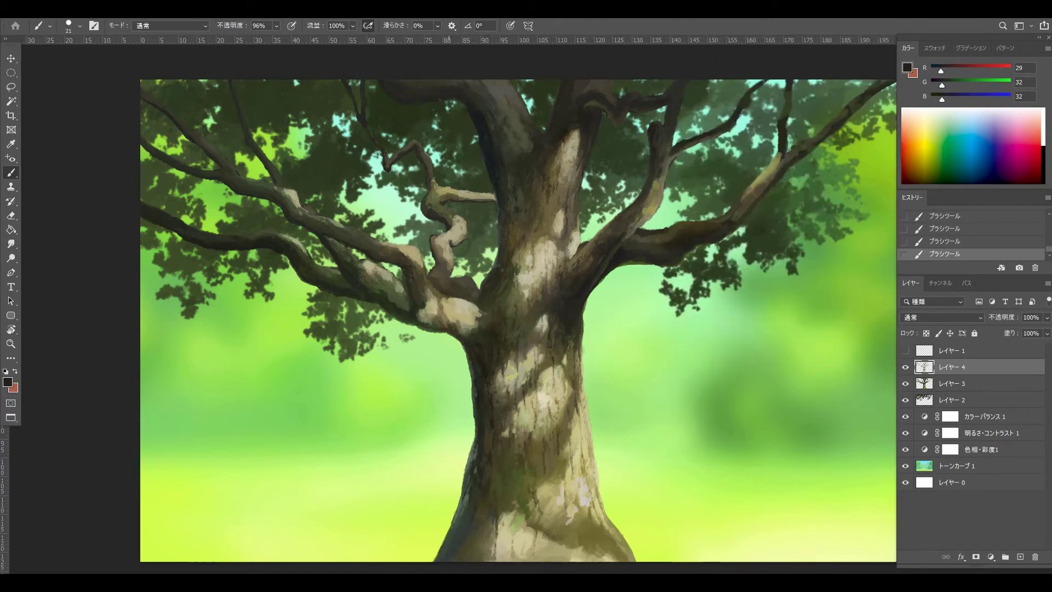
key("F5")
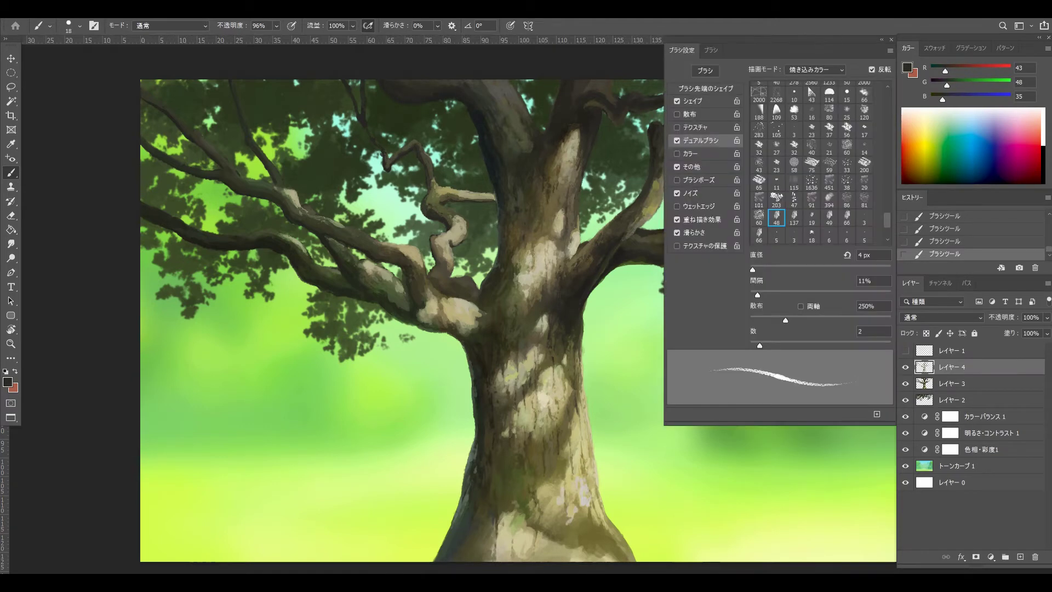
key("F5")
Rework the light patch on the inner right branch with sampled beige and dark olive tones and an 18 to 30 px brush
left_click(718, 152, "alt")
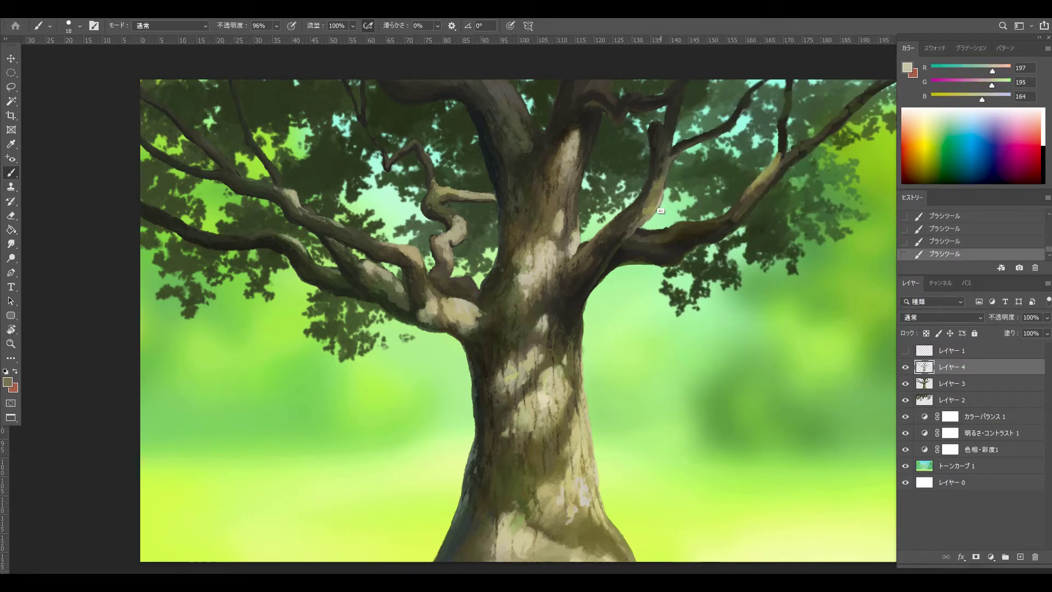
left_click(636, 225, "alt")
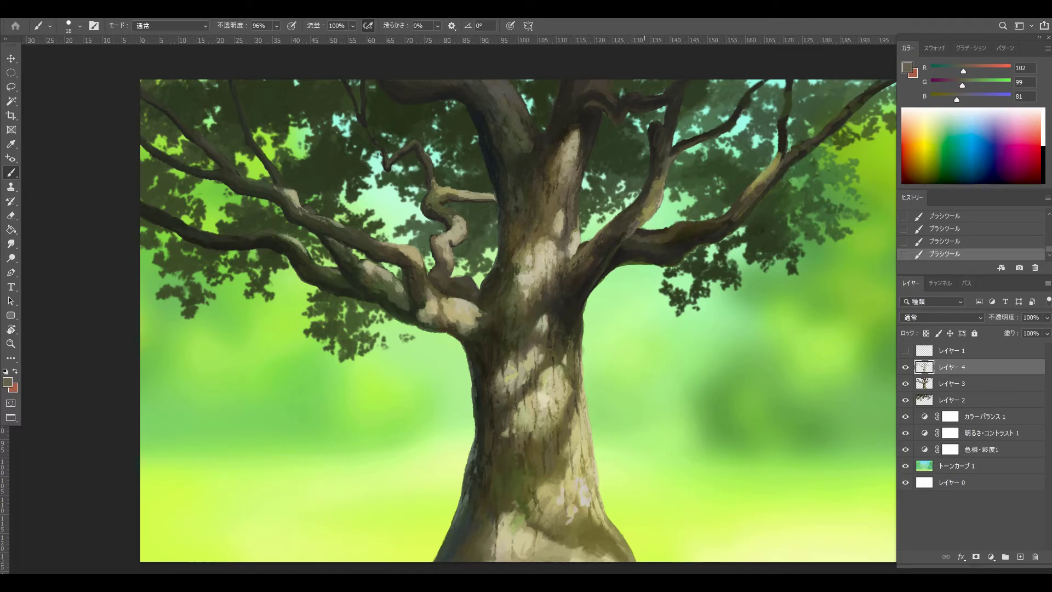
left_click(689, 159, "alt")
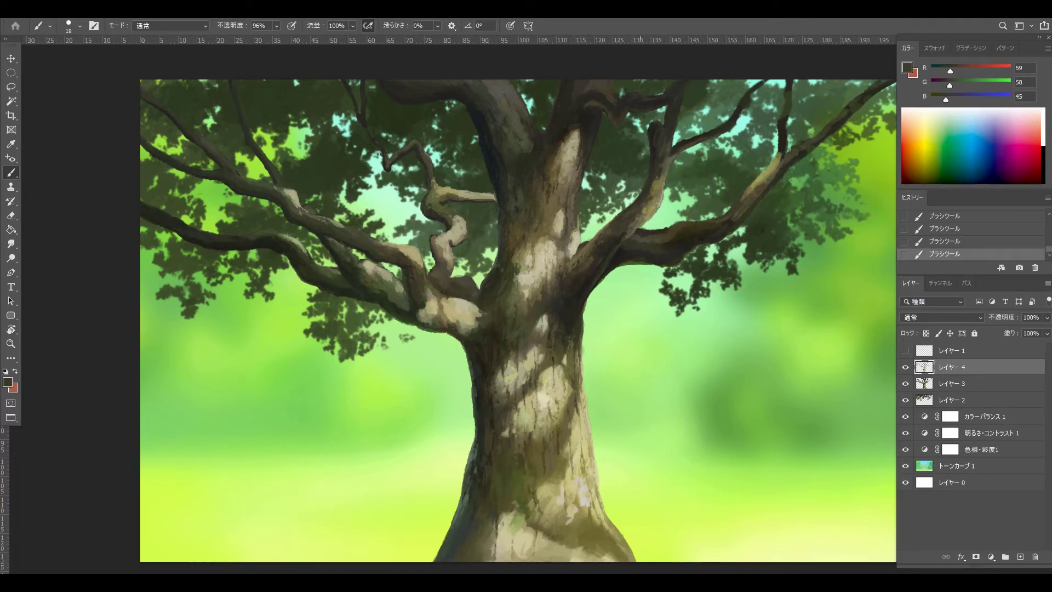
left_click(620, 257, "alt")
left_click(633, 230, "alt")
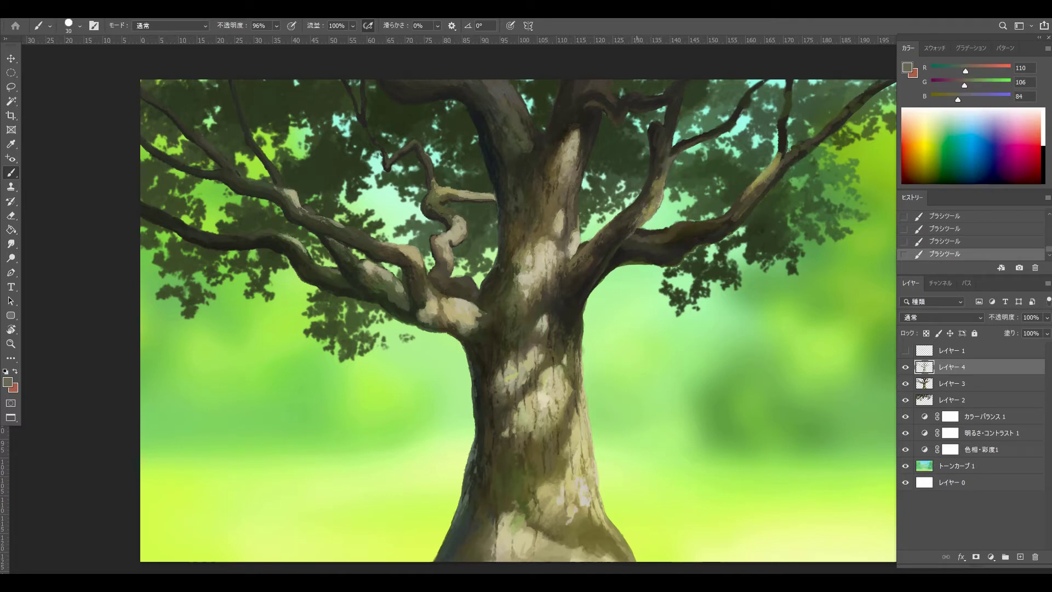
left_click(633, 226, "alt")
key("ctrl+z")
key("ctrl+shift+z")
Refine the thin upper right branches and their junction with sampled dark olive tones and a 30 px brush
left_click(734, 126, "alt")
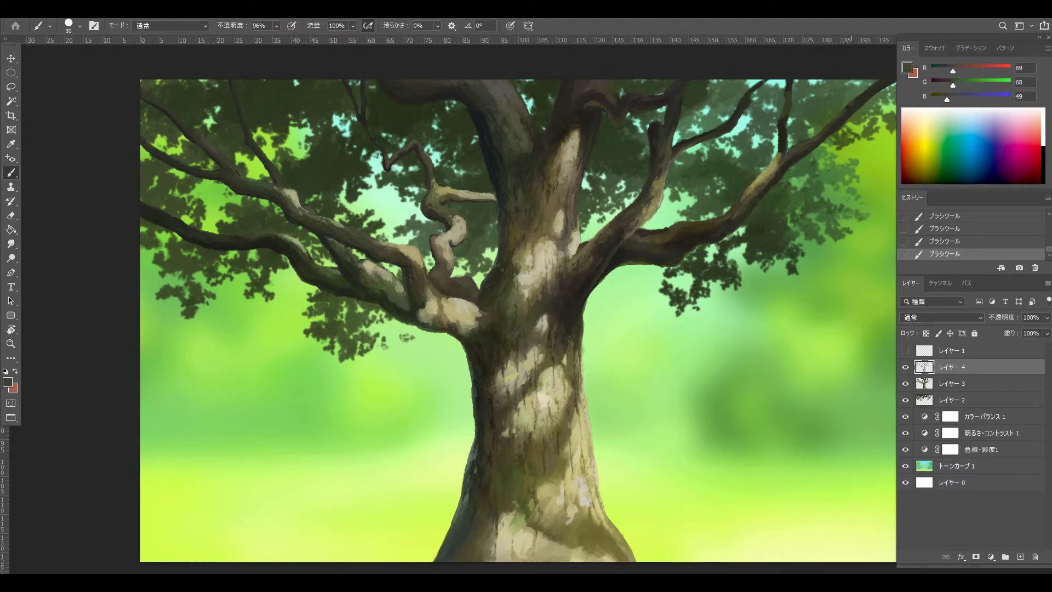
key("ctrl+z")
key("ctrl+shift+z")
left_click(770, 175, "alt")
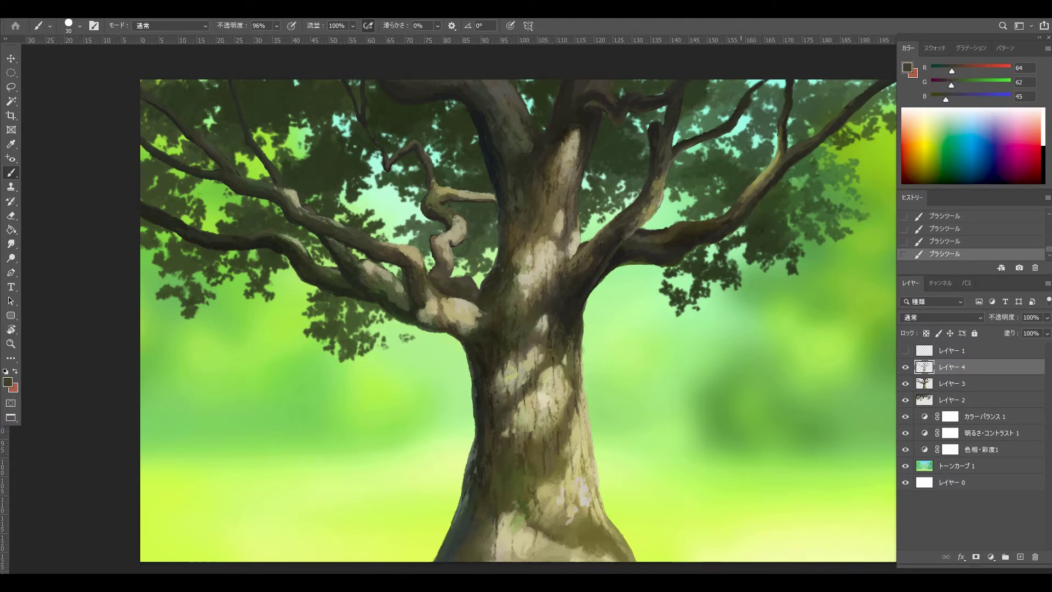
Blend the light patch and shaded lower part of the outer right branch with sampled olive and dark brown tones at 30 to 34 px
left_click(746, 221, "alt")
left_click(756, 188, "alt")
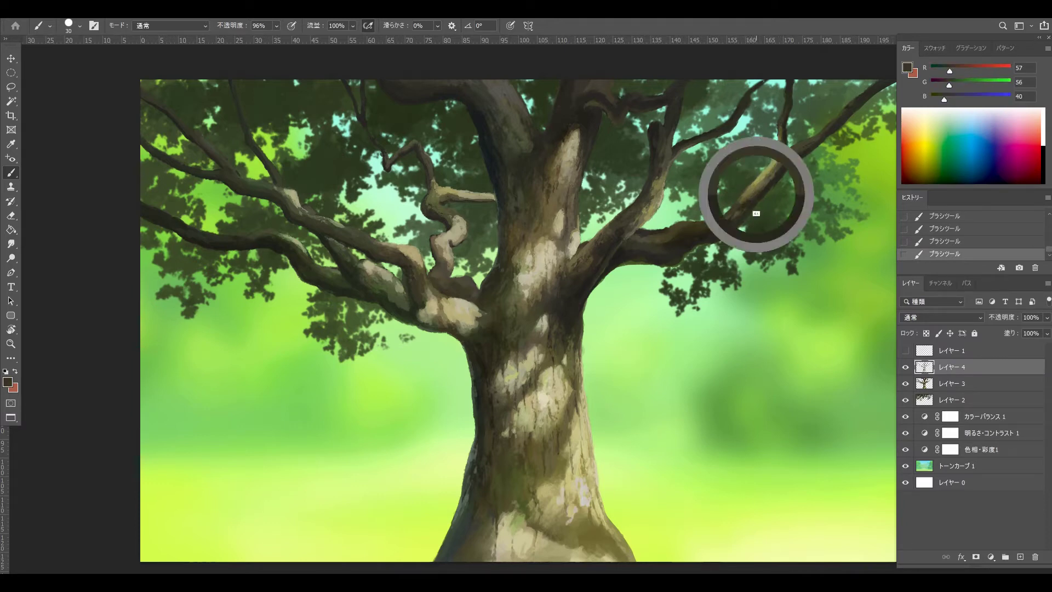
key("bracketleft")
key("bracketleft")
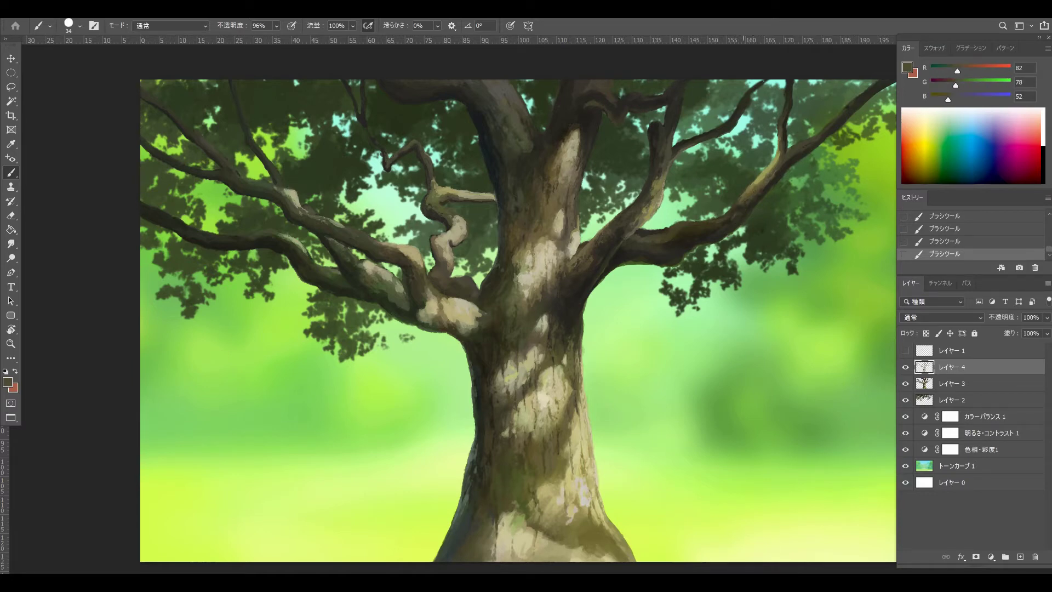
left_click(720, 224, "alt")
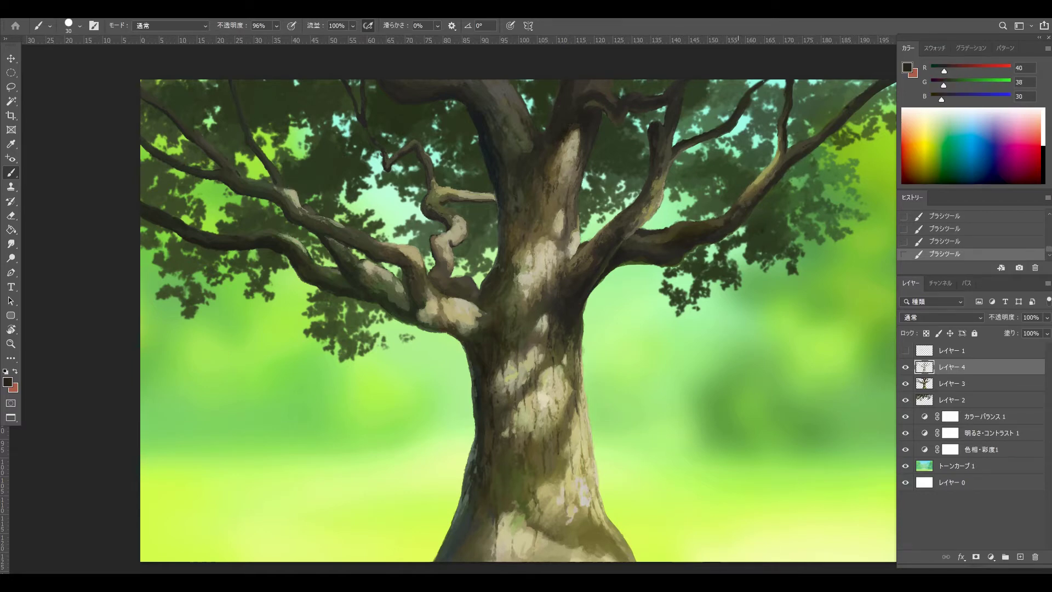
left_click(721, 224, "alt")
left_click(716, 229, "alt")
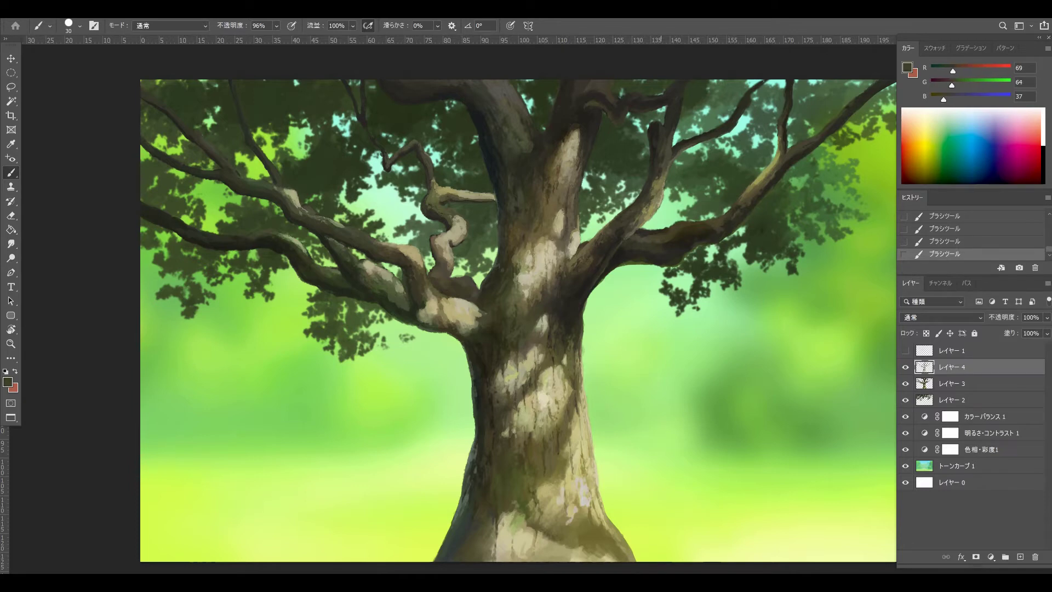
Darken the thick right limb near the trunk fork with sampled near-black and dark olive tones and a 45 to 33 px brush
left_click(635, 238, "alt")
key("bracketright")
key("bracketright")
key("bracketright")
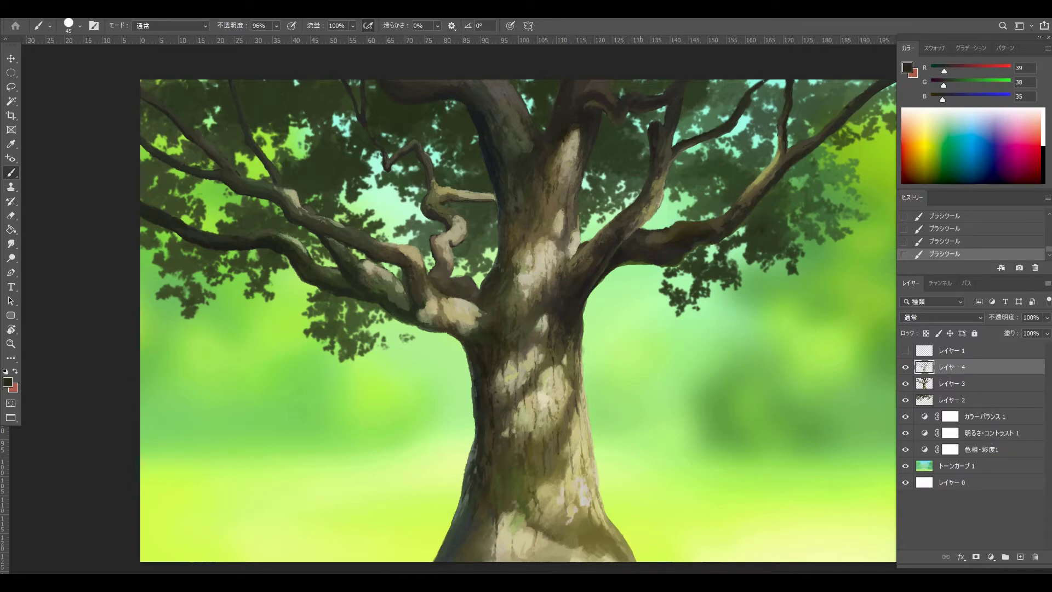
left_click(692, 241, "alt")
key("ctrl+z")
left_click(692, 245, "alt")
key("F5")
key("F5")
left_click(665, 251)
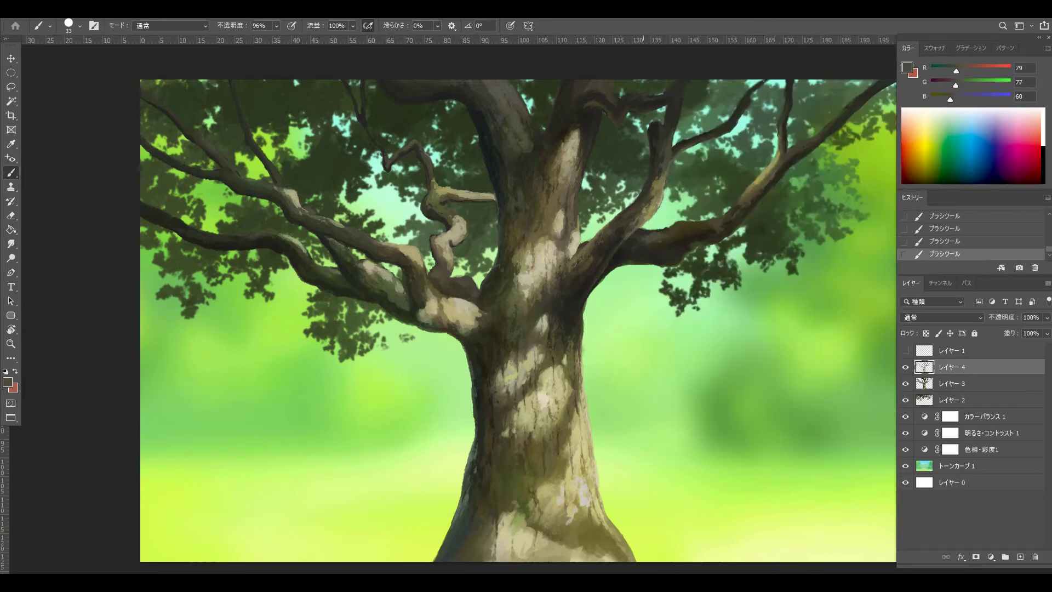
Blend bark tones along the thick right limb out to the outer branch with sampled colours and a 33 to 30 px brush
left_click(665, 252, "alt")
left_click(677, 245, "alt")
left_click(674, 239, "alt")
key("bracketleft")
left_click(750, 216, "alt")
left_click(756, 211, "alt")
Refine the highlight on the bend of the lower left branch with sampled grey-green tones and a 17 px brush
left_click(287, 257, "alt")
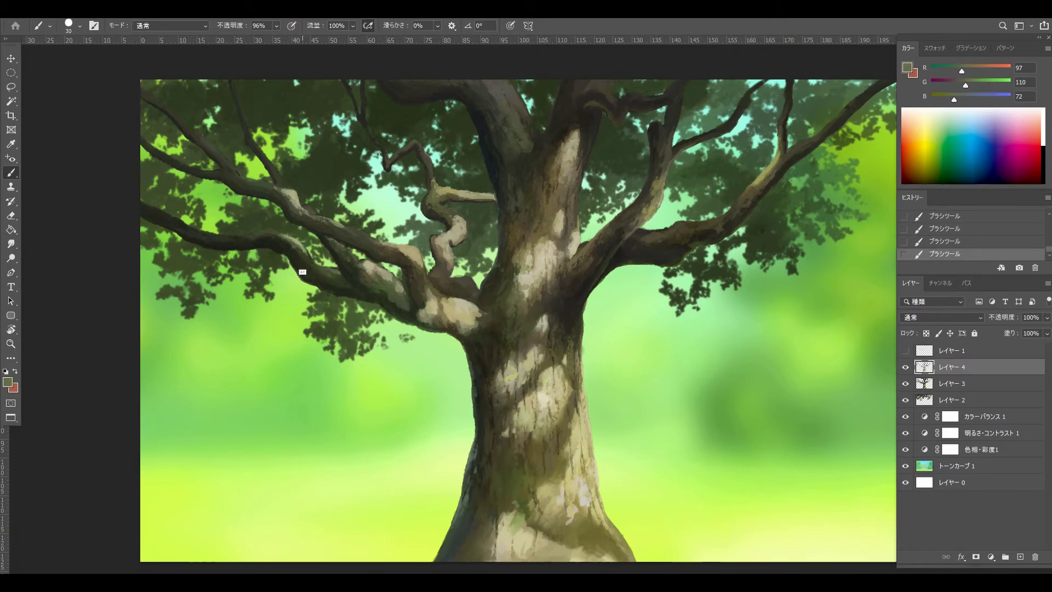
key("bracketleft")
key("bracketleft")
key("bracketleft")
left_click(286, 257, "alt")
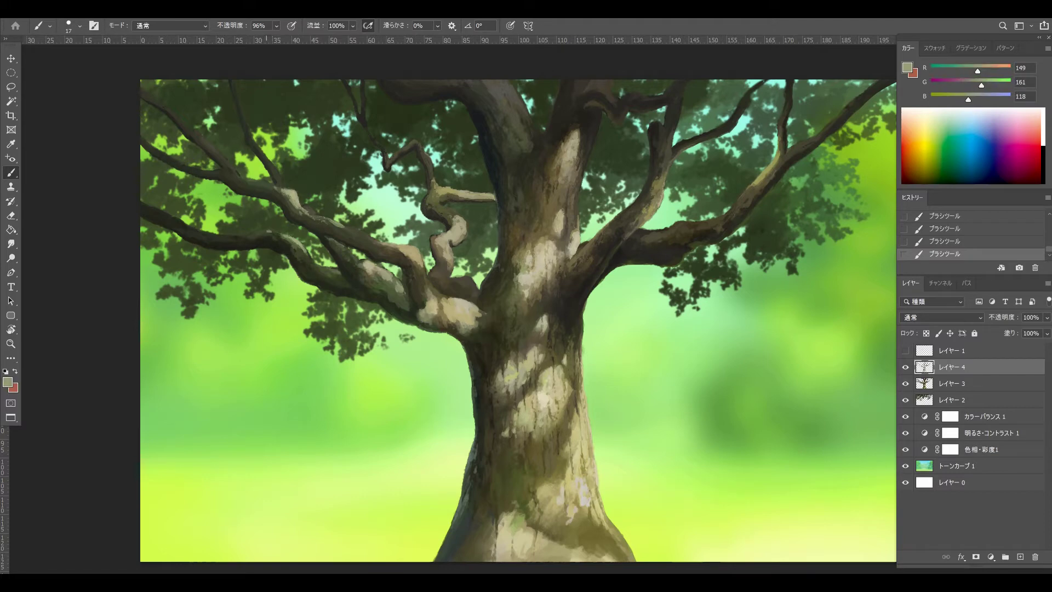
left_click(267, 229, "alt")
Darken the bark and shadow edges where the left branches meet with sampled dark olive tones and a 17 to 21 px brush
left_click(434, 249, "alt")
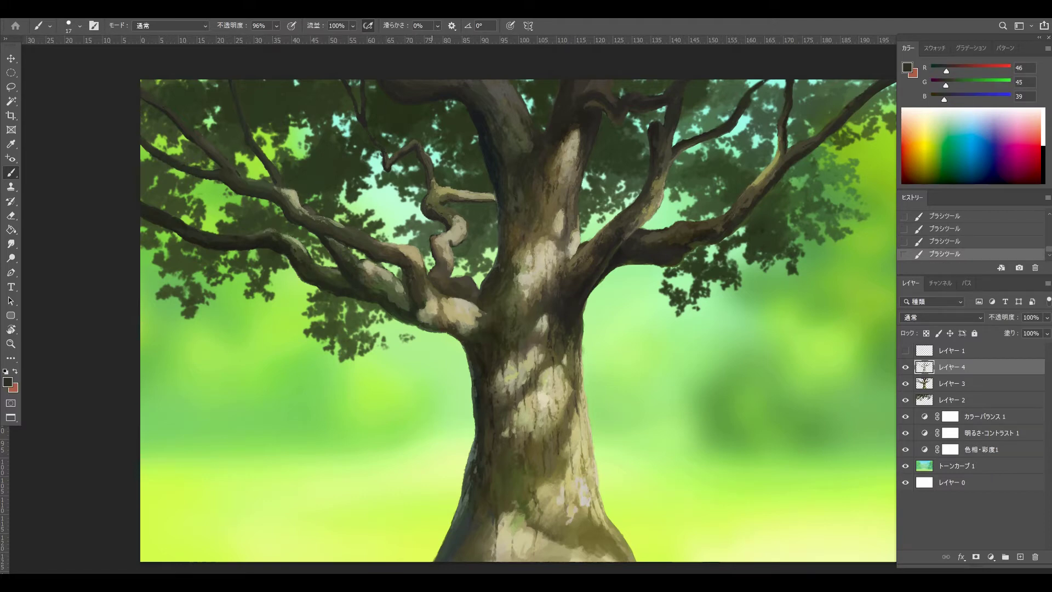
key("bracketright")
left_click(424, 291, "alt")
key("ctrl+z")
key("bracketleft")
left_click(408, 299, "alt")
left_click(416, 296)
left_click(411, 299, "alt")
key("F5")
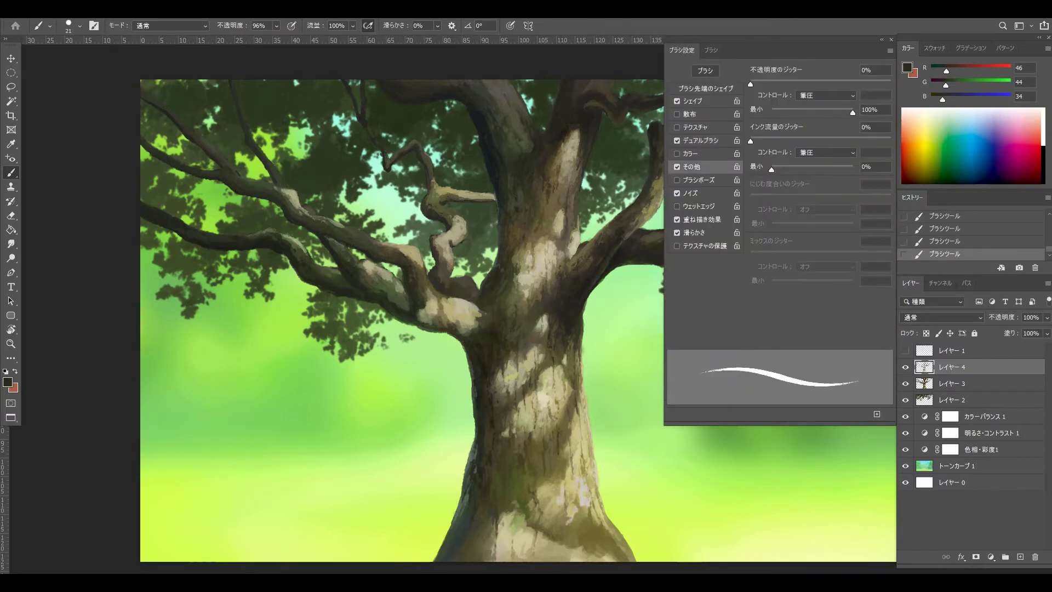
key("F5")
key("bracketleft")
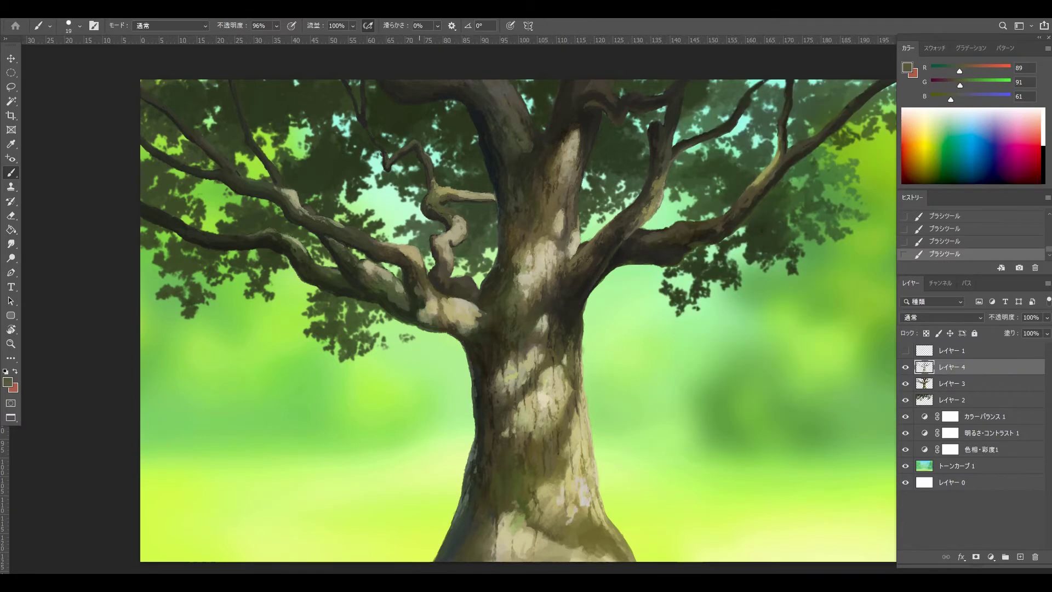
Compare the painting with and without the last two brush strokes
key("ctrl+z")
key("ctrl+z")
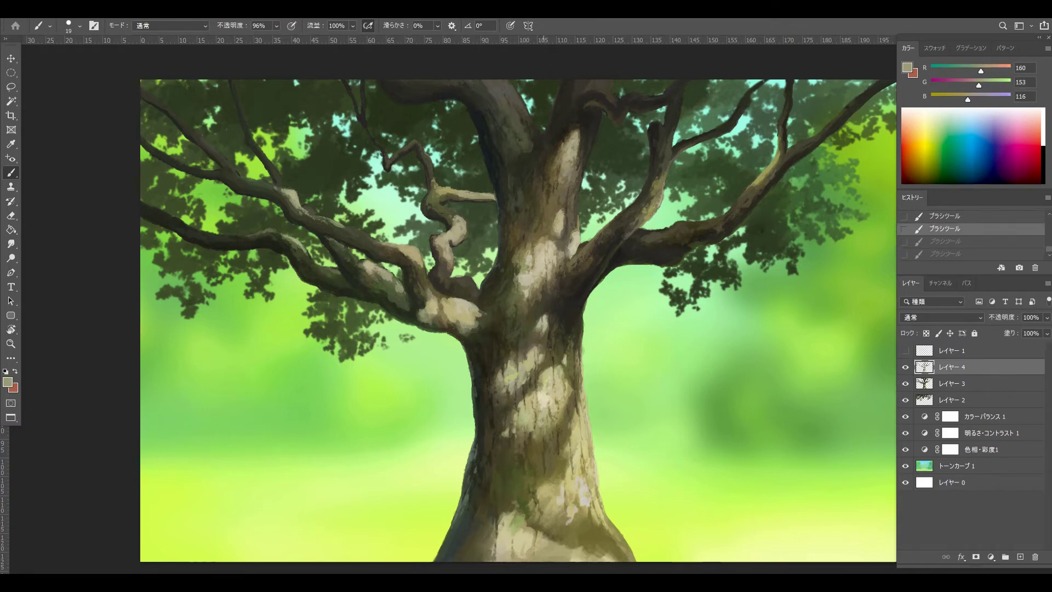
key("F5")
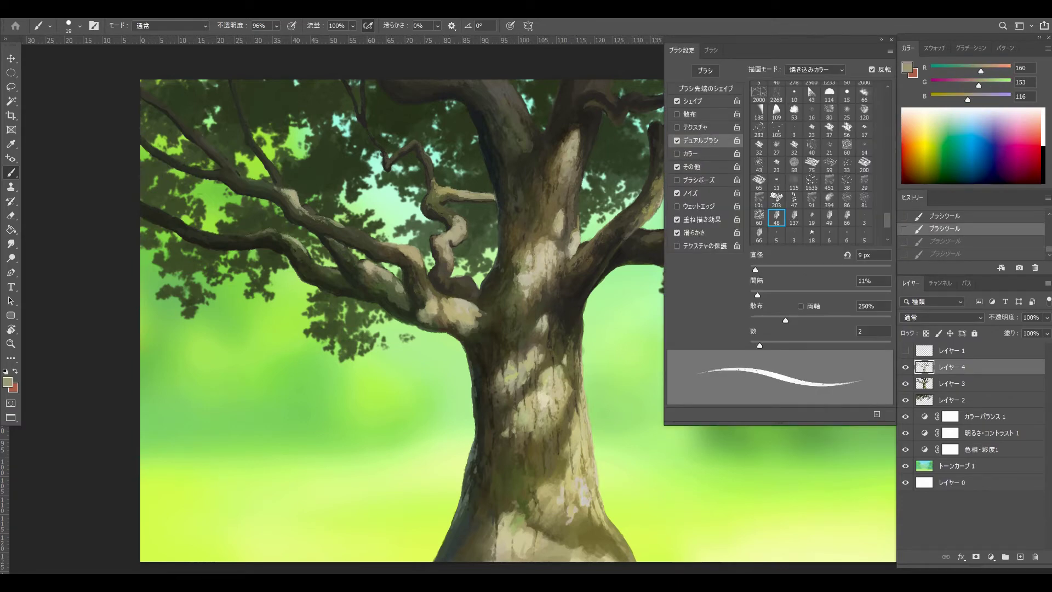
key("F5")
key("ctrl+shift+z")
key("ctrl+shift+z")
Add fine bark detail to the trunk's upper highlights with sampled light beige and dark brown tones and a 19 to 16 px brush
left_click(541, 267, "alt")
left_click(560, 269, "alt")
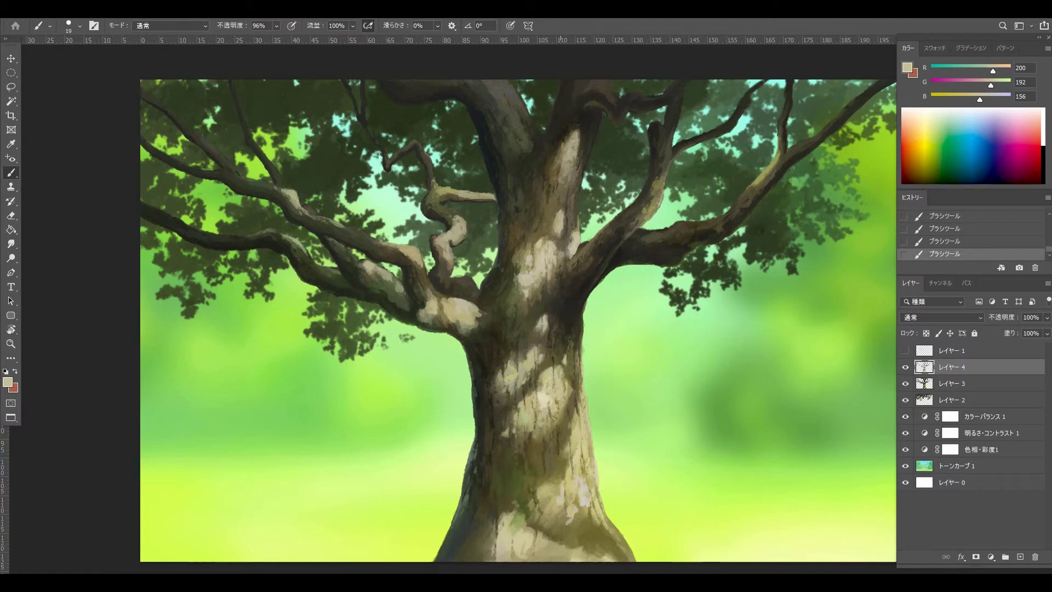
left_click(563, 181, "alt")
left_click_drag(562, 180, 549, 181)
left_click(566, 226, "alt")
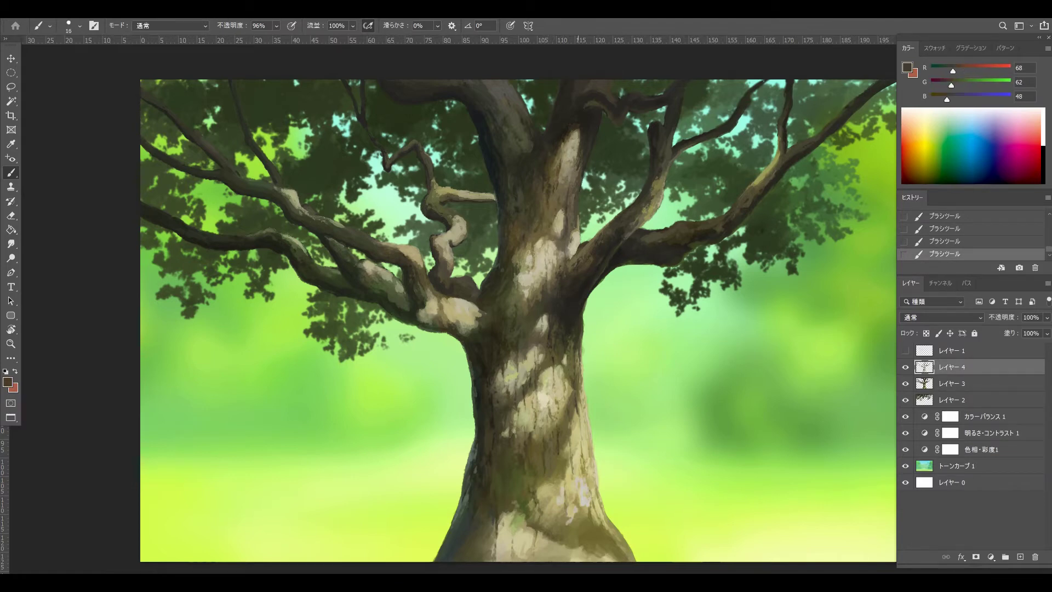
left_click(552, 230, "alt")
left_click(542, 241, "alt")
Rework the light patch where the left branches join the trunk with sampled olive-beige and dark green tones at 23 px
key("ctrl+z")
left_click(444, 303, "alt")
key("ctrl+shift+z")
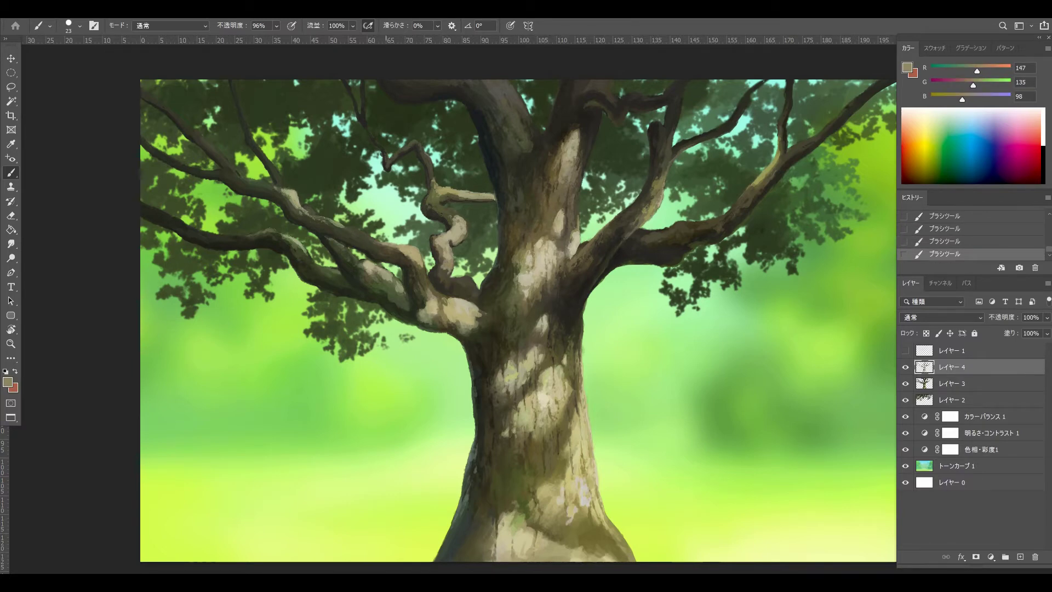
left_click(396, 303, "alt")
left_click(403, 284, "alt")
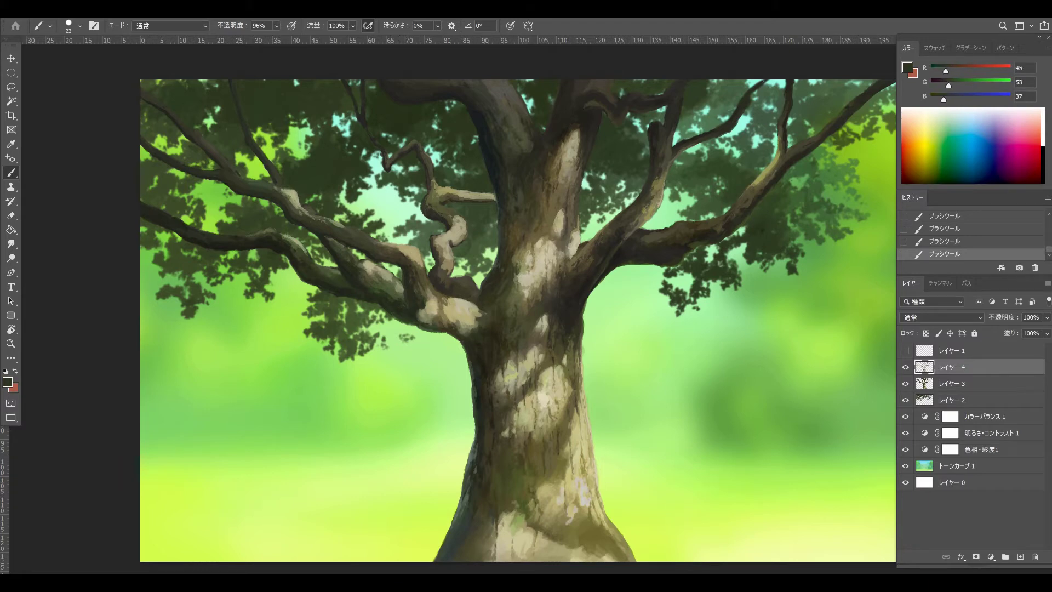
Break up the highlights on the middle left branch with sampled dark olive-green tones and a 23 px brush
left_click(365, 285, "alt")
left_click(364, 282, "alt")
left_click(361, 284, "alt")
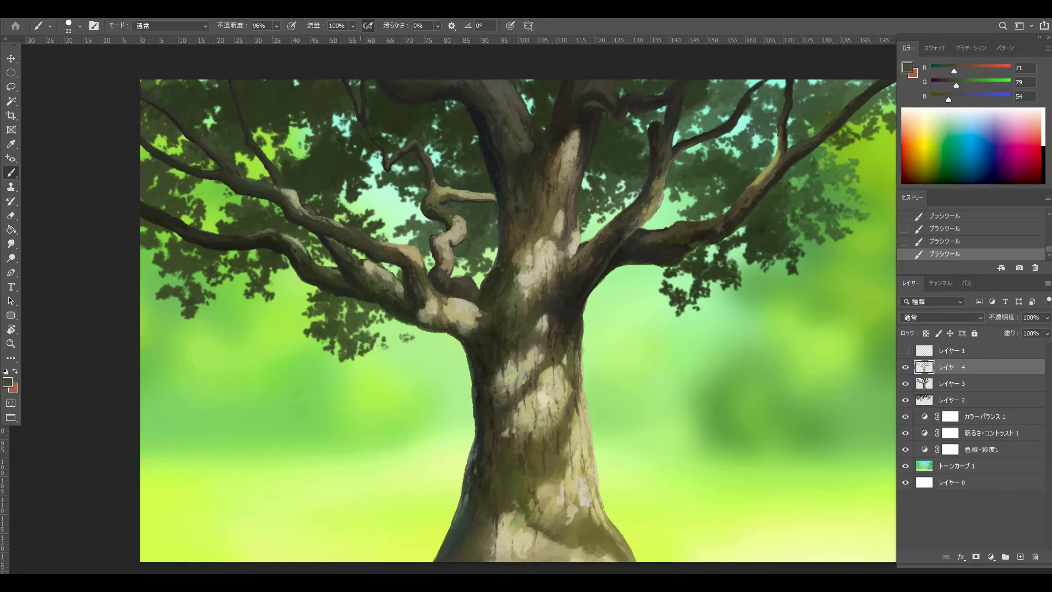
left_click(333, 258, "alt")
left_click(333, 271, "alt")
left_click(333, 281, "alt")
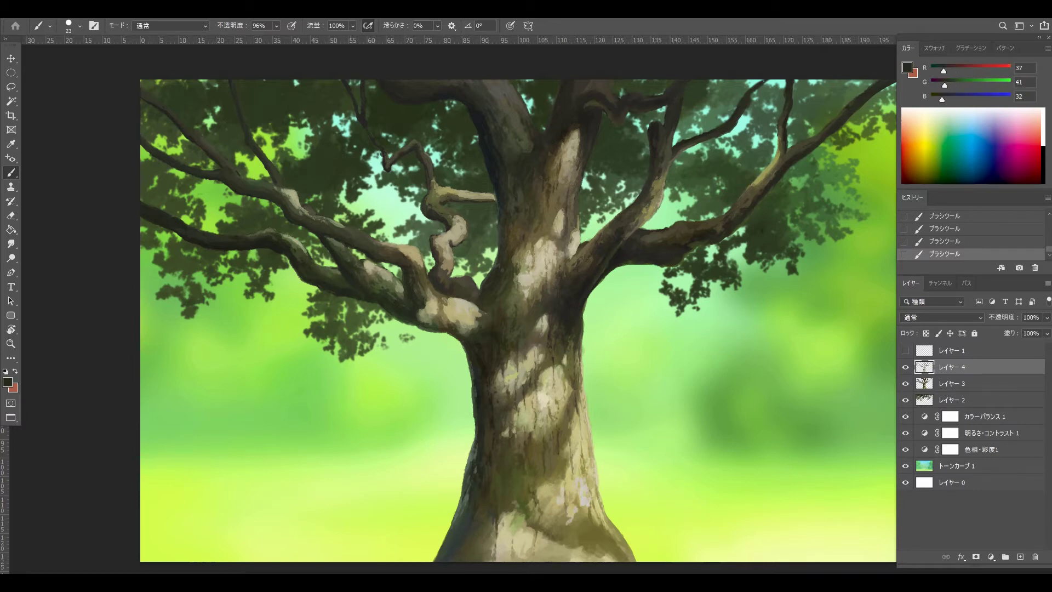
Add fine bark strokes to the inner right branch's light patch with sampled grey-beige and olive tones and an 18 to 15 px brush
left_click(661, 220, "alt")
right_click(654, 210)
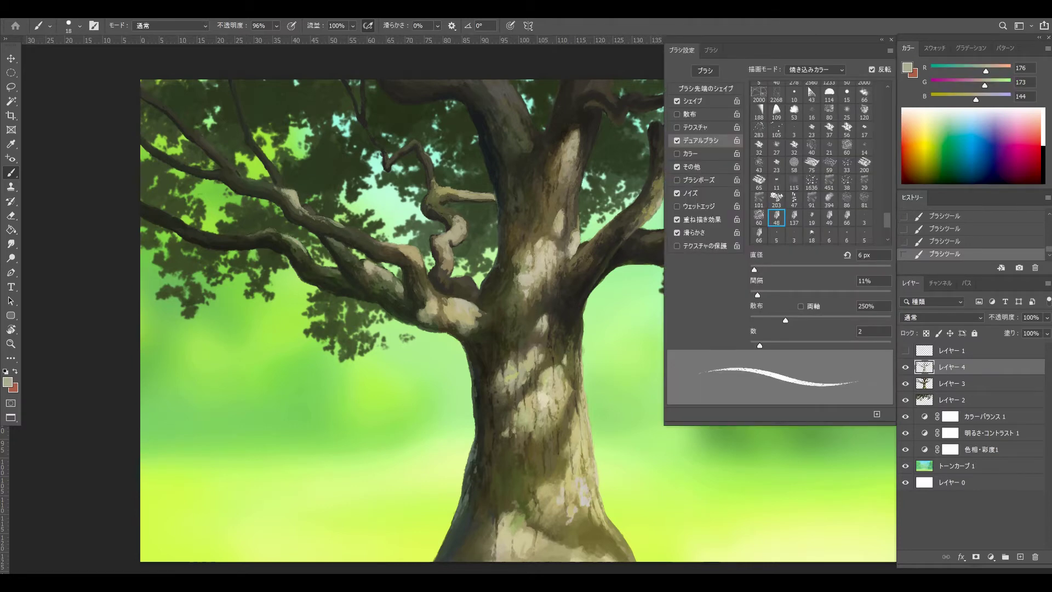
key("Escape")
left_click(642, 245, "alt")
left_click(633, 246, "alt")
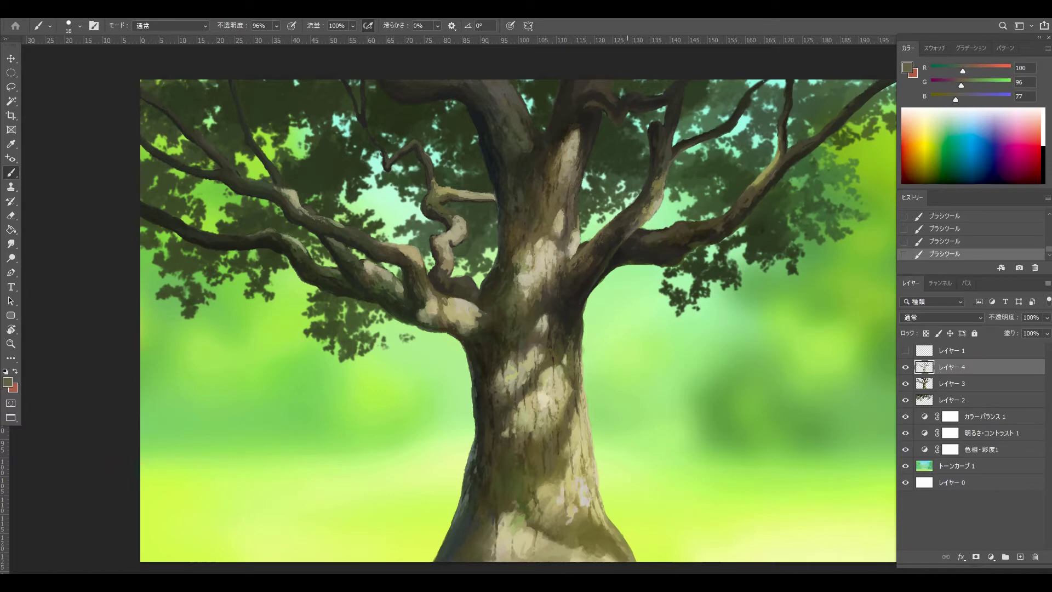
left_click(625, 248, "alt")
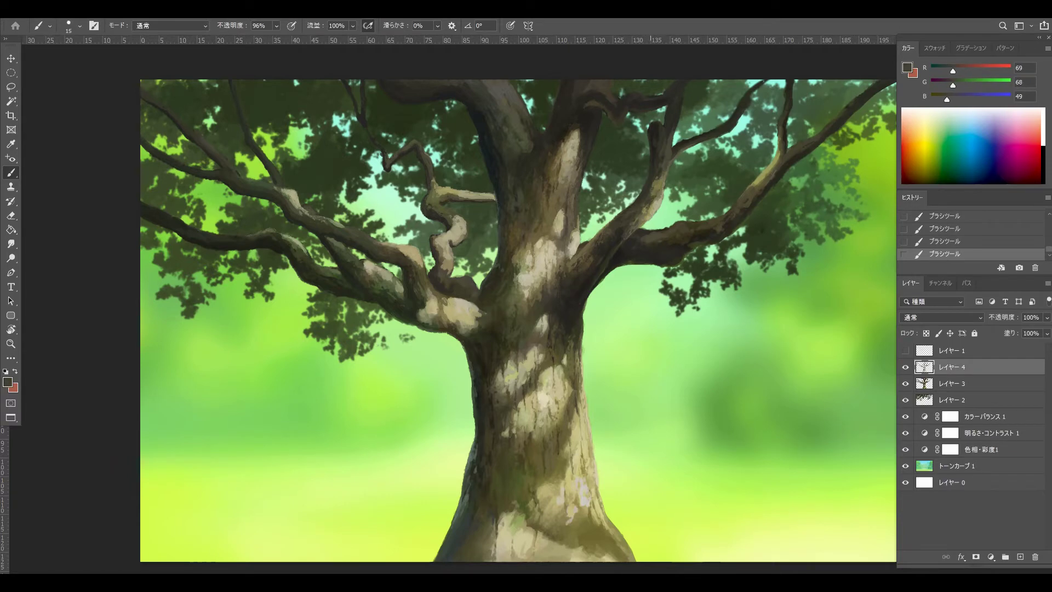
left_click(658, 196, "alt")
key("ctrl+z")
Refine the bark in the upper trunk's central light patch with sampled olive-brown and beige tones and a 15 to 13 px brush
left_click_drag(533, 274, 533, 290)
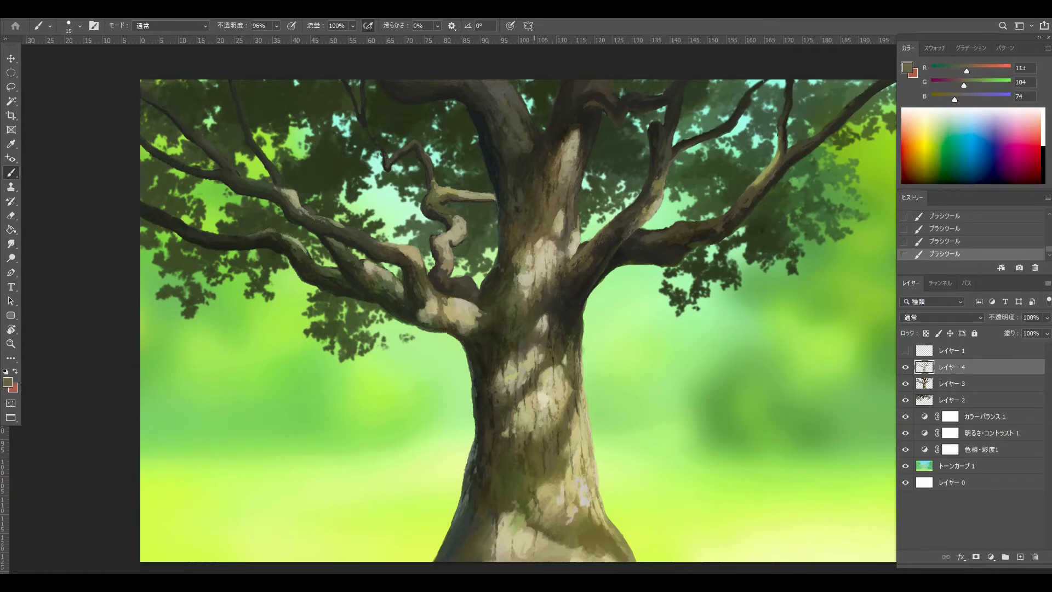
left_click(532, 285, "alt")
left_click(532, 285, "alt")
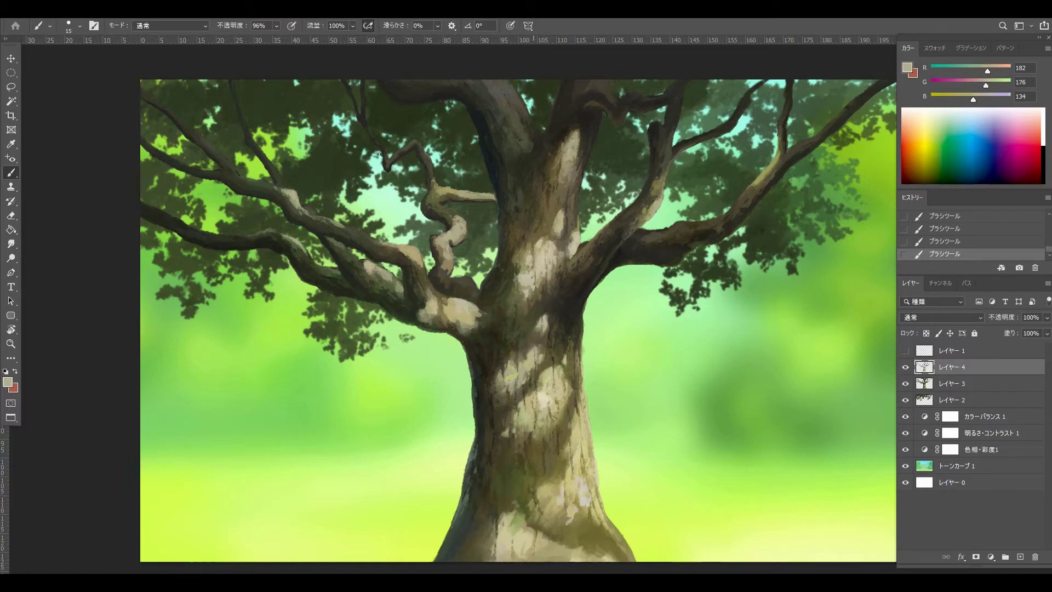
left_click(534, 284, "alt")
left_click(534, 284, "alt")
left_click(526, 284)
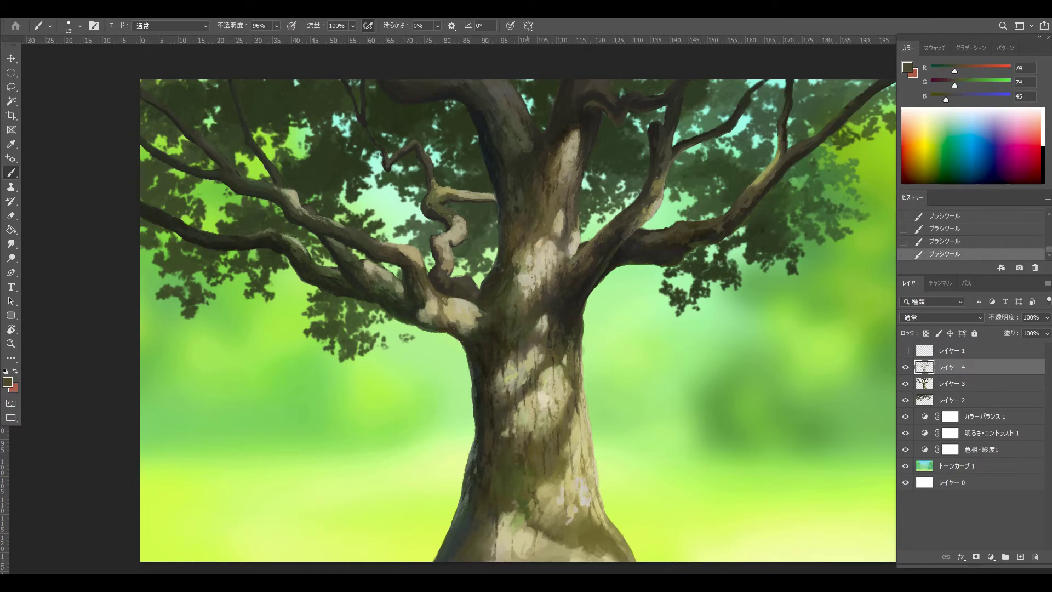
Add fine bark strokes along the top edge of the central light patch with sampled olive and dark brown tones at 13 px
key("Tab")
key("Tab")
left_click(518, 234, "alt")
left_click(519, 234)
left_click(543, 235, "alt")
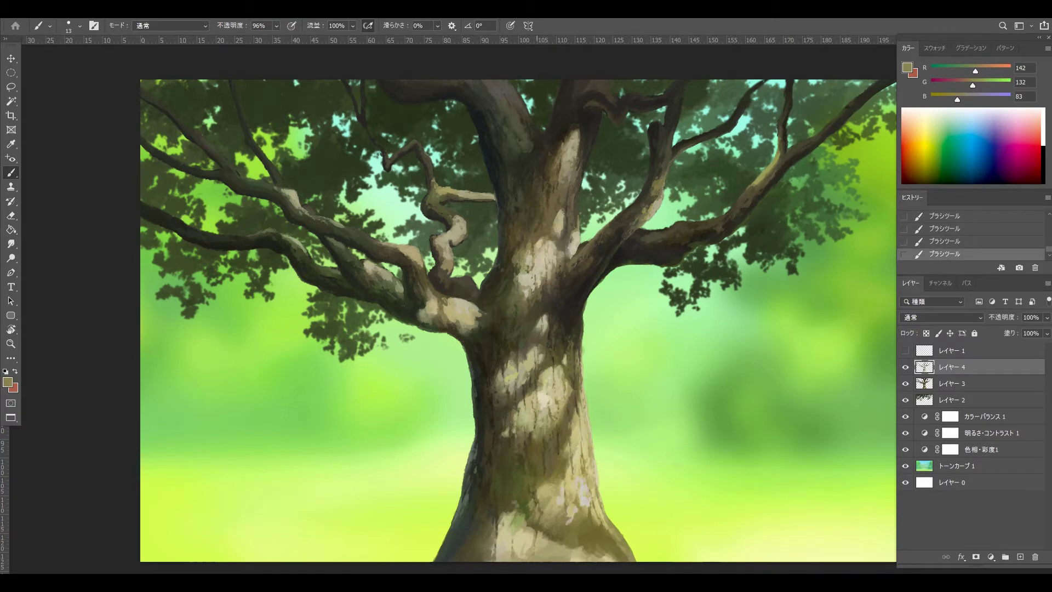
left_click(534, 234, "alt")
Brighten the light patches on the middle of the trunk with sampled pale beige tones and a 26 px brush
key("bracketright")
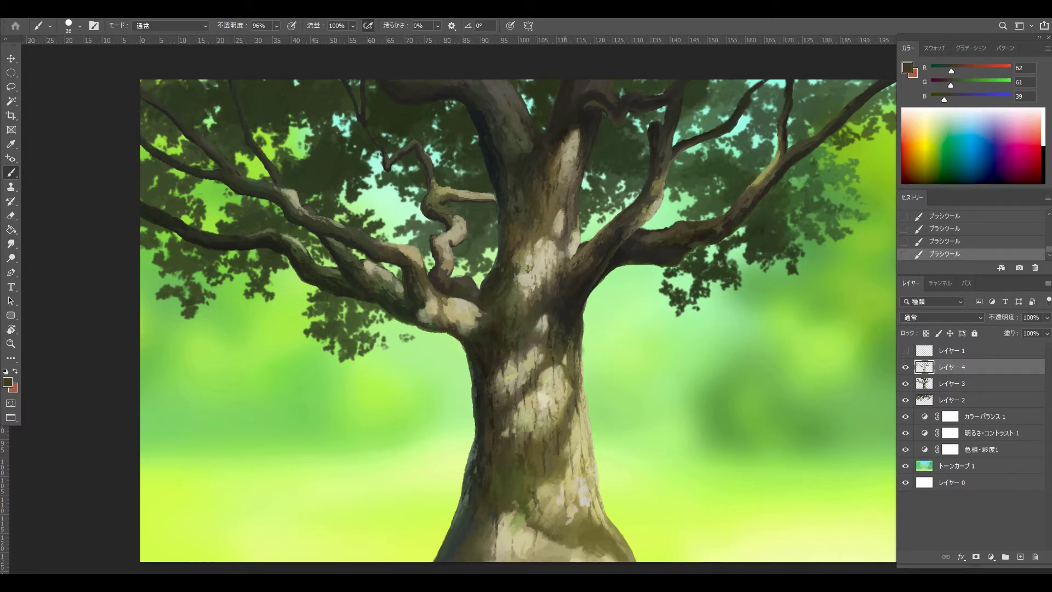
left_click(548, 396, "alt")
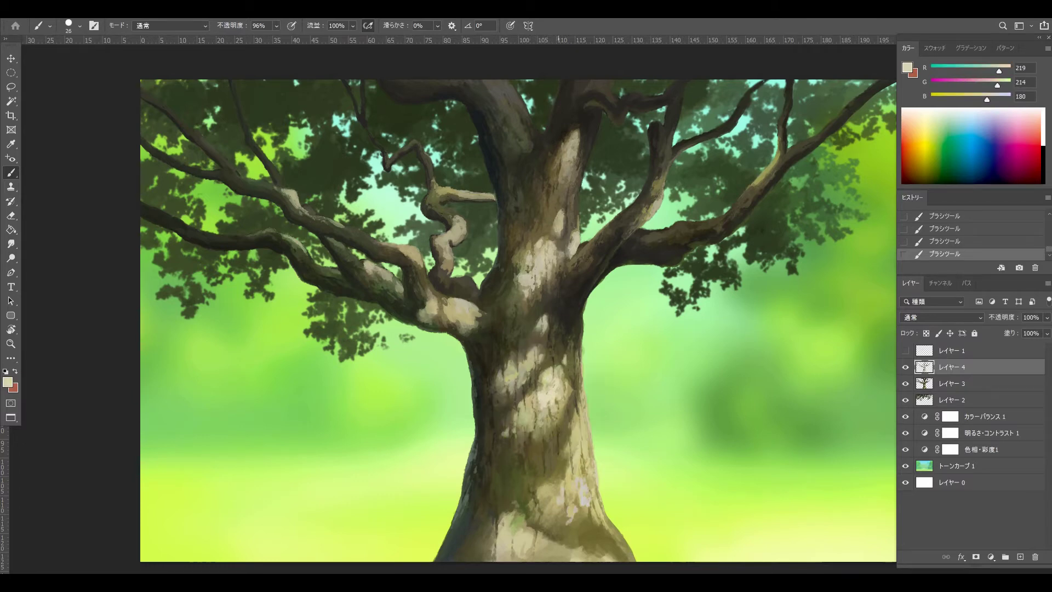
left_click(531, 418, "alt")
left_click(529, 364, "alt")
key("ctrl+z")
key("ctrl+z")
key("ctrl+z")
key("F5")
key("F5")
key("ctrl+shift+z")
key("ctrl+shift+z")
key("ctrl+shift+z")
Refine the lit right side of the lower trunk and the mid-trunk patch with sampled beige tones at 20 px
key("bracketleft")
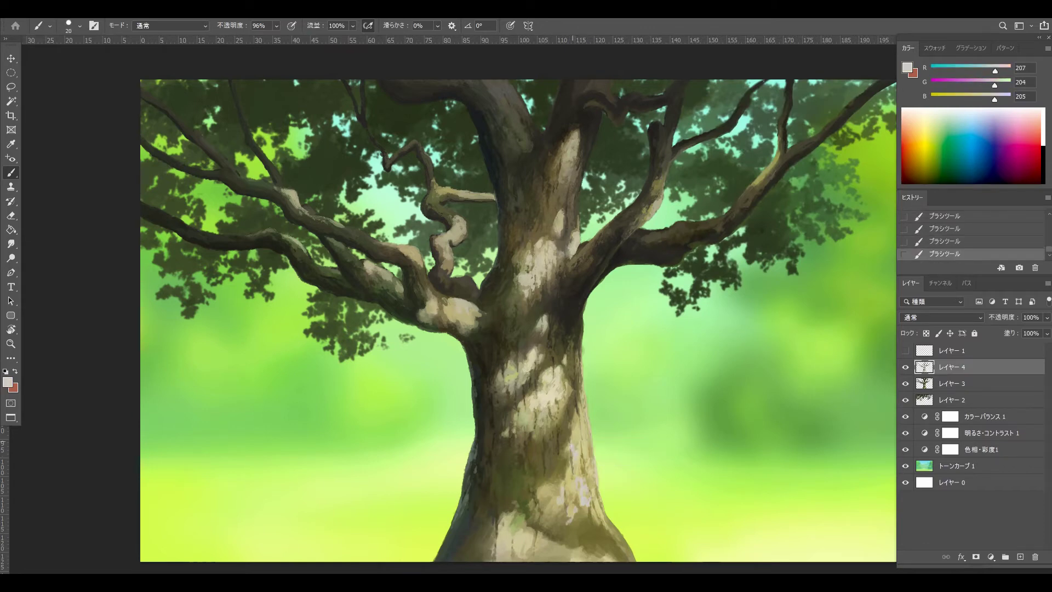
key("bracketright")
left_click(585, 442, "alt")
key("bracketleft")
left_click(585, 445, "alt")
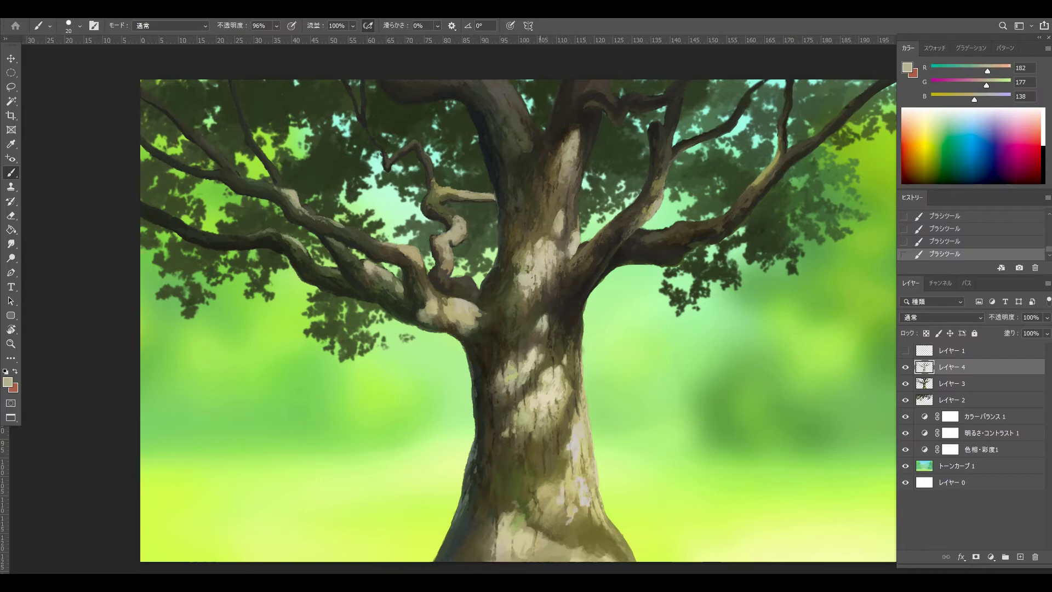
left_click(535, 420, "alt")
Retouch the light and shadow on the inner right branch with sampled olive and dark green-grey tones at 28 to 18 px
key("bracketright")
left_click(657, 197, "alt")
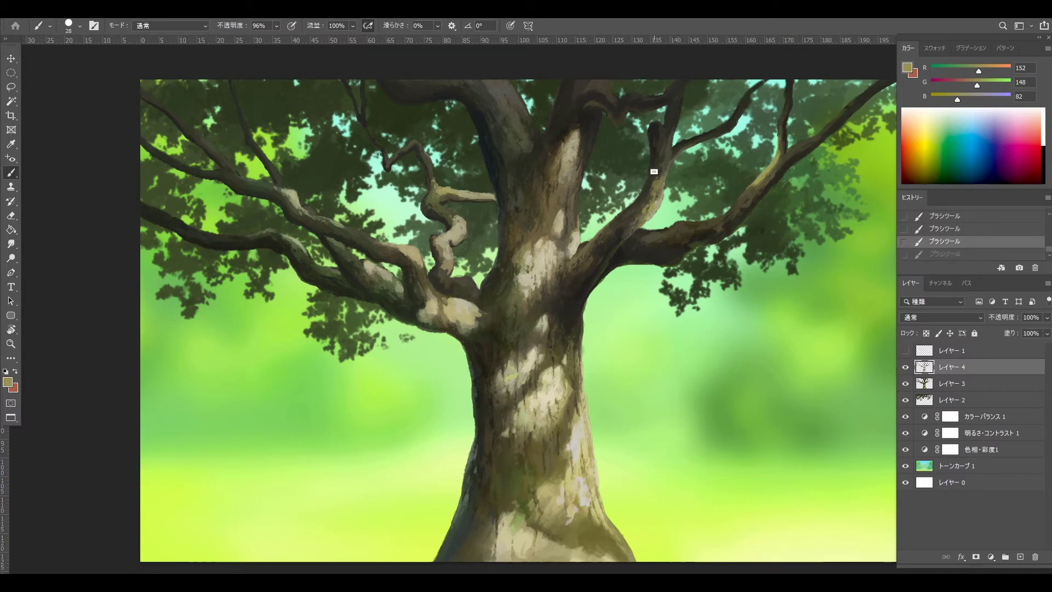
left_click(653, 172, "alt")
left_click(664, 173, "alt")
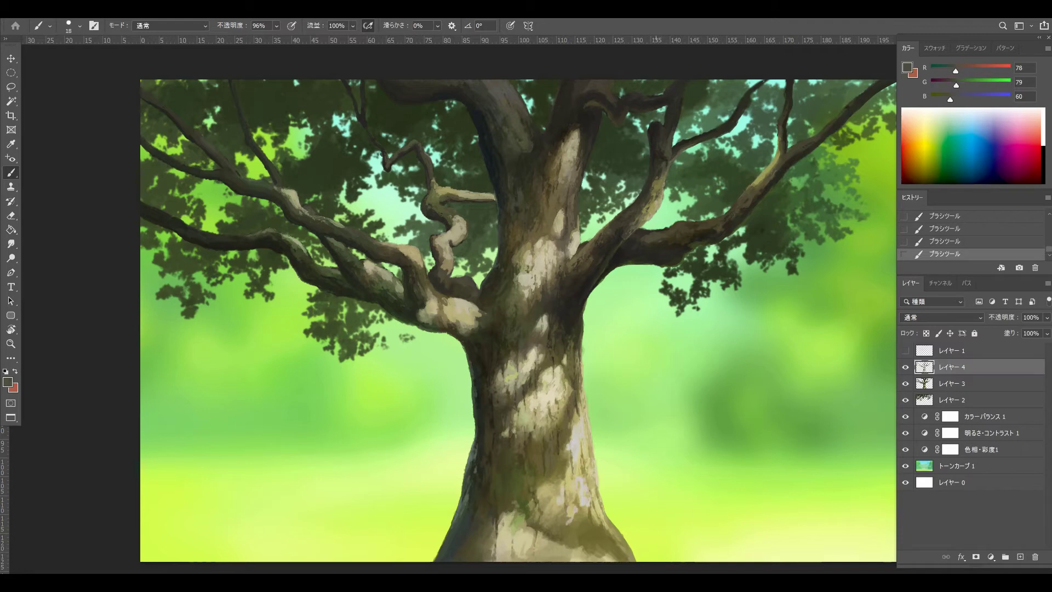
Paint reflected light along the lower trunk's left edge with sampled grey-green and RGB 80, 102, 94 at 16 to 20 px
key("bracketleft")
left_click(470, 465, "alt")
left_click(470, 466, "alt")
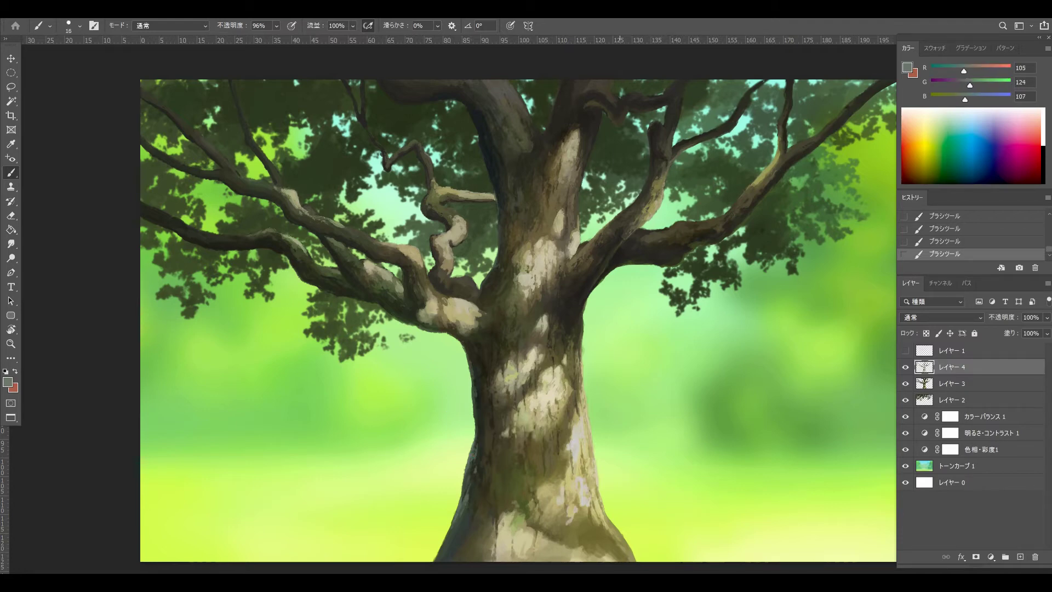
left_click(907, 67)
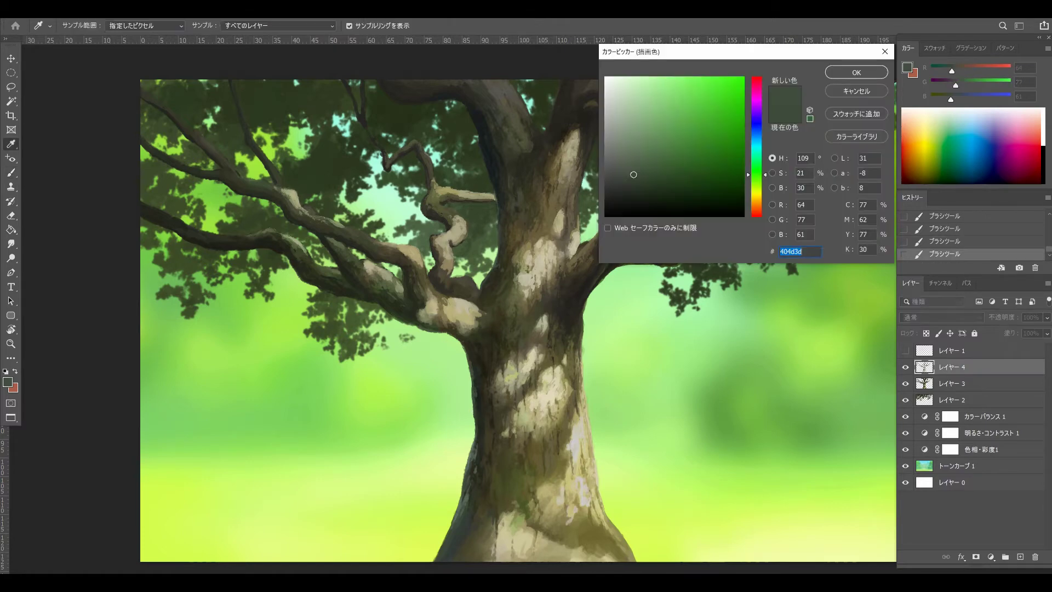
left_click(633, 159)
key("Return")
key("ctrl+z")
key("ctrl+shift+z")
key("F5")
key("bracketright")
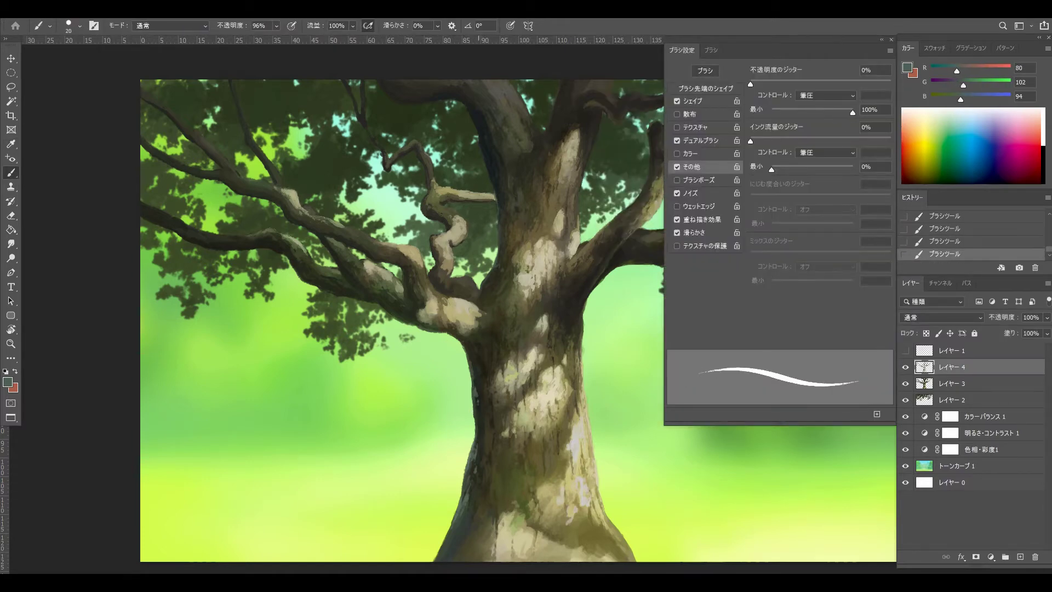
Undo the last two strokes and set the foreground colour to a muted green, RGB 83, 102, 80
key("ctrl+z")
key("ctrl+z")
right_click(536, 357, "alt")
left_click(906, 67)
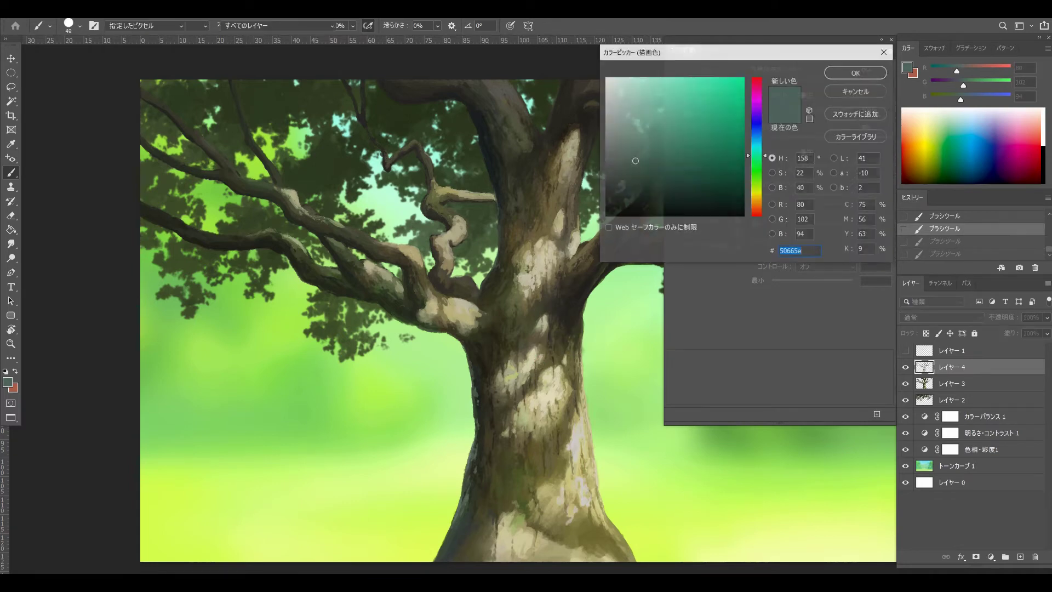
left_click(755, 208)
left_click(637, 190)
key("Return")
key("ctrl+shift+z")
key("ctrl+z")
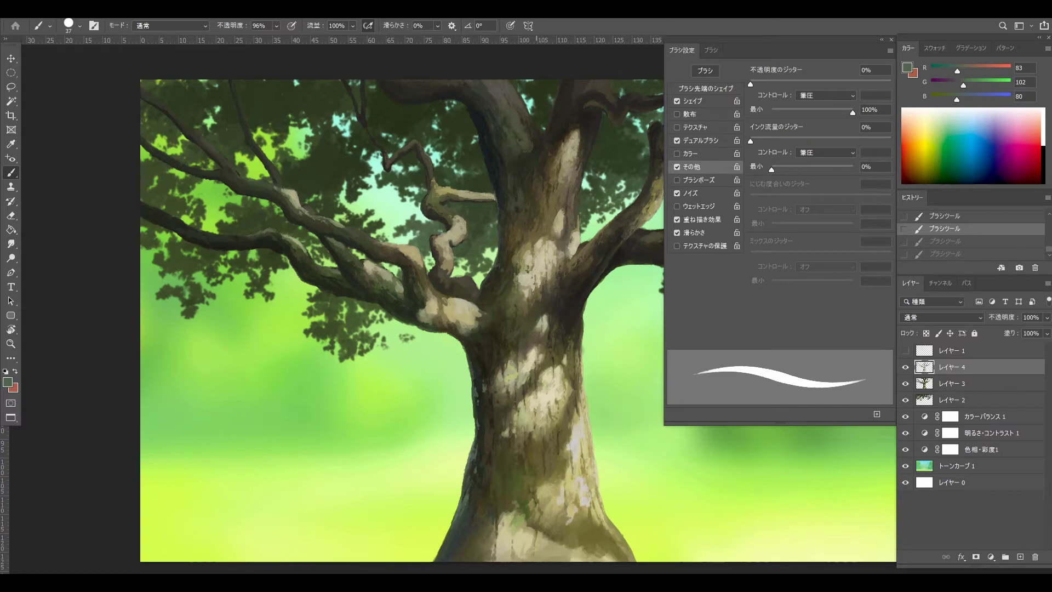
Try a contour curve around the upper trunk with a sampled dark olive-brown and a 15 px brush, and undo it
left_click_drag(554, 212, 549, 219)
left_click(537, 306, "alt")
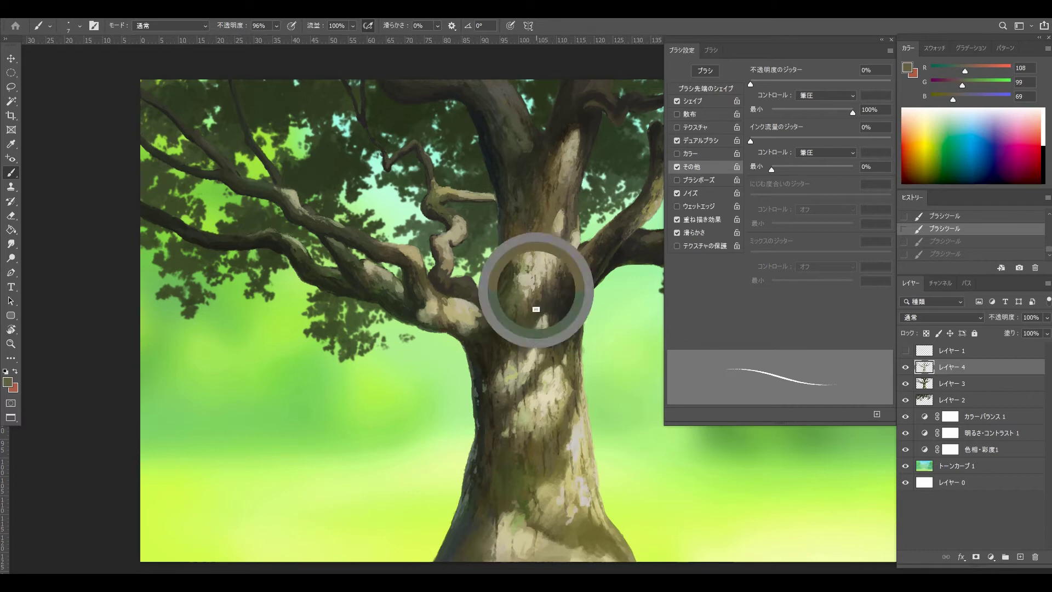
left_click_drag(536, 306, 540, 306)
left_click(540, 305, "alt")
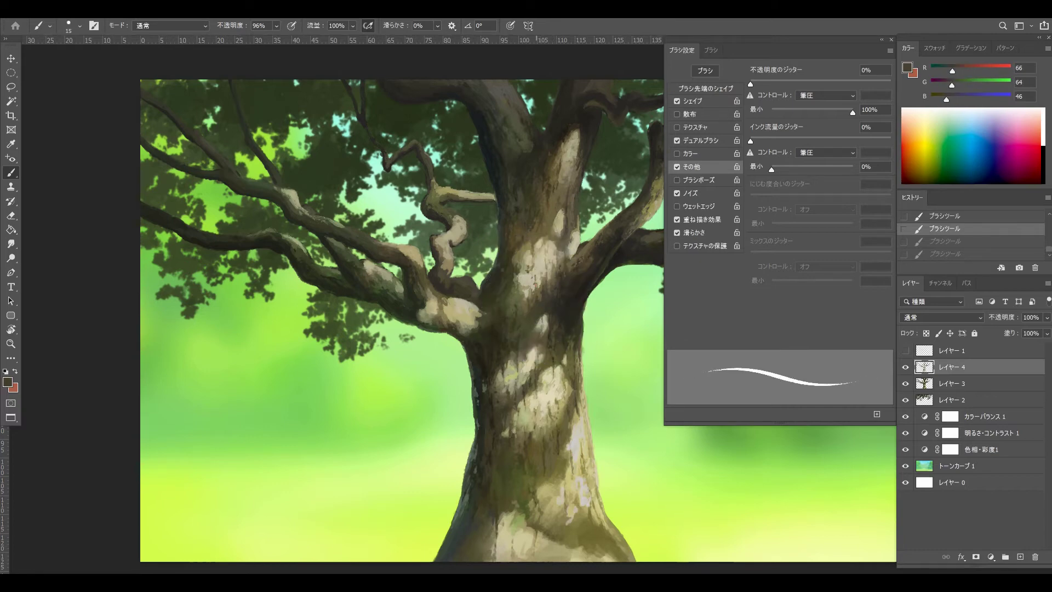
key("ctrl+shift+z")
key("ctrl+shift+z")
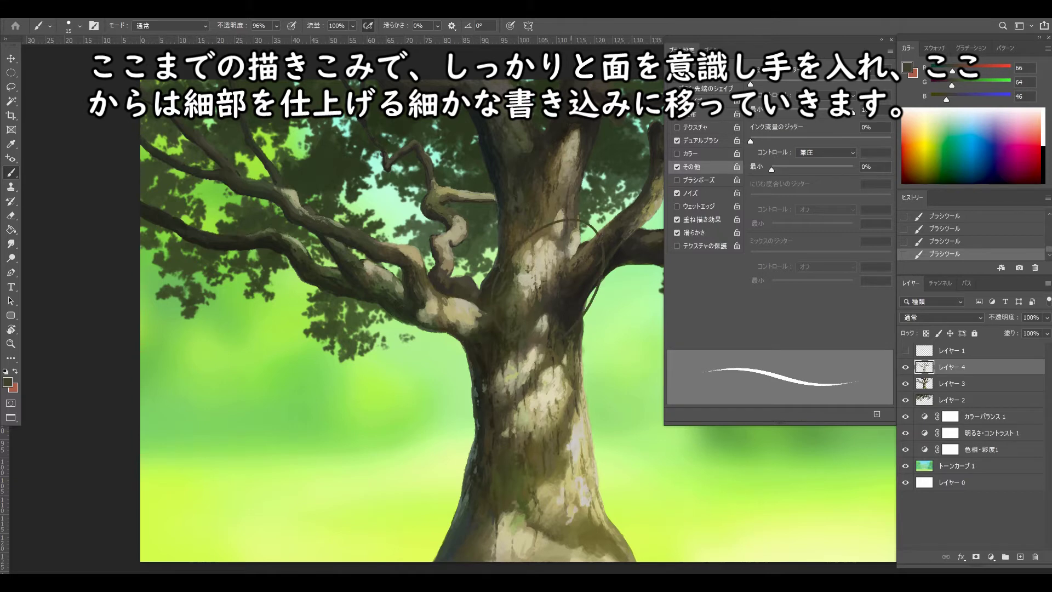
key("ctrl+z")
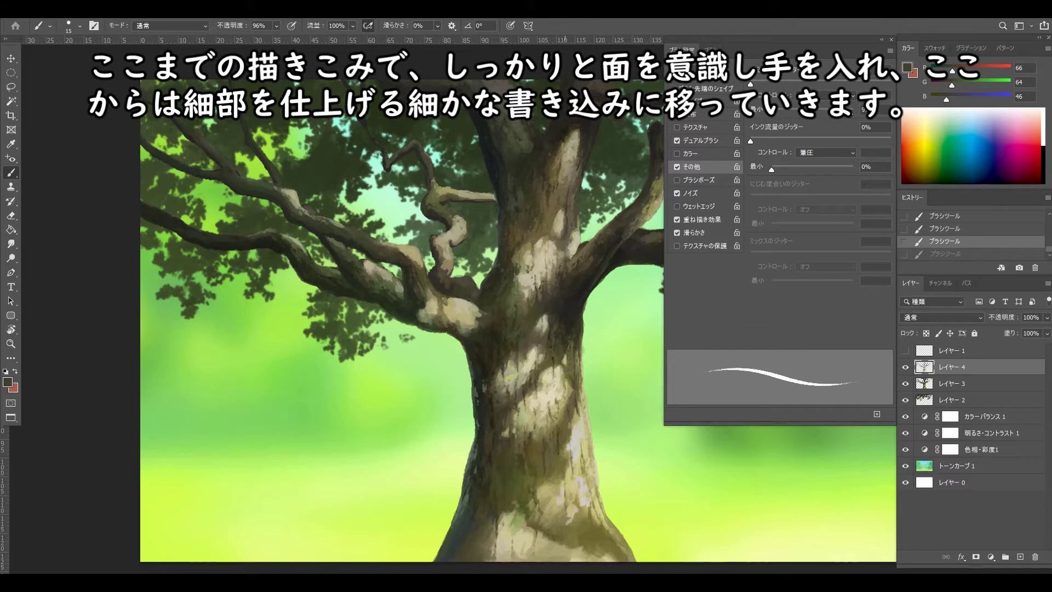
key("ctrl+shift+z")
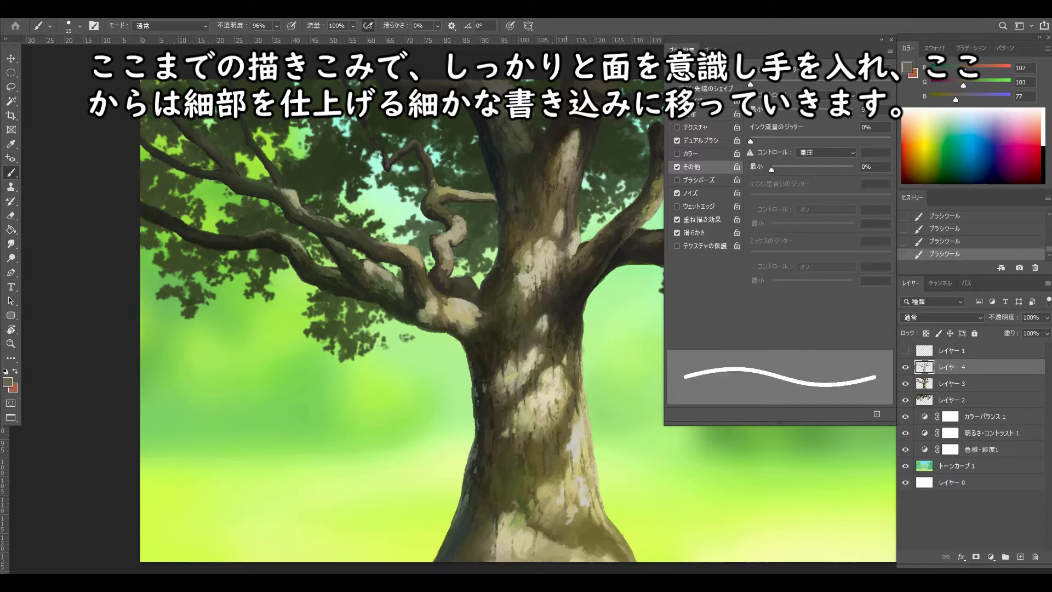
Detail the bark on the upper trunk beside the tall highlight with sampled grey-olive and dark brown tones at 15 px
left_click(567, 200, "alt")
left_click(567, 198, "alt")
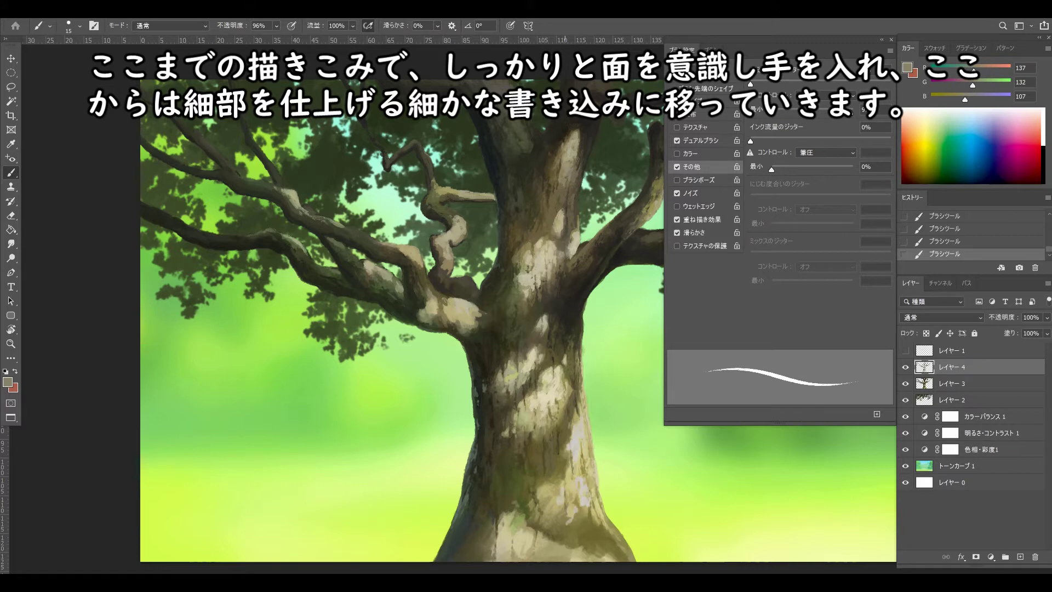
left_click(543, 164, "alt")
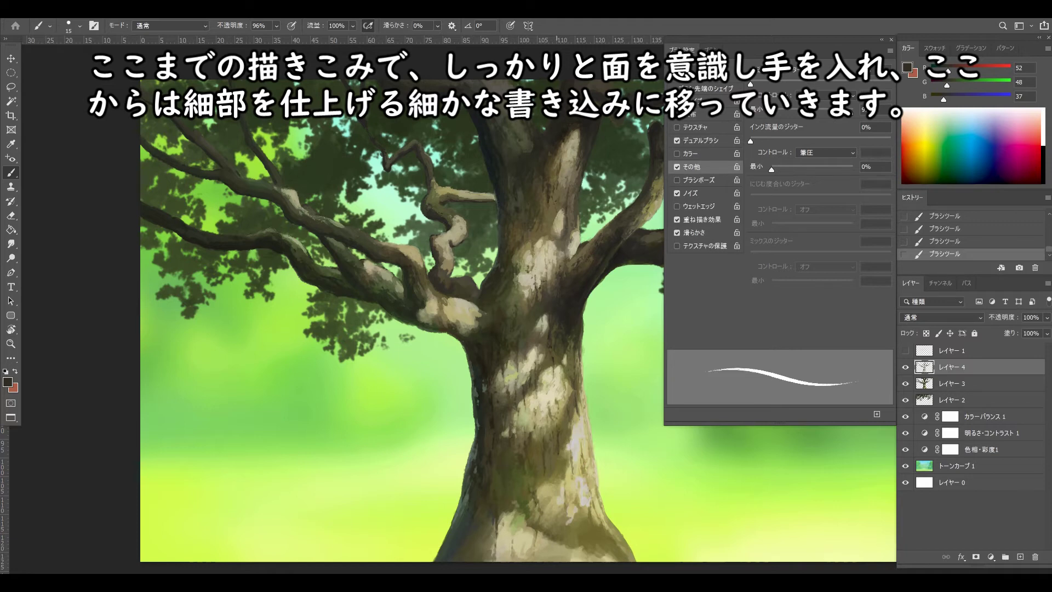
Work bark texture into the shaded area above the central light patch with sampled brown and dark brown tones at 21 px
left_click_drag(555, 210, 542, 210)
left_click(553, 224, "alt")
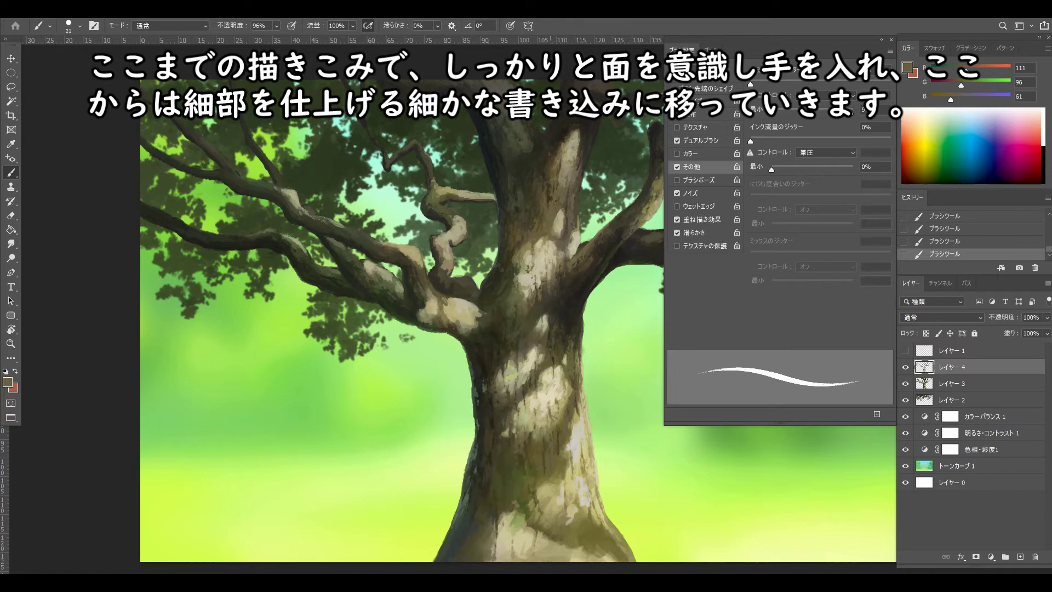
left_click(549, 192, "alt")
left_click(548, 194, "alt")
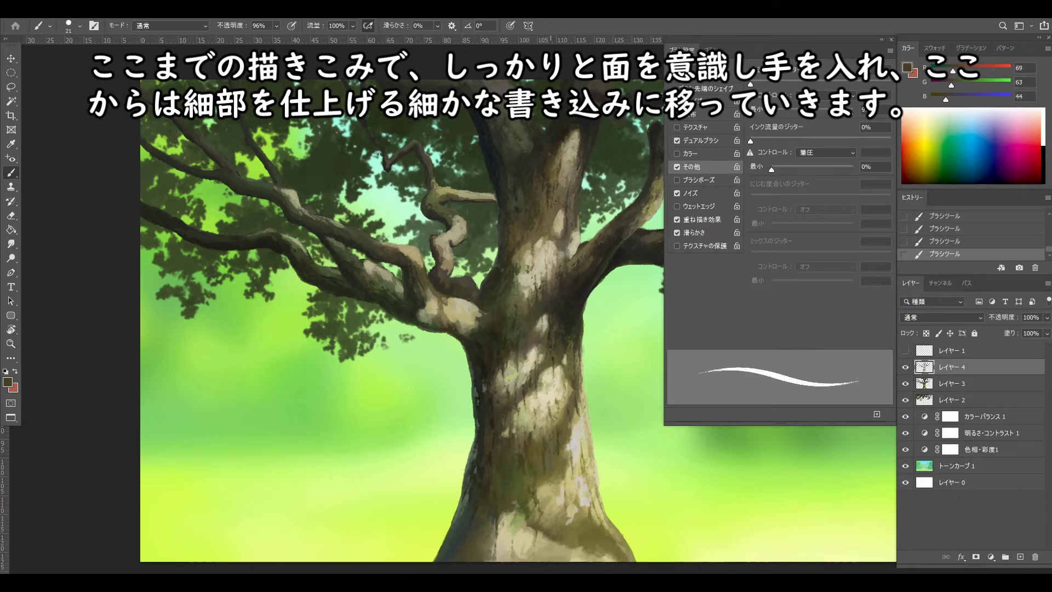
left_click(552, 211, "alt")
left_click(554, 212, "alt")
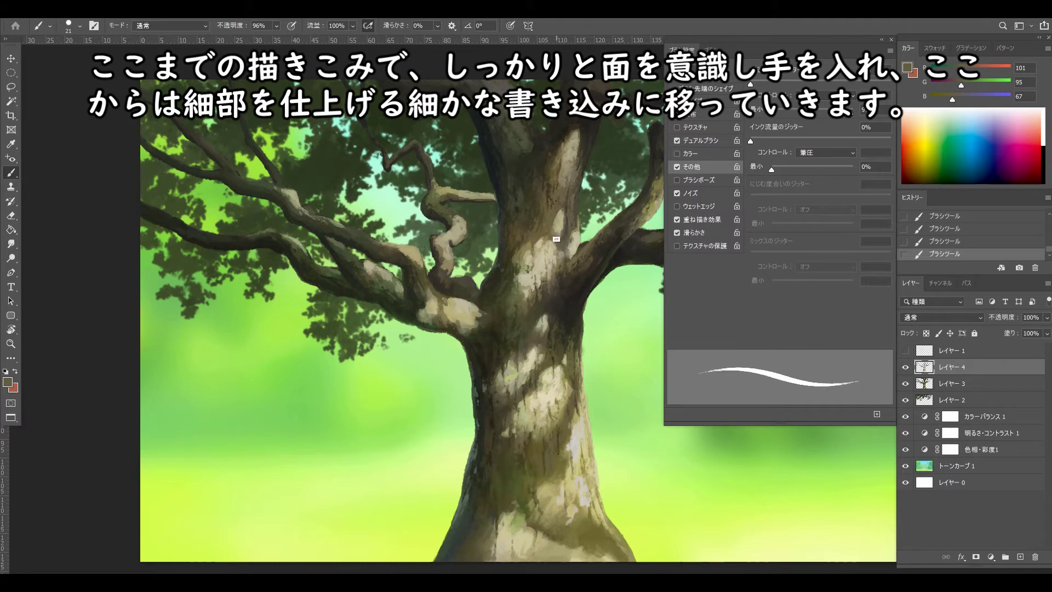
Blend the small highlight above the central light patch into the bark with sampled olive-beige and brown tones at 21 px
left_click(554, 245, "alt")
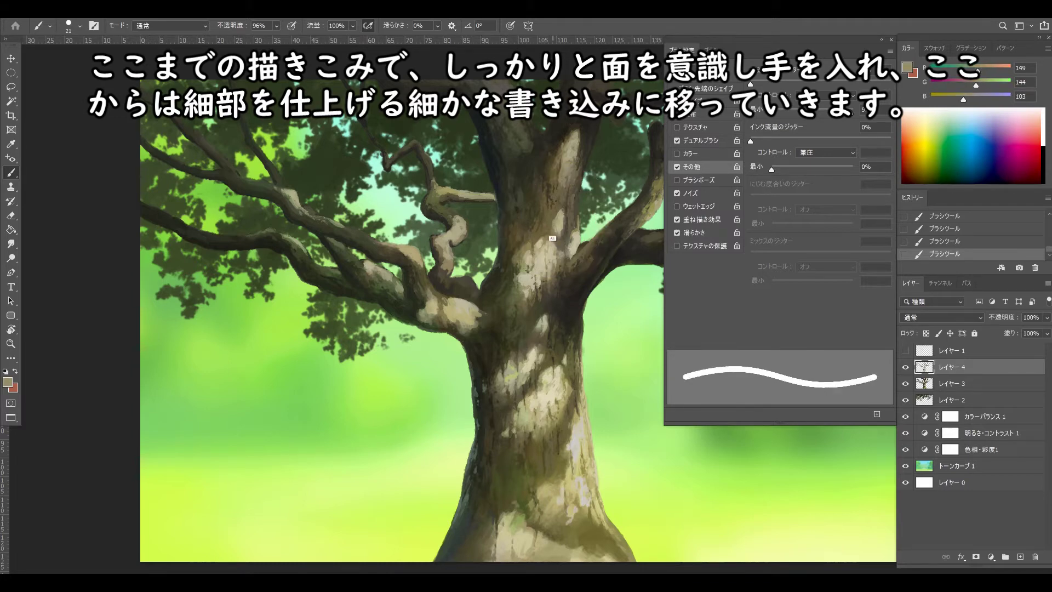
left_click(555, 214, "alt")
left_click(551, 230, "alt")
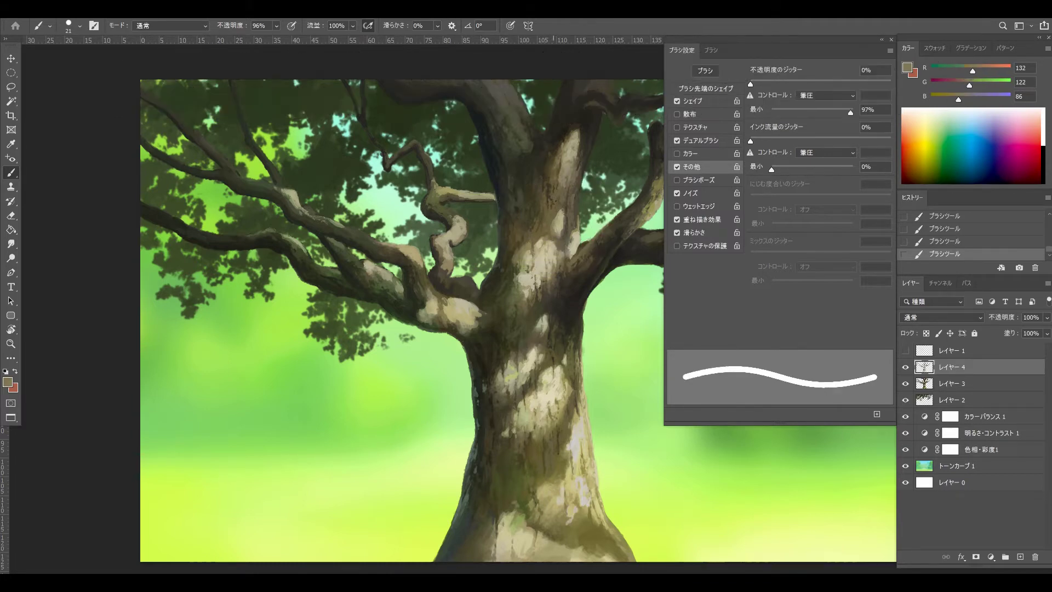
left_click(556, 229, "alt")
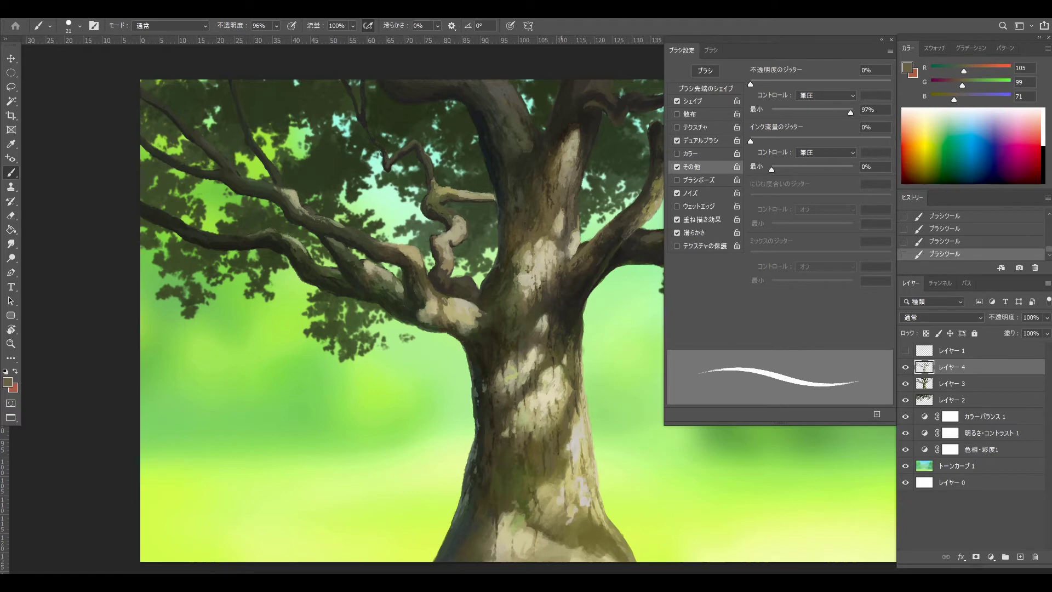
left_click(550, 214, "alt")
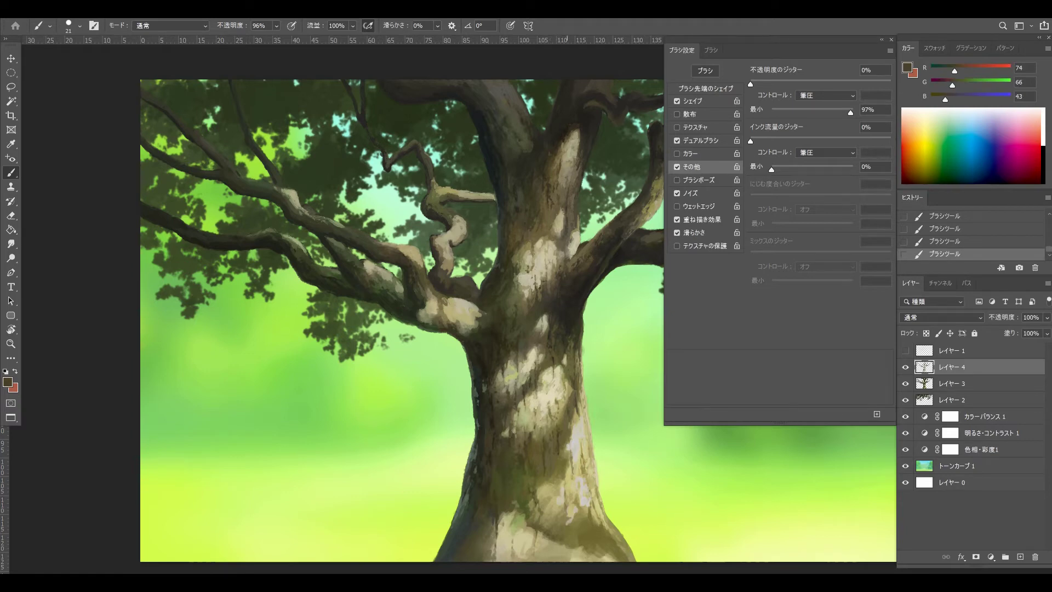
Try a dark brown contour curve across the upper trunk with a 27 px brush and undo it
key("bracketright")
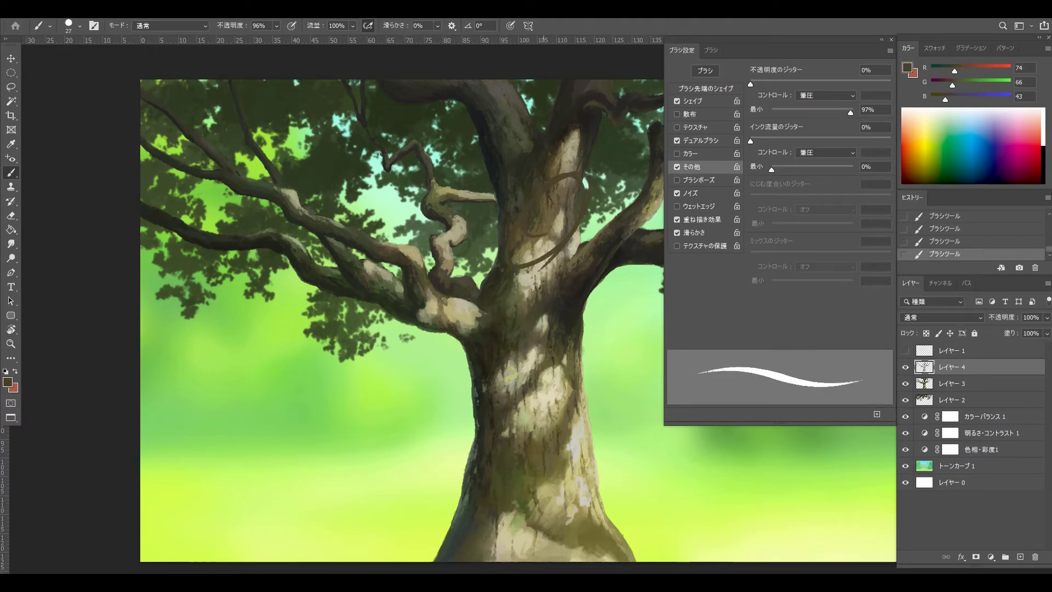
key("ctrl+z")
Sample the upper trunk's brown and lighten the foreground colour to #8c7c4c
left_click(526, 225, "alt")
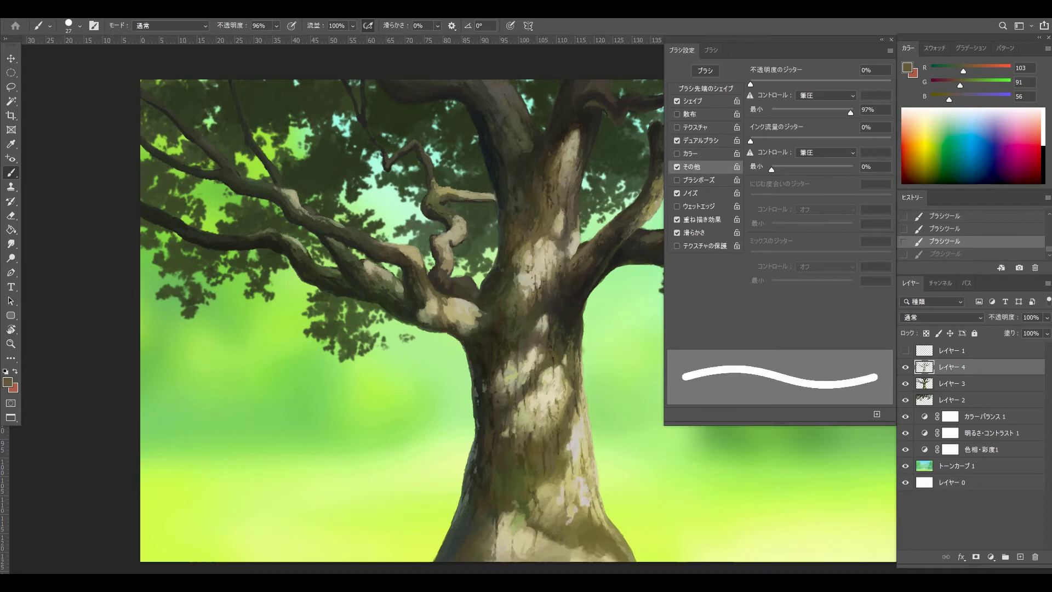
left_click(8, 382)
left_click_drag(669, 160, 668, 140)
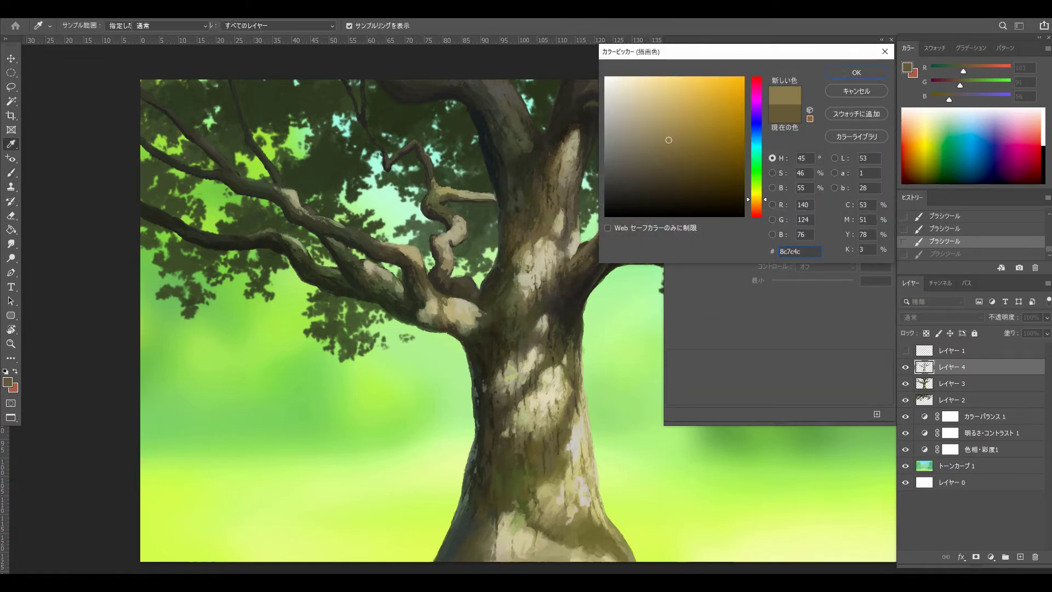
Set the foreground colour to #8c7c4c and refine the upper trunk's bark with the Brush, sampling nearby brown tones
key("Return")
key("ctrl+shift+z")
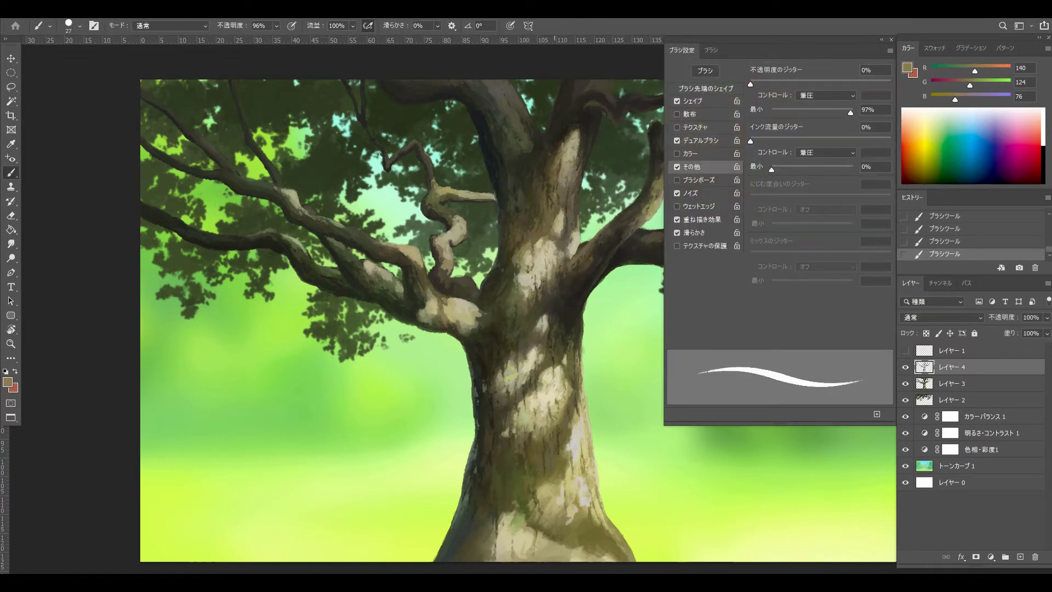
left_click(556, 211, "alt")
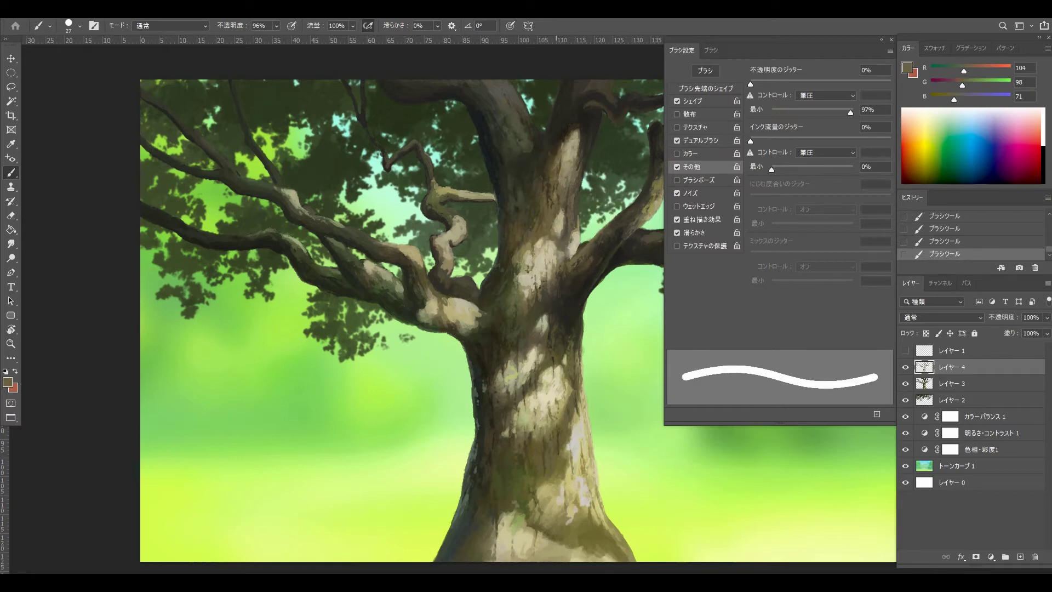
left_click(559, 218, "alt")
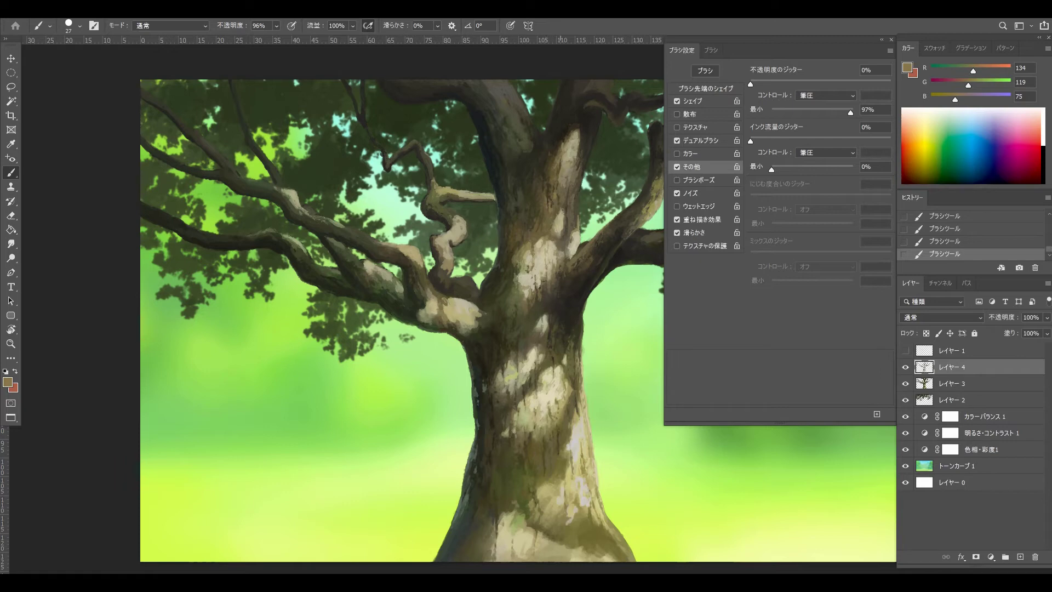
left_click(551, 199, "alt")
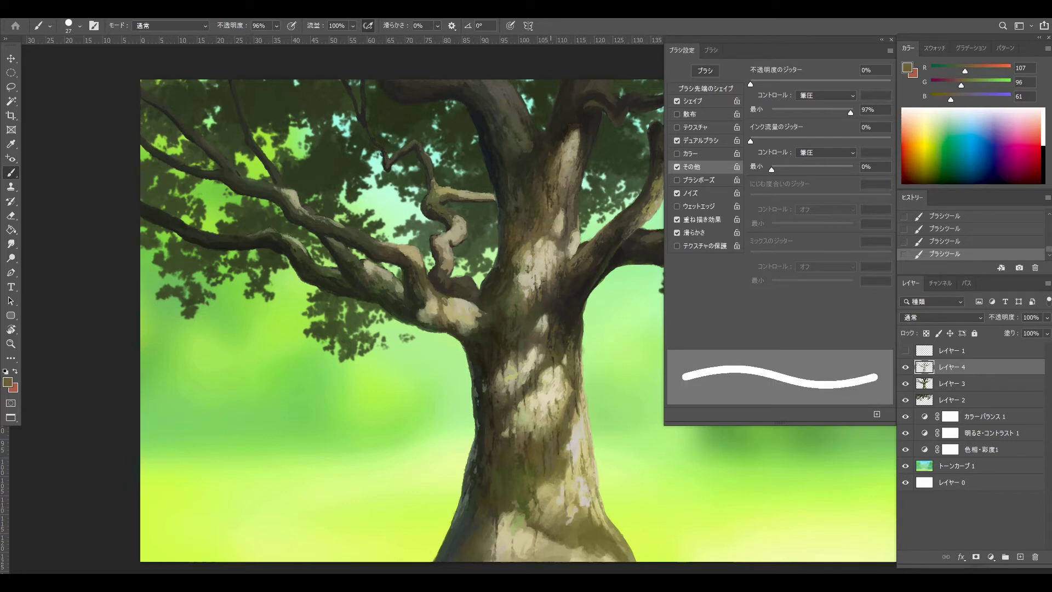
left_click(549, 192, "alt")
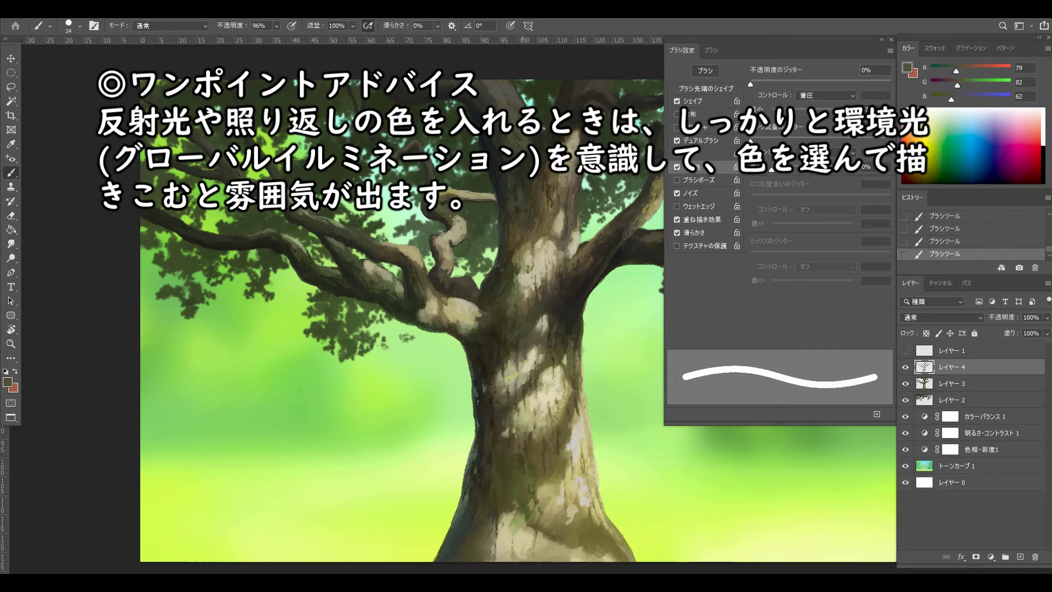
Shade the bark of the upper and middle trunk with grey-green and dark tones sampled from the painting
left_click(499, 87, "alt")
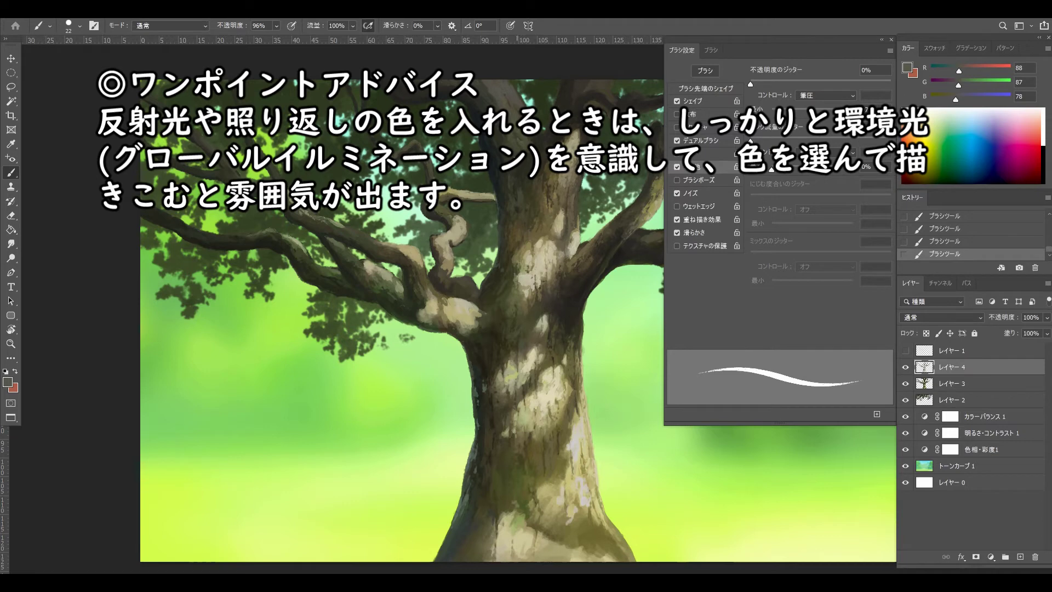
key("bracketleft")
key("bracketleft")
key("bracketleft")
left_click_drag(526, 299, 537, 299)
left_click(502, 365, "alt")
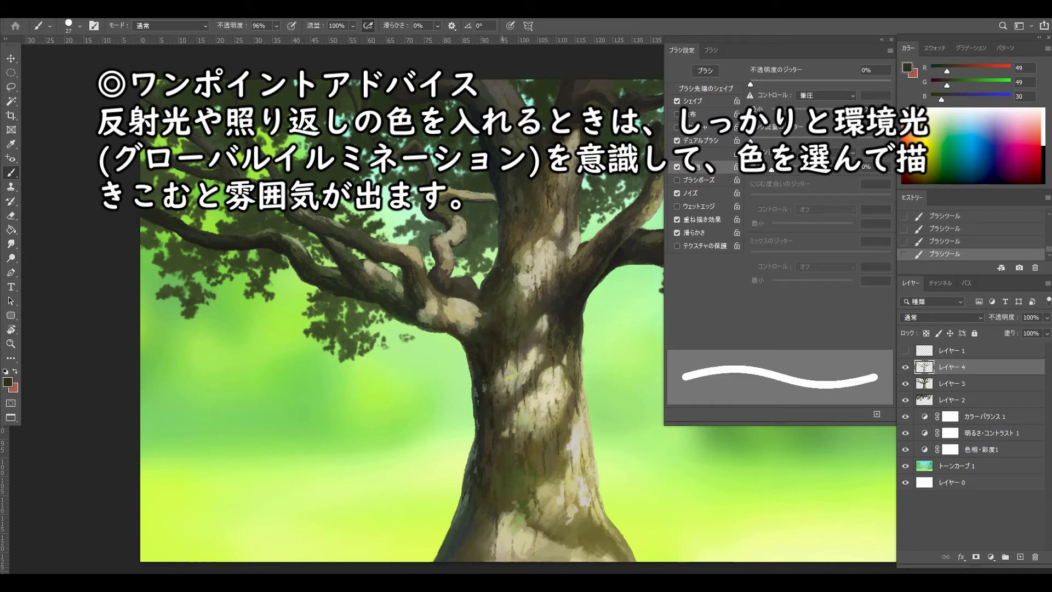
Try long vertical dark strokes running down the full height of the trunk
key("ctrl+z")
left_click_drag(555, 176, 550, 517)
left_click_drag(532, 214, 523, 542)
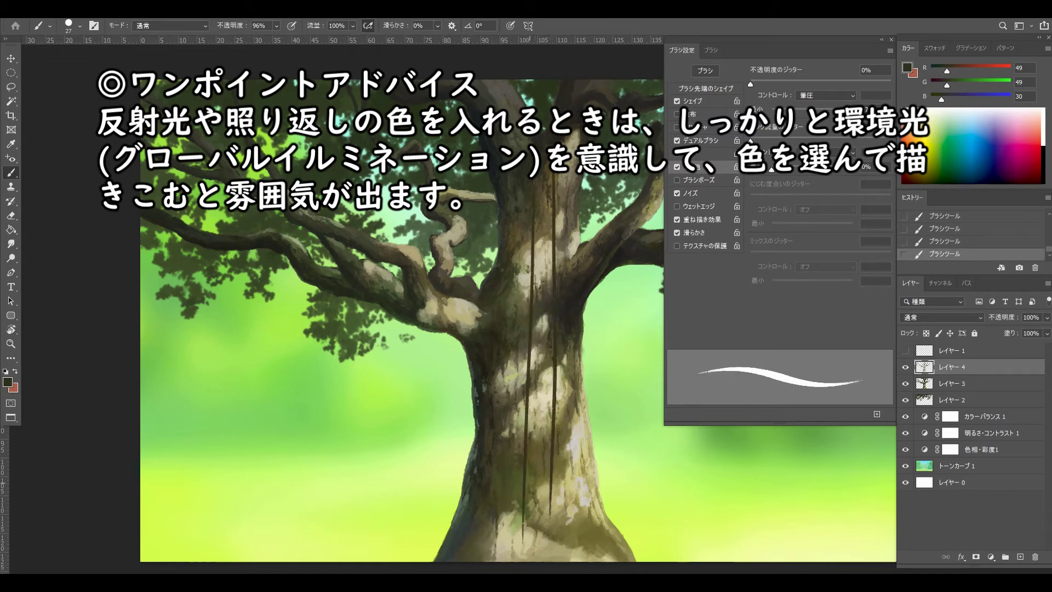
left_click_drag(573, 134, 562, 556)
key("ctrl+z")
key("ctrl+z")
key("ctrl+z")
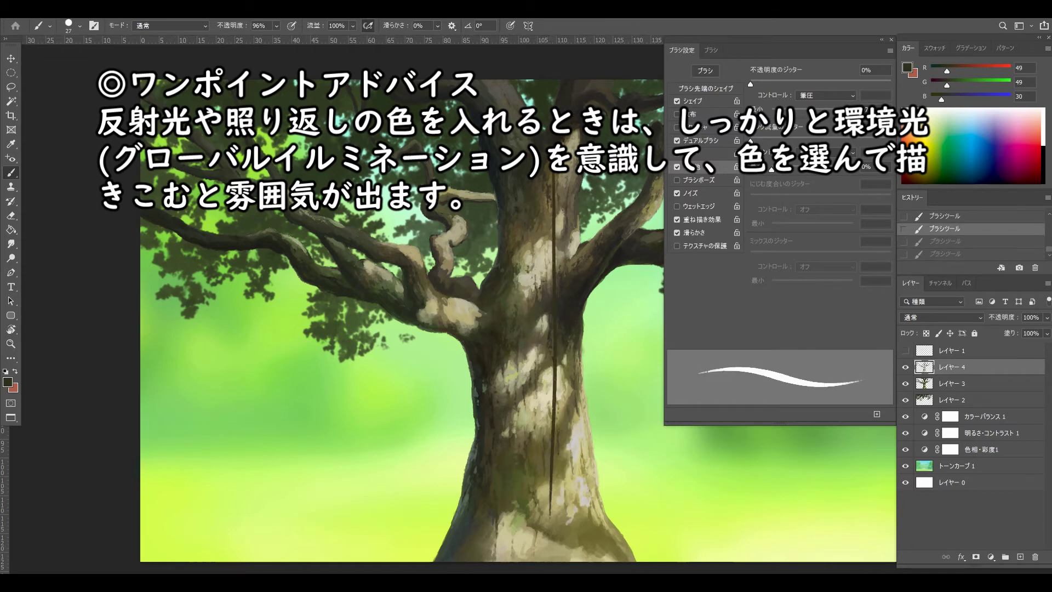
Try curved horizontal contour strokes across the trunk at several heights
left_click_drag(496, 408, 609, 422)
key("ctrl+z")
left_click_drag(490, 389, 593, 400)
left_click_drag(518, 345, 600, 348)
left_click_drag(471, 317, 611, 315)
left_click_drag(486, 257, 590, 251)
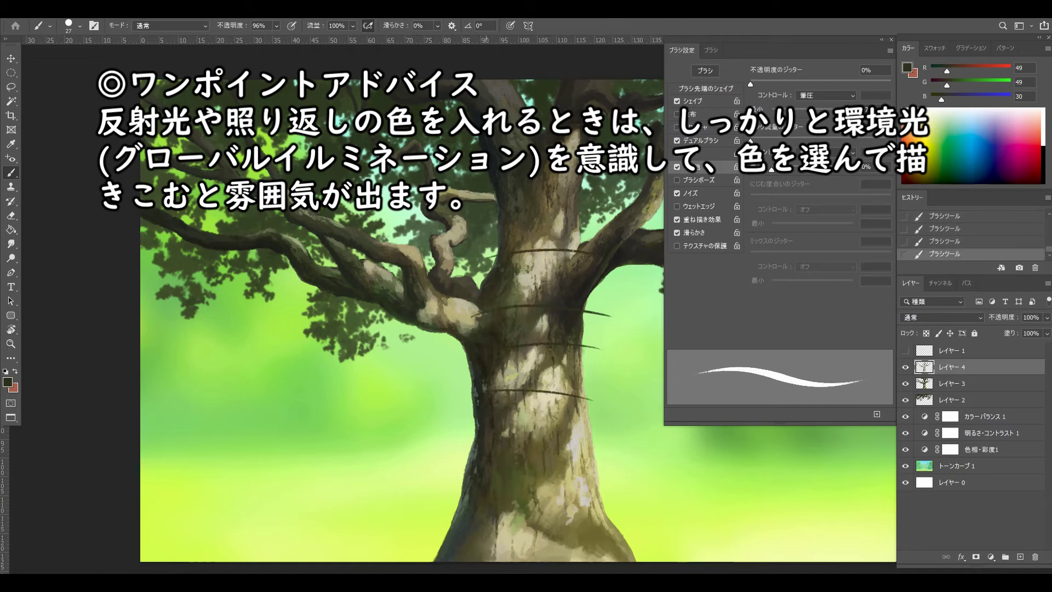
left_click_drag(517, 209, 596, 206)
key("ctrl+z")
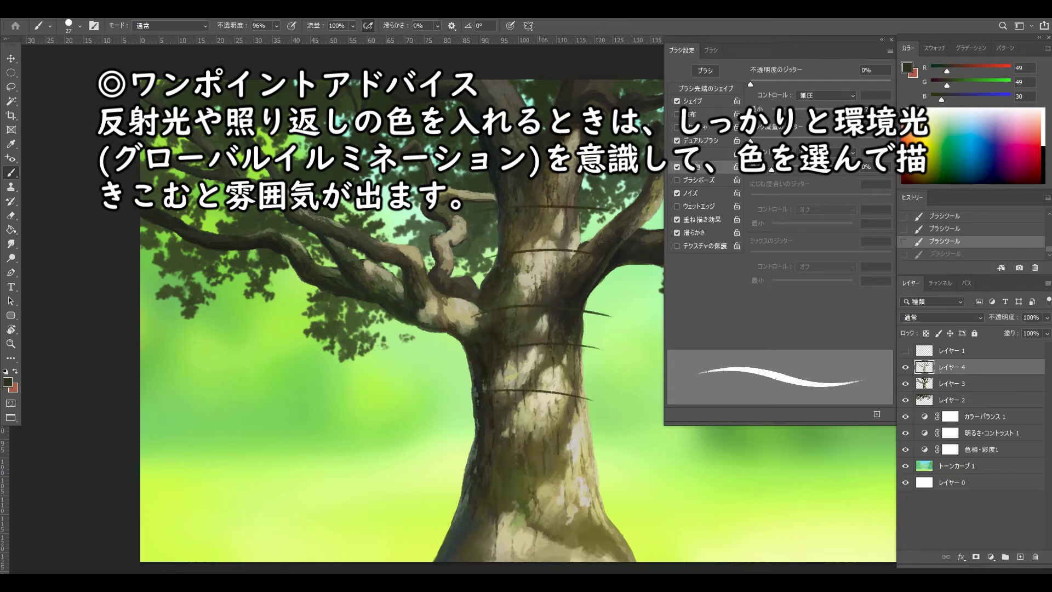
key("ctrl+z")
key("ctrl+z")
key("ctrl+z")
key("ctrl+z")
key("ctrl+z")
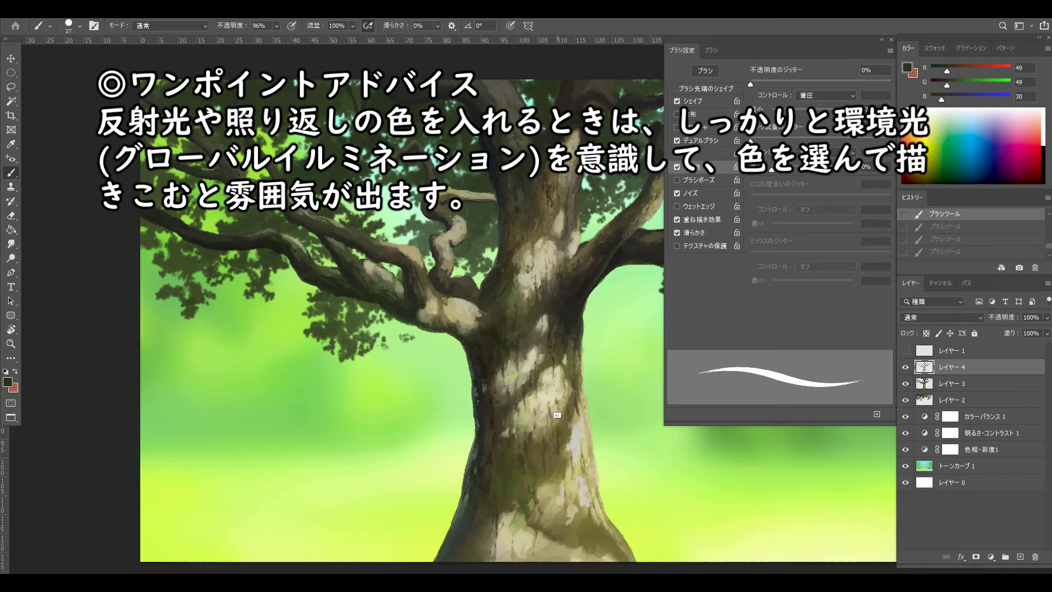
Refine the light and shadow patches on the middle trunk, sampling a pale highlight and several dark bark tones
left_click(560, 398, "alt")
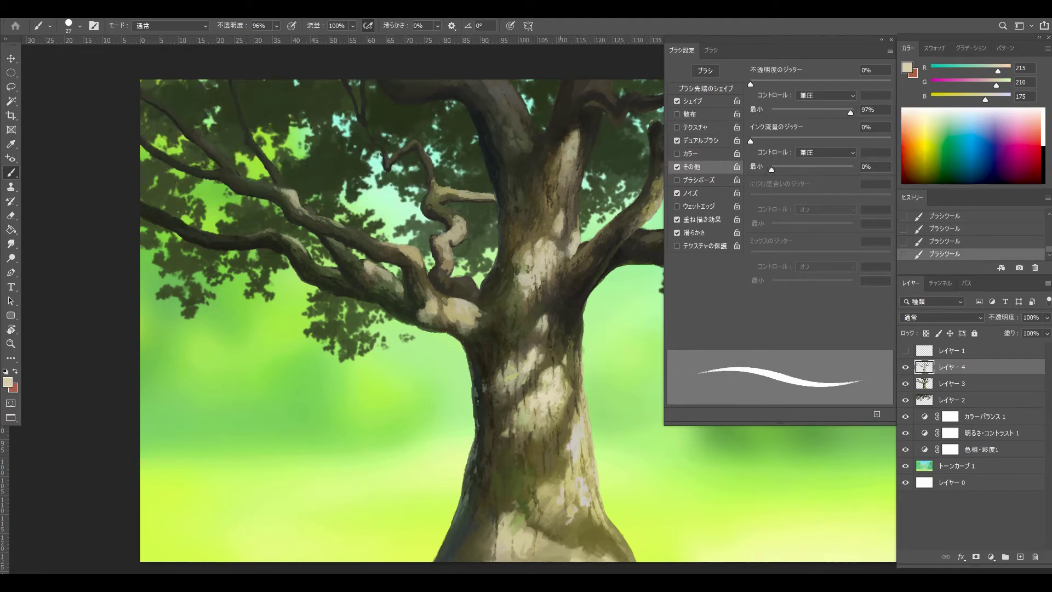
left_click(526, 364, "alt")
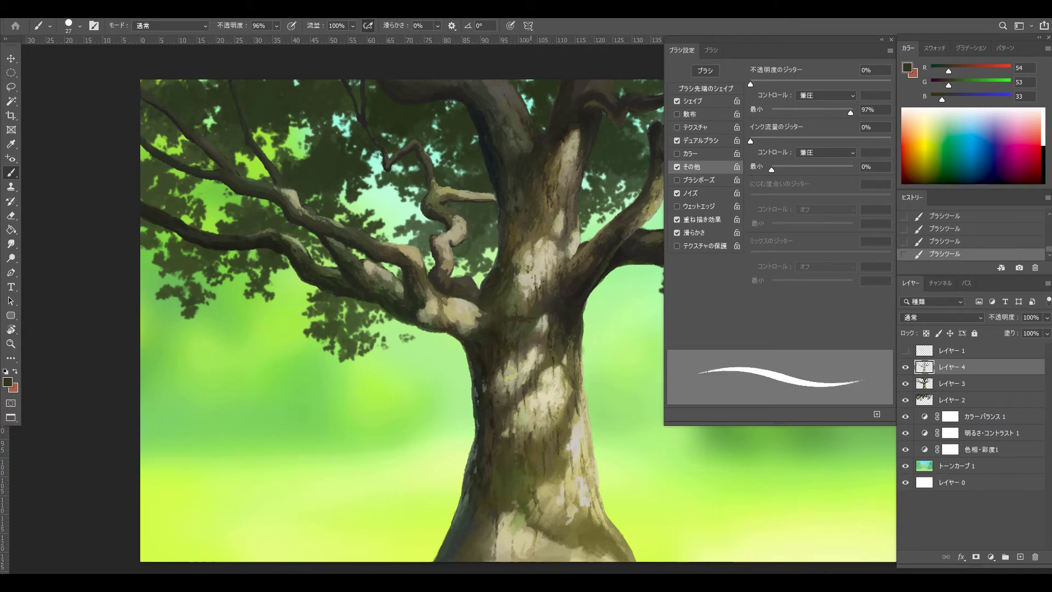
left_click(524, 337, "alt")
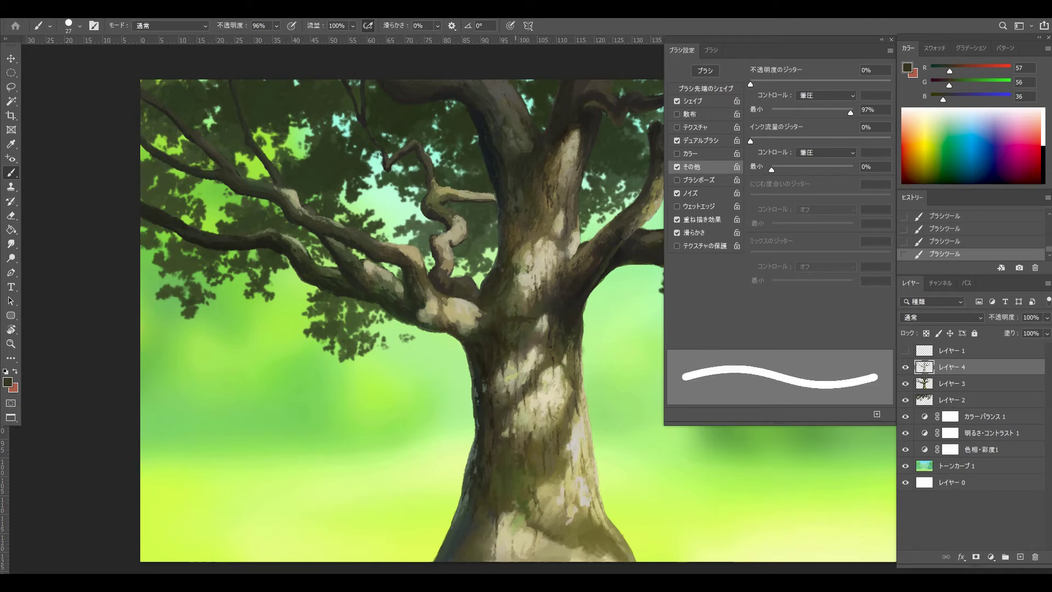
left_click(500, 360, "alt")
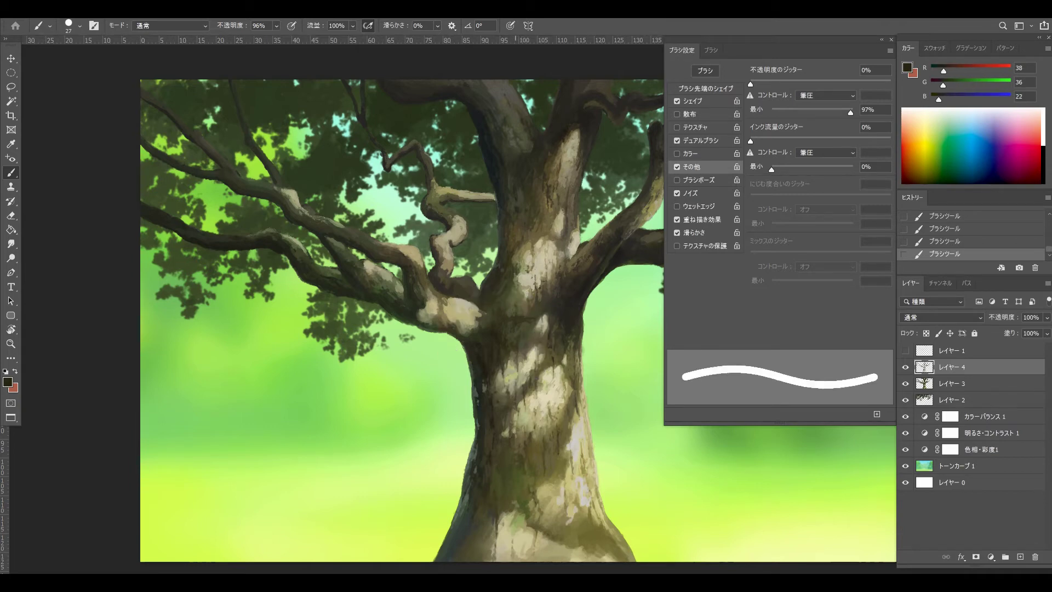
left_click(516, 330, "alt")
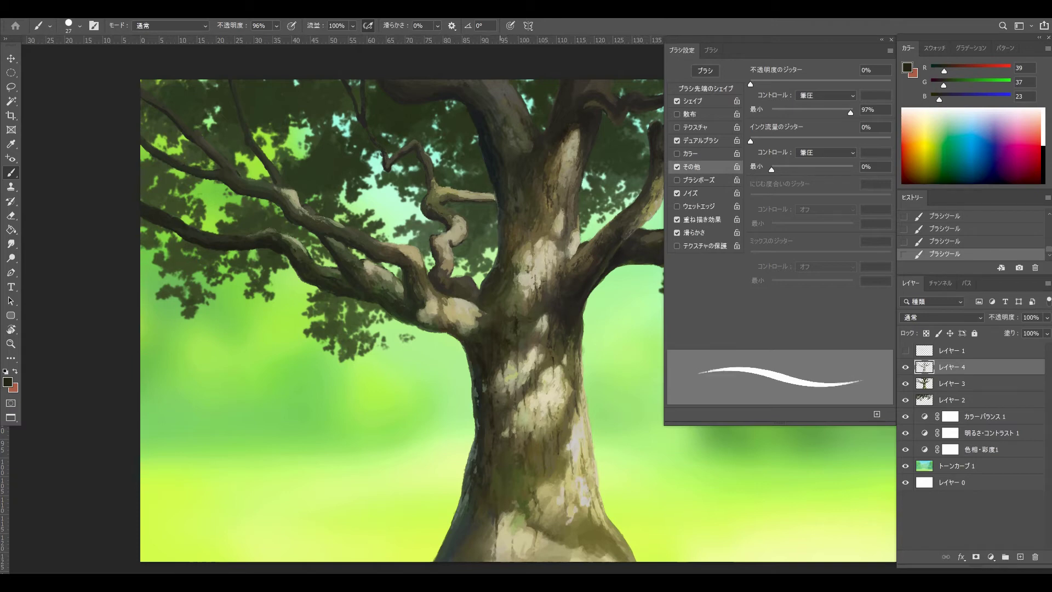
left_click(505, 359, "alt")
Darken the shadow below the left branch joint with a 46 px brush and dark browns sampled from the trunk
left_click_drag(493, 317, 502, 318)
key("ctrl+z")
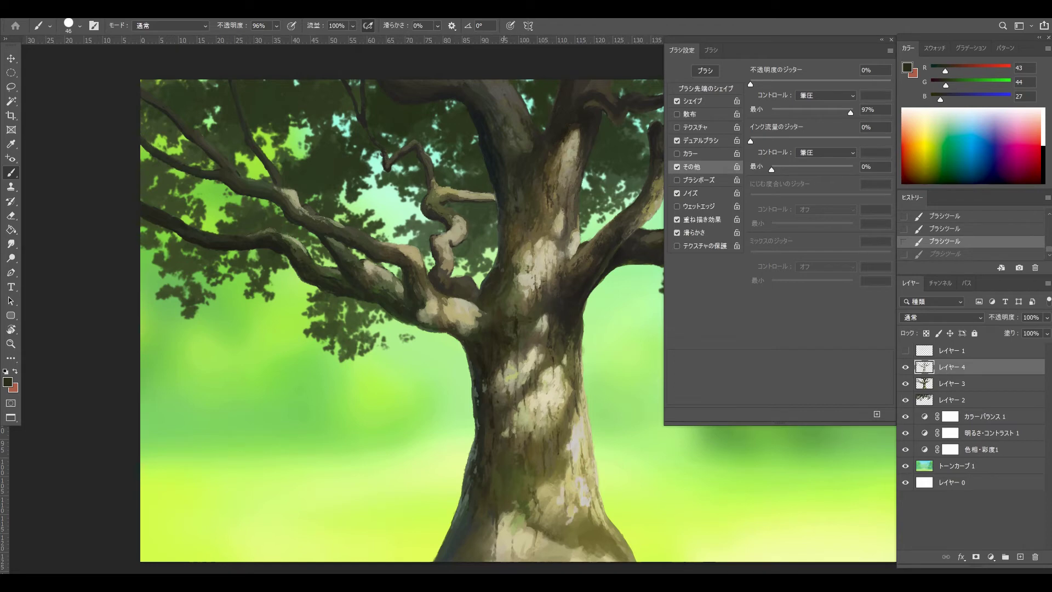
key("ctrl+shift+z")
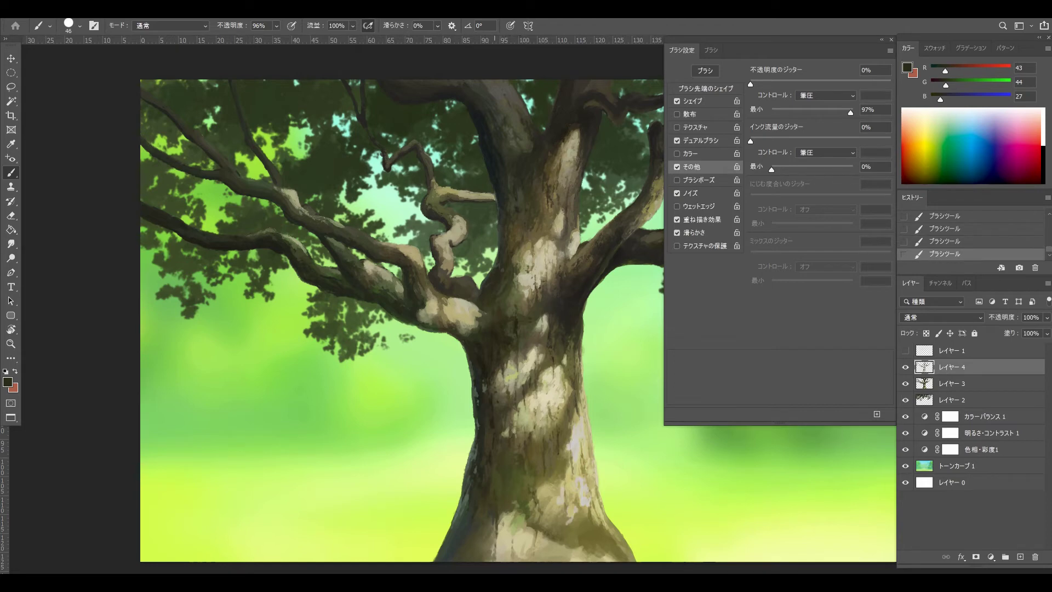
left_click(493, 360, "alt")
key("ctrl+z")
left_click(496, 359, "alt")
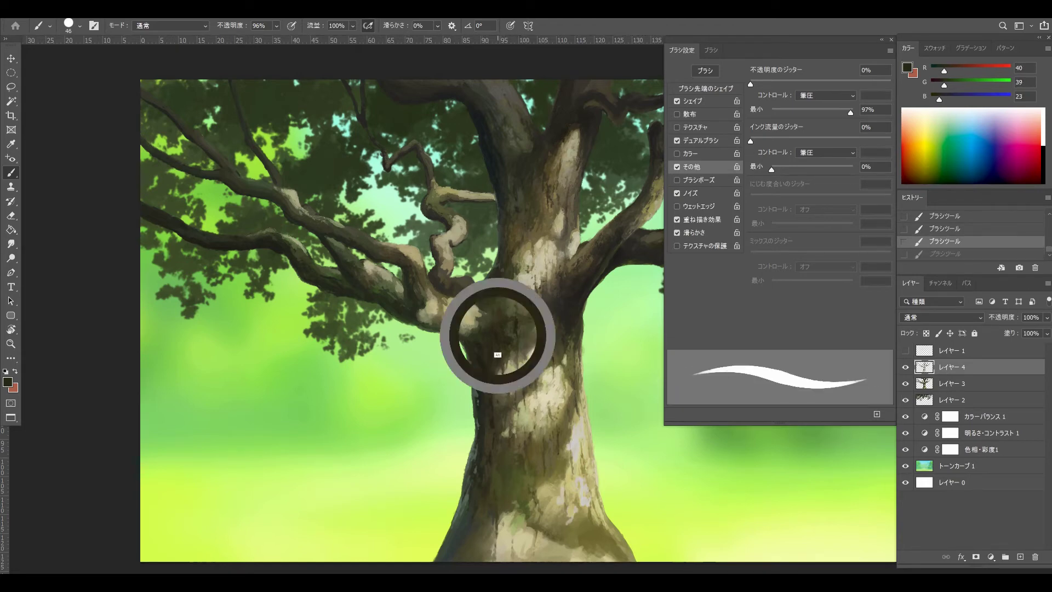
key("ctrl+shift+z")
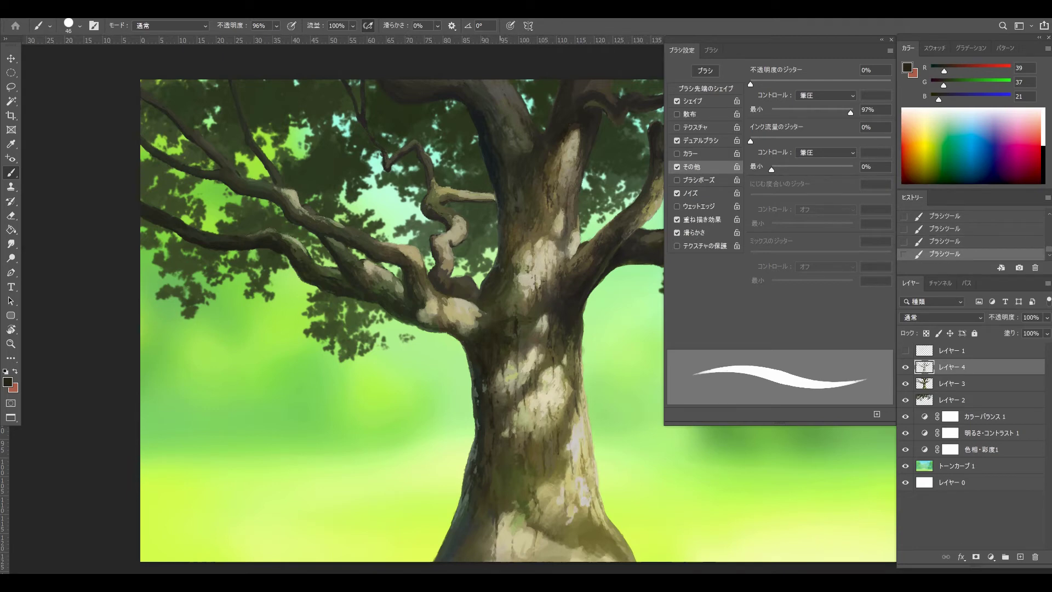
Reduce the brush to 28 px and blend the bark shadow below the trunk's fork with sampled tones
left_click(517, 314, "alt")
key("bracketleft")
key("bracketleft")
key("bracketleft")
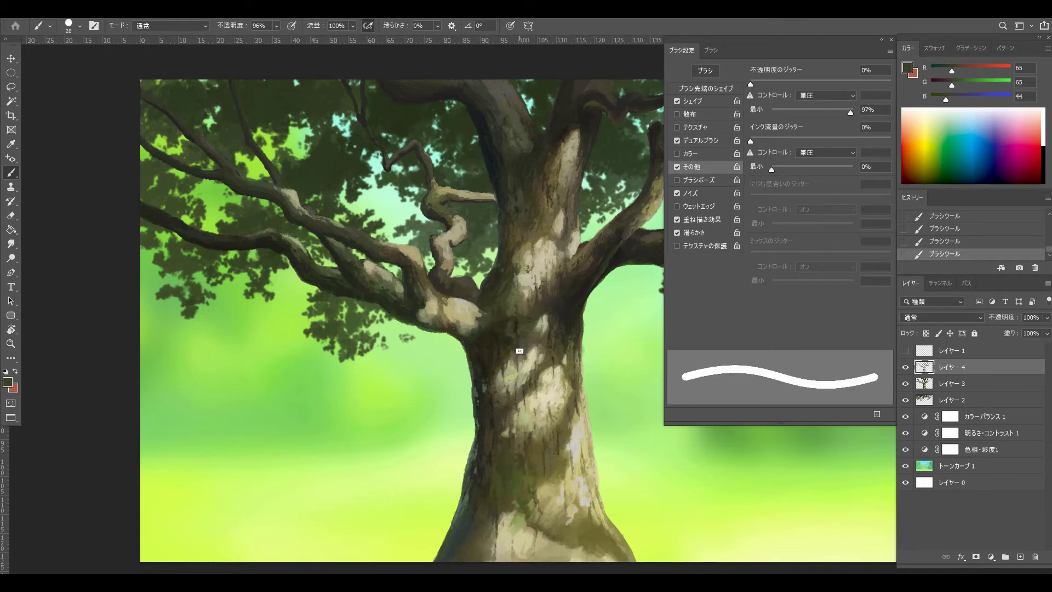
left_click(518, 349, "alt")
left_click(513, 349, "alt")
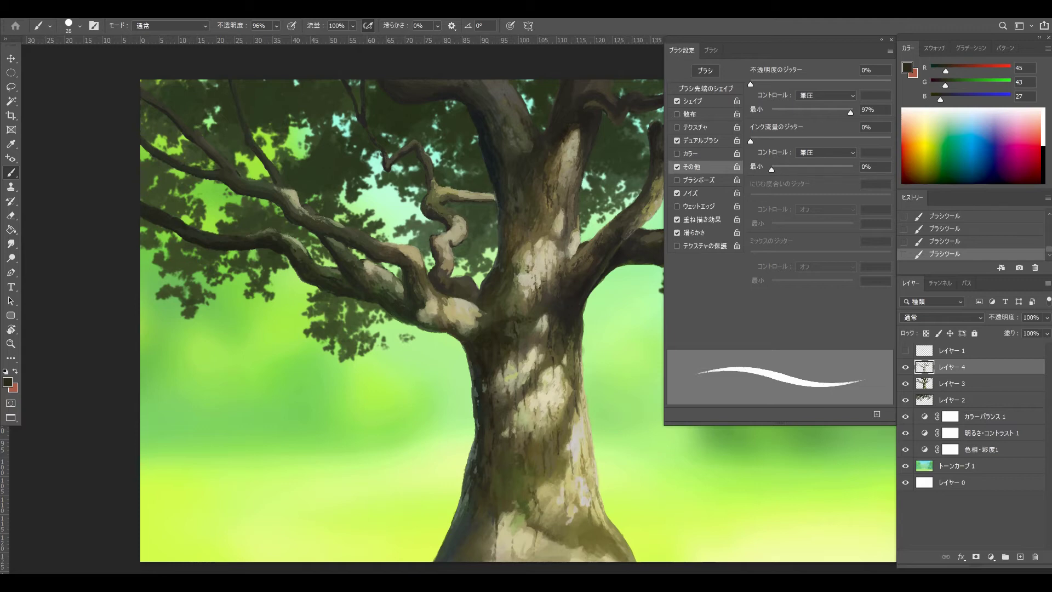
Add olive-brown strokes to the trunk shadow below the fork with a 34 px brush and sampled bark tones
left_click_drag(527, 315, 529, 314)
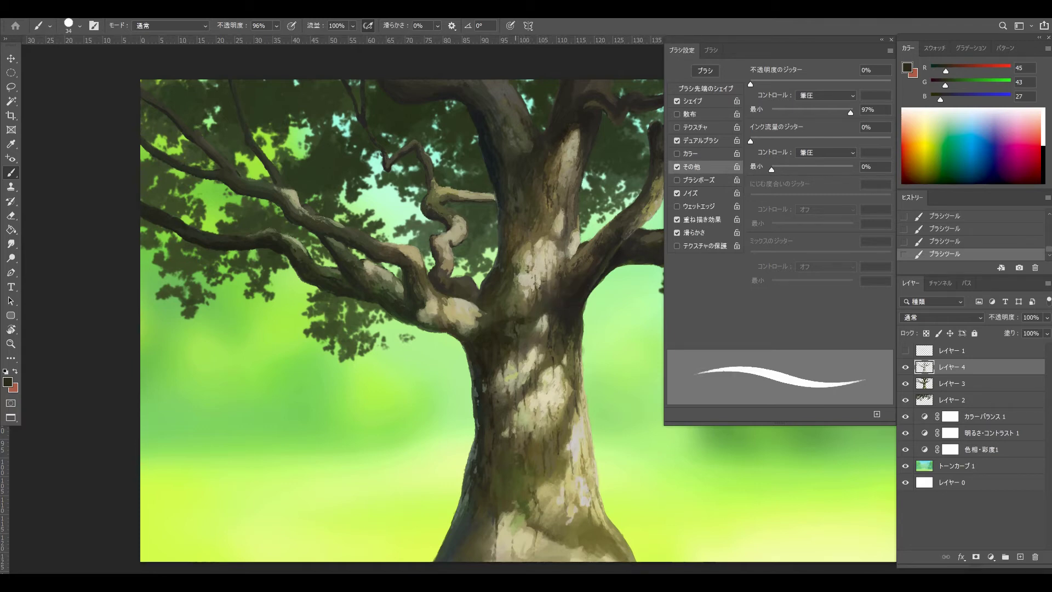
left_click(514, 339, "alt")
left_click(527, 343, "alt")
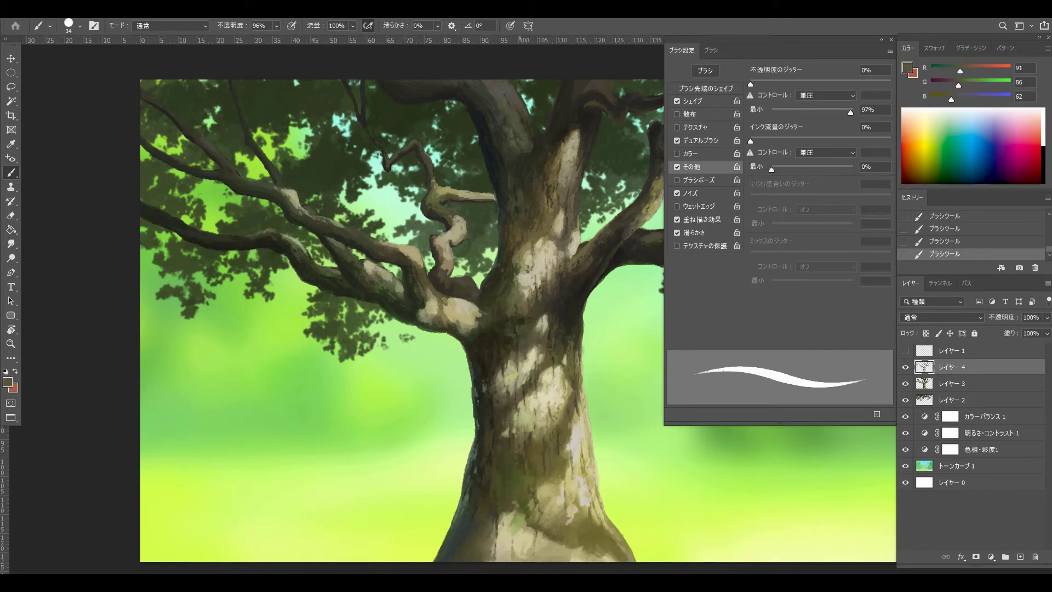
left_click(517, 333, "alt")
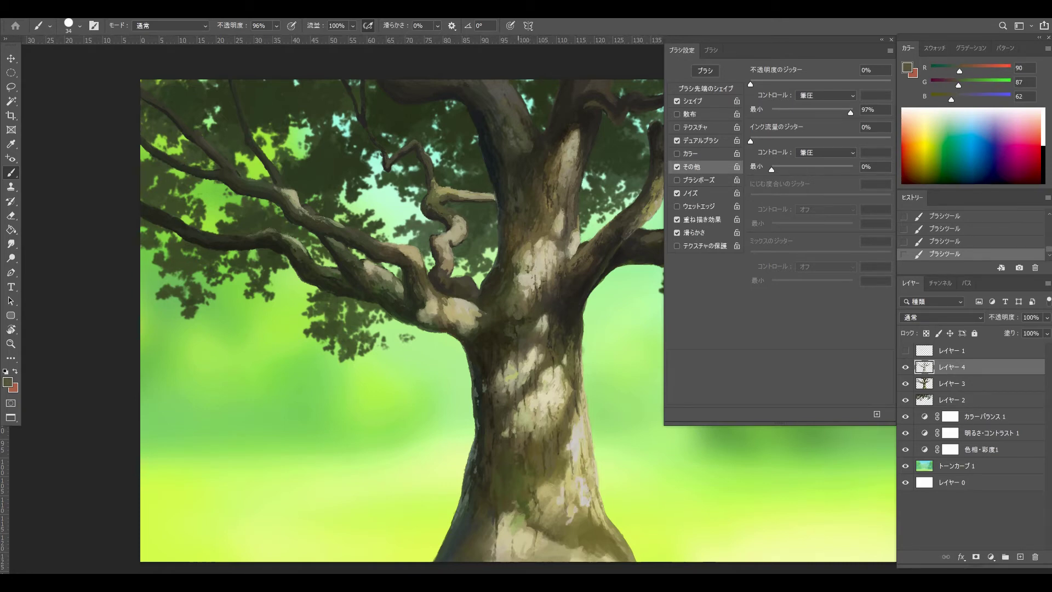
key("ctrl+z")
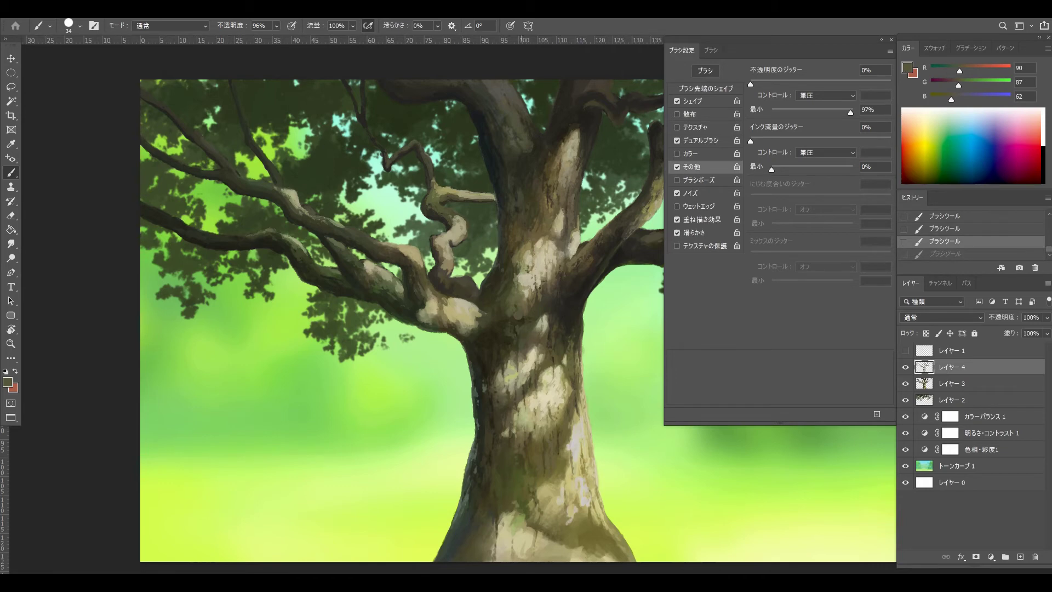
key("ctrl+shift+z")
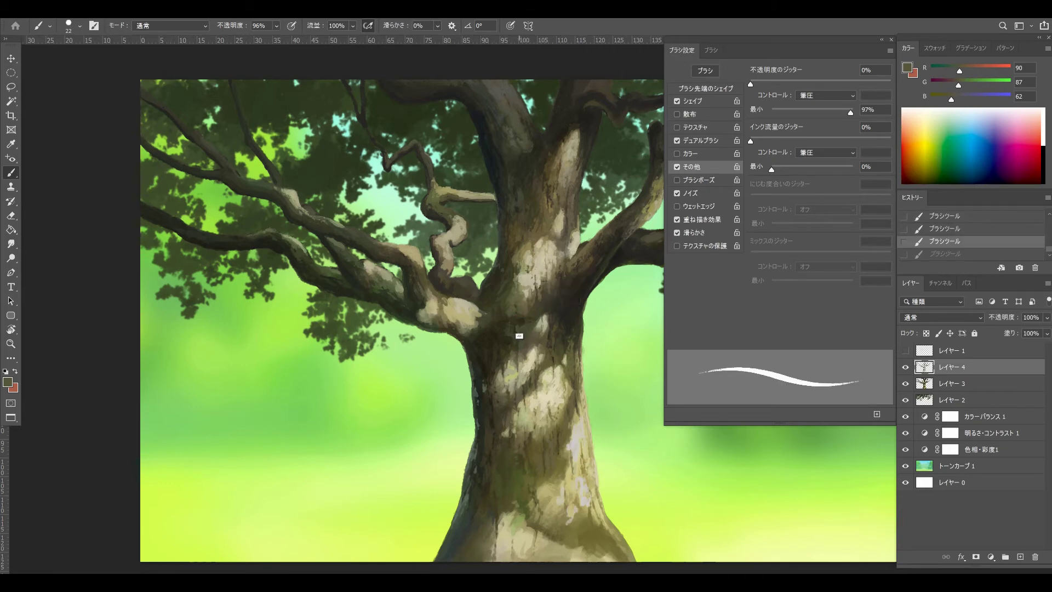
Detail the bark in the shadow below the fork with sampled olive tones, reducing the brush from 22 to 17 px
left_click(519, 332, "alt")
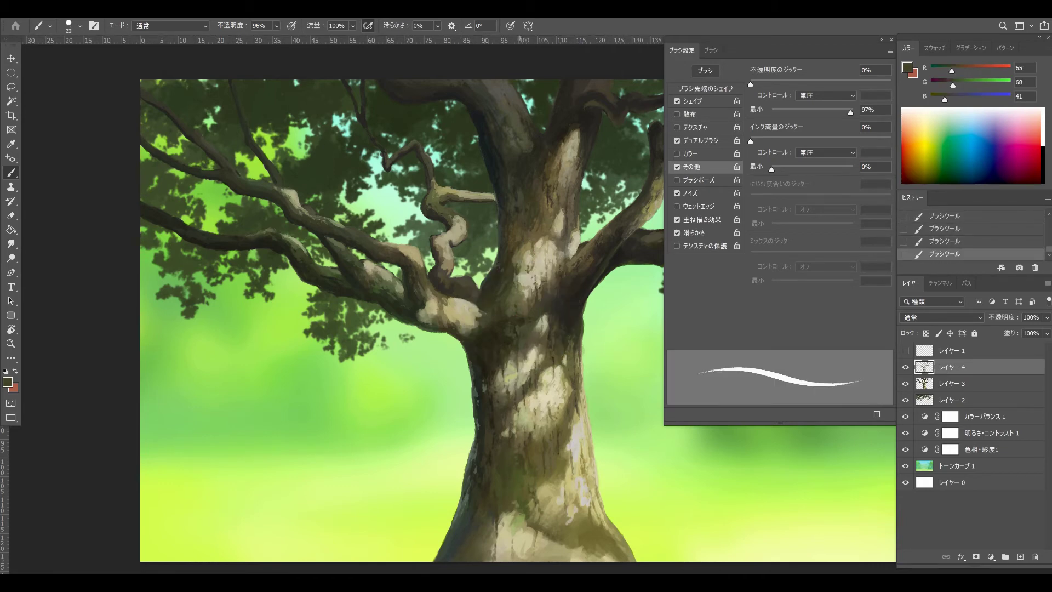
left_click(525, 344, "alt")
left_click(525, 344, "alt")
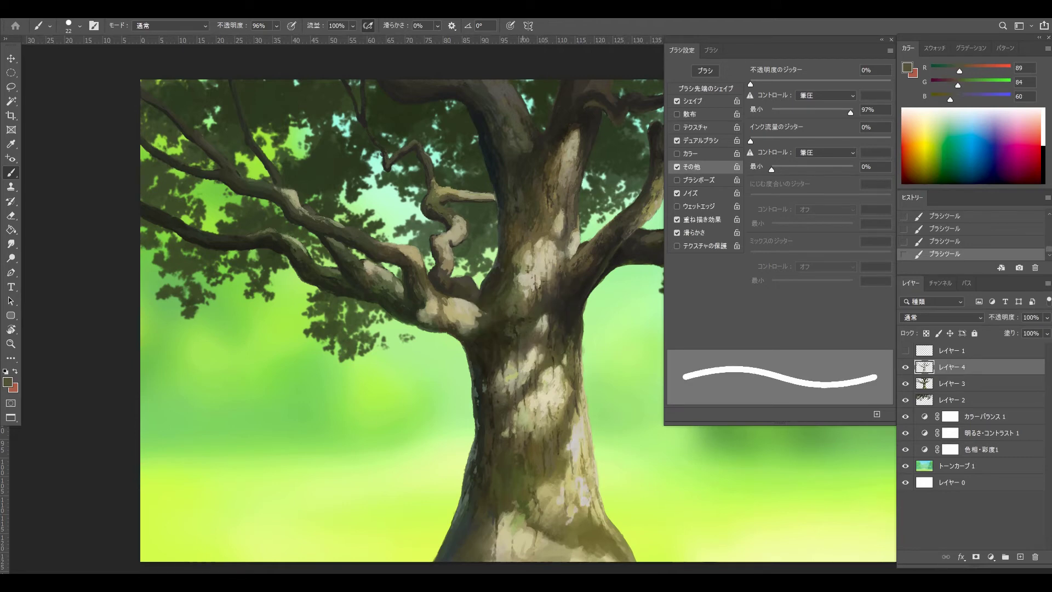
left_click(517, 318, "alt")
left_click(519, 318, "alt")
key("bracketleft")
left_click(521, 318, "alt")
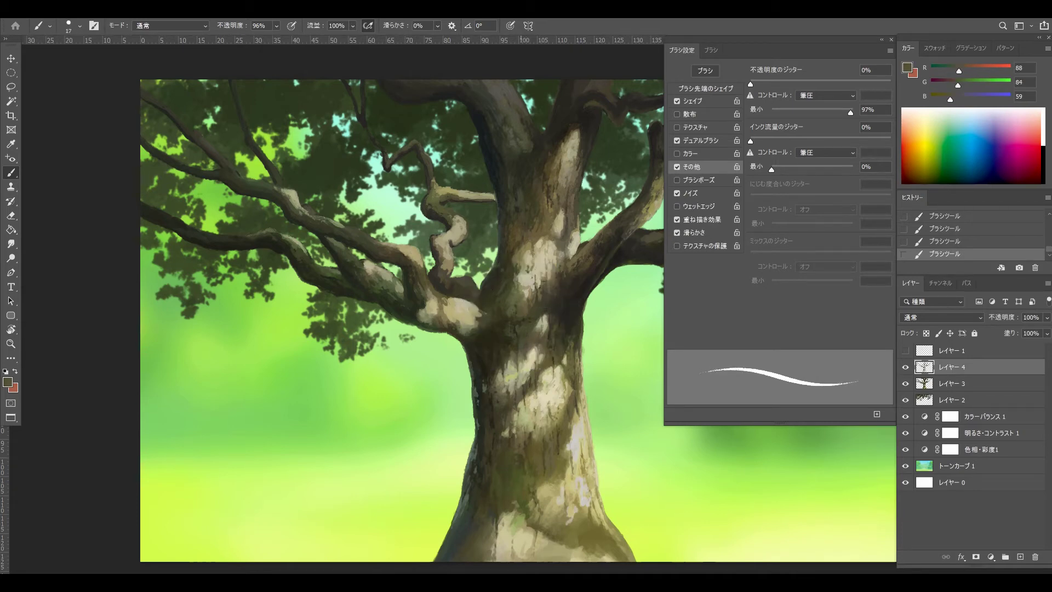
Hide the brush settings and refine the lower right branch and the trunk's highlight area with sampled tones
key("F5")
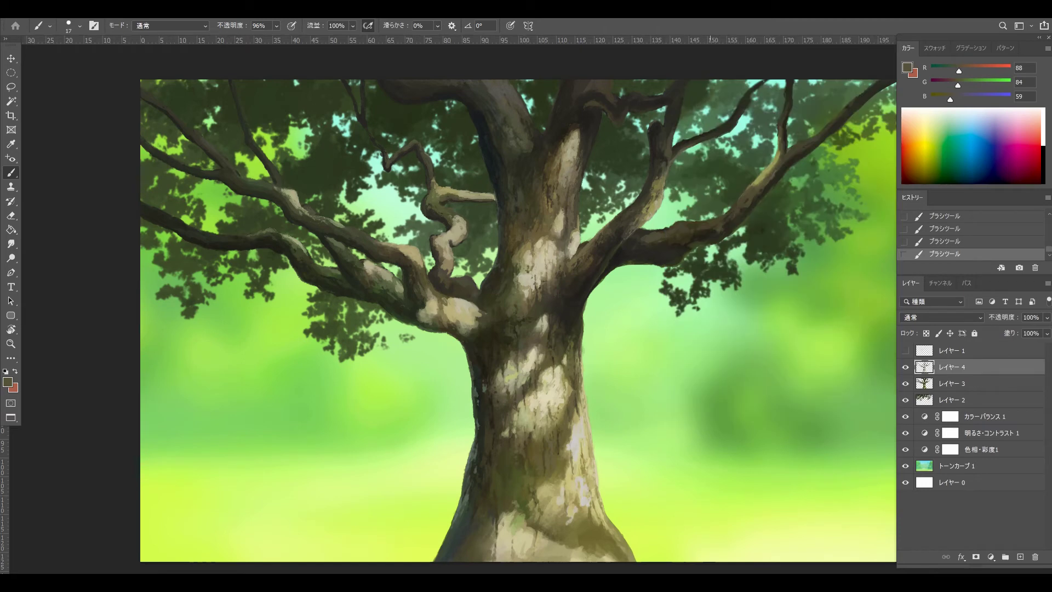
left_click(693, 257, "alt")
left_click(522, 241, "alt")
left_click(522, 260, "alt")
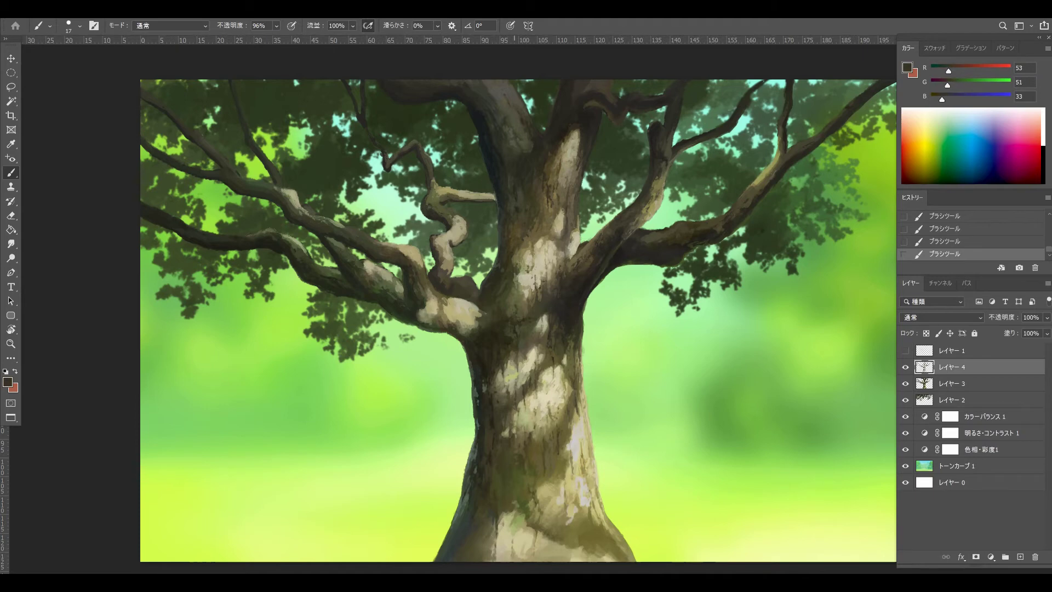
Paint fine bark detail along the left edge of the upper trunk at 17 px, sampling dark and grey-green tones
key("ctrl+z")
left_click(508, 244)
left_click(508, 242, "alt")
left_click(507, 239, "alt")
left_click(508, 238, "alt")
left_click(505, 220)
left_click(505, 220, "alt")
left_click(505, 219, "alt")
left_click(497, 260, "alt")
left_click(495, 286, "alt")
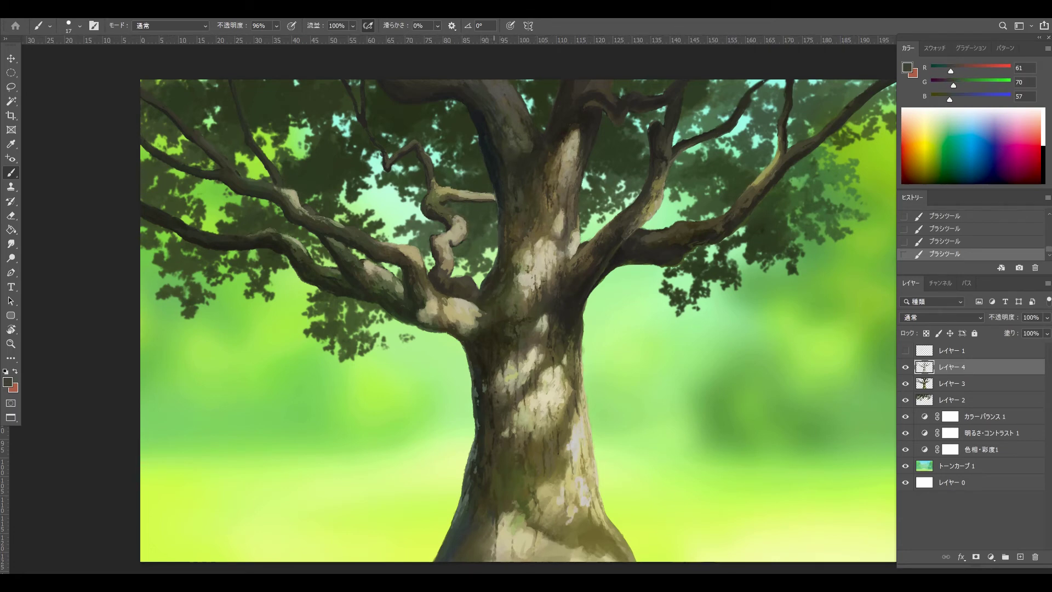
left_click(495, 274, "alt")
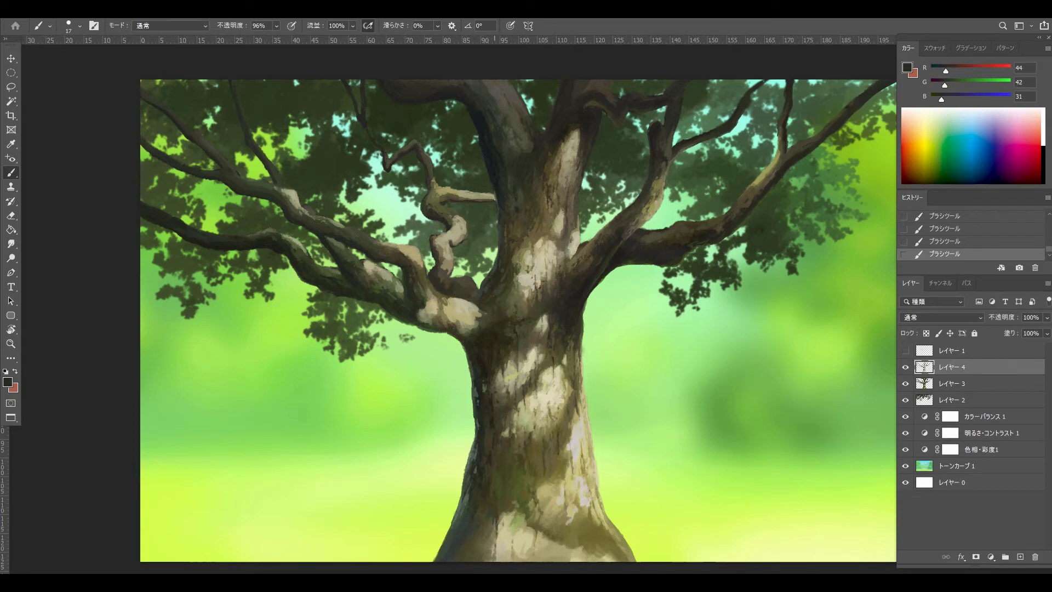
Refine the bark along the left side of the upper trunk at 17 px, alternating sampled olive and dark brown tones
left_click(501, 258, "alt")
left_click(524, 273, "alt")
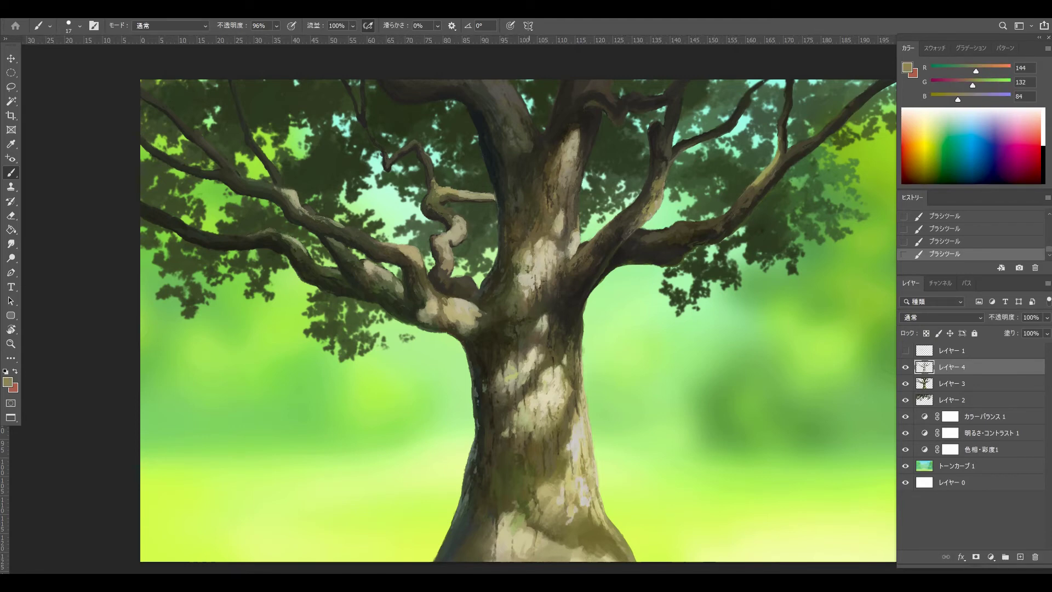
left_click(514, 214, "alt")
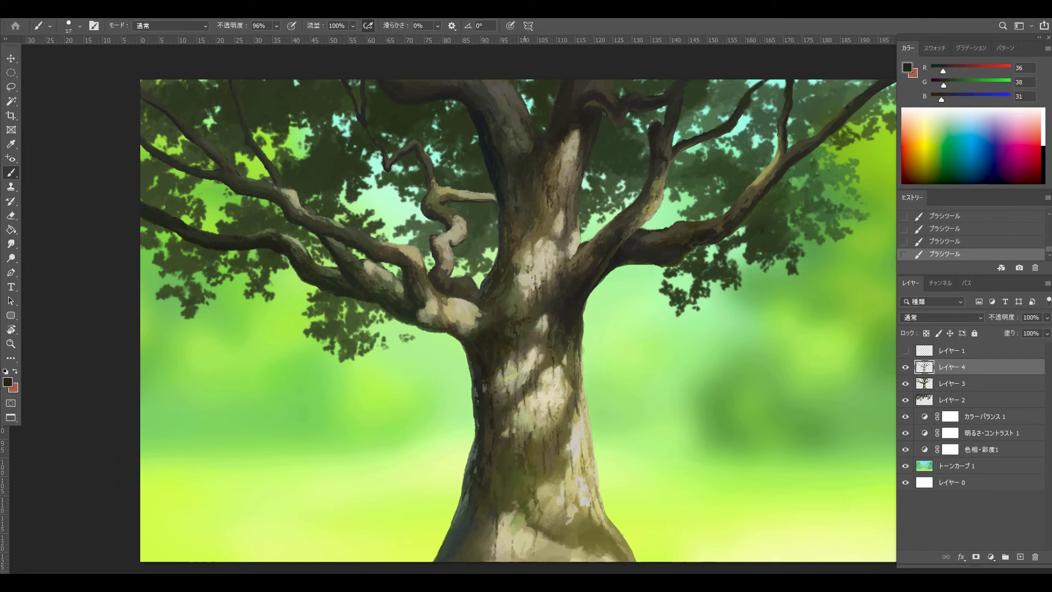
left_click(515, 214, "alt")
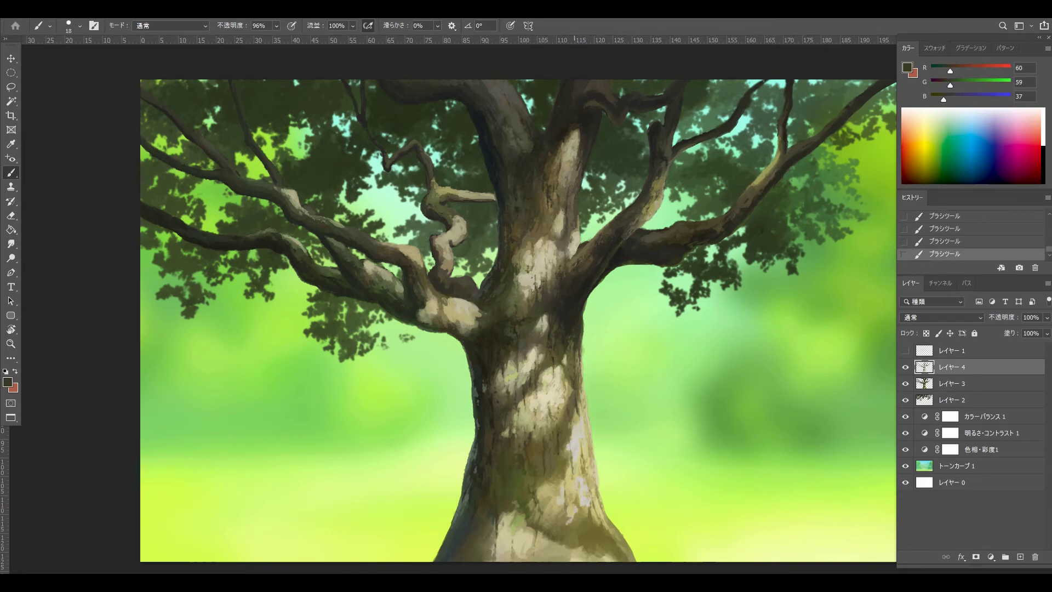
left_click(515, 214, "alt")
Enlarge the brush to 27 px and blend sampled dark olive tones where the lower right branch joins the trunk
left_click_drag(653, 313, 669, 296)
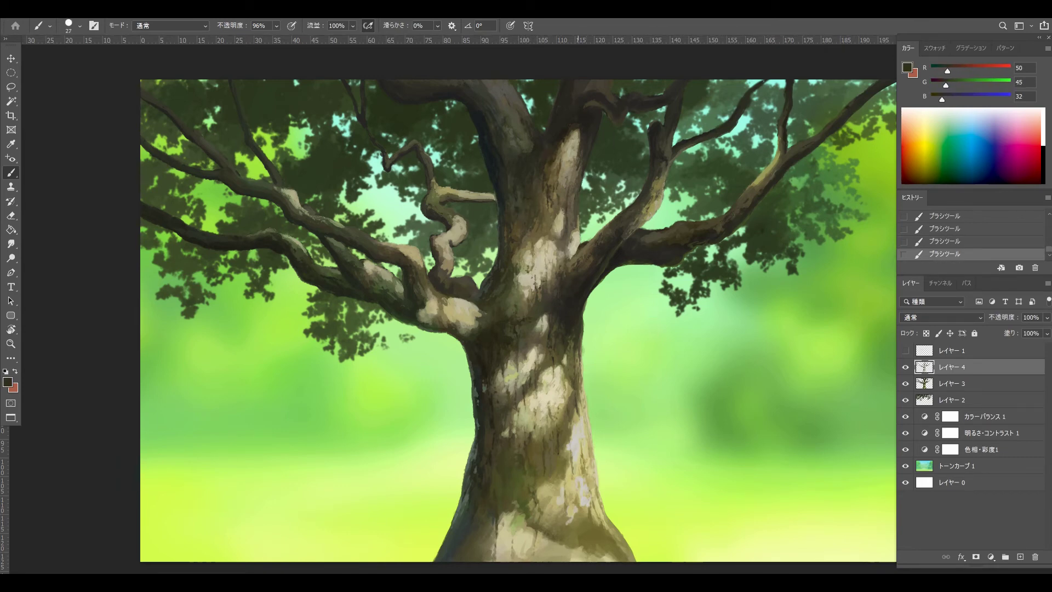
left_click(657, 241, "alt")
left_click(658, 241, "alt")
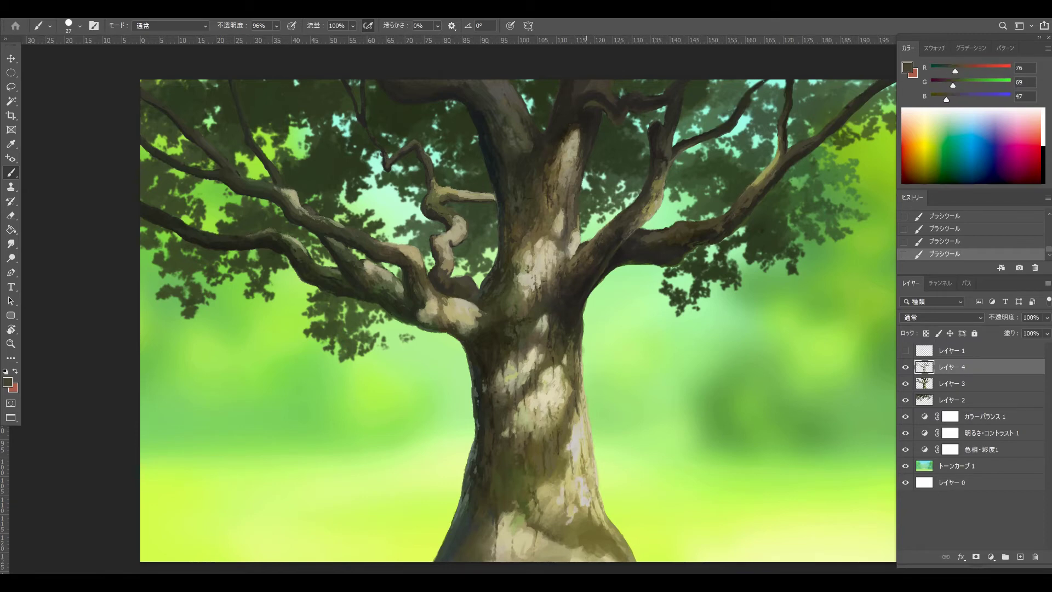
left_click(579, 255, "alt")
left_click(566, 251, "alt")
left_click(606, 188, "alt")
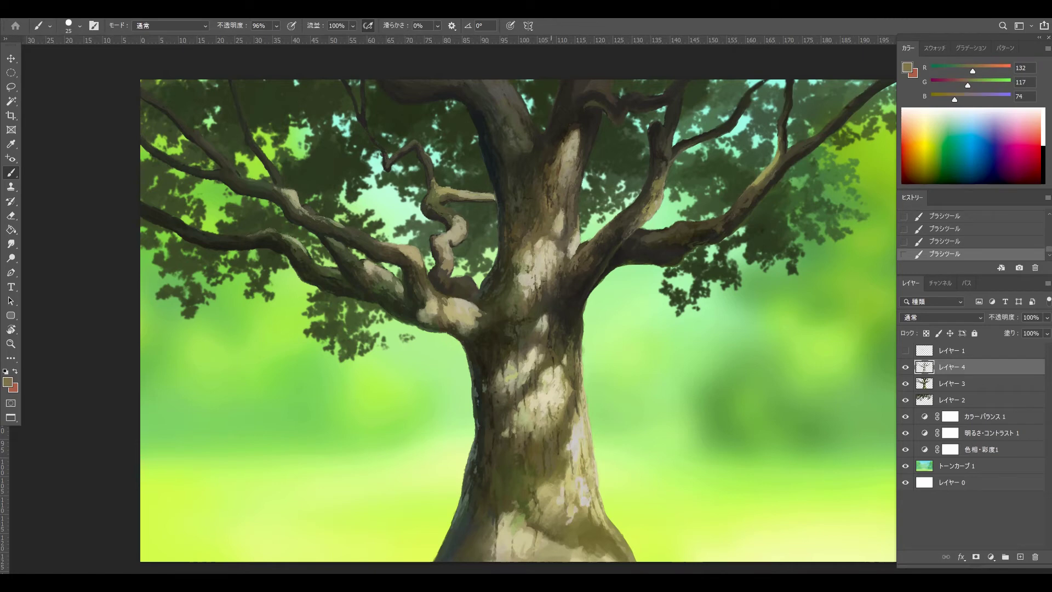
Detail the bark around the trunk's fork with sampled brown tones, reducing the brush from 25 to 17 px
key("bracketleft")
left_click(537, 227, "alt")
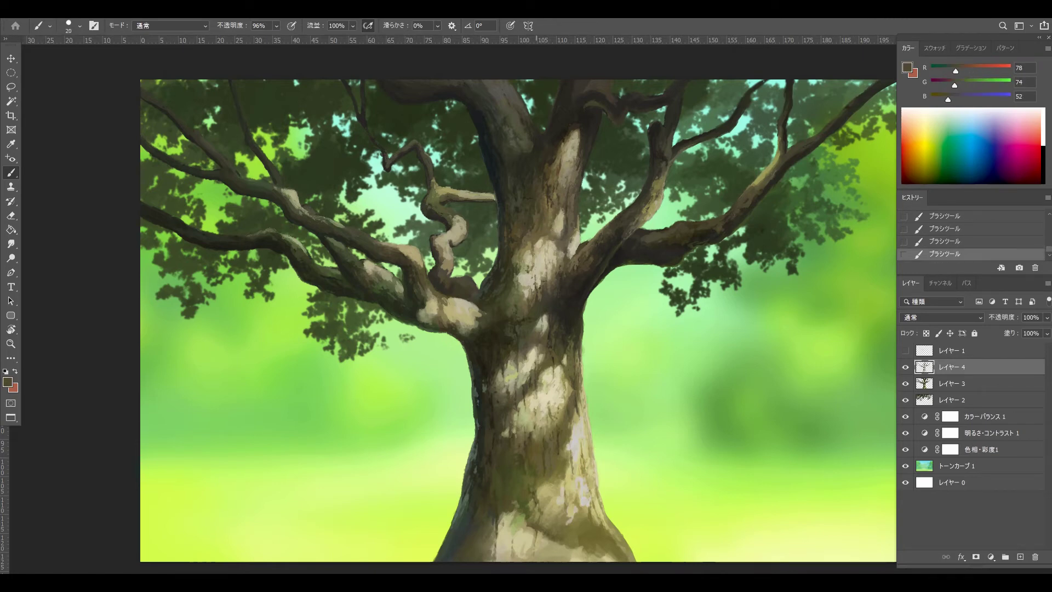
key("bracketleft")
left_click(487, 351, "alt")
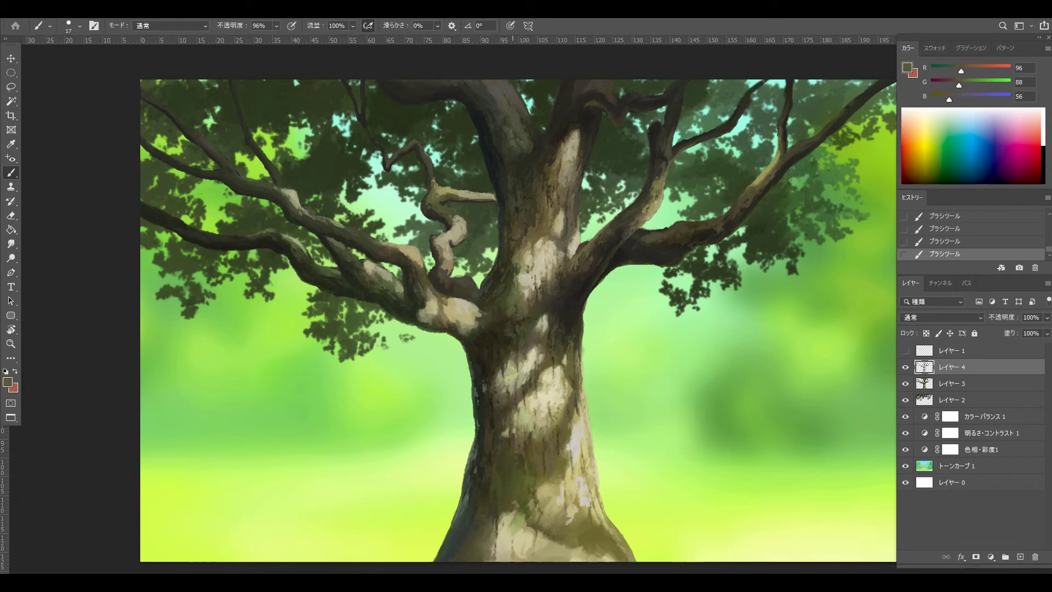
Touch up the shadow below the fork with sampled olive tones at 24 px, and undo the last stroke made at 16 px
key("bracketright")
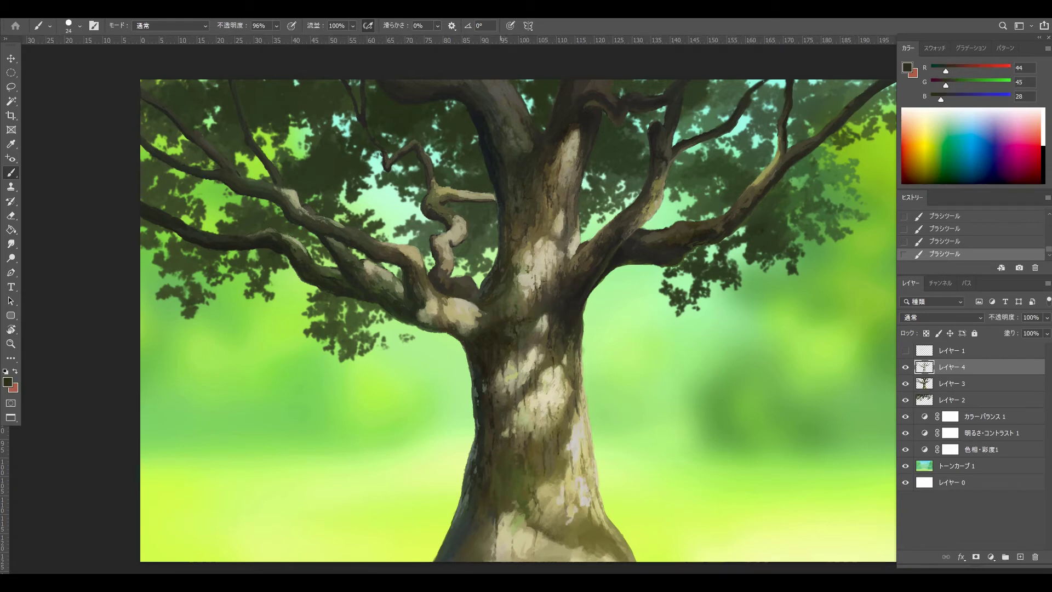
left_click(497, 336, "alt")
left_click(494, 301, "alt")
left_click(489, 311, "alt")
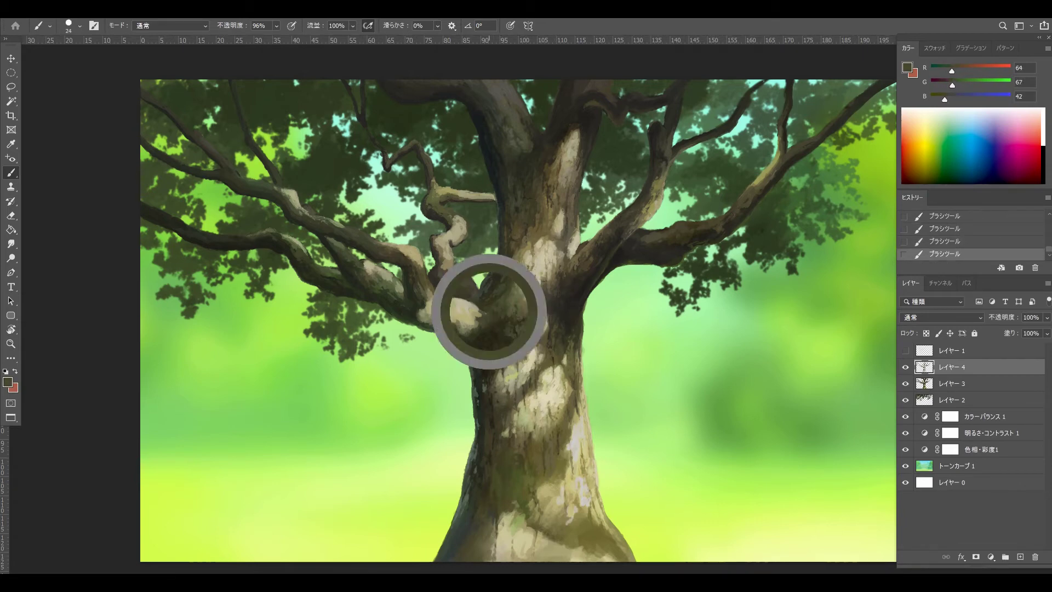
key("bracketleft")
left_click_drag(515, 343, 554, 345)
key("ctrl+z")
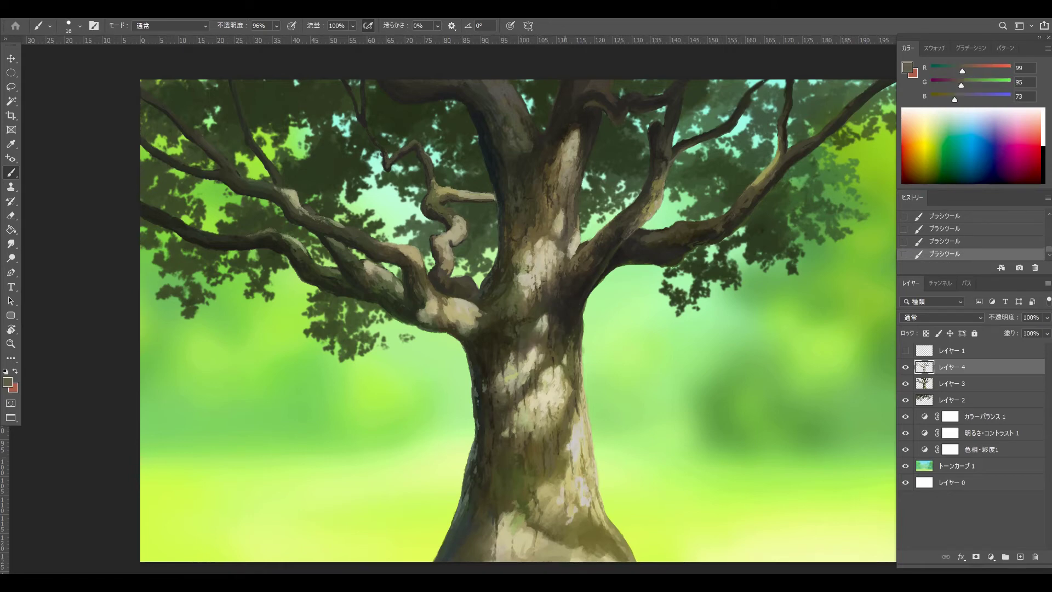
Deepen the bark shadow on the lower trunk's left side with sampled dark tones, enlarging the brush to 31 px
left_click(557, 439, "alt")
left_click(492, 425, "alt")
key("bracketright")
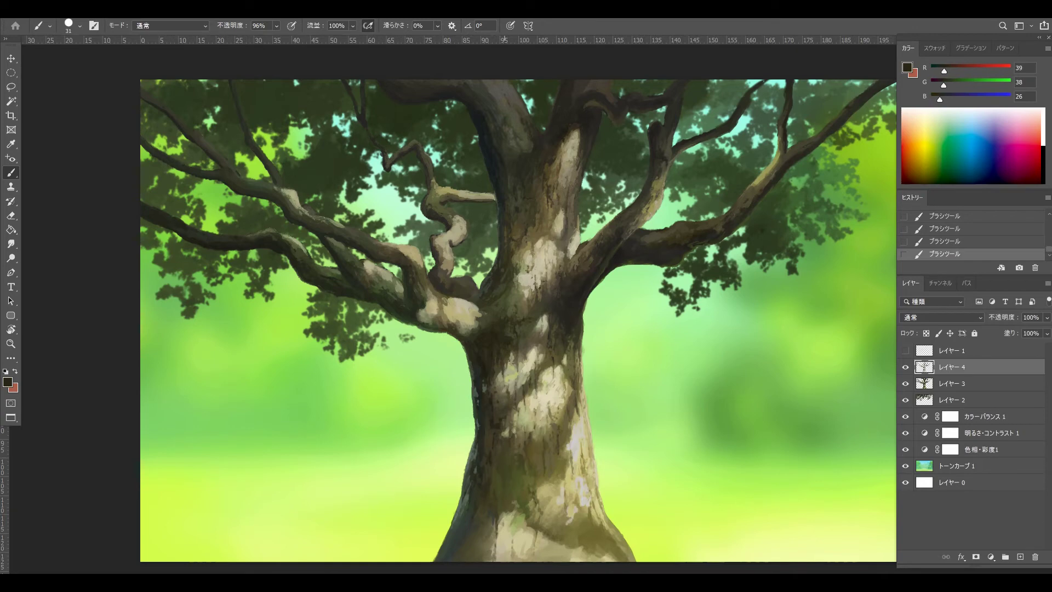
left_click(493, 425, "alt")
key("F5")
key("F5")
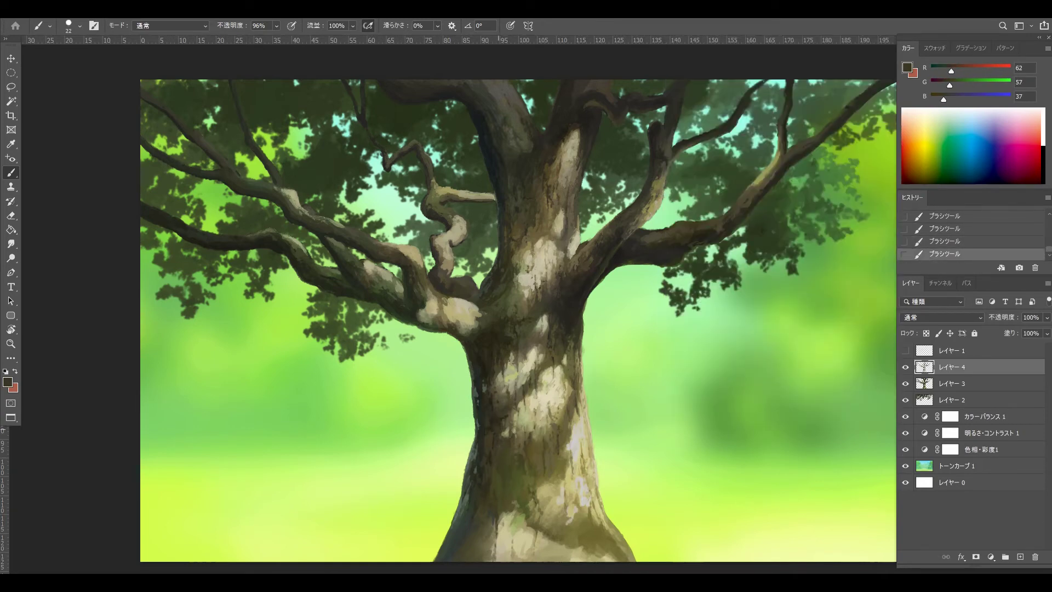
Paint dark bark texture down the left side of the lower trunk with sampled tones, using 22 and 28 px brushes
left_click(491, 448, "alt")
left_click(490, 448, "alt")
left_click(486, 393, "alt")
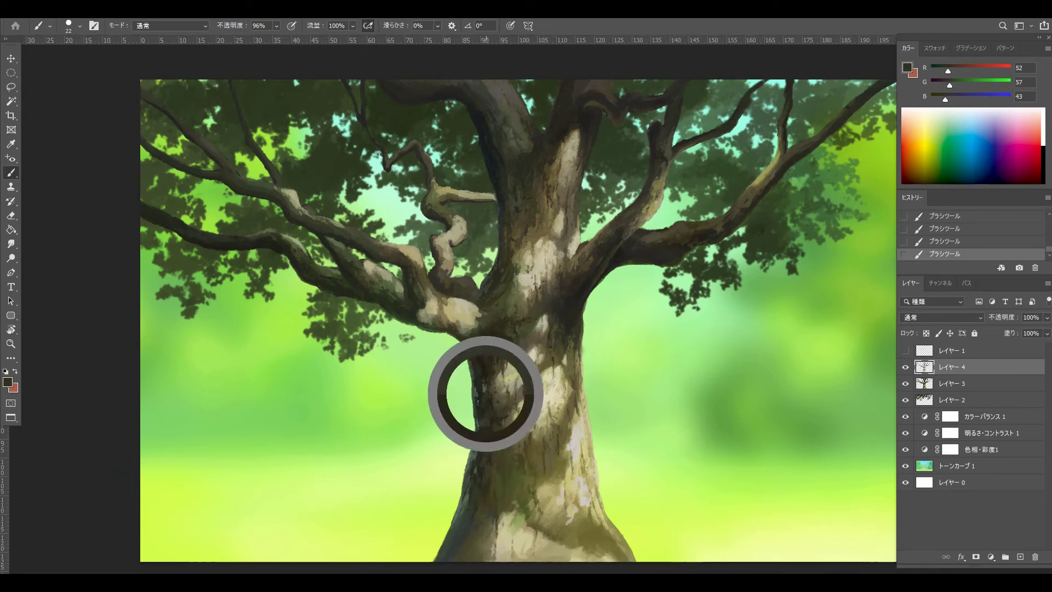
left_click(475, 482, "alt")
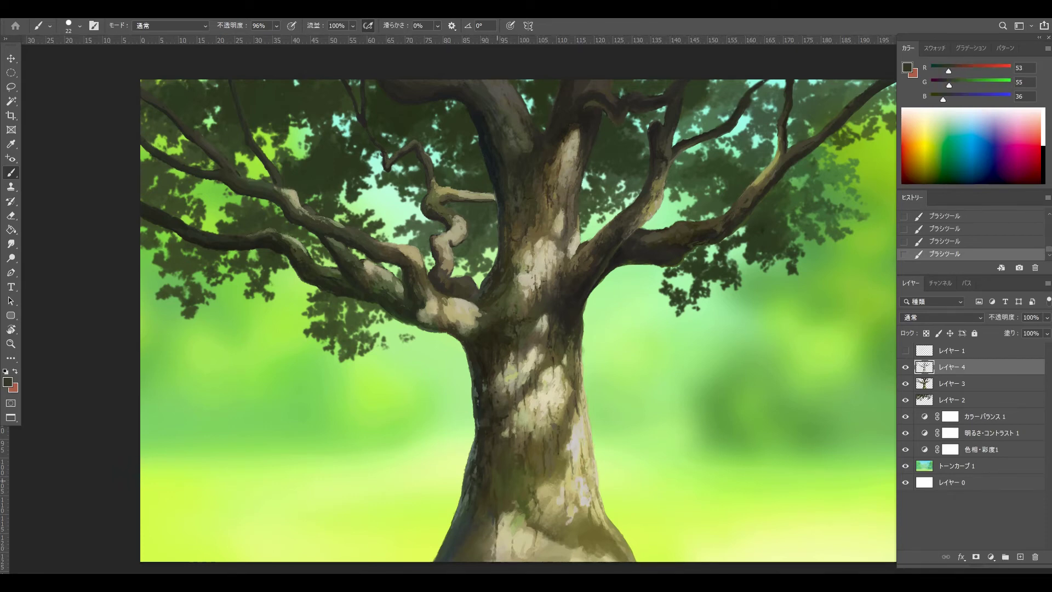
key("]")
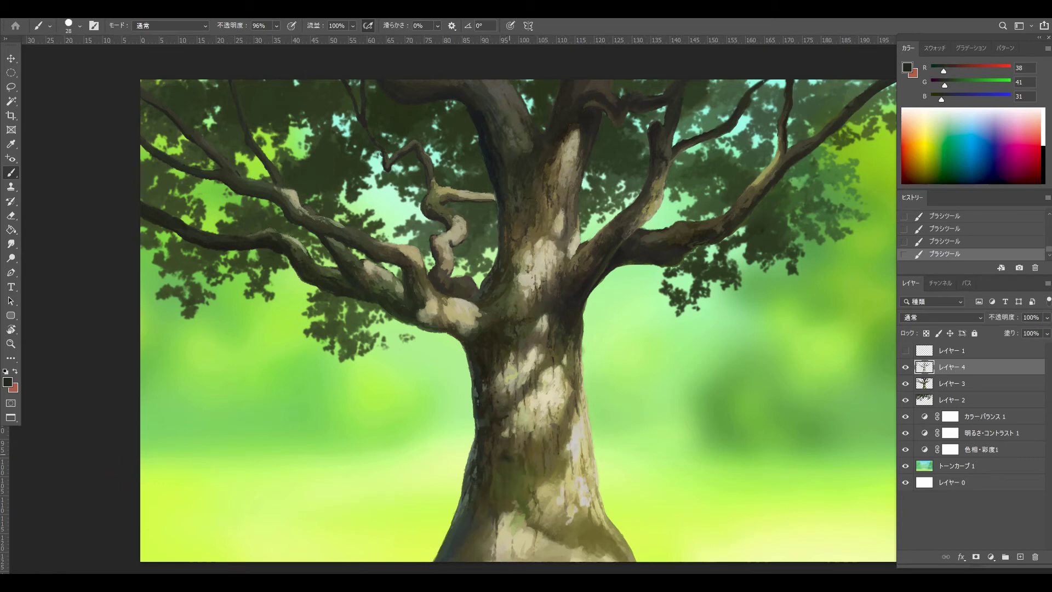
left_click(509, 482, "alt")
Touch up the upper trunk and the lower right branch with sampled brown tones at 28 px
left_click(580, 180, "alt")
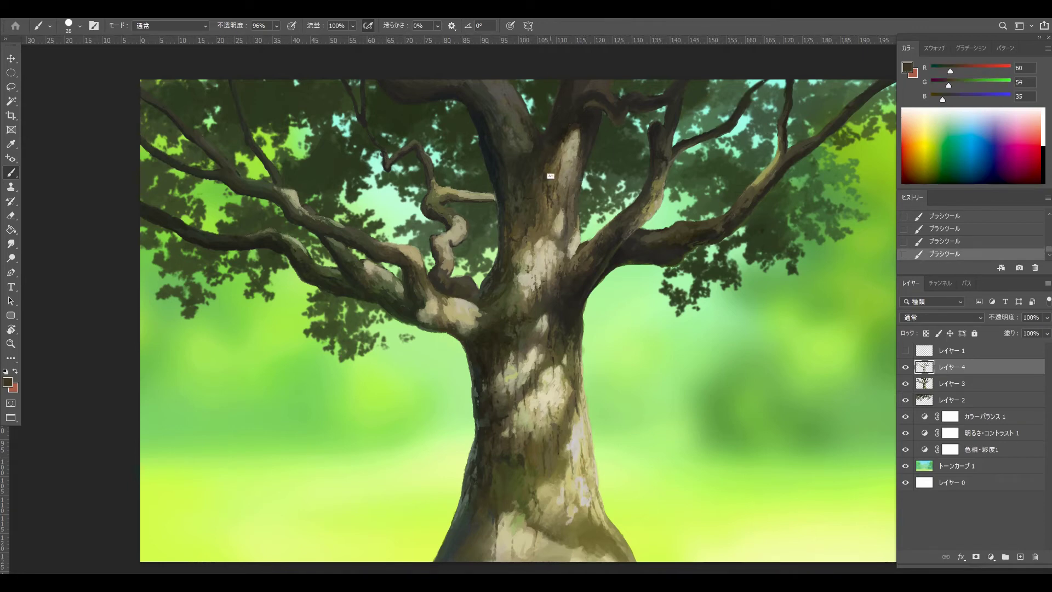
left_click(515, 174, "alt")
left_click(718, 212, "alt")
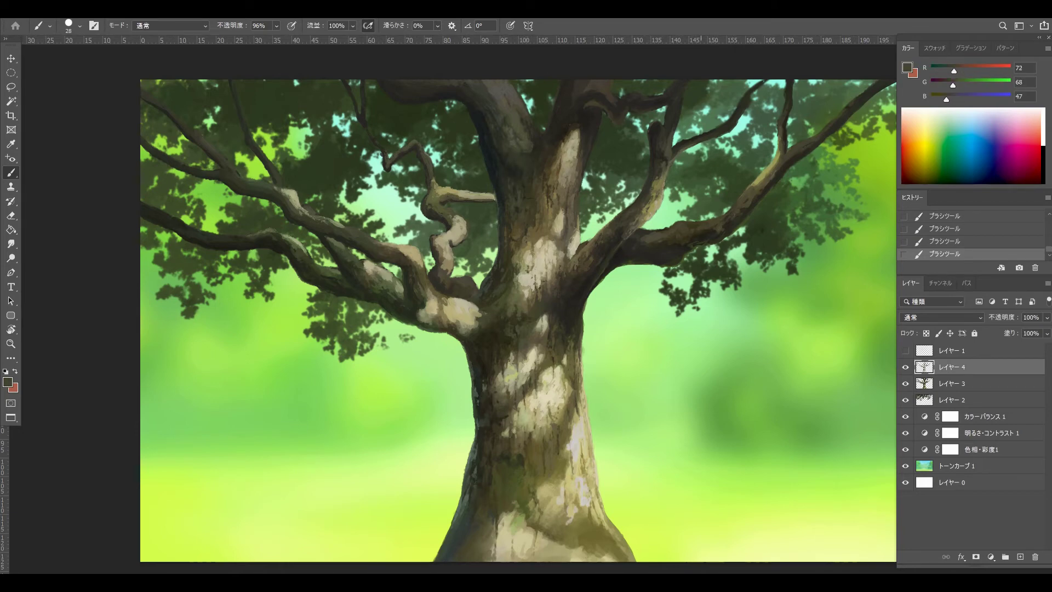
left_click(718, 212)
left_click(682, 232, "alt")
left_click(672, 248)
Try strokes with a sampled tone near the fork using a 23 px brush, and undo the last two strokes
key("bracketleft")
key("bracketleft")
key("bracketleft")
left_click(497, 297, "alt")
key("ctrl+z")
key("F5")
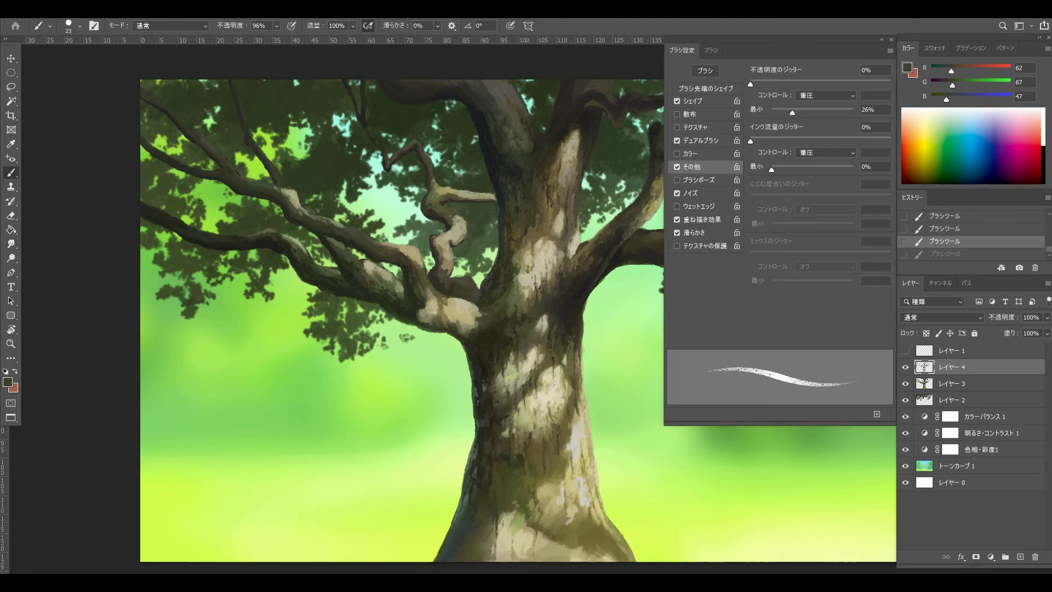
key("F5")
key("ctrl+z")
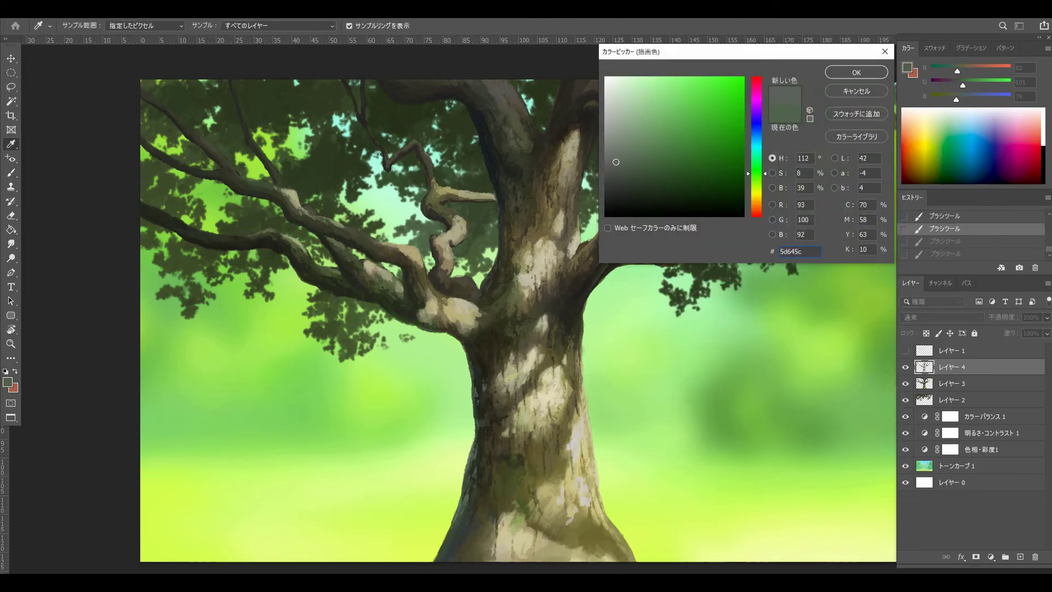
Add fine muted grey-green bark strokes to the middle trunk's left side at 17 px, sampling neighbouring tones
key("ctrl+shift+z")
key("ctrl+shift+z")
left_click_drag(499, 393, 490, 393)
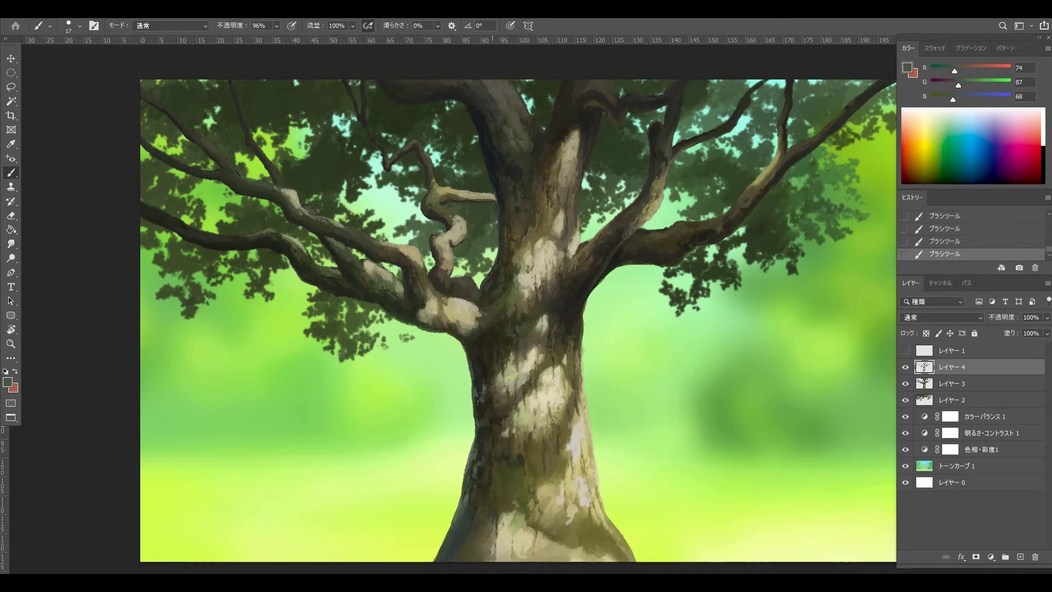
left_click(535, 367, "alt")
left_click(536, 367, "alt")
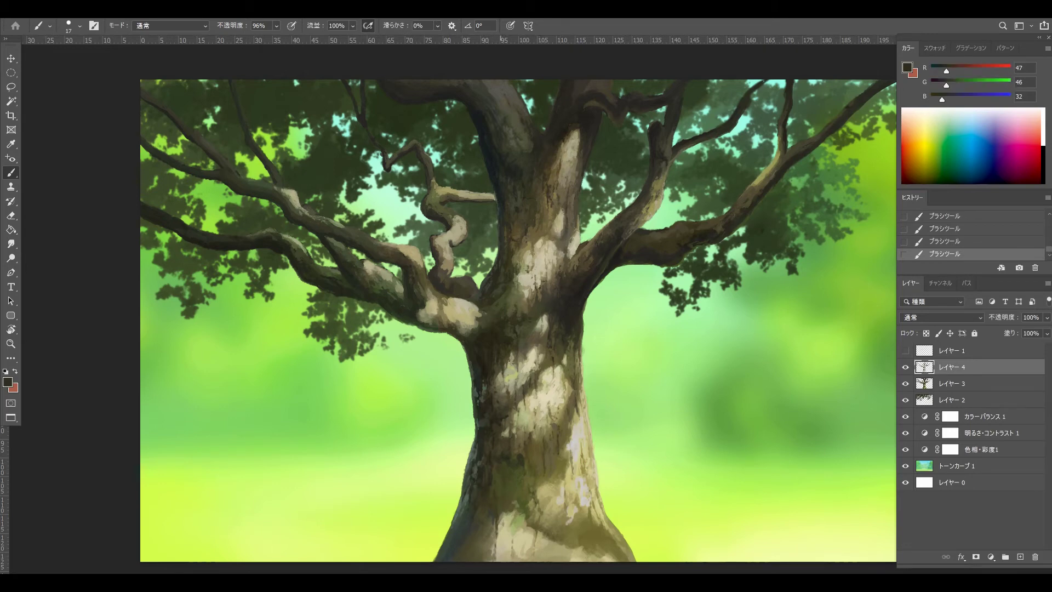
Broaden the brush to 33 px and paint sampled dark tones into the shadow beside the trunk's dappled highlights
key("bracketright")
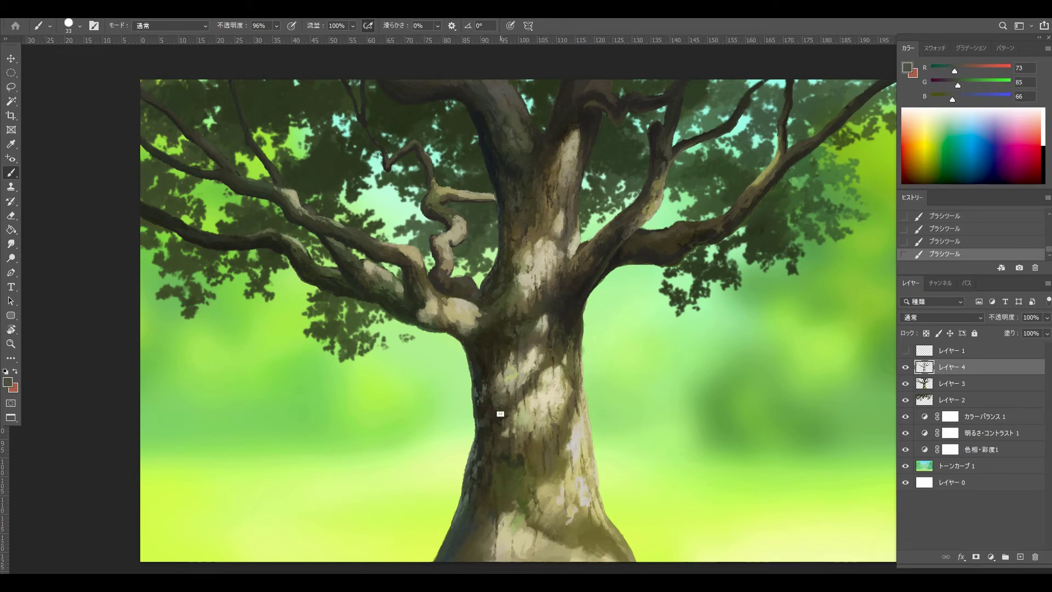
left_click(501, 414, "alt")
left_click(520, 372, "alt")
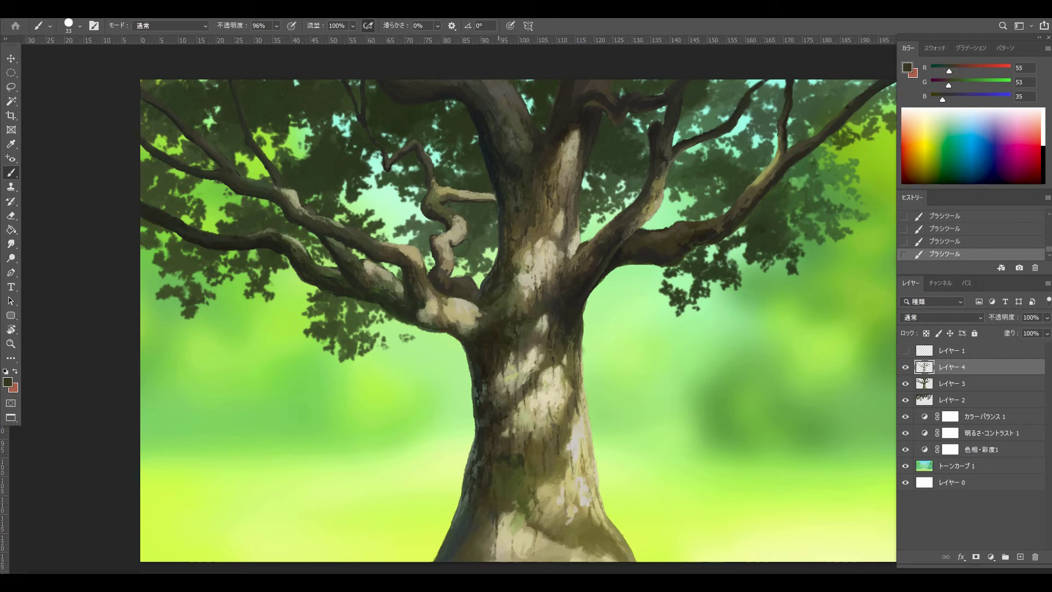
Refine the bark light and shadow from the trunk to the lower left branch's base with a smaller brush and sampled tones
key("bracketleft")
left_click(504, 370, "alt")
left_click(478, 312, "alt")
left_click(449, 342, "alt")
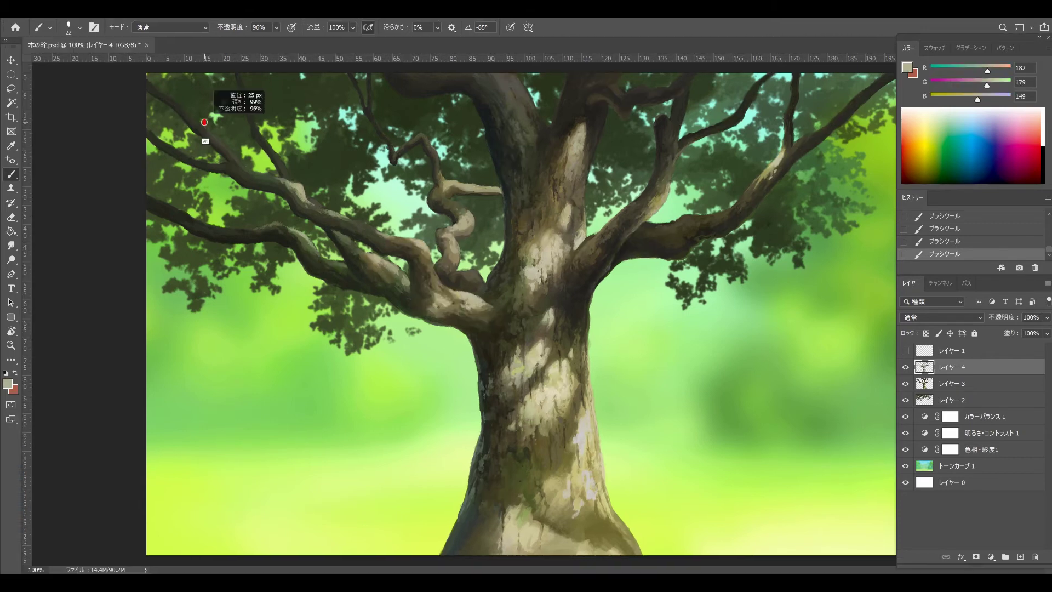
Change the screen mode and paint the upper left branch with a sampled dark tone at 26 px
key("f")
key("ctrl+z")
key("ctrl+shift+z")
left_click(202, 153, "alt")
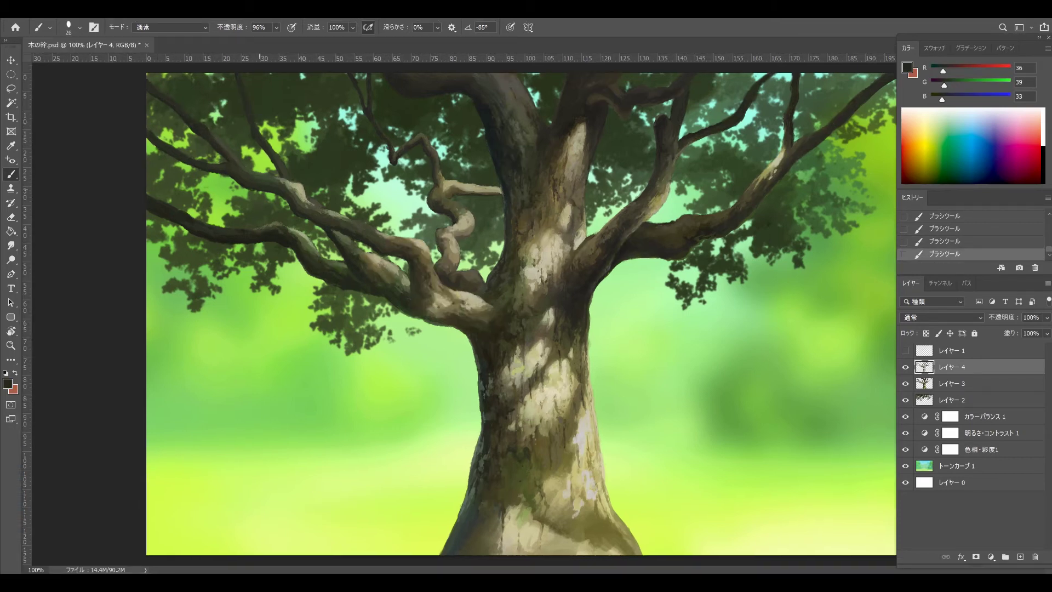
Shade and highlight the bend of the lower left branch at 23 px with sampled grey-green and light bark tones
left_click(273, 228, "alt")
left_click(300, 241, "alt")
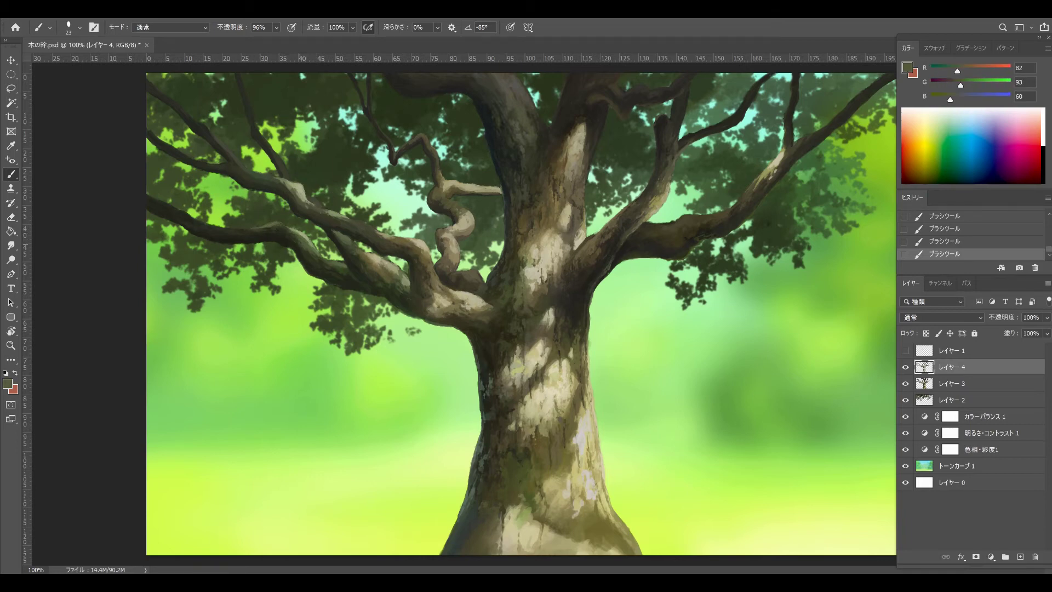
left_click(310, 244, "alt")
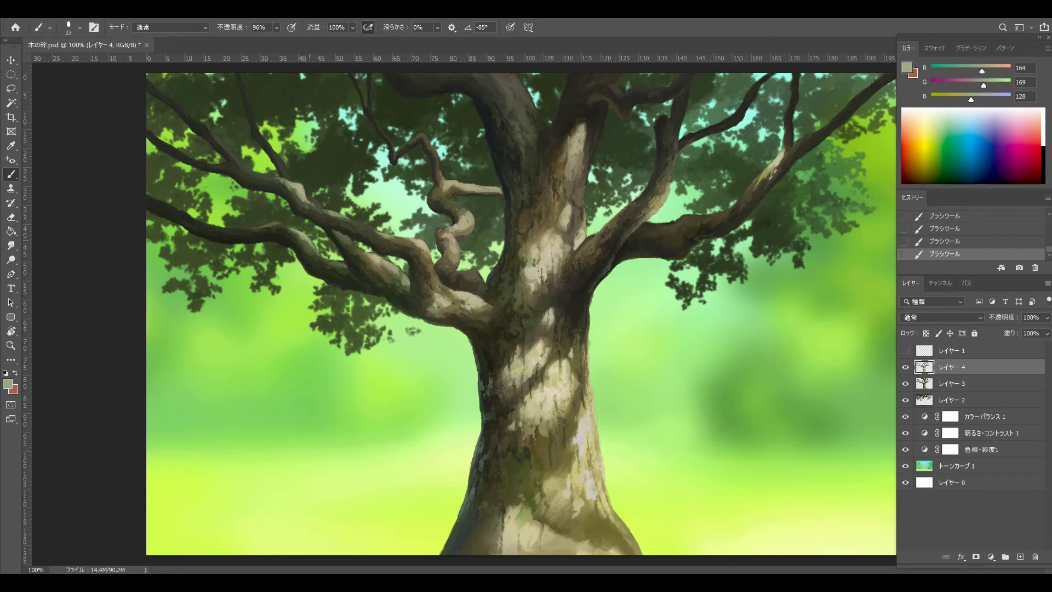
left_click(292, 229, "alt")
Refine the highlights and shadow along the outer part of the right branch with sampled tones, reducing the brush to 21 px
left_click(784, 171, "alt")
left_click(758, 181, "alt")
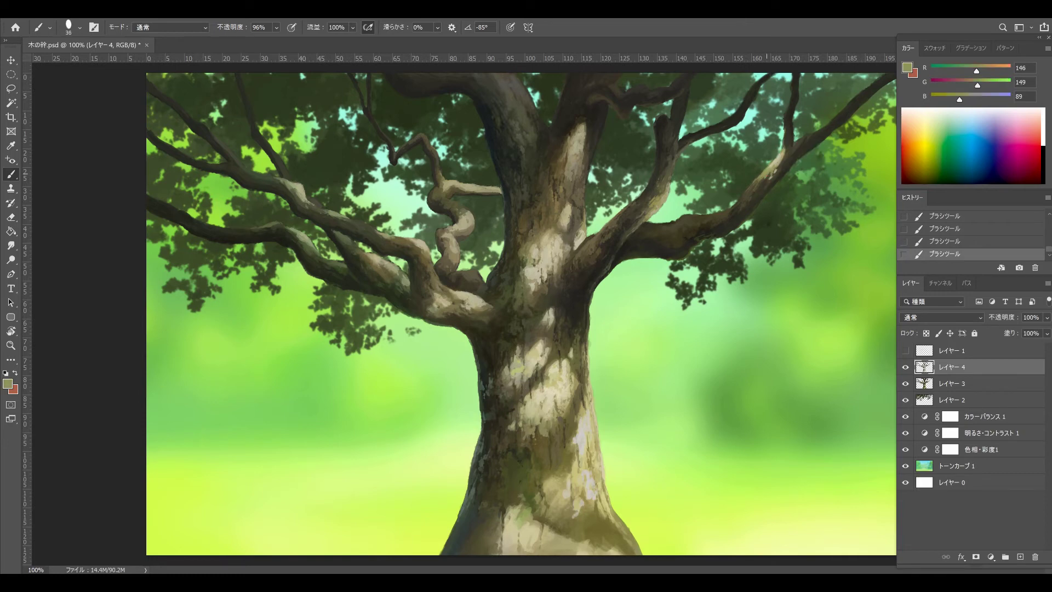
left_click(751, 209, "alt")
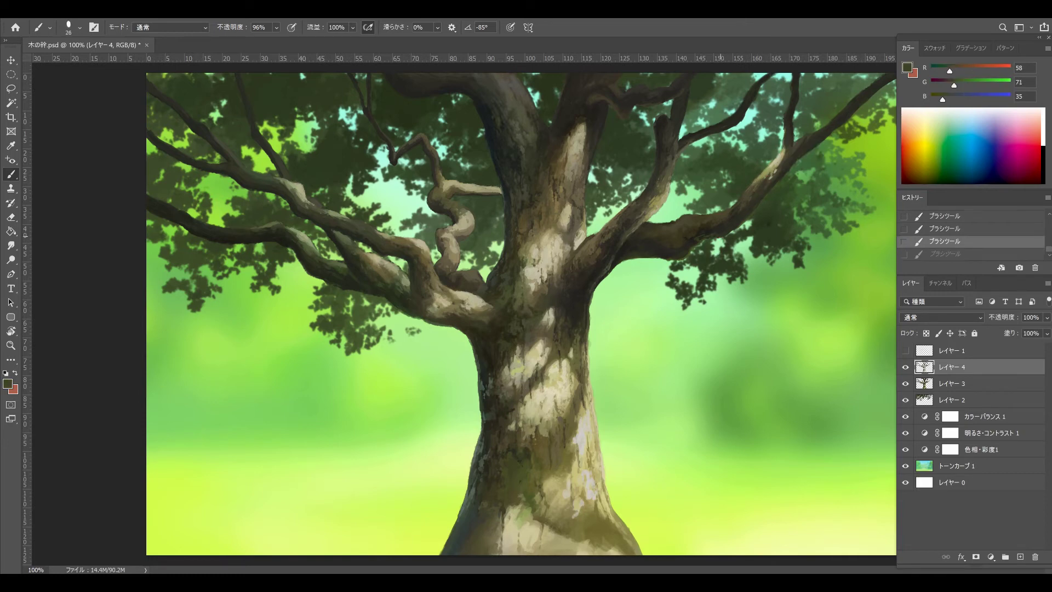
left_click(692, 256, "alt")
key("bracketleft")
key("bracketleft")
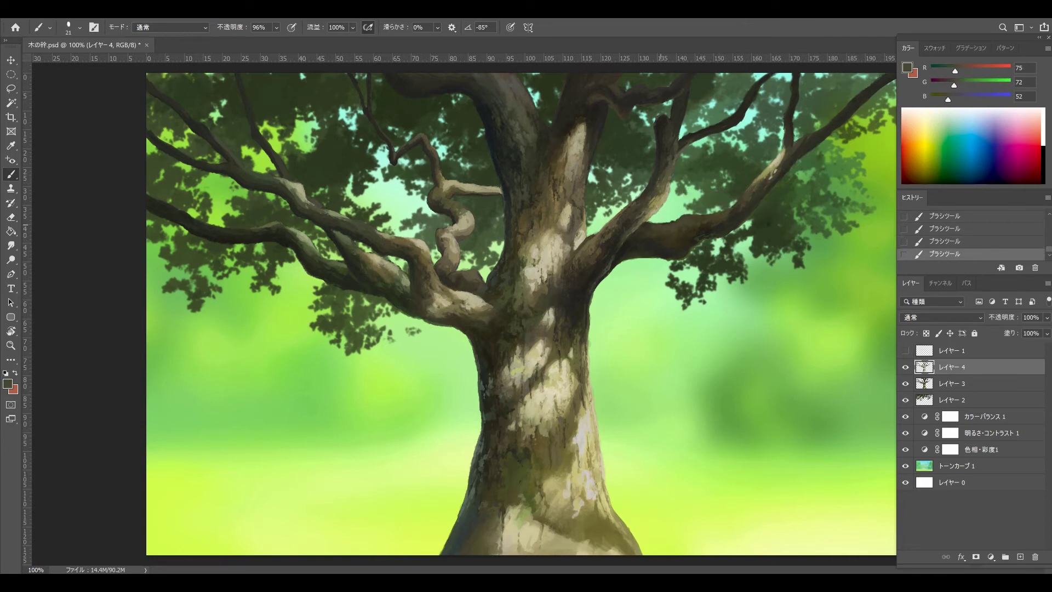
Paint broader brown shading along the lower right branch with an enlarged brush, sampling its bark tones
key("bracketright")
key("bracketright")
left_click(653, 241, "alt")
left_click(710, 216, "alt")
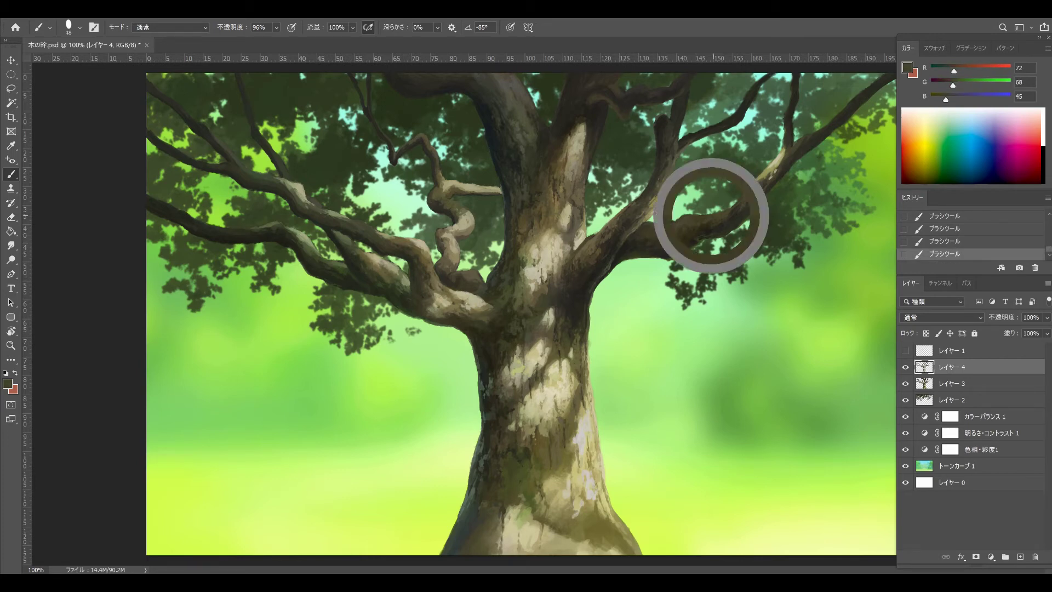
Reduce the brush to 31 px and refine the base and underside of the lower right branch with sampled dark tones
key("bracketleft")
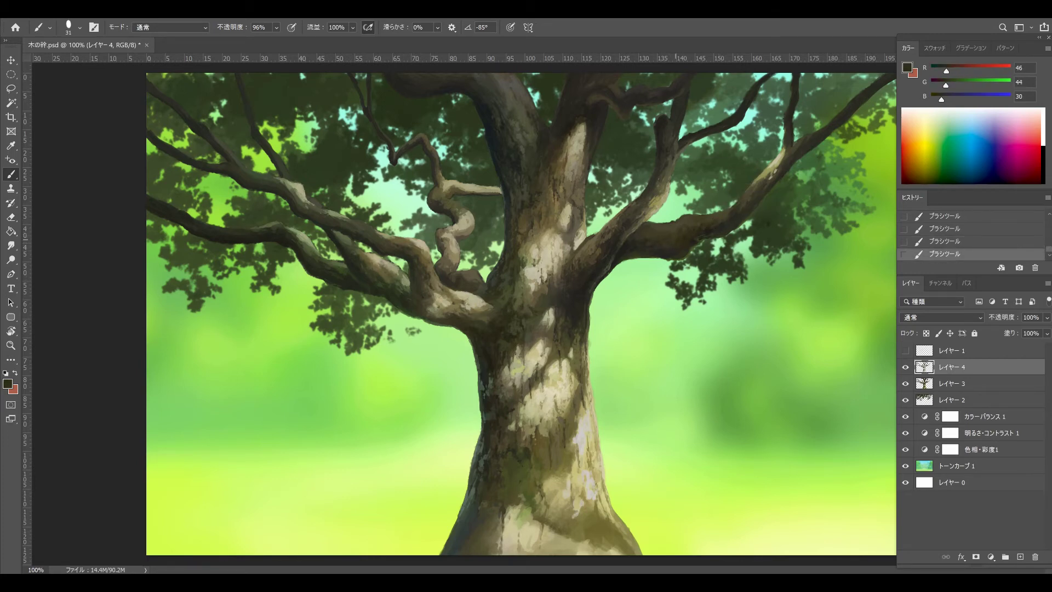
left_click(606, 250, "alt")
left_click(654, 245, "alt")
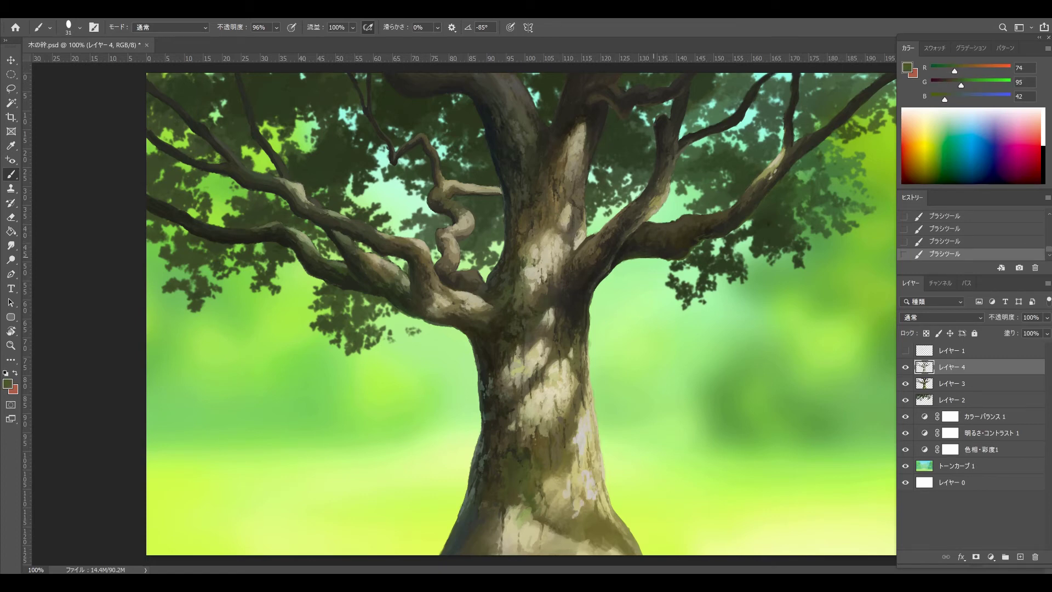
left_click(654, 245, "alt")
left_click(698, 260, "alt")
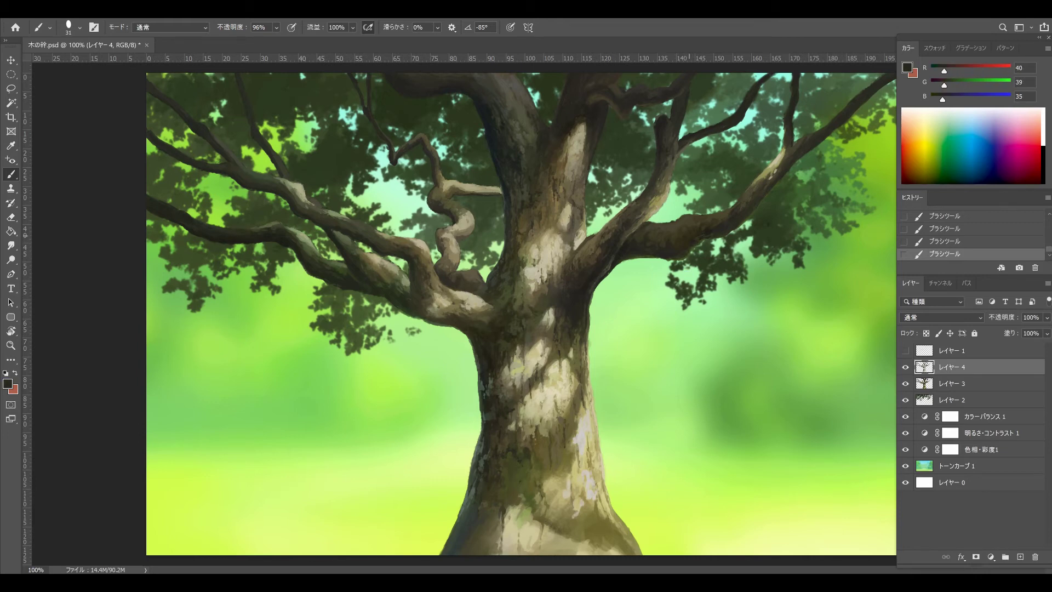
Refine the right branch from its bend to its joint with the trunk, using a 25 px brush at -7° and sampled tones
right_click(663, 219)
double_click(778, 77)
left_click(723, 217, "alt")
left_click(548, 246, "alt")
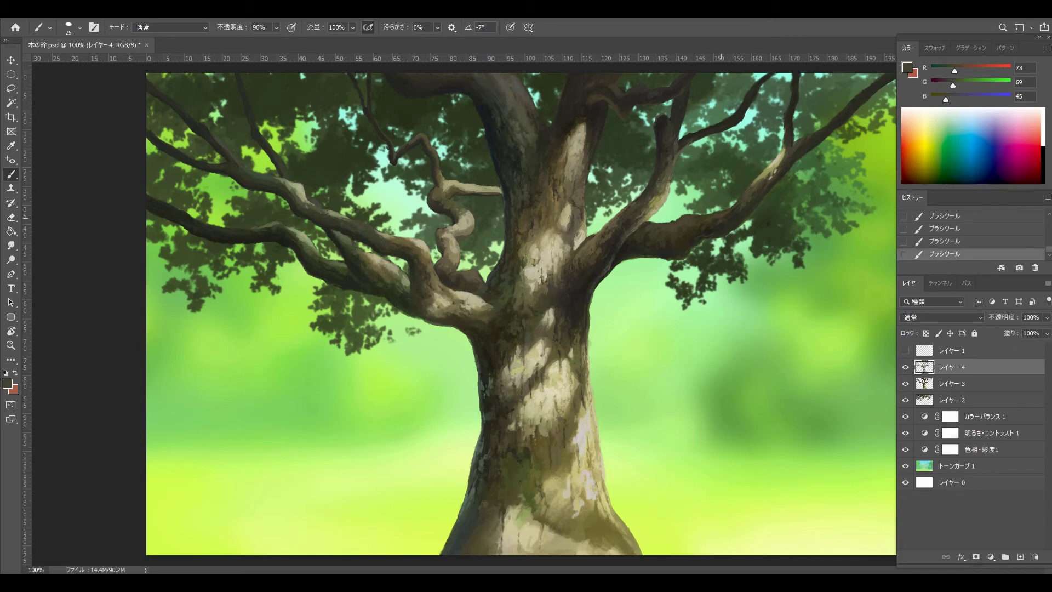
left_click(715, 239, "alt")
left_click(648, 245, "alt")
left_click(598, 250, "alt")
Paint the bark on the upper trunk beside the right branch with sampled light olive tones, enlarging the brush to 35 px
left_click(555, 181, "alt")
left_click(579, 225, "alt")
left_click(579, 225, "alt")
left_click(579, 225, "alt")
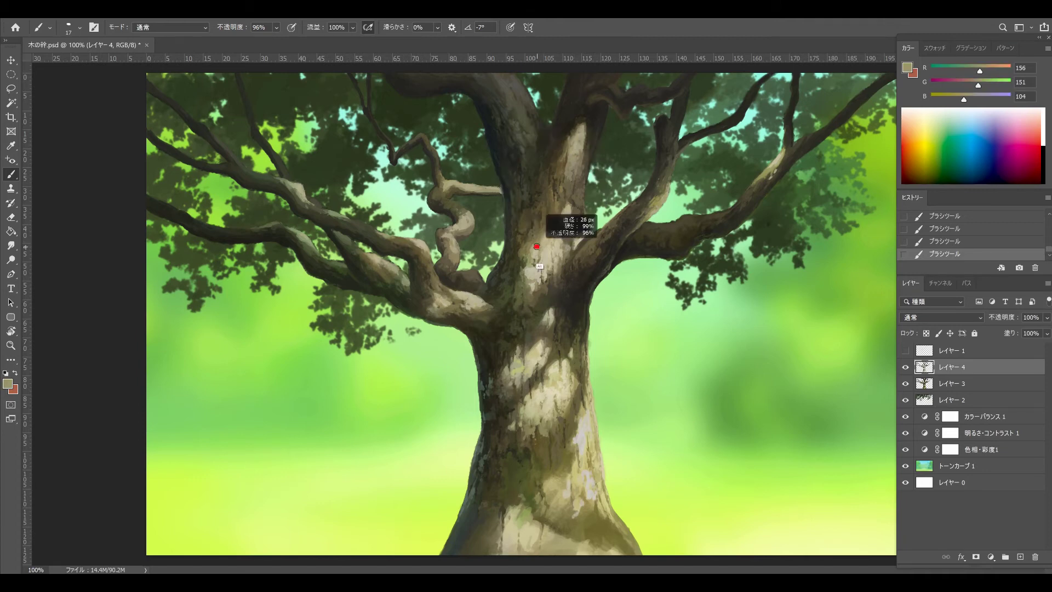
left_click(528, 243)
left_click(580, 242, "alt")
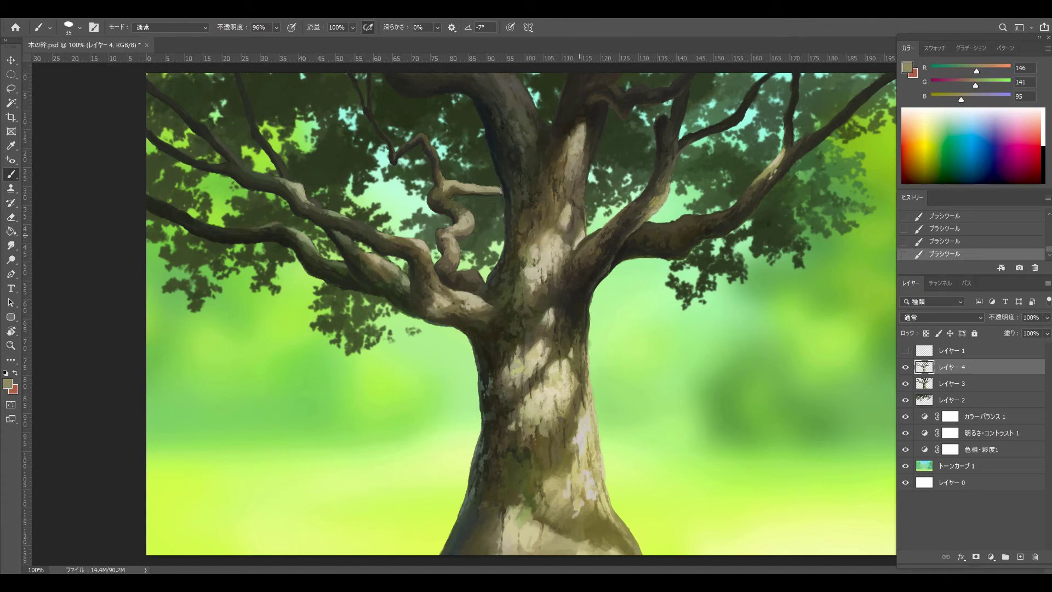
Reduce the brush to 25 px and texture the upper trunk's sunlit patch with alternating sampled light and brown tones
key("bracketleft")
left_click(570, 247, "alt")
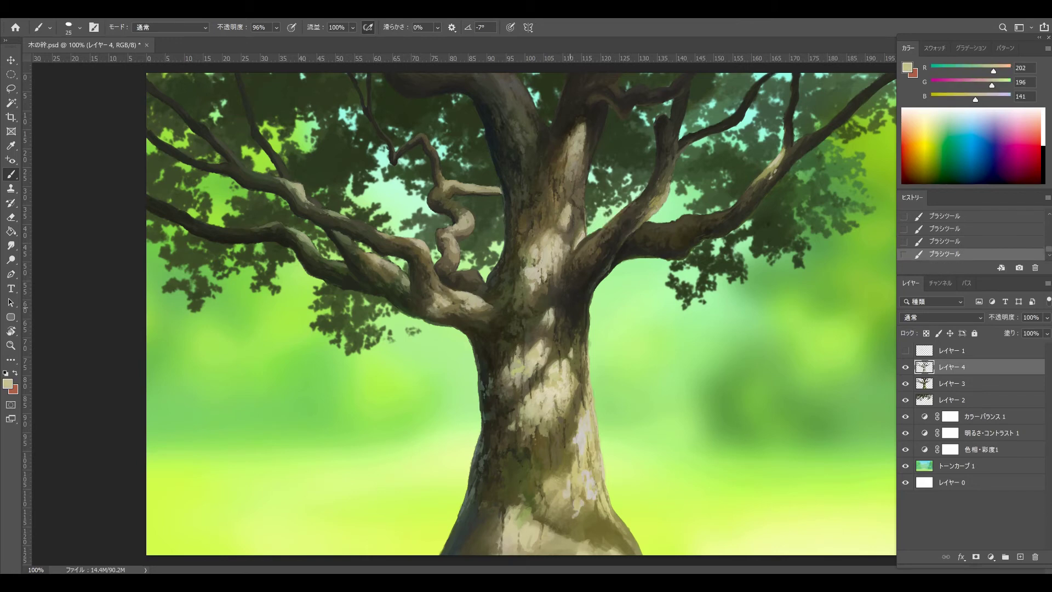
left_click(566, 250)
left_click(560, 253, "alt")
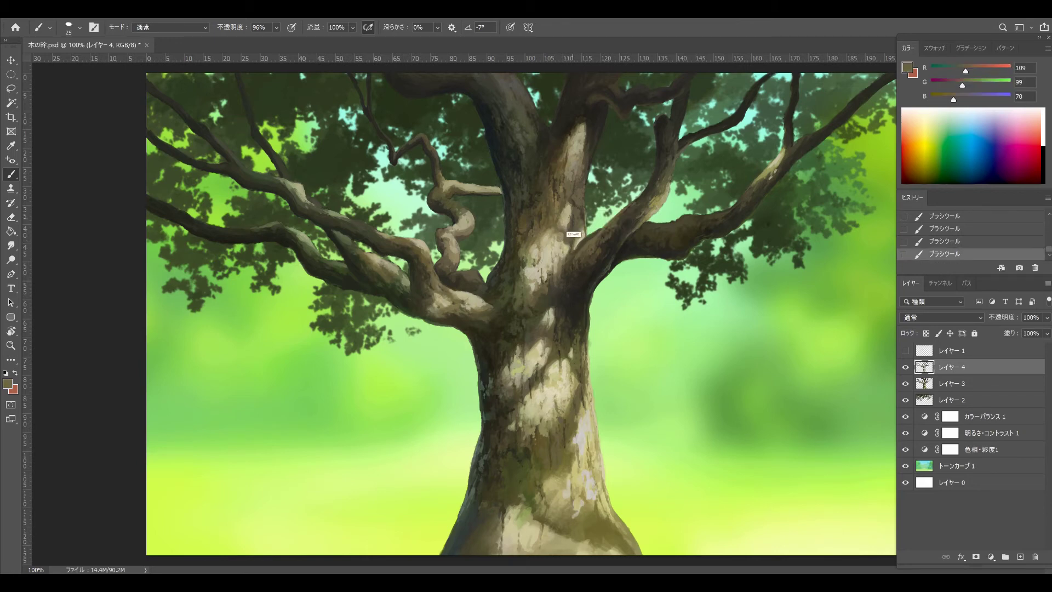
left_click(574, 234)
left_click(563, 249, "alt")
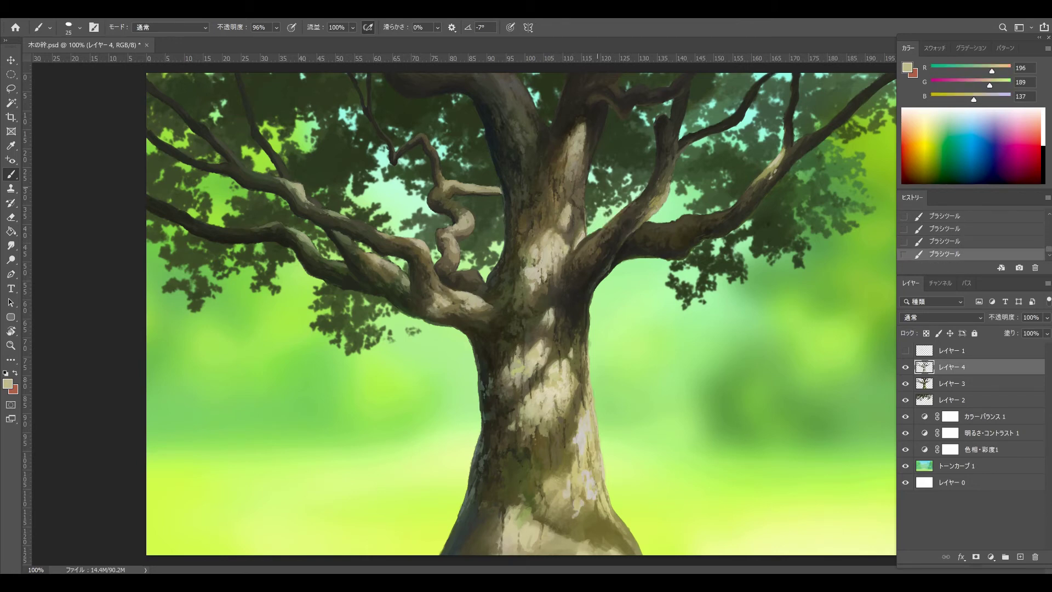
left_click(538, 262)
left_click(538, 262, "alt")
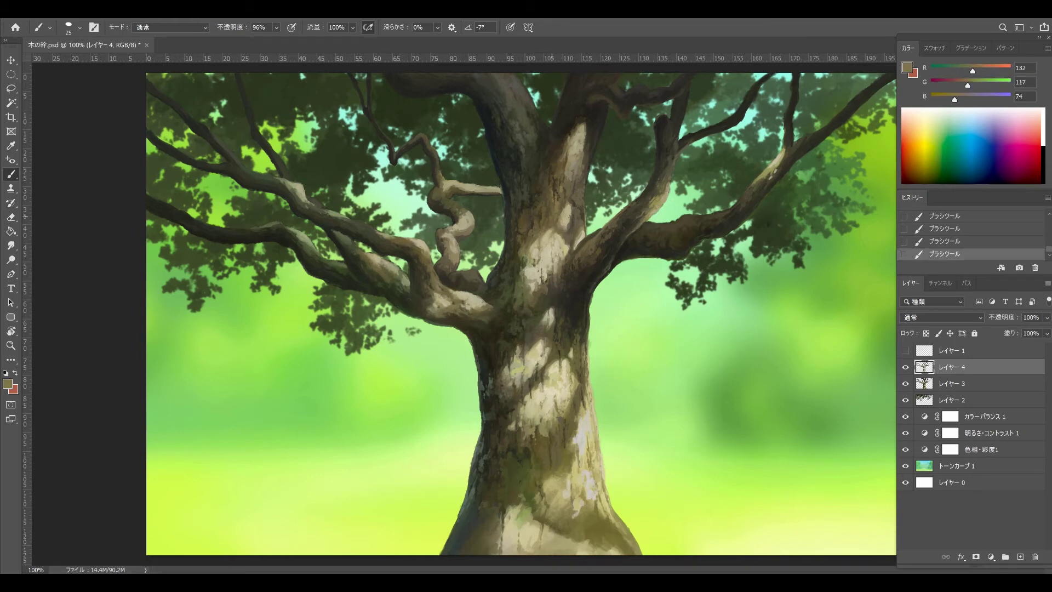
Set the brush tip angle to -89°, undoing and restoring the last two strokes for comparison
key("ctrl+z")
key("ctrl+z")
key("F5")
left_click(691, 166)
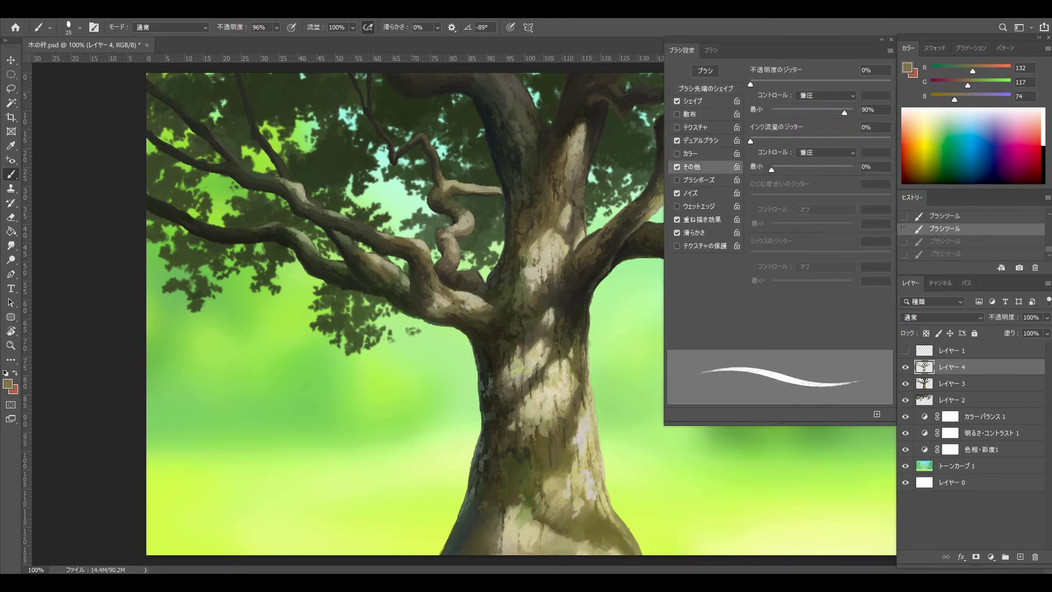
key("F5")
key("ctrl+shift+z")
key("ctrl+shift+z")
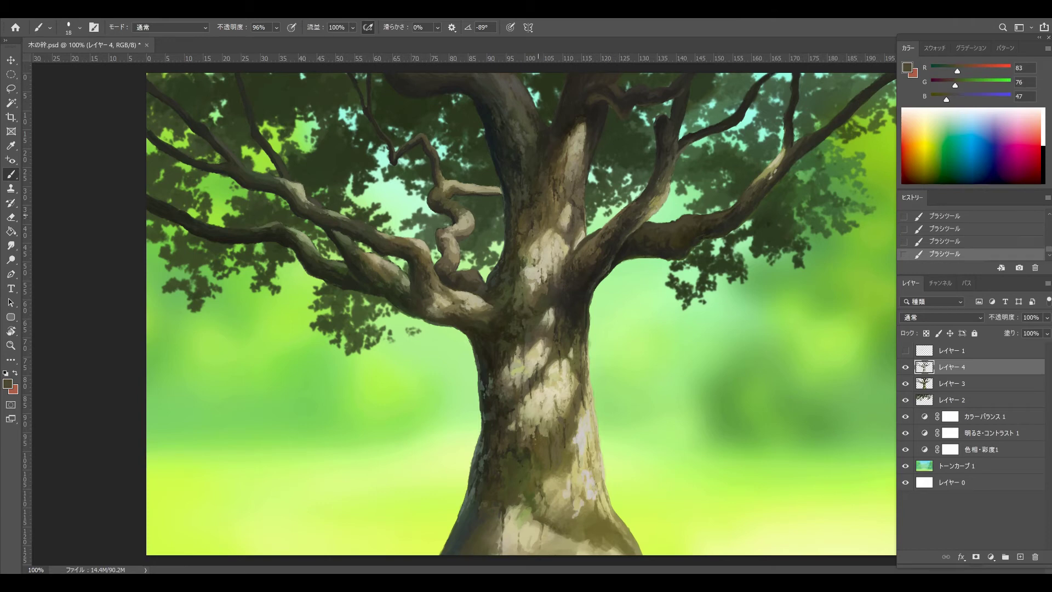
Add brown bark marks around the upper trunk's sunlit patch and on the lower trunk with sampled tones at 26 px
left_click(529, 221, "alt")
left_click(529, 220, "alt")
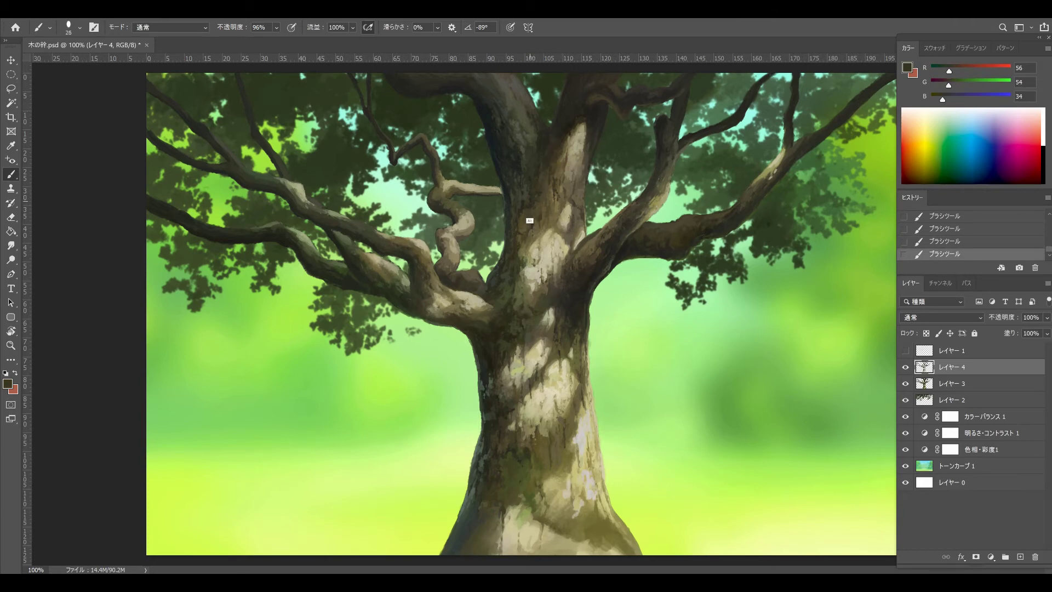
left_click(529, 220, "alt")
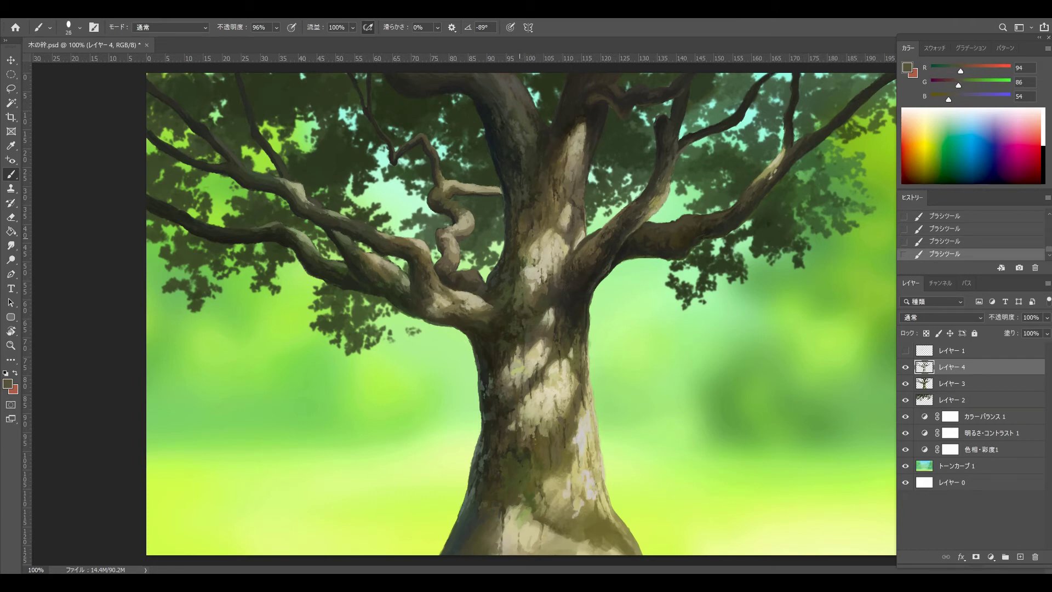
left_click(554, 489, "alt")
left_click(554, 488, "alt")
left_click(538, 280, "alt")
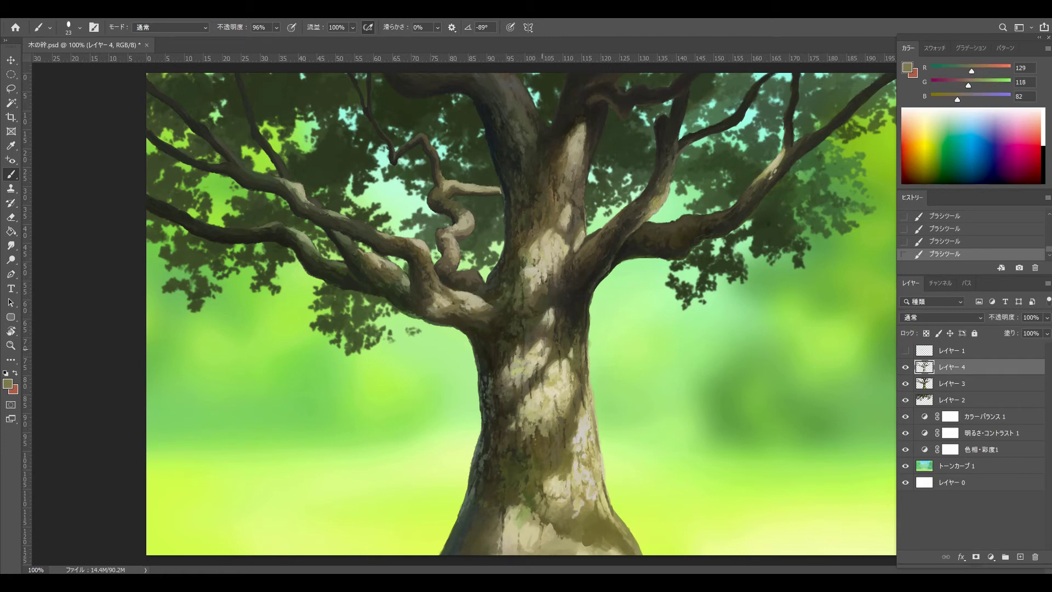
Build up mottled bark texture on the sunlit patches of the middle trunk at 23 px with sampled light and olive tones
left_click(542, 365, "alt")
left_click(541, 365, "alt")
left_click(541, 365, "alt")
left_click(541, 364, "alt")
left_click(542, 382, "alt")
left_click(539, 383, "alt")
left_click(539, 382, "alt")
left_click(539, 383, "alt")
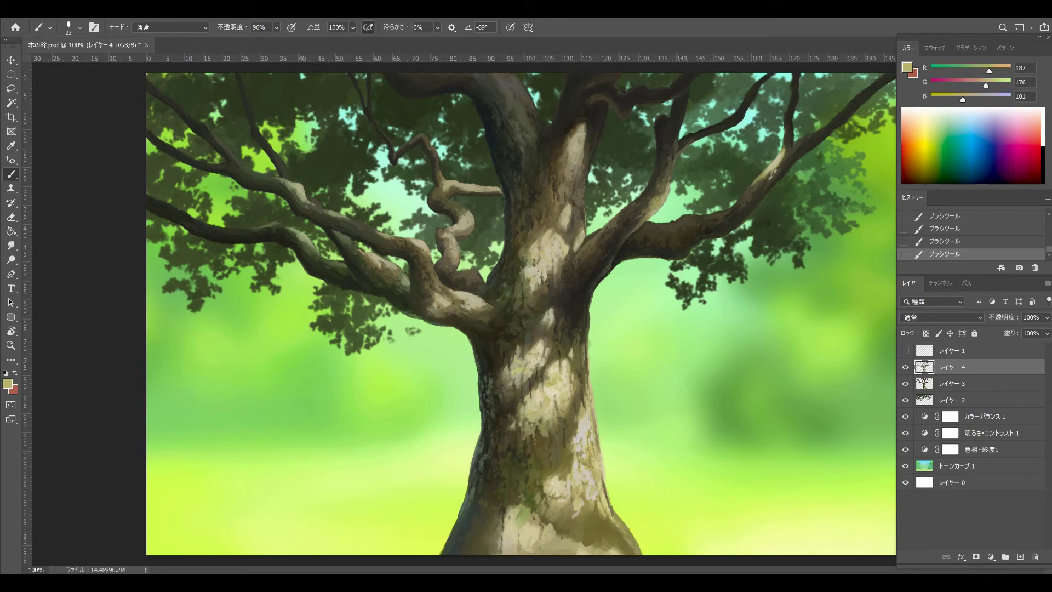
left_click(540, 383, "alt")
left_click(539, 383, "alt")
left_click(539, 383, "alt")
left_click(539, 383, "alt")
Refine the trunk's left edge and the underside of the left branch with sampled tones, adjusting the brush to 29 px and 26 px
key("]")
left_click(503, 342, "alt")
left_click(488, 329, "alt")
left_click(482, 328, "alt")
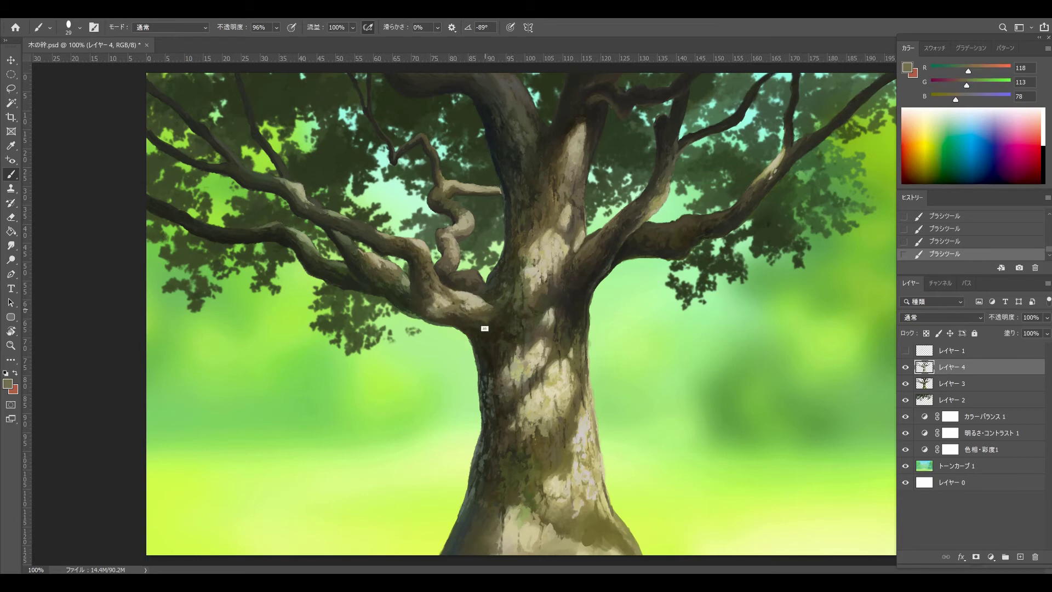
key("[")
left_click(496, 336, "alt")
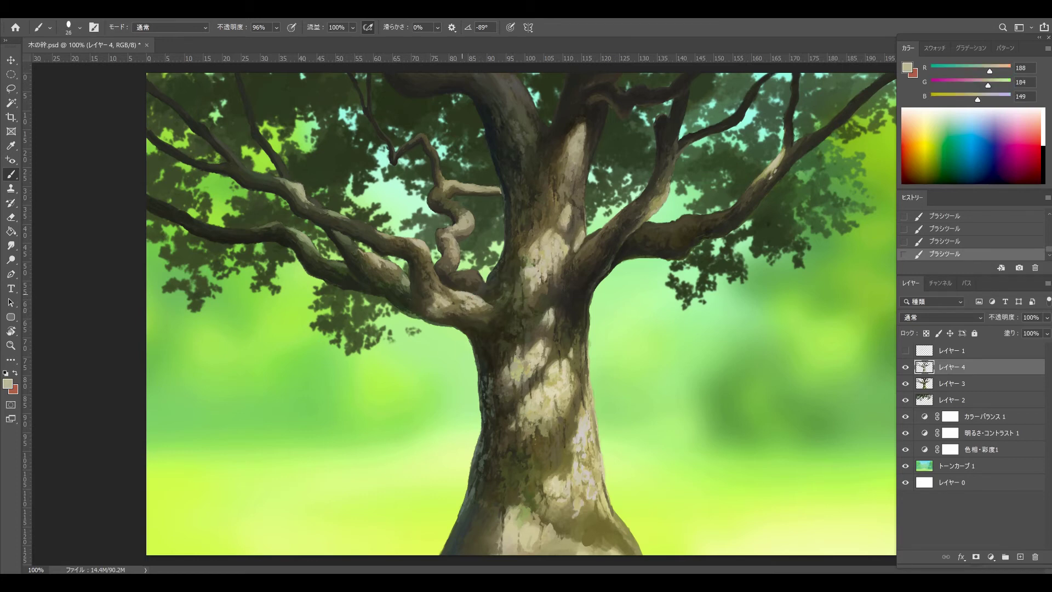
left_click(442, 334, "alt")
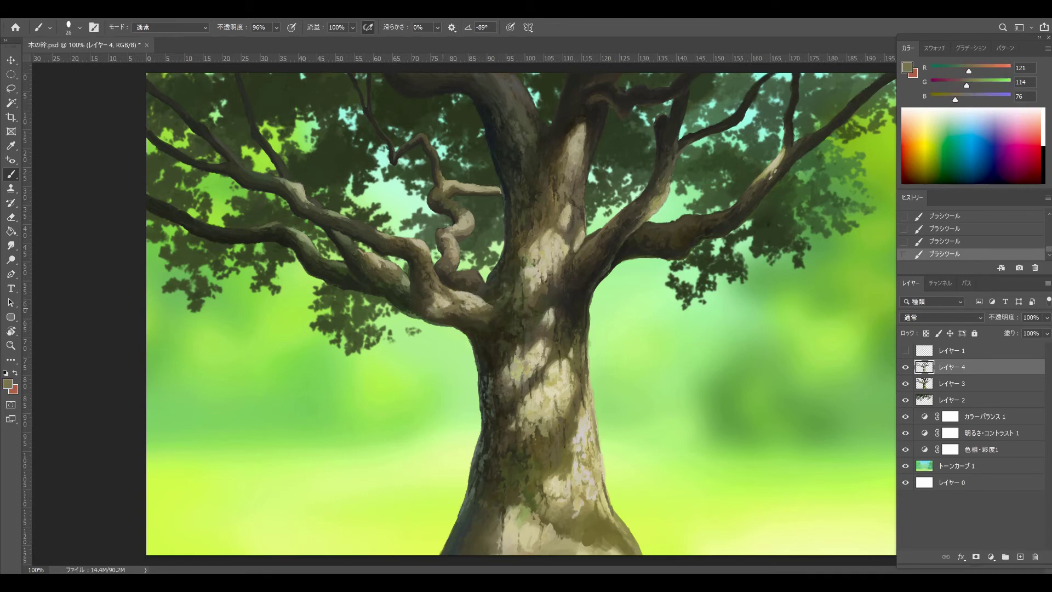
left_click(435, 336, "alt")
Enlarge the brush to 34 px and paint the shaded bark band across the lower trunk with sampled brown tones
key("bracketright")
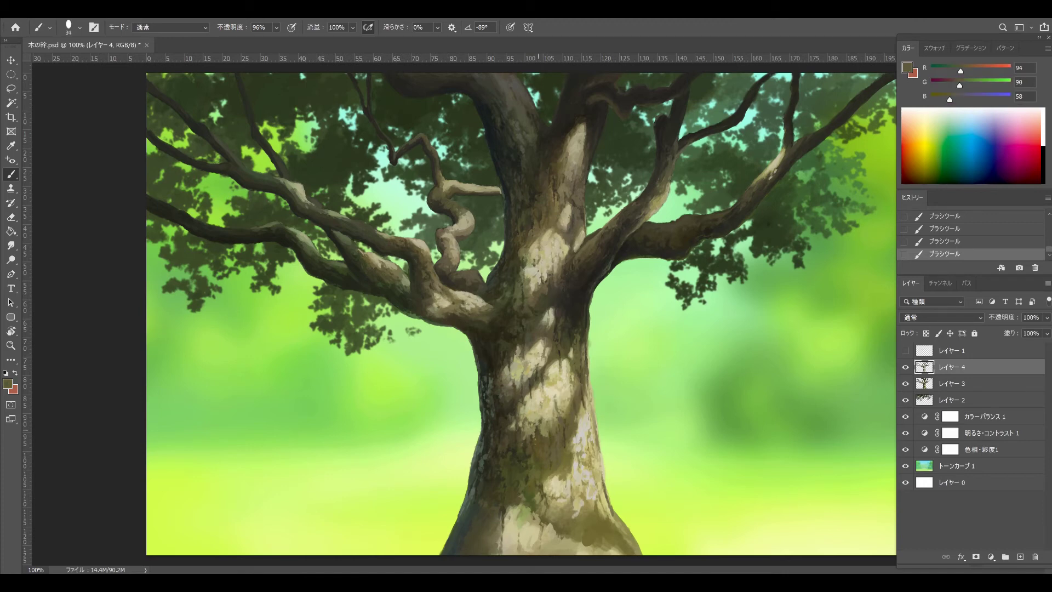
left_click(540, 435, "alt")
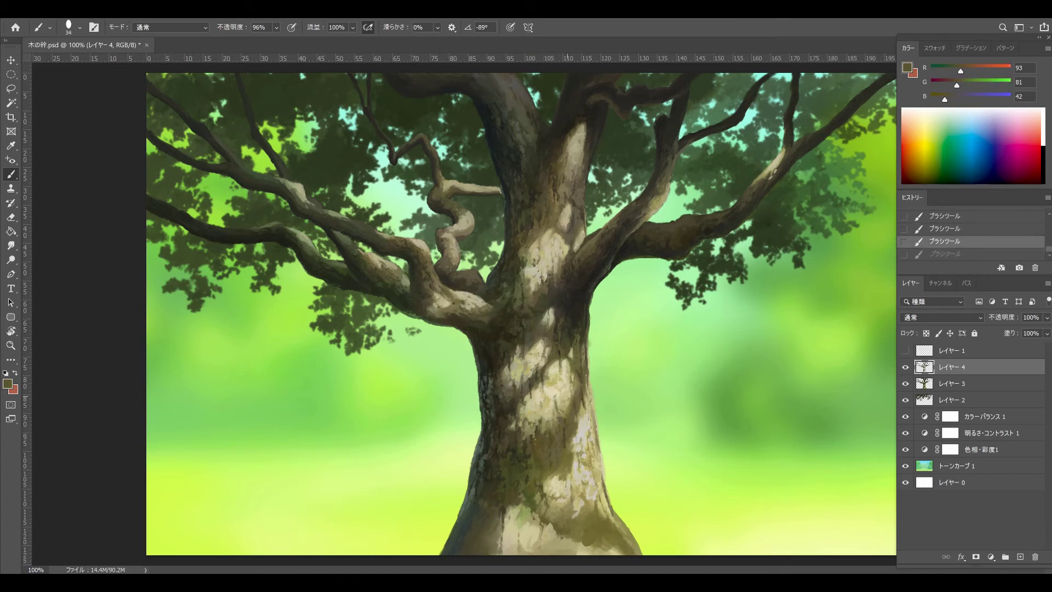
key("bracketright")
left_click(541, 433, "alt")
left_click(540, 432, "alt")
Reduce the brush to 32 px and refine the base of the left branch with sampled green and light bark tones
key("bracketleft")
left_click(427, 290, "alt")
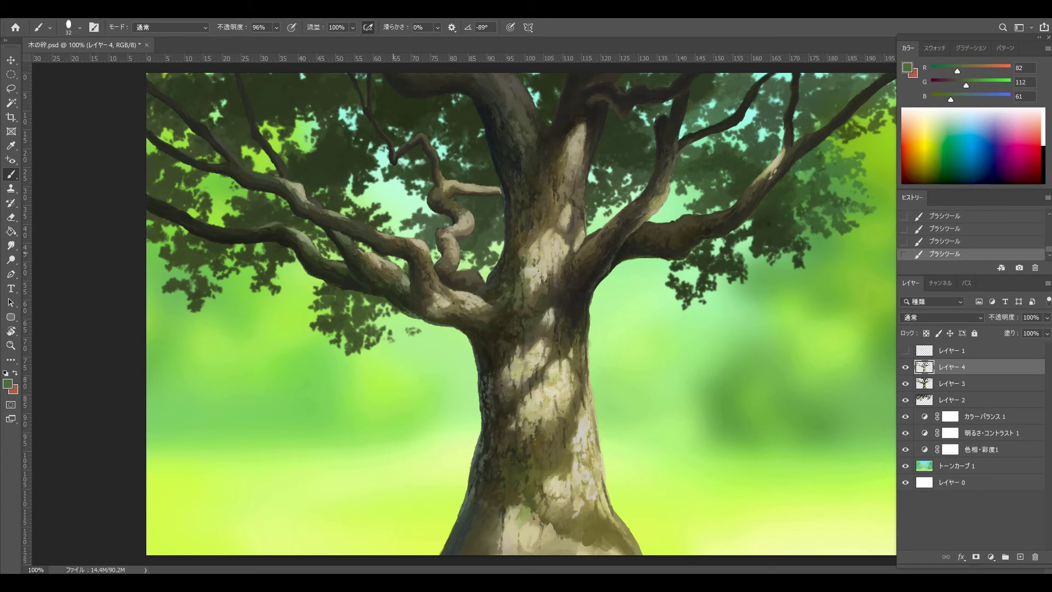
left_click(427, 290, "alt")
left_click(447, 328, "alt")
left_click(477, 300, "alt")
scroll(477, 300, "down", 5)
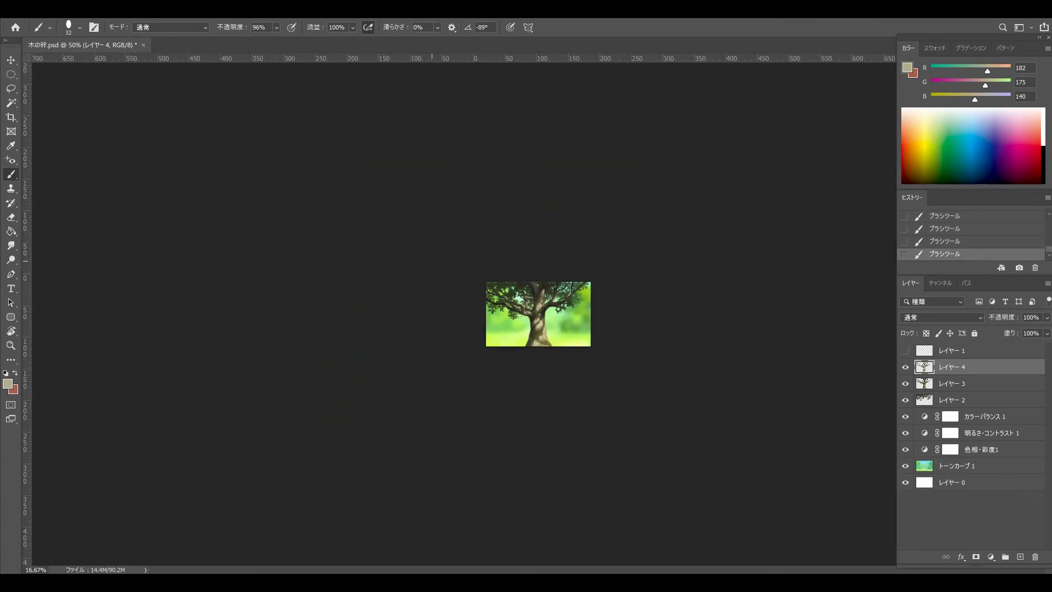
key("ctrl+1")
Blend the bark shading below the left branch and at the trunk base with sampled tones, enlarging the brush to 55 px
left_click(518, 332, "alt")
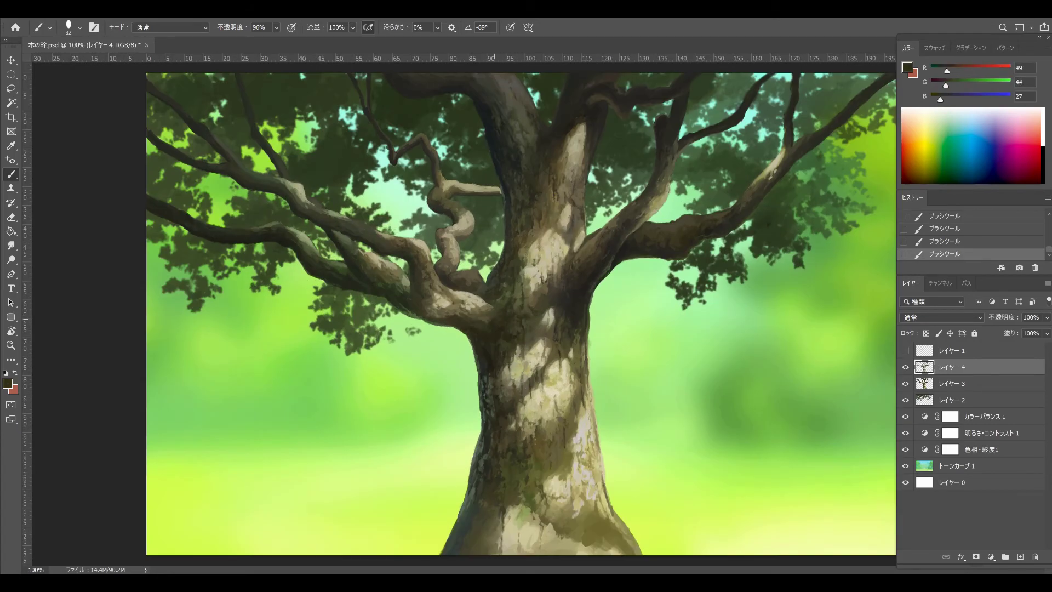
left_click(518, 332, "alt")
key("bracketright")
key("bracketright")
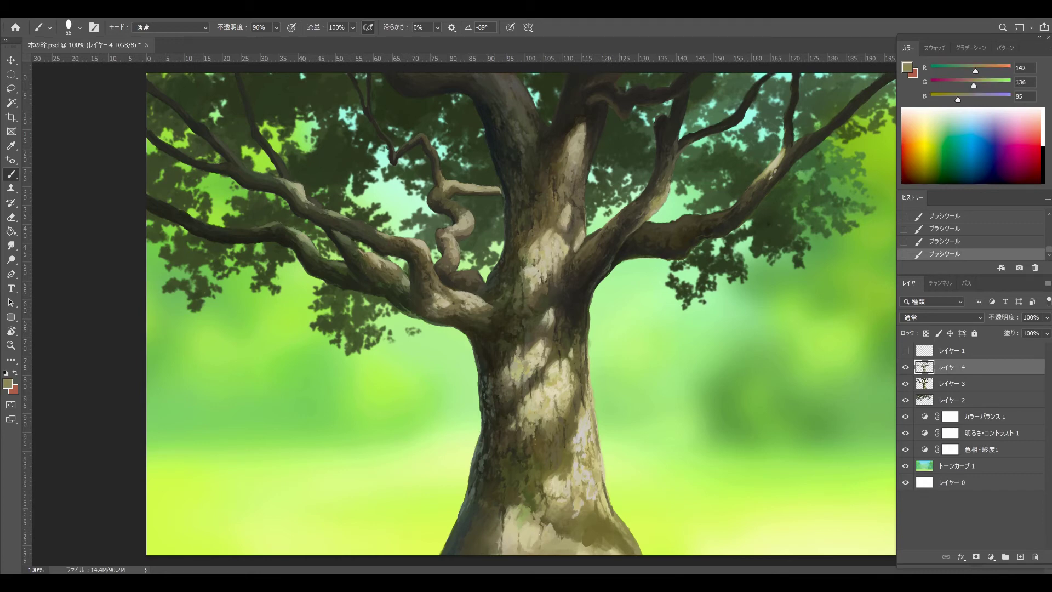
left_click(535, 536, "alt")
left_click(516, 474, "alt")
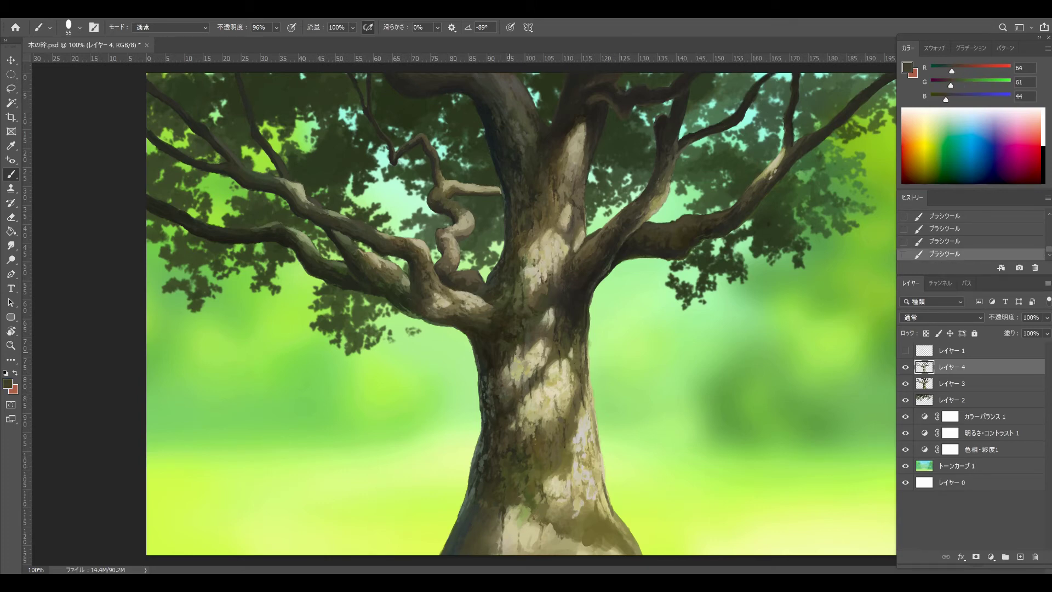
Reduce the brush to 25 px and touch up the right edge of the lower trunk with a sampled light bark tone
key("bracketleft")
key("bracketleft")
key("bracketleft")
left_click(596, 445, "alt")
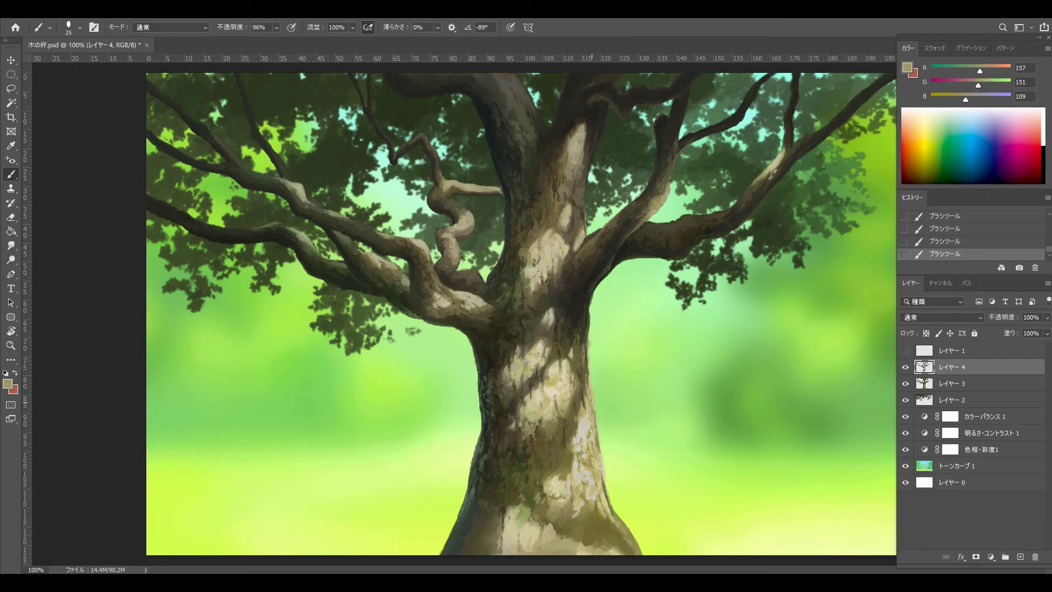
Deepen the shadow on the trunk just below the fork with sampled dark brown tones and a 38 px brush
left_click(562, 304, "alt")
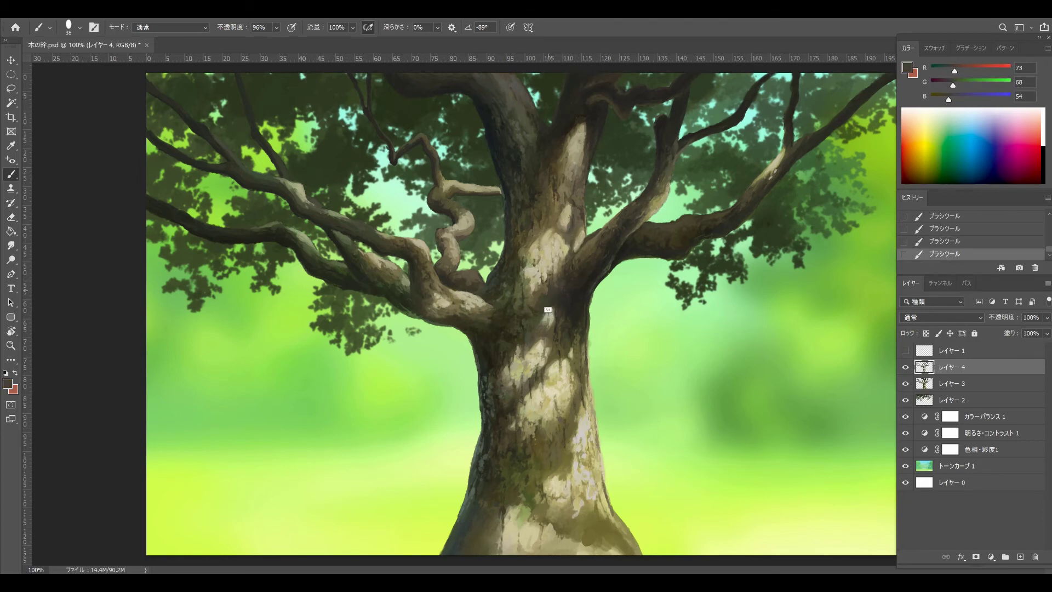
key("bracketright")
key("bracketright")
key("ctrl+z")
key("ctrl+shift+z")
left_click(535, 307, "alt")
left_click(535, 307, "alt")
key("F5")
key("F5")
left_click(521, 301, "alt")
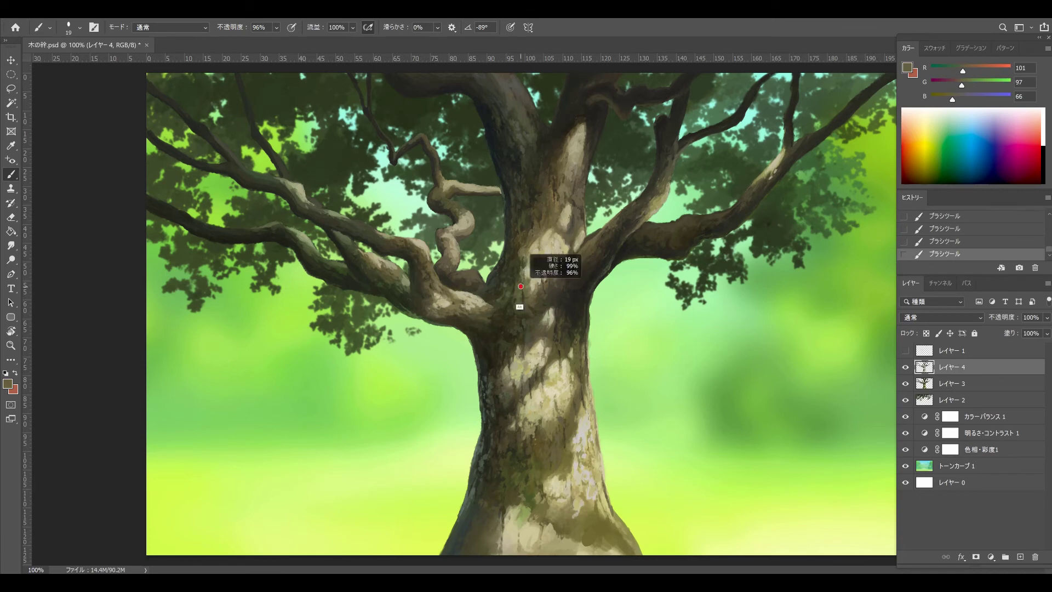
Reduce the brush to 10 px and paint fine bark detail on the shaded trunk beside the left branch with sampled tones
key("bracketleft")
key("bracketleft")
key("bracketleft")
left_click(517, 298, "alt")
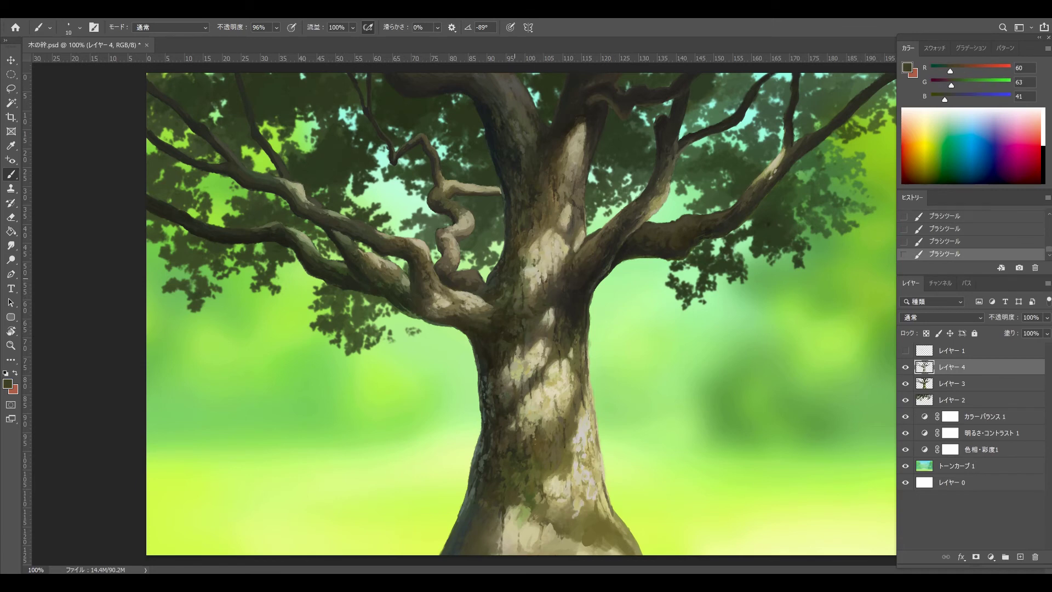
left_click(519, 306, "alt")
left_click(521, 312, "alt")
left_click(525, 303, "alt")
left_click(523, 304, "alt")
left_click(523, 304, "alt")
left_click(523, 304, "alt")
left_click(523, 304, "alt")
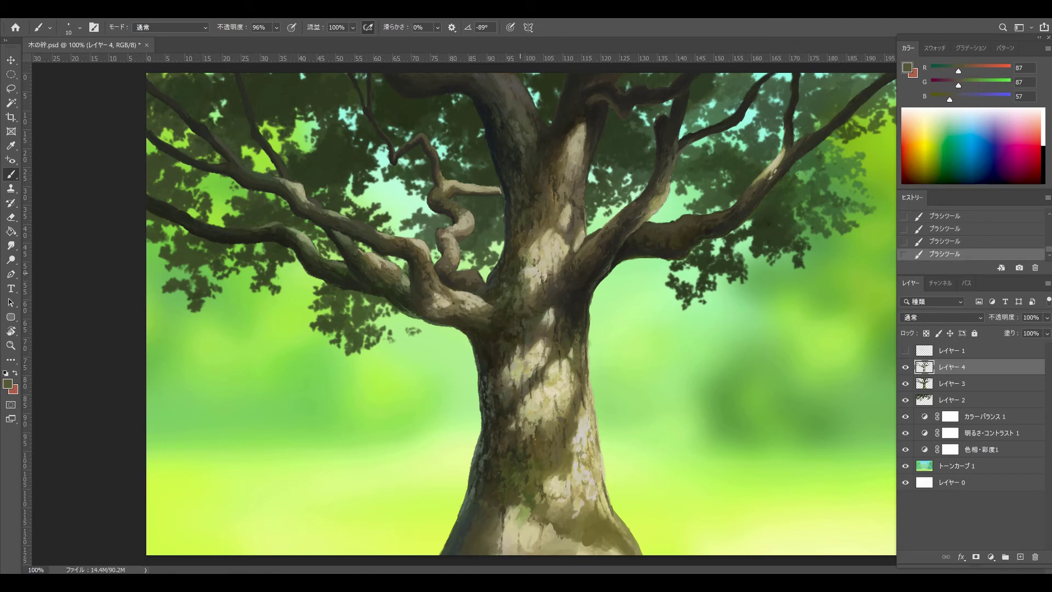
left_click(523, 304, "alt")
left_click(524, 304, "alt")
Add a new layer above レイヤー 4 and enlarge the brush to 46 px
left_click(1020, 557)
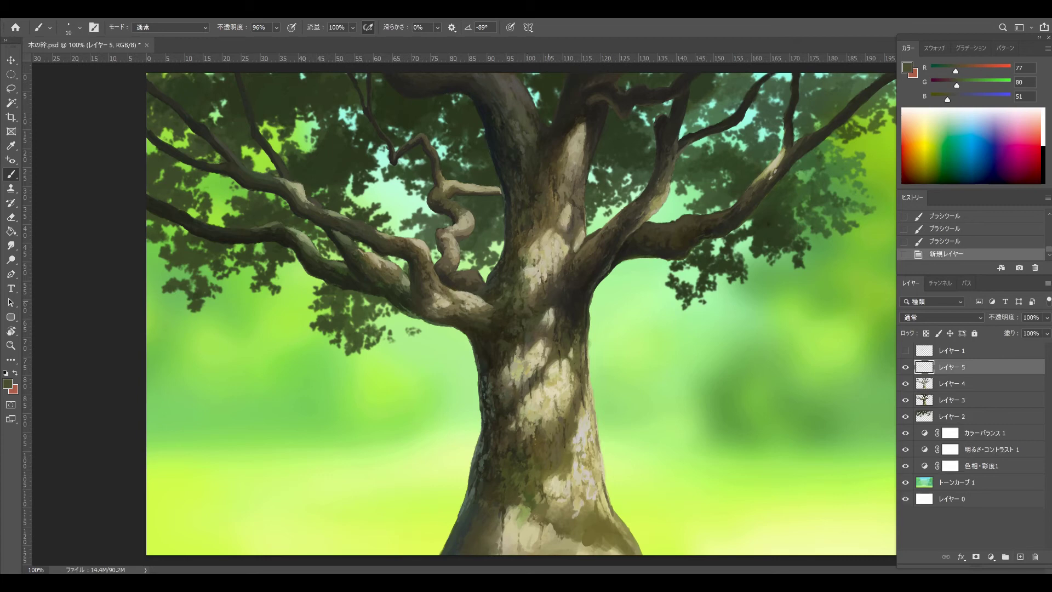
left_click_drag(556, 326, 564, 326)
Soften the brush by turning off Dual Brush, Noise and Build-up and setting the opacity jitter's minimum to 0%
key("F5")
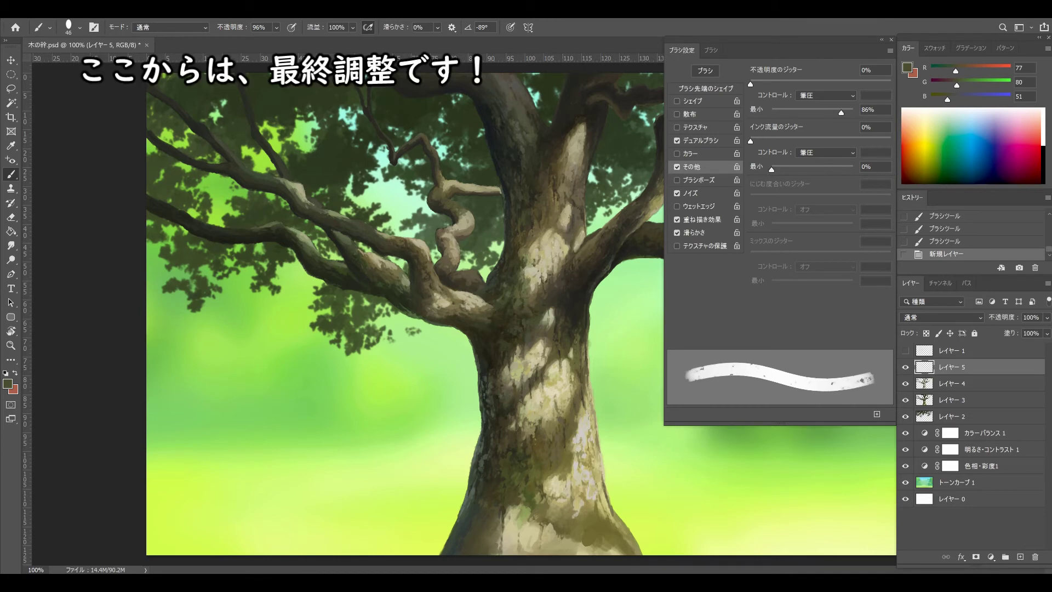
left_click(706, 89)
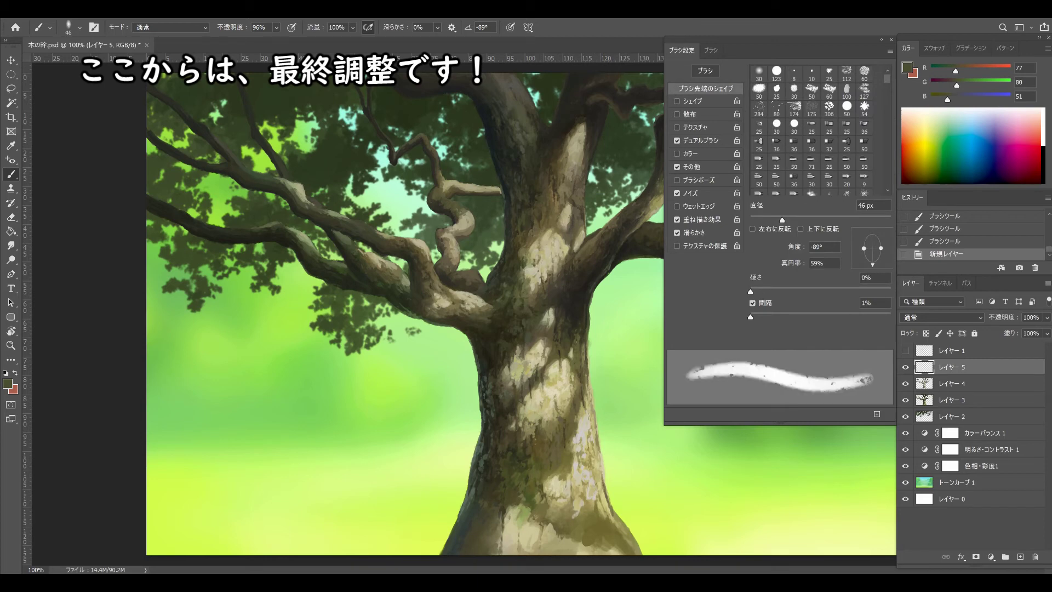
left_click(677, 140)
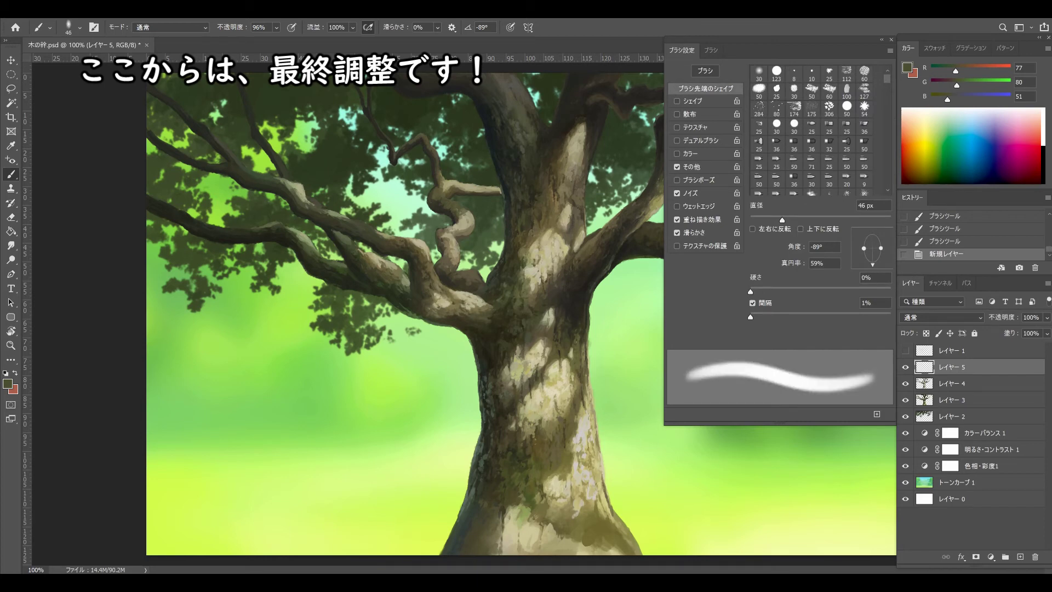
left_click(677, 193)
left_click(677, 219)
left_click(691, 167)
left_click_drag(841, 112, 771, 113)
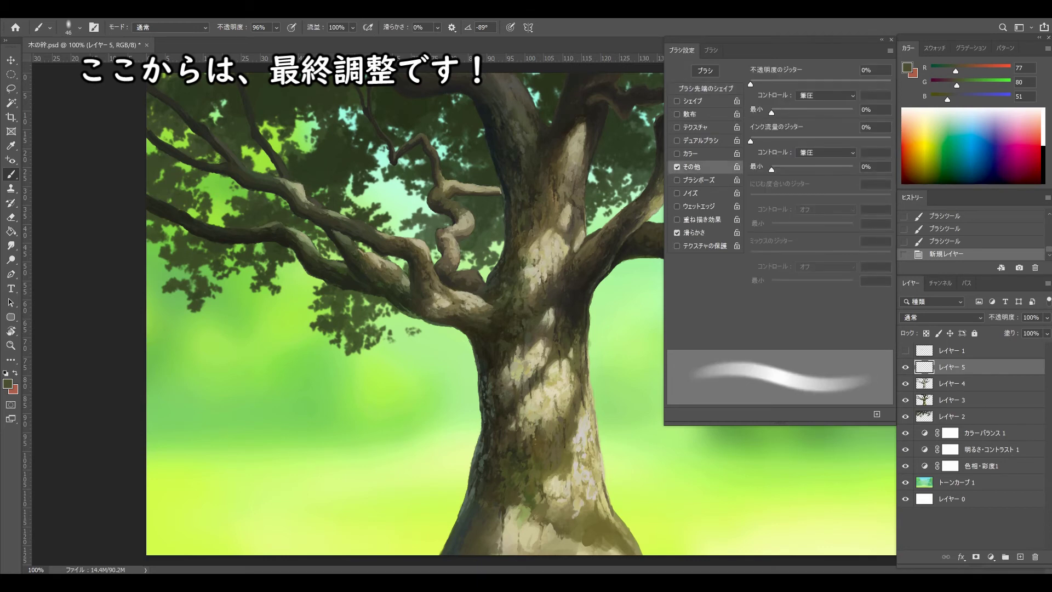
left_click(705, 88)
key("F5")
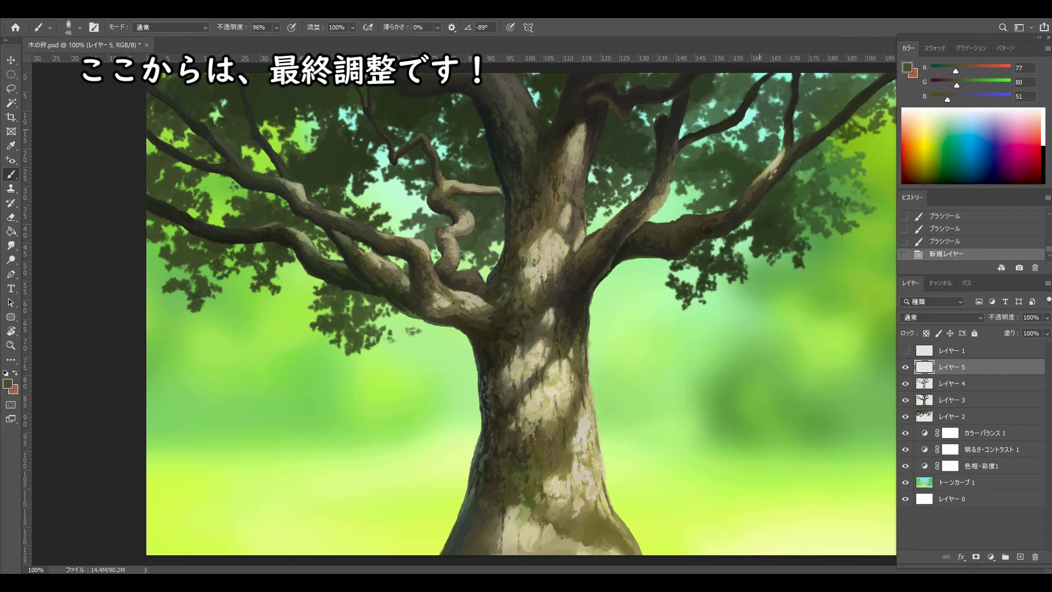
Set レイヤー 5 to オーバーレイ and brush a sampled beige over the sunlit patch at the trunk fork with a 72 px brush
left_click(941, 317)
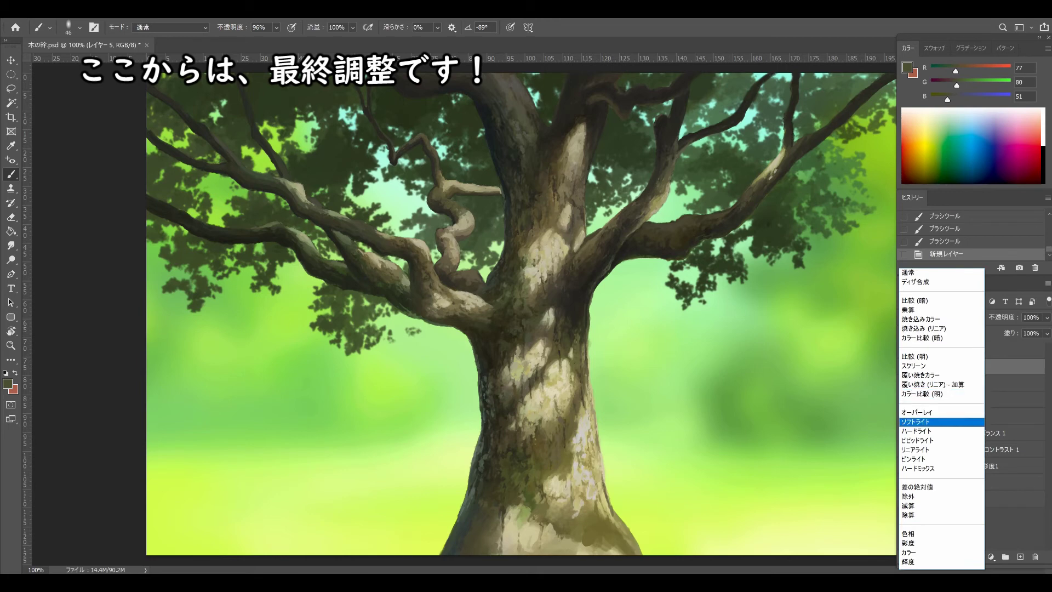
key("Return")
mouse_move(553, 245)
left_mouse_down()
mouse_move(564, 245)
mouse_move(543, 263)
left_mouse_up()
left_click(551, 252, "alt")
left_click(549, 253)
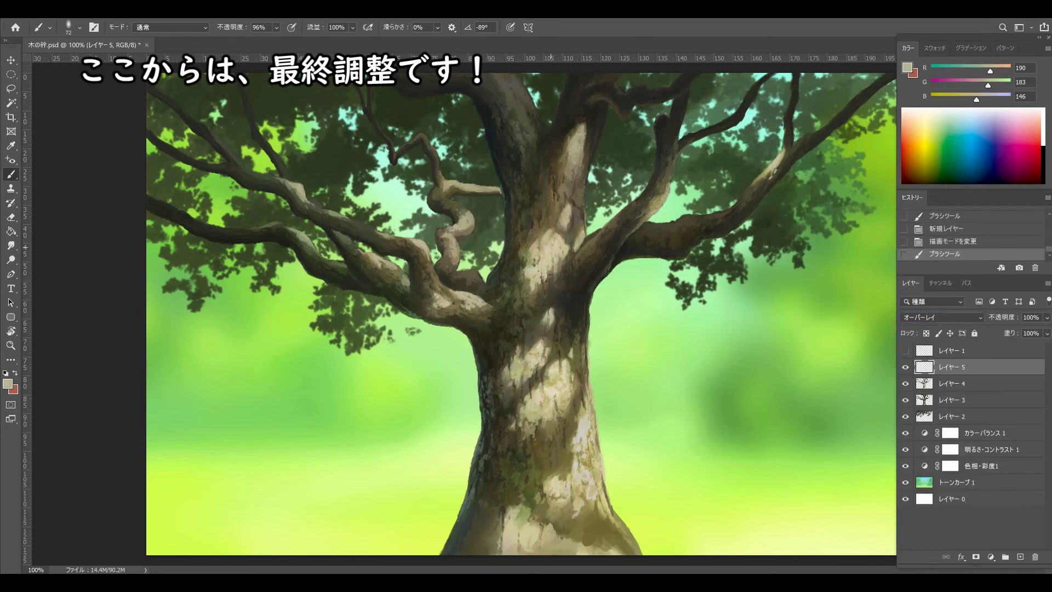
Sample a lighter cream (RGB 211, 205, 171) from the bark and brighten the sunlit patch at the trunk fork
left_click(548, 249, "alt")
left_click(547, 249)
left_click(550, 247)
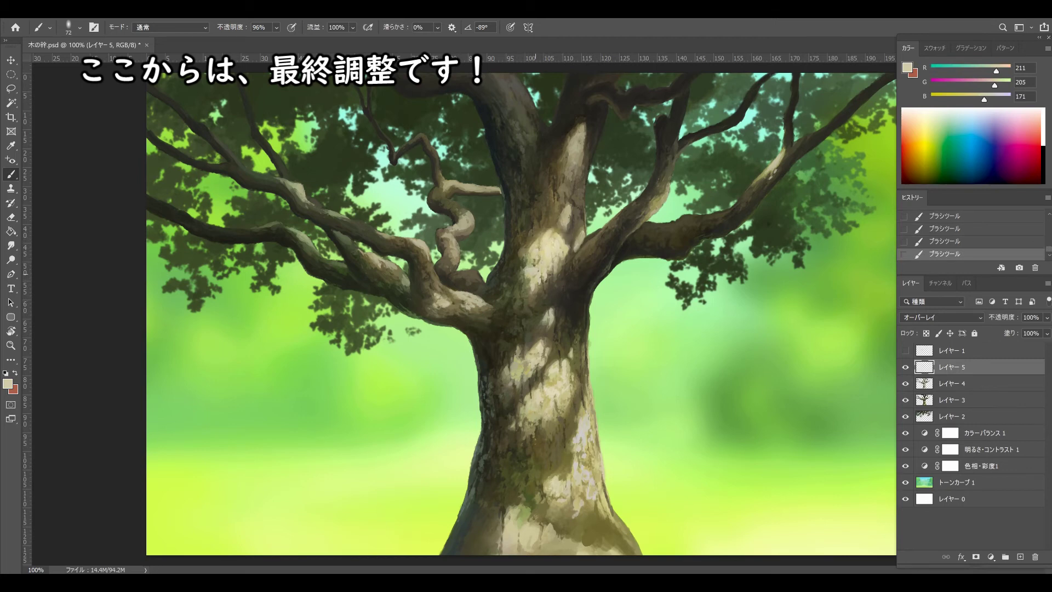
key("ctrl+z")
left_click_drag(537, 273, 543, 274)
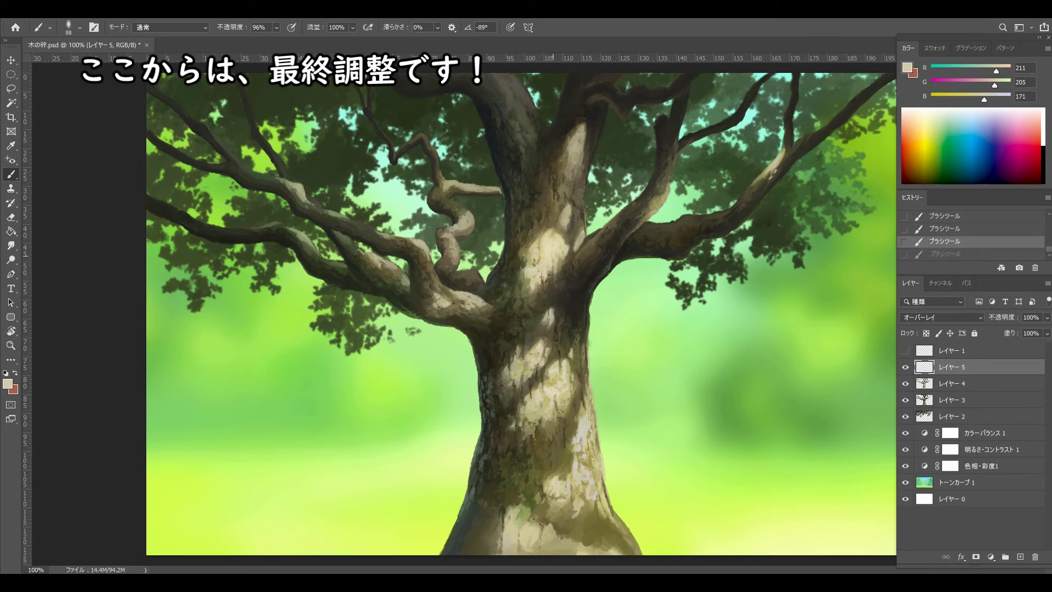
Brighten the dappled light patches on the middle of the trunk with cream strokes from a 48 px brush
left_click_drag(539, 357, 529, 356)
left_click_drag(539, 353, 534, 364)
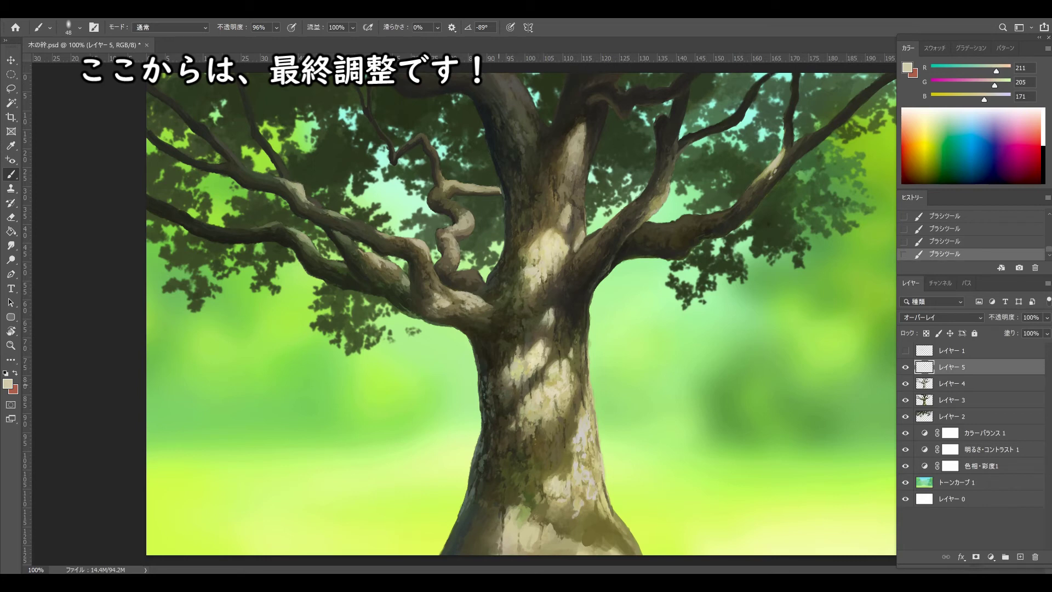
left_click_drag(567, 378, 567, 378)
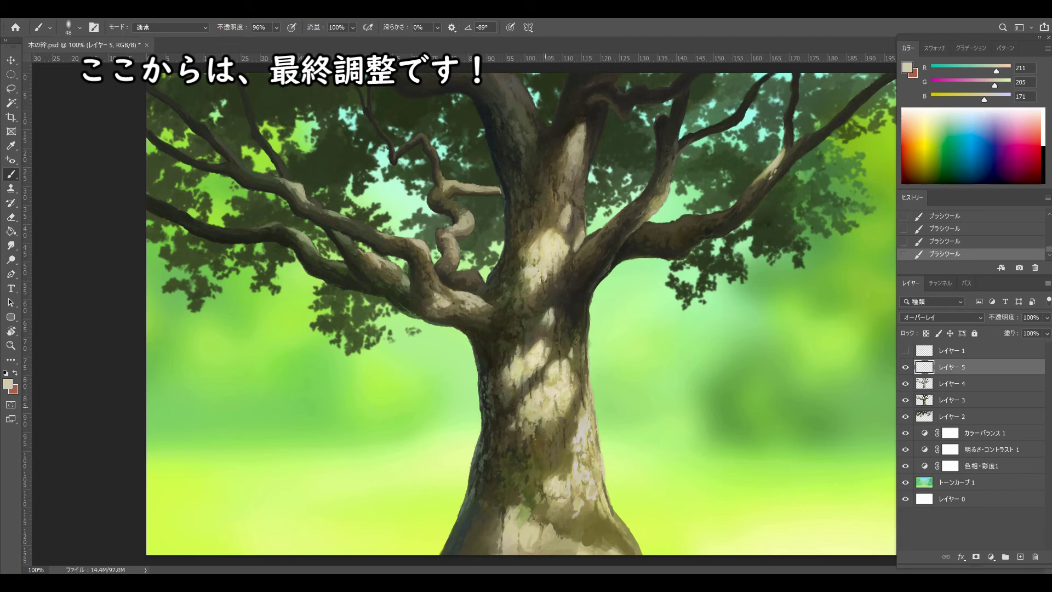
Change the color to golden yellow (RGB 211, 183, 104) and glaze warm light over the sunlit bark with a 74 to 81 px brush
mouse_move(984, 99)
left_mouse_down()
mouse_move(963, 99)
mouse_move(988, 85)
left_mouse_up()
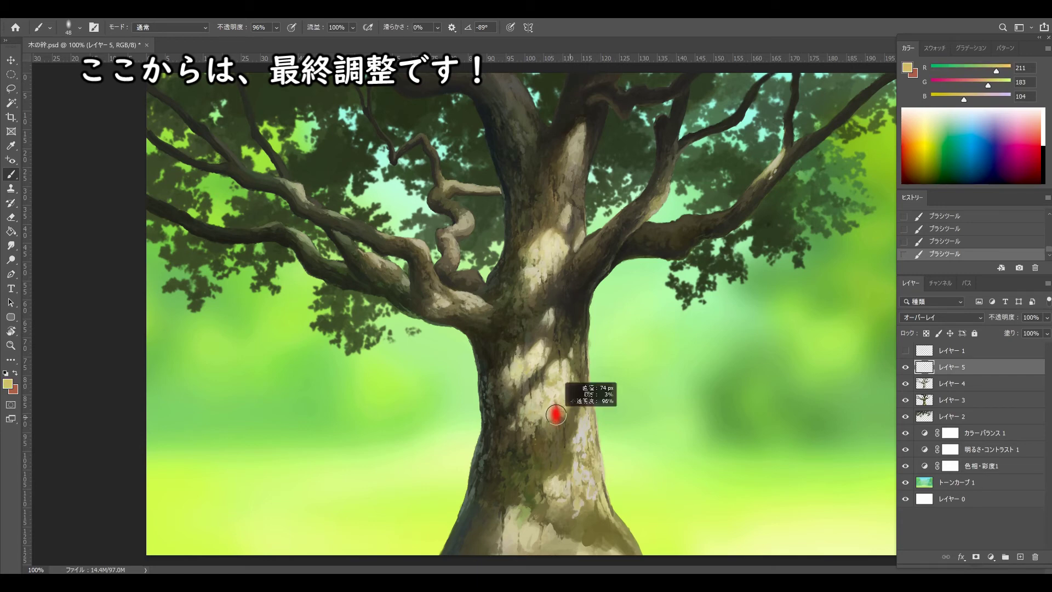
key("ctrl+z")
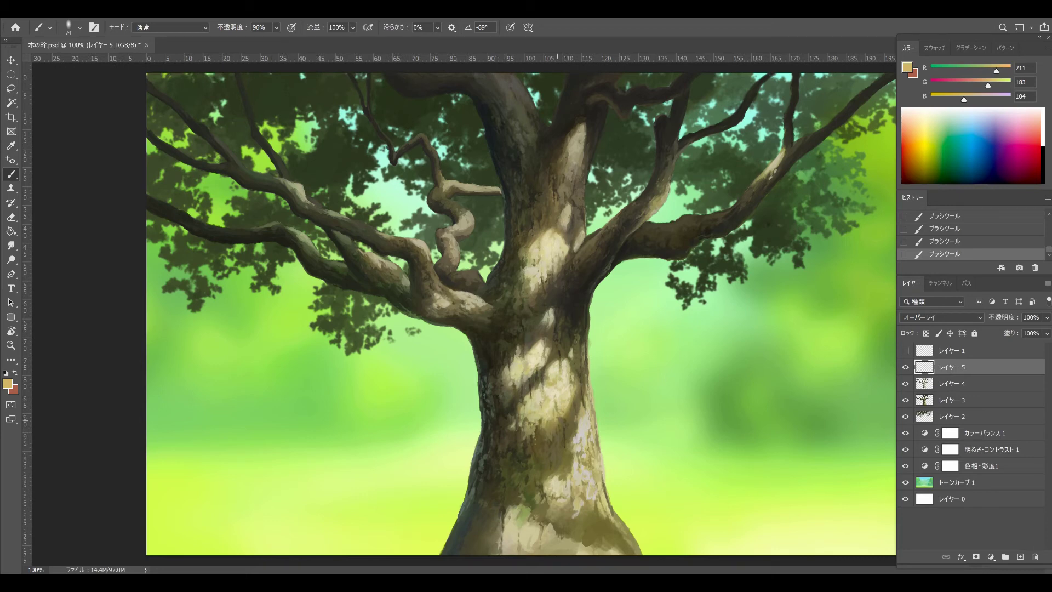
right_click(563, 412, "alt")
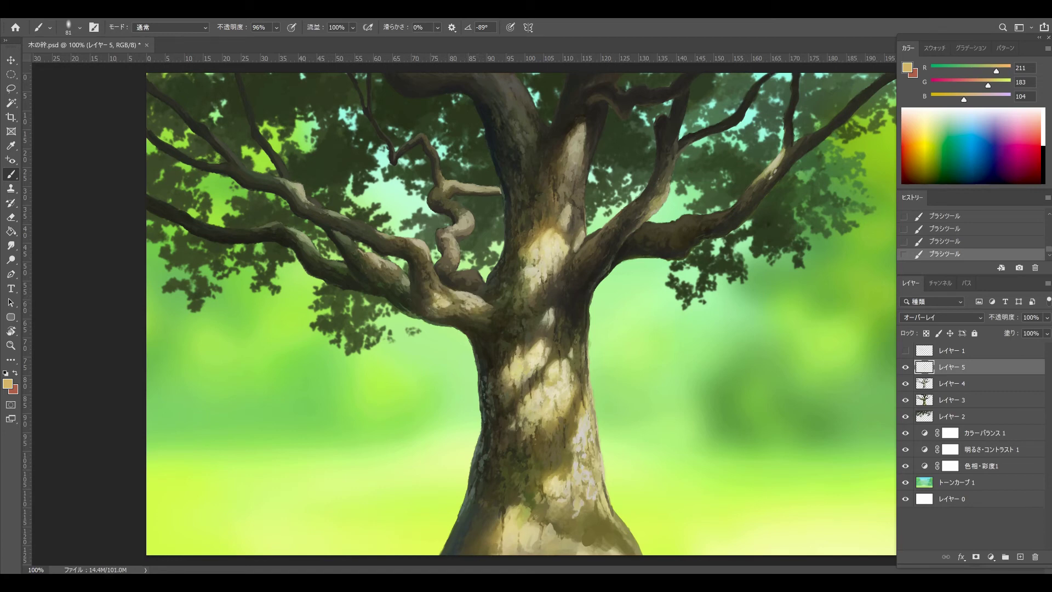
left_click(1020, 557)
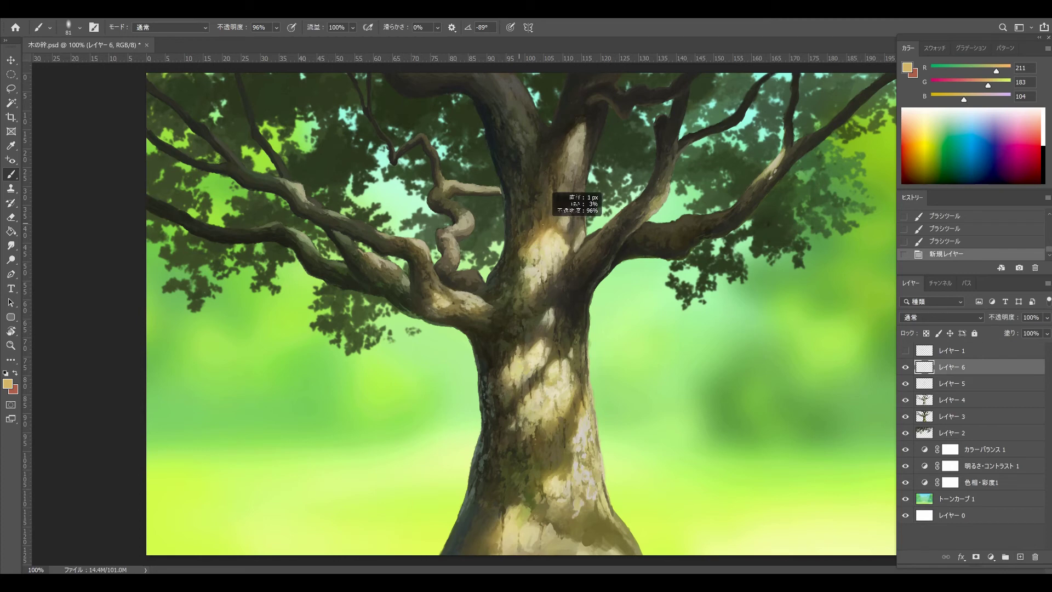
left_click_drag(549, 216, 549, 216)
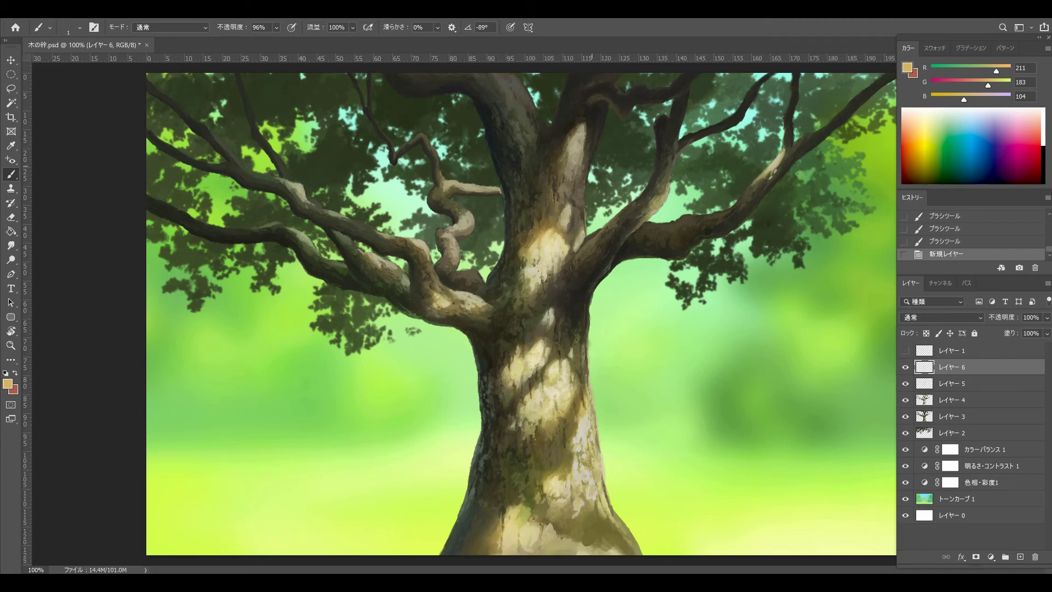
key("ctrl+z")
Give the eraser a soft round 80 px tip with 0% hardness and soften the overlay glow on the sunlit patch at the fork
key("e")
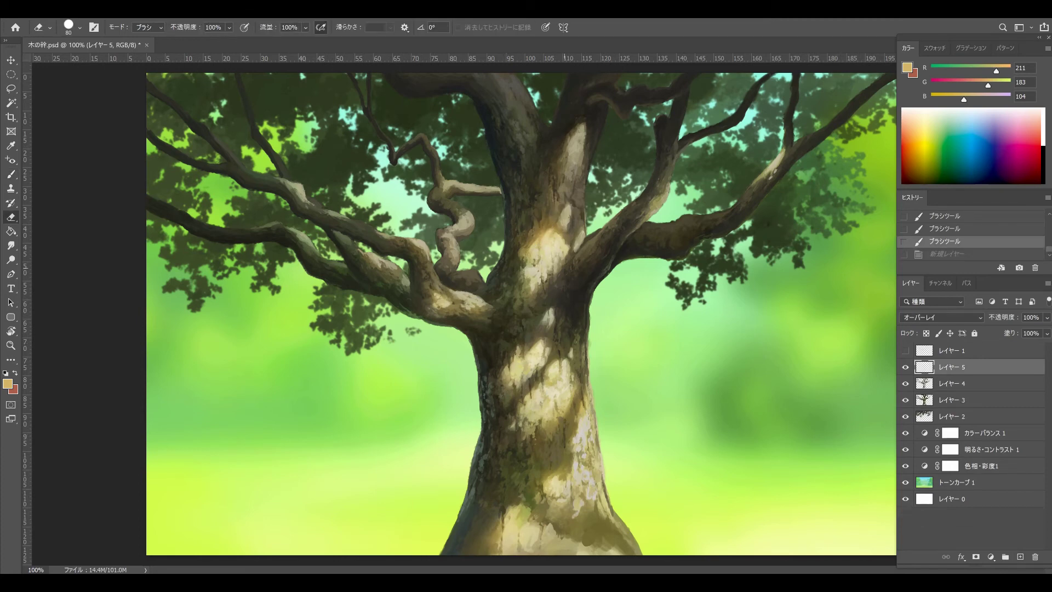
left_click(542, 246)
key("ctrl+z")
key("F5")
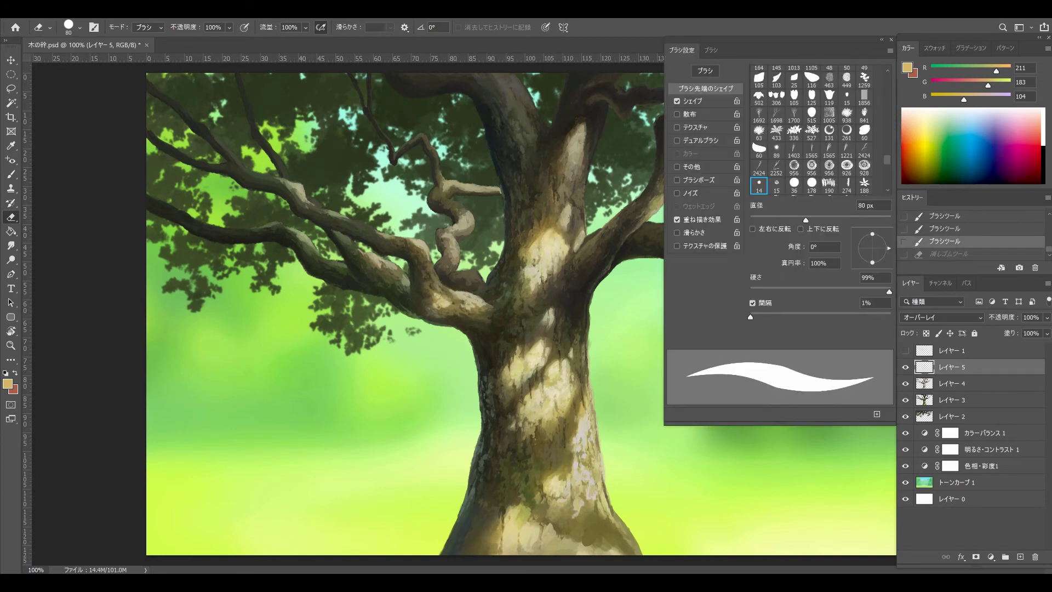
scroll(811, 129, "up", 5)
left_click(758, 73)
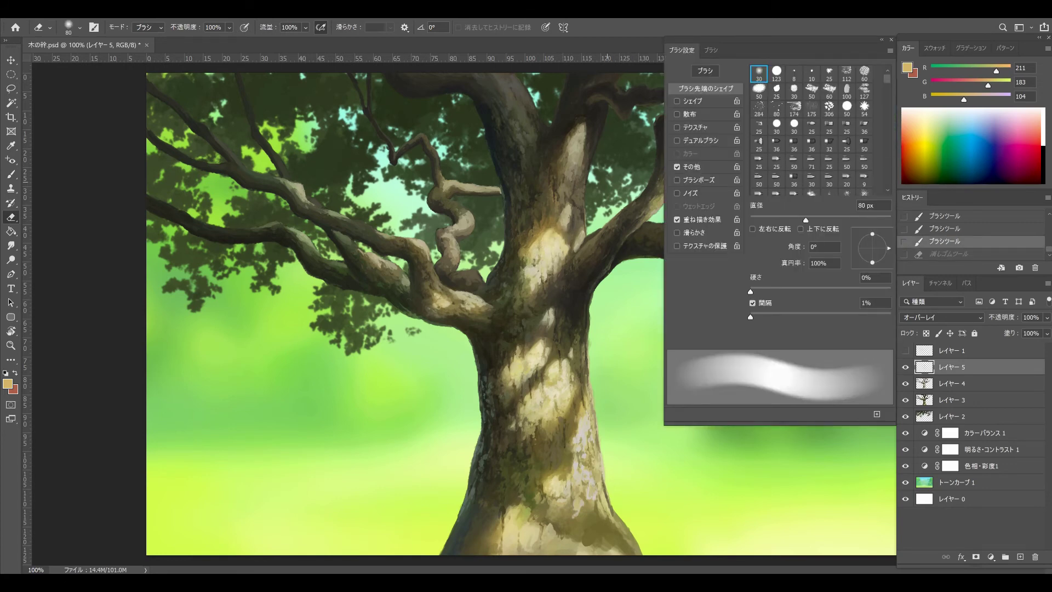
key("ctrl+shift+z")
key("ctrl+shift+z")
key("ctrl+shift+z")
key("F5")
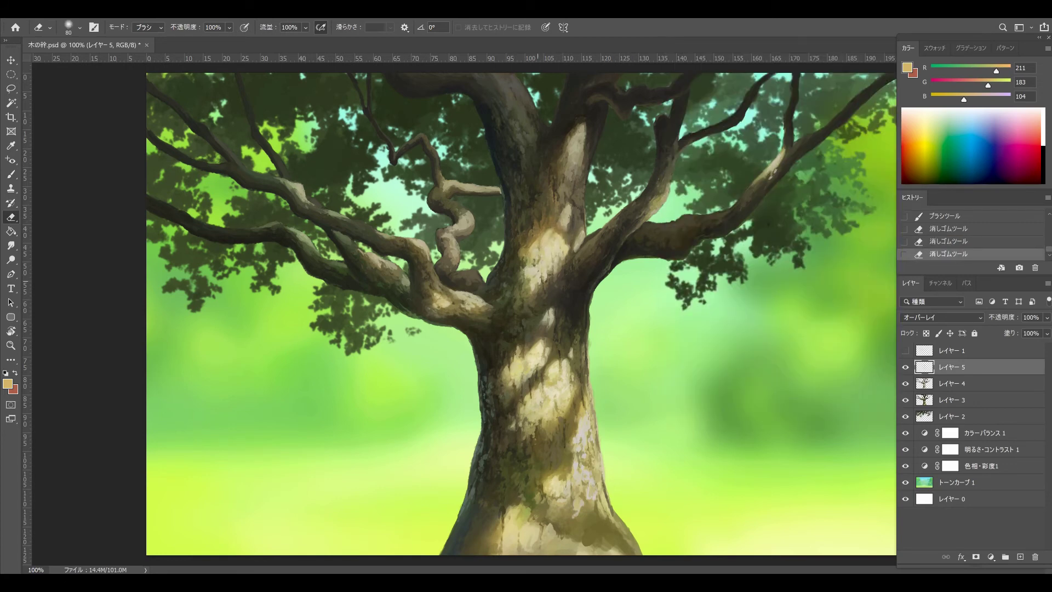
Brush golden light over the sunlit strip on the upper trunk with a 66 px brush
key("b")
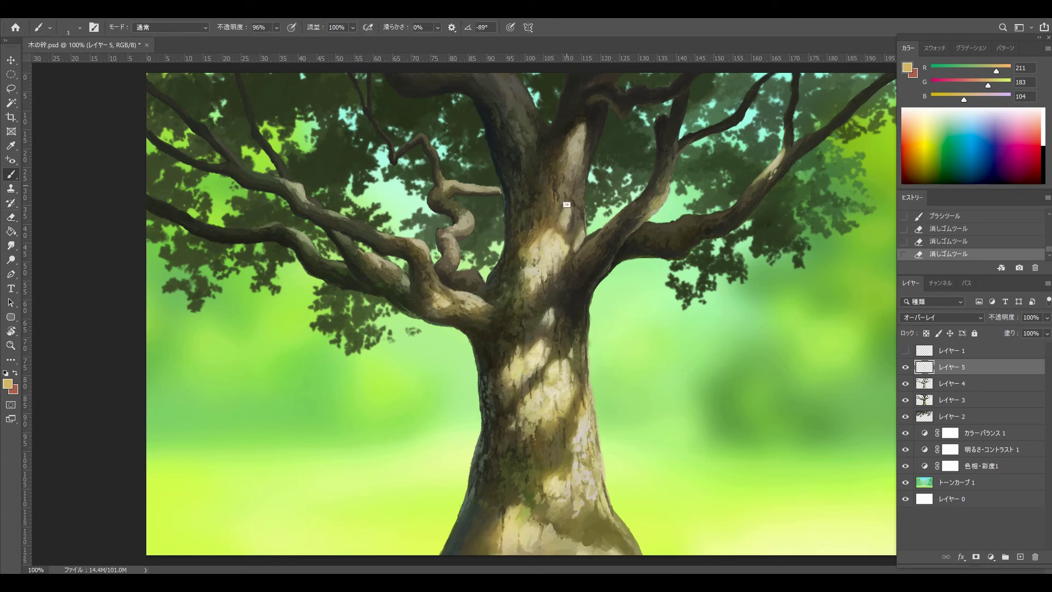
left_click_drag(566, 184, 582, 184)
left_click(575, 143)
key("ctrl+z")
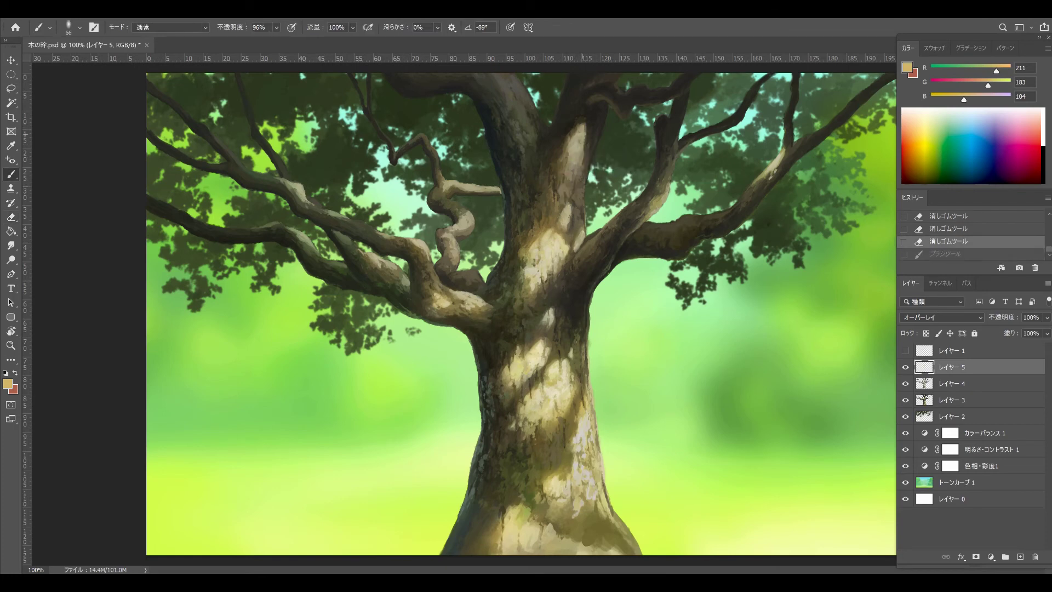
key("ctrl+shift+z")
Set the foreground color to a pale yellow, RGB 236, 235, 158
left_click(8, 384)
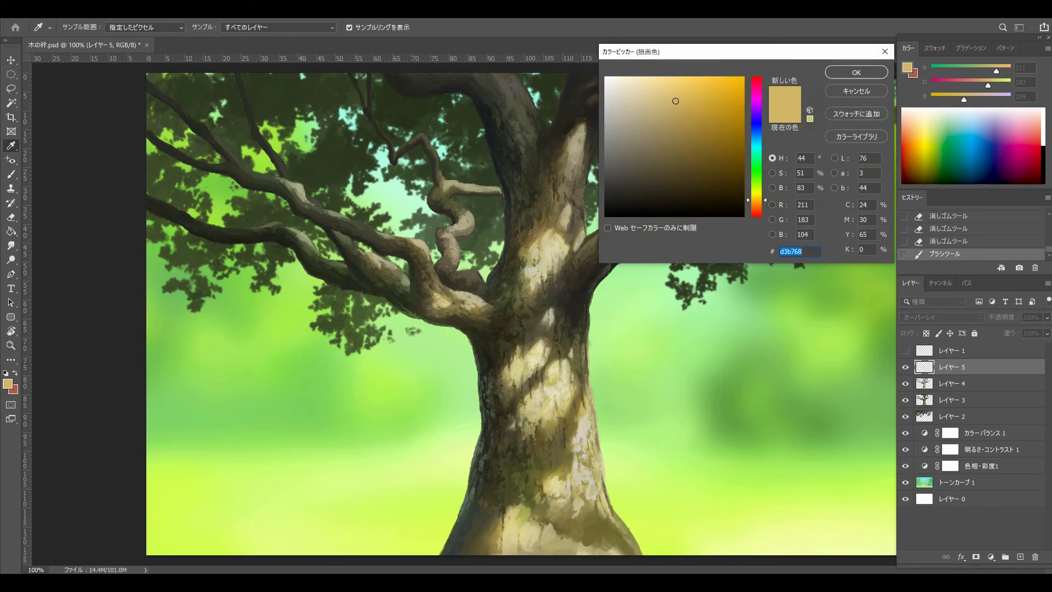
left_click_drag(755, 200, 755, 194)
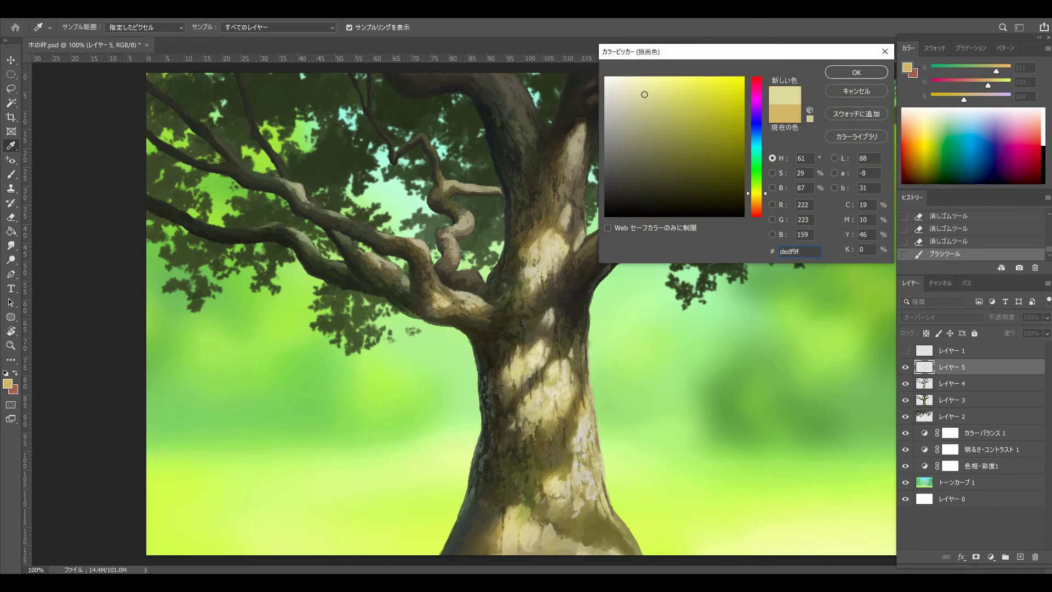
left_click_drag(644, 94, 650, 88)
key("Return")
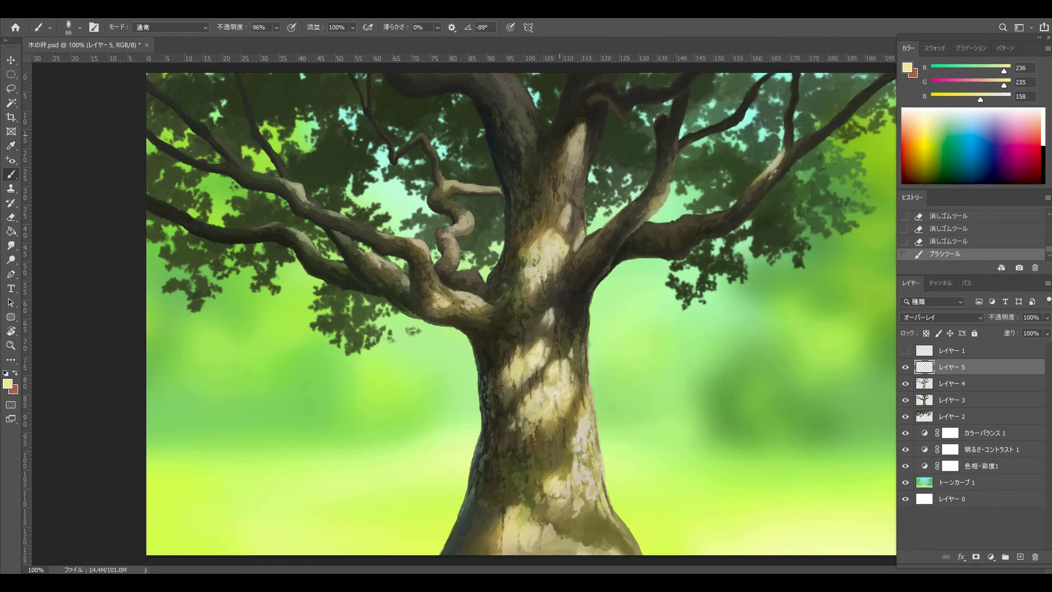
Brush pale yellow light down the sunlit strip on the upper trunk with a 93 px brush, comparing it with and without the stroke
key("ctrl+z")
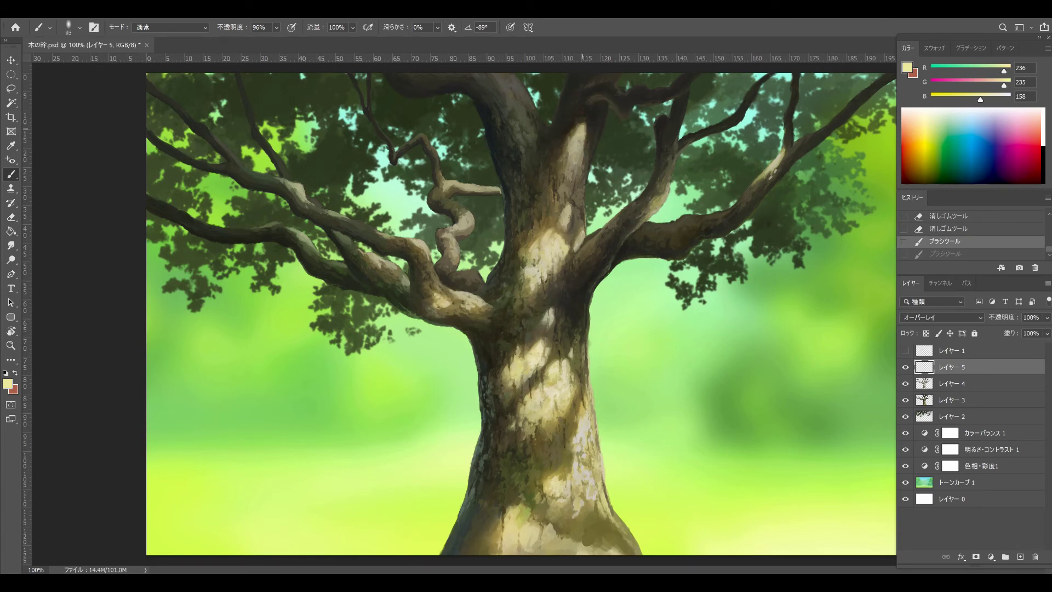
mouse_move(570, 137)
left_mouse_down()
mouse_move(572, 189)
mouse_move(566, 182)
left_mouse_up()
key("ctrl+z")
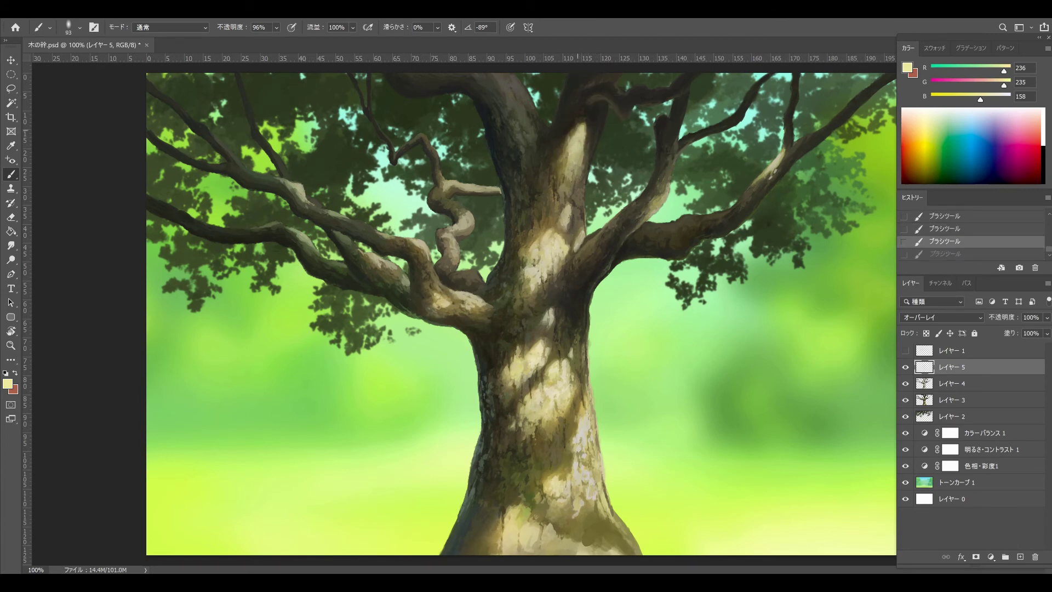
key("ctrl+shift+z")
key("ctrl+z")
key("ctrl+shift+z")
Highlight the bend of the small twisted branch left of the trunk in pale yellow with a 54 px brush
right_click(493, 218, "alt")
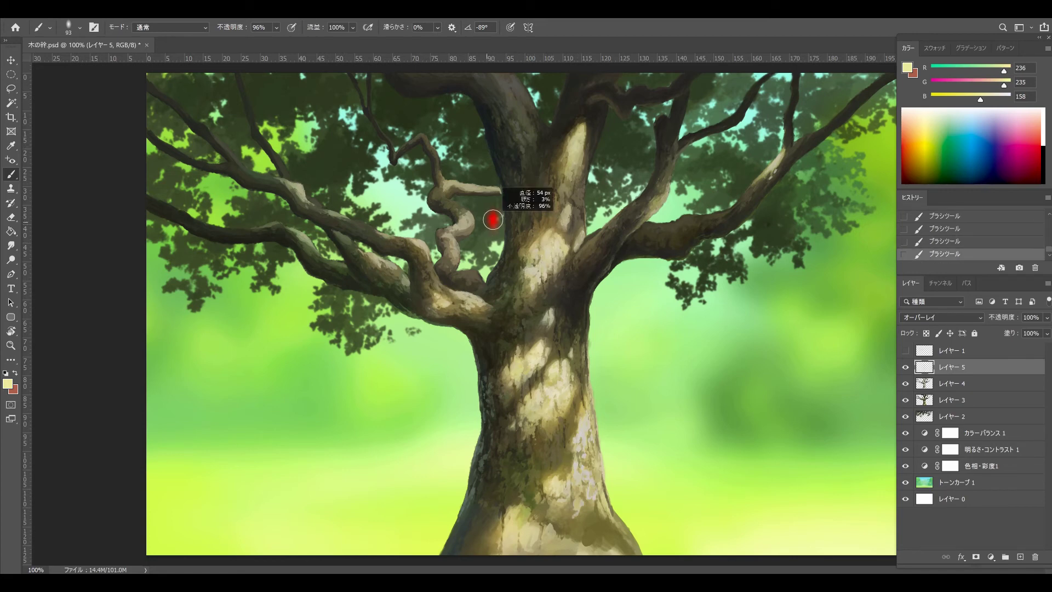
left_click_drag(468, 222, 449, 247)
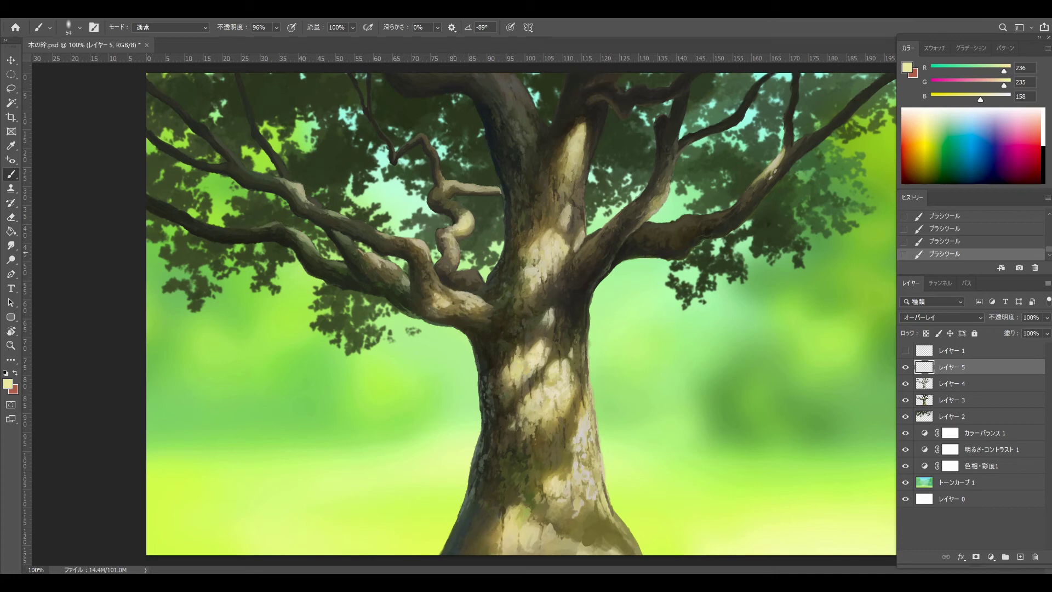
key("ctrl+z")
right_click(472, 184, "alt")
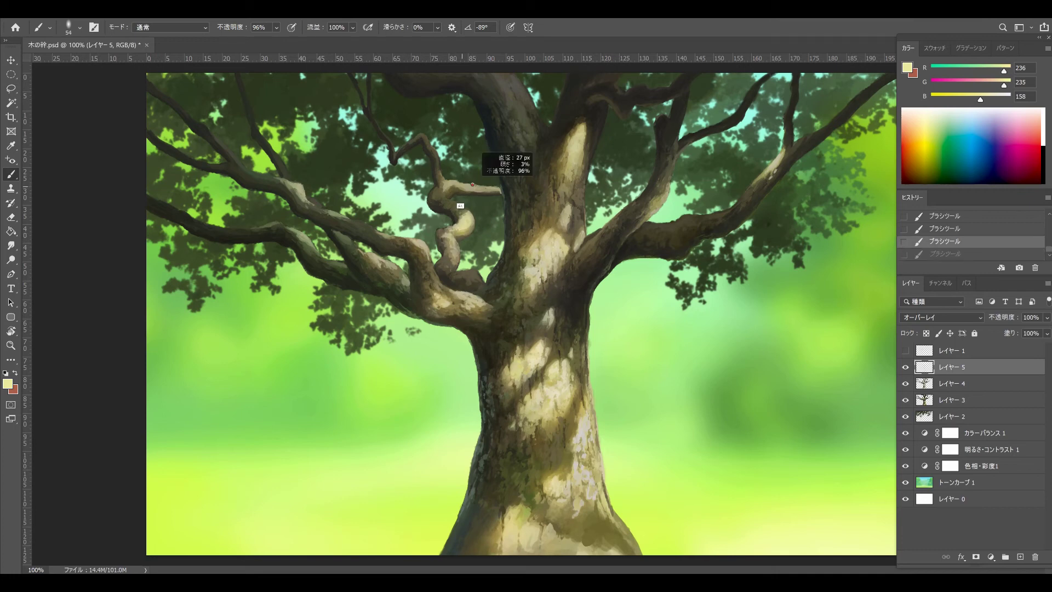
key("ctrl+shift+z")
Add pale yellow highlights to the short horizontal twig with a 20 px brush and to the large left branches
right_click(472, 184, "alt")
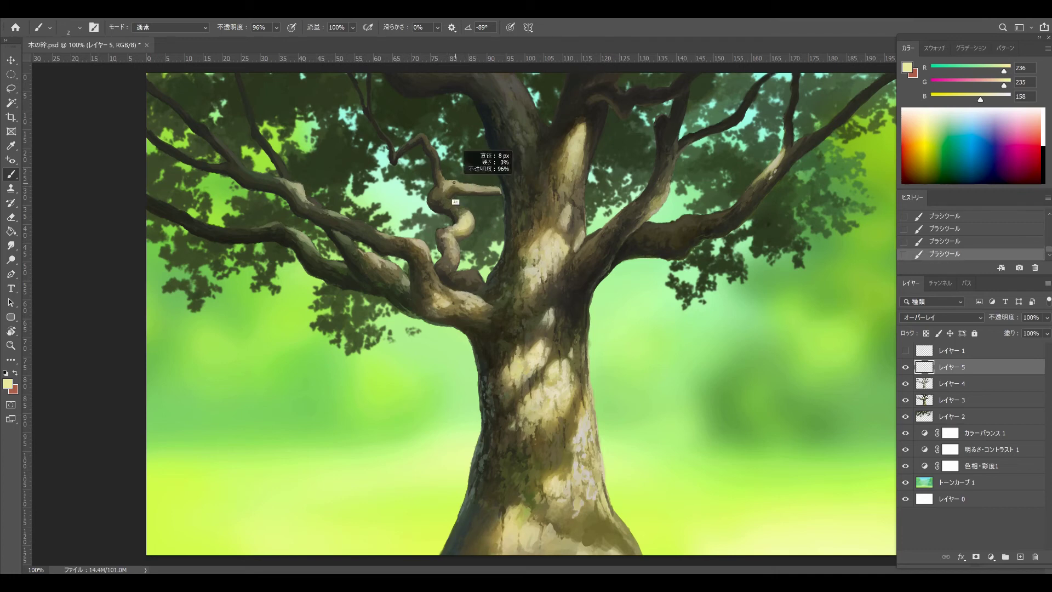
mouse_move(475, 189)
left_mouse_down()
mouse_move(493, 189)
mouse_move(446, 189)
left_mouse_up()
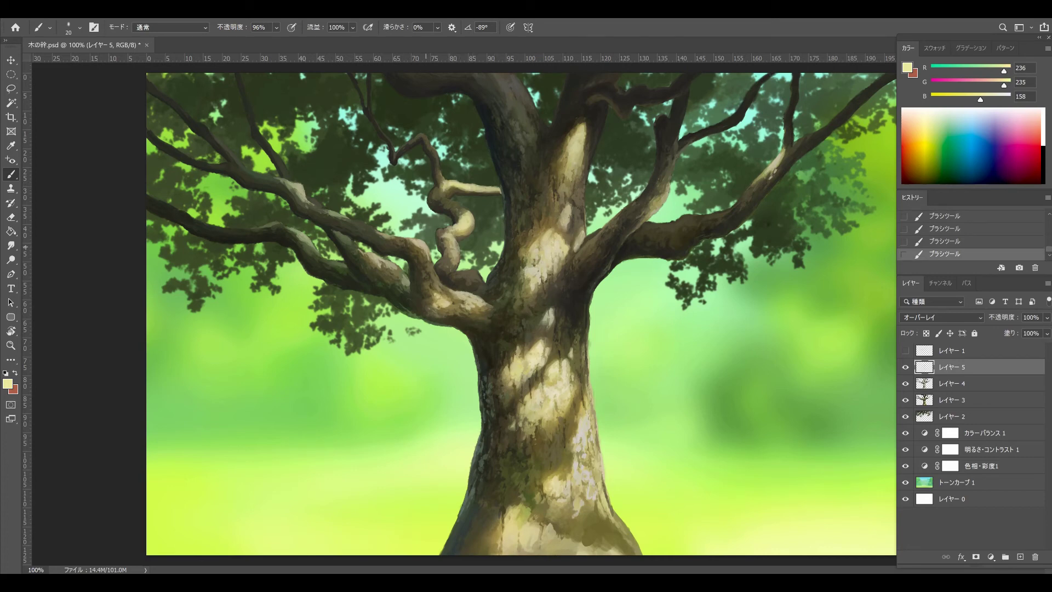
left_click_drag(421, 242, 415, 244)
mouse_move(384, 265)
left_mouse_down()
mouse_move(397, 265)
mouse_move(370, 261)
mouse_move(400, 280)
left_mouse_up()
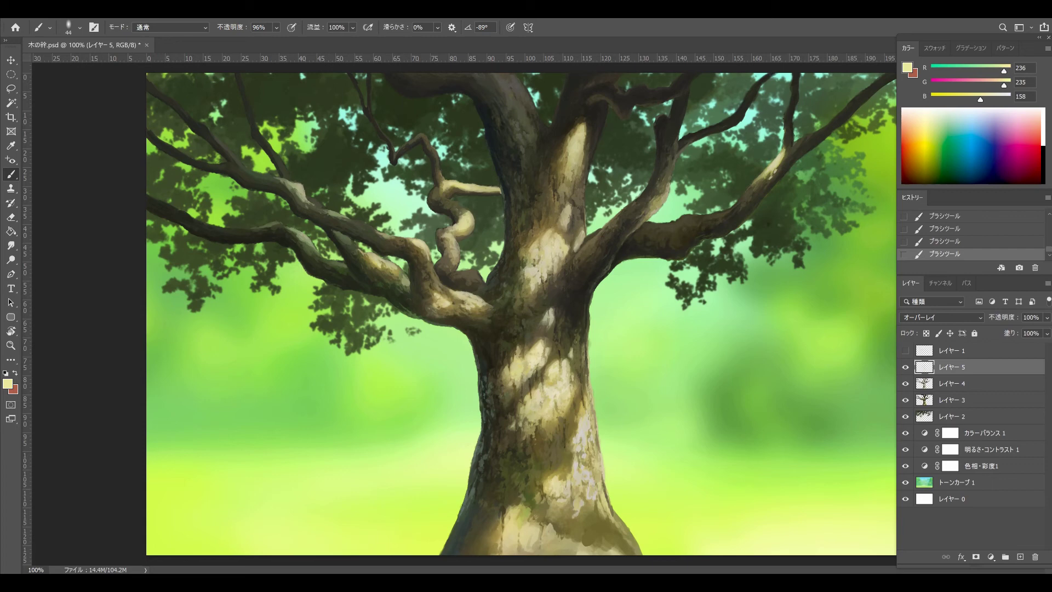
Try painting leaves over the upper right branches on a new layer with a 29 px brush and sampled dark green (RGB 51, 72, 40)
left_click(905, 416)
right_click(736, 113, "alt")
key("ctrl+shift+alt+n")
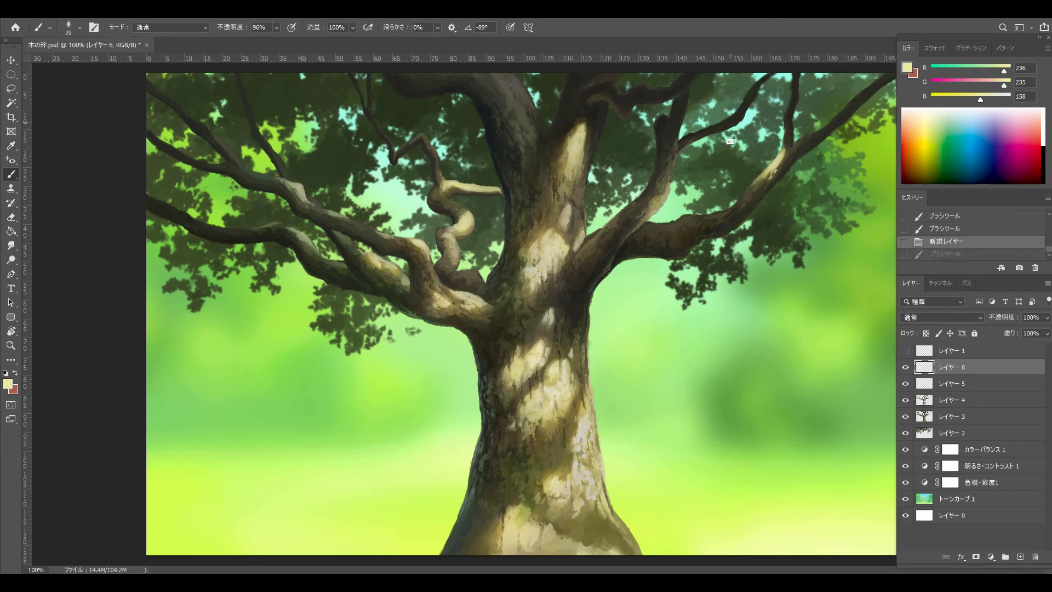
key("ctrl+z")
left_click_drag(728, 123, 711, 97)
left_click(736, 137, "alt")
mouse_move(737, 138)
left_mouse_down()
mouse_move(704, 90)
mouse_move(731, 120)
mouse_move(701, 115)
mouse_move(728, 135)
left_mouse_up()
left_click(731, 113, "alt")
key("ctrl+z")
Paint more dark green foliage over the upper branches with a brush up to 53 px and delete レイヤー 6
key("F5")
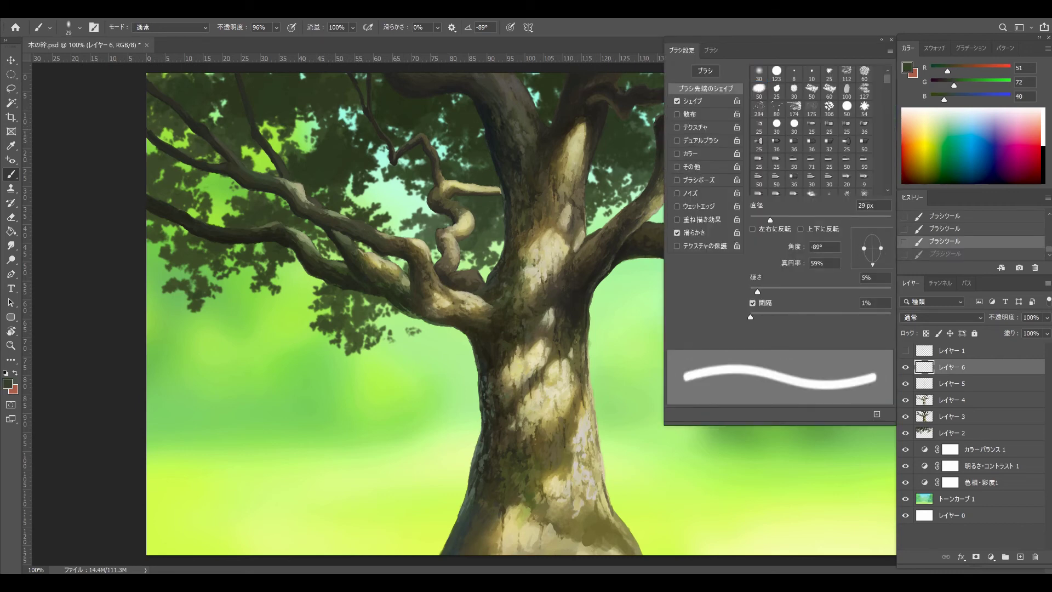
key("F5")
left_click_drag(717, 110, 737, 113)
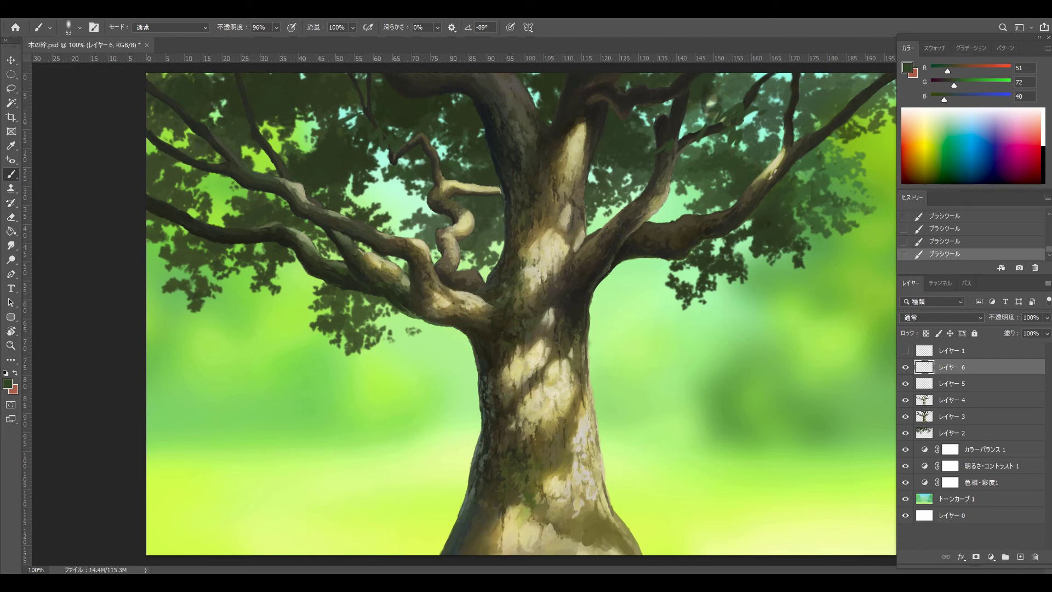
left_click_drag(951, 367, 1035, 556)
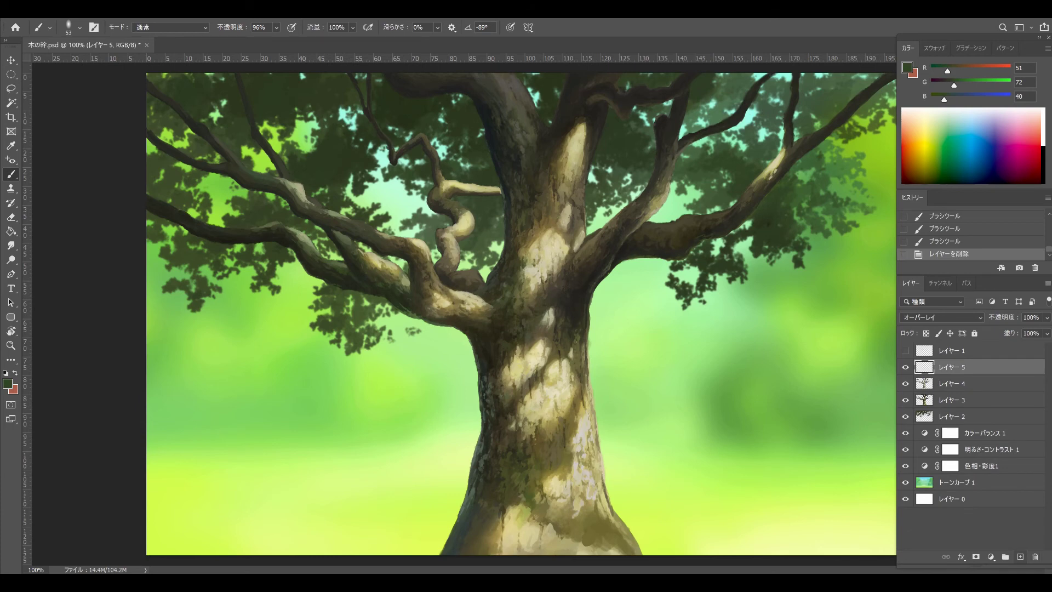
Create a new layer above レイヤー 5 and try a 52 px stroke on the trunk in sampled pale yellow (RGB 200, 191, 130)
left_click(1020, 556)
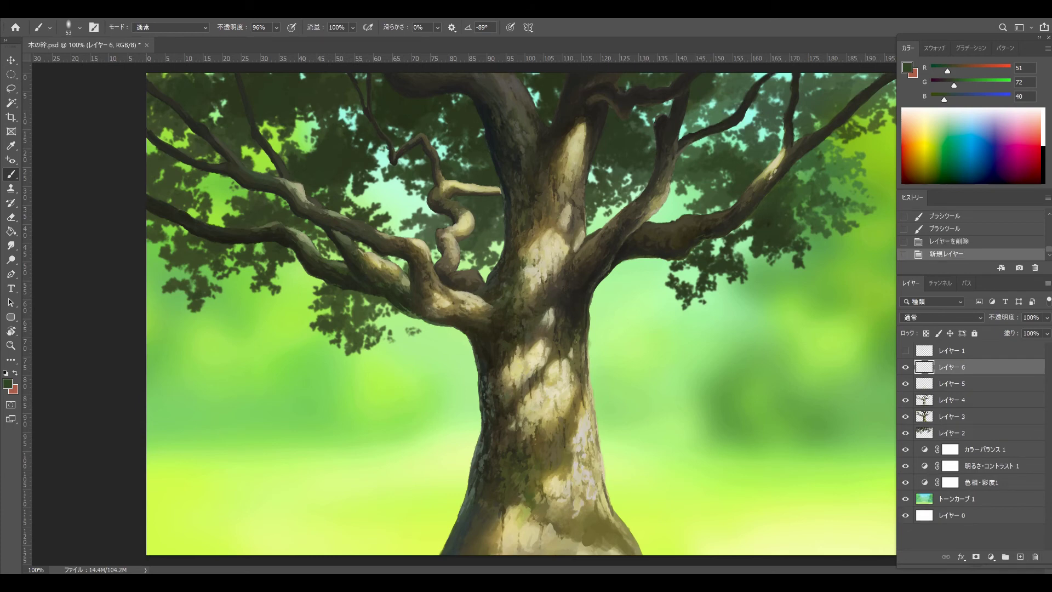
left_click_drag(514, 176, 513, 176)
left_click(534, 268, "alt")
mouse_move(521, 274)
left_mouse_down()
mouse_move(571, 196)
mouse_move(538, 319)
left_mouse_up()
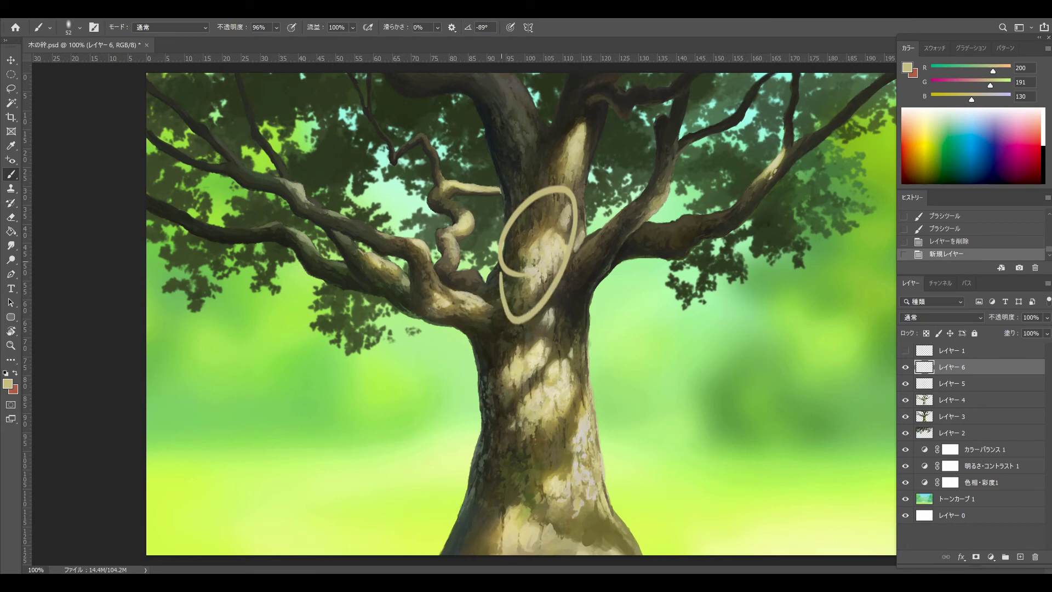
key("ctrl+z")
Turn off Shape Dynamics and turn on Transfer for the brush
key("F5")
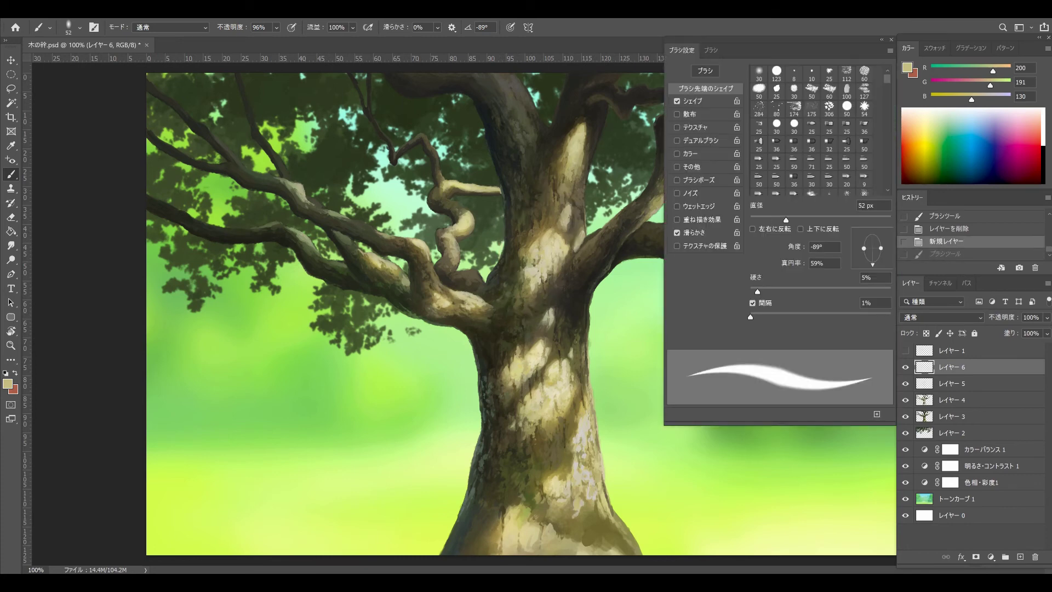
left_click(677, 101)
left_click(677, 166)
key("F5")
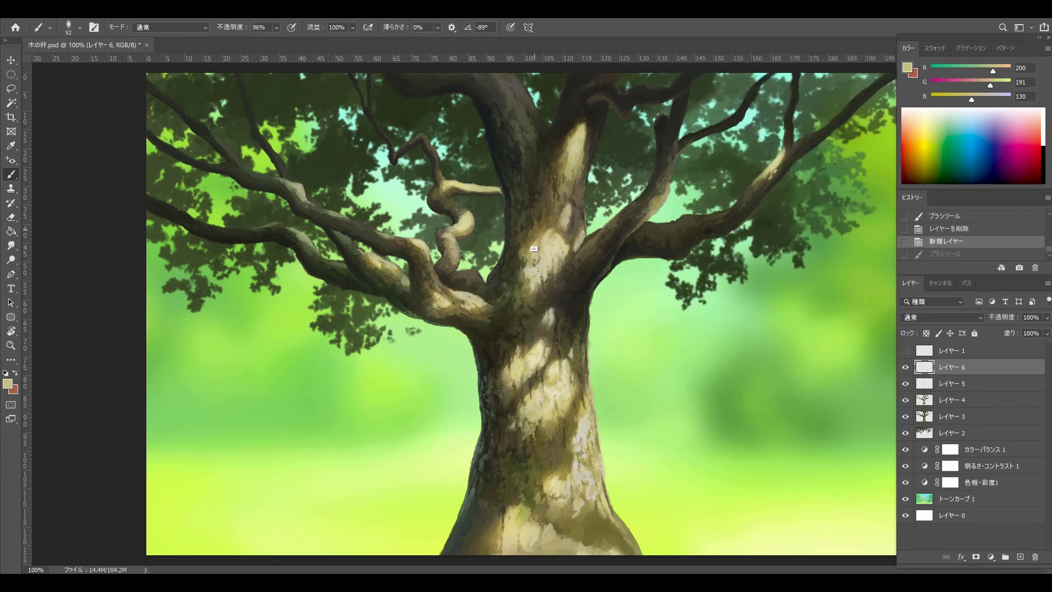
Soften the upper edge of the light patch at the trunk's fork with a 16 px brush and sampled olive browns
right_click(534, 230, "alt")
left_click(532, 218, "alt")
left_click_drag(532, 218, 534, 230)
left_click(532, 218, "alt")
left_click(531, 218, "alt")
left_click(537, 242, "alt")
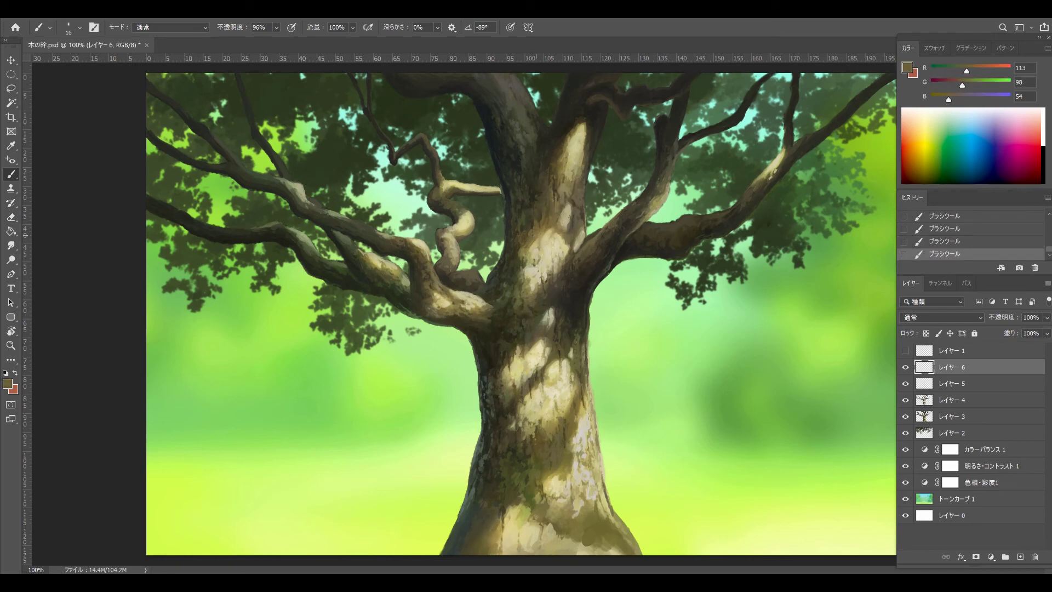
left_click(537, 242, "alt")
left_click(531, 231, "alt")
left_click(522, 237, "alt")
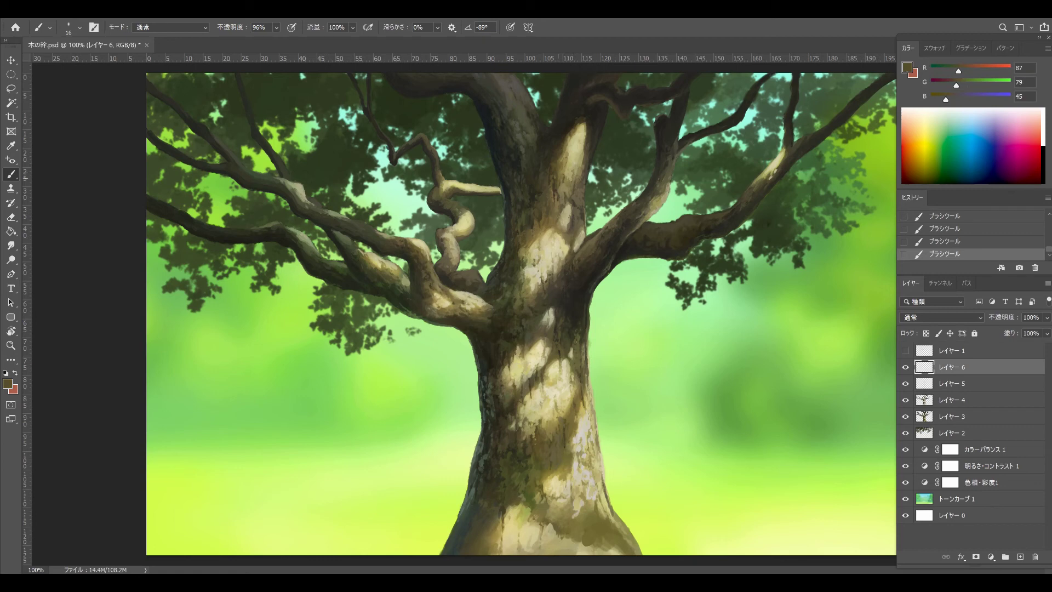
Paint the bark above the trunk's light patch with a 28 px brush in dark brown (RGB 88, 78, 43)
key("bracketright")
key("bracketright")
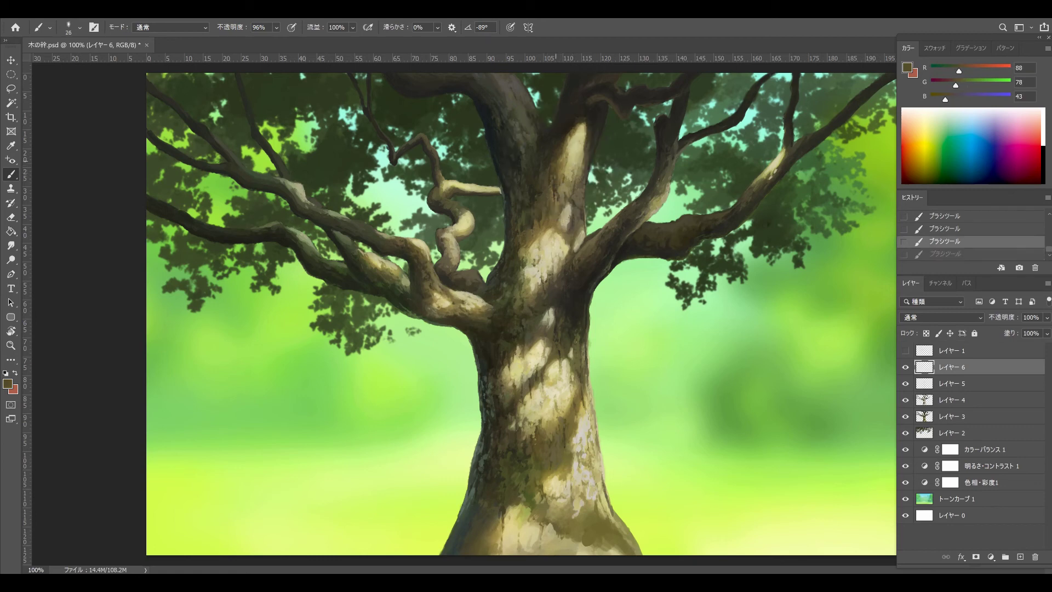
left_click(549, 236, "alt")
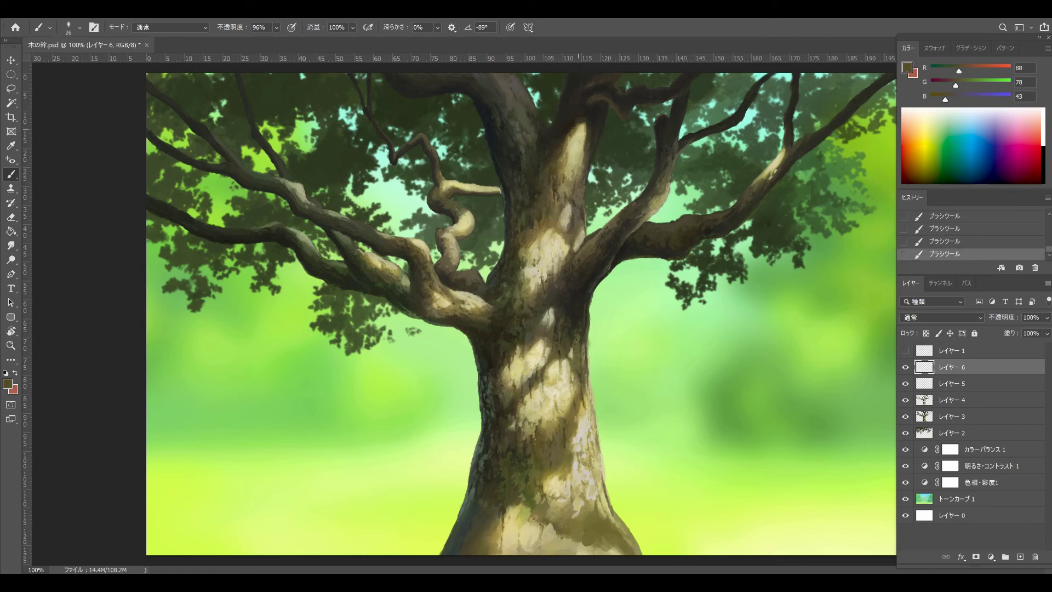
Refine the upper right edge of the trunk with an 11 px brush and sampled browns, including RGB 52, 51, 41
left_click(575, 211, "alt")
key("bracketleft")
key("bracketleft")
key("bracketleft")
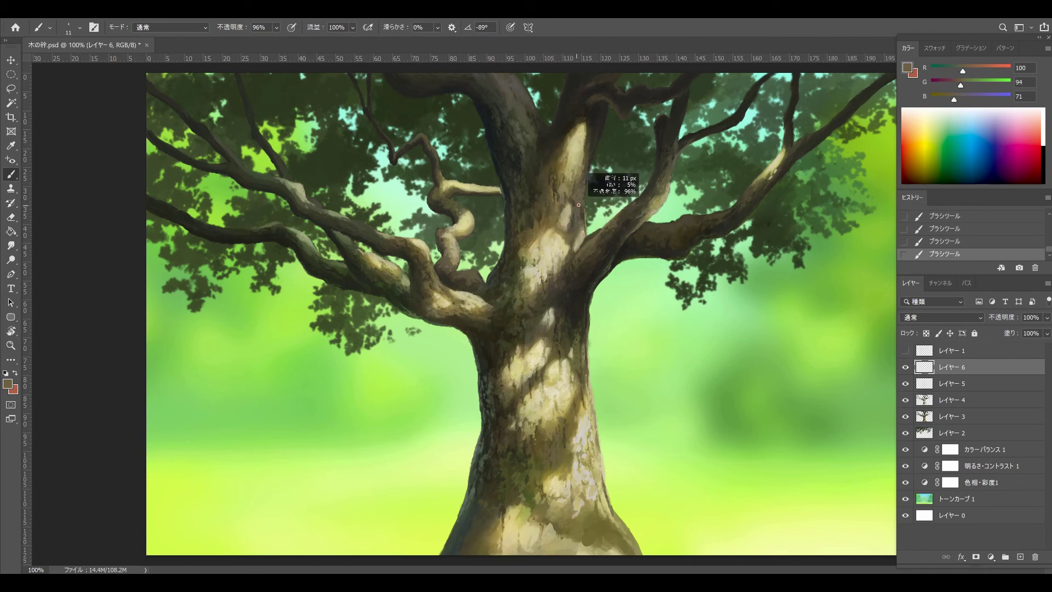
left_click(581, 220, "alt")
left_click(589, 181, "alt")
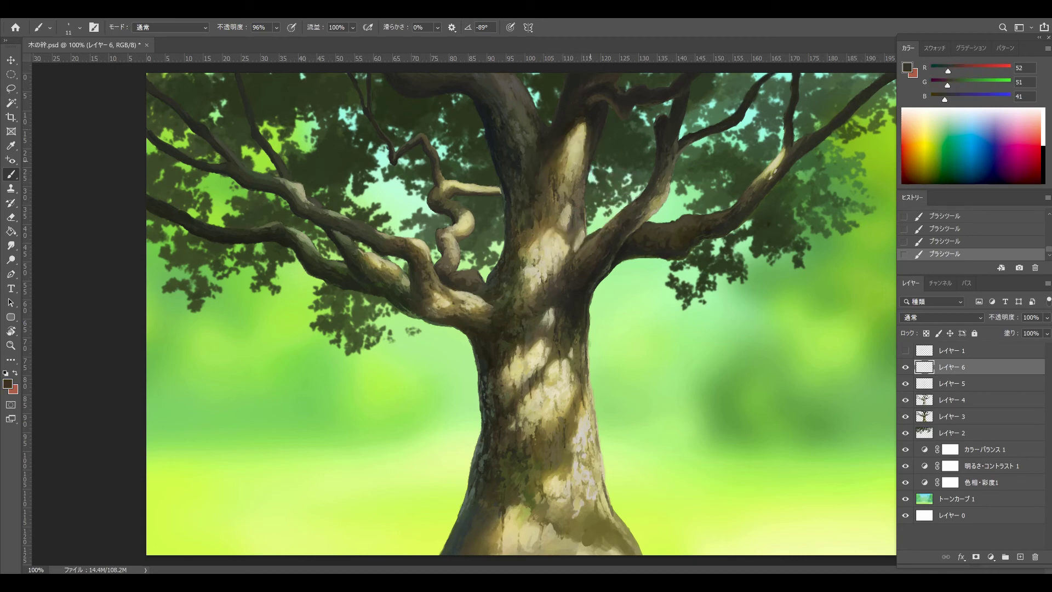
Blend the bark on the upper left trunk with a 21 px brush and sampled dark greys (RGB 52, 55, 41 and 86, 85, 73)
key("bracketright")
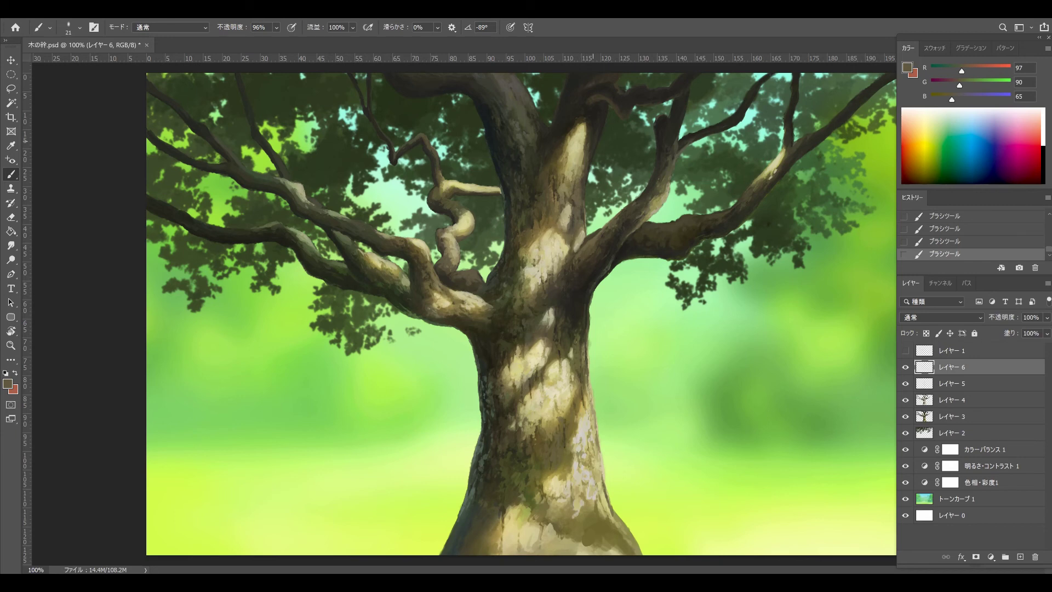
left_click(525, 168, "alt")
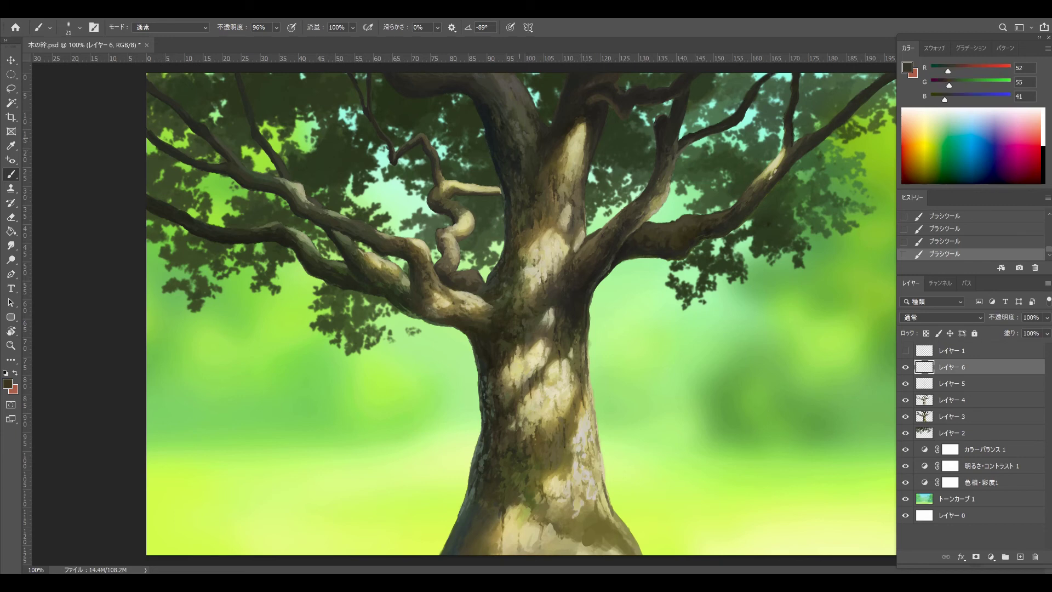
left_click(511, 159, "alt")
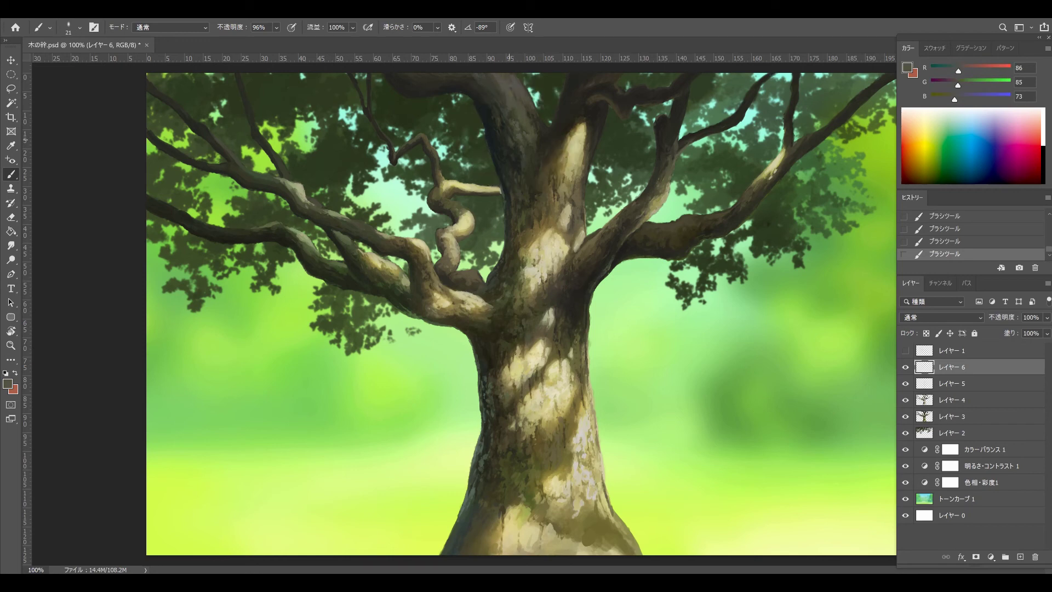
Undo the last three strokes and shade the small twisted branch in olive (RGB 80, 81, 53) and darker brown (RGB 66, 64, 48)
left_click(447, 246, "alt")
key("ctrl+z")
key("ctrl+z")
key("ctrl+z")
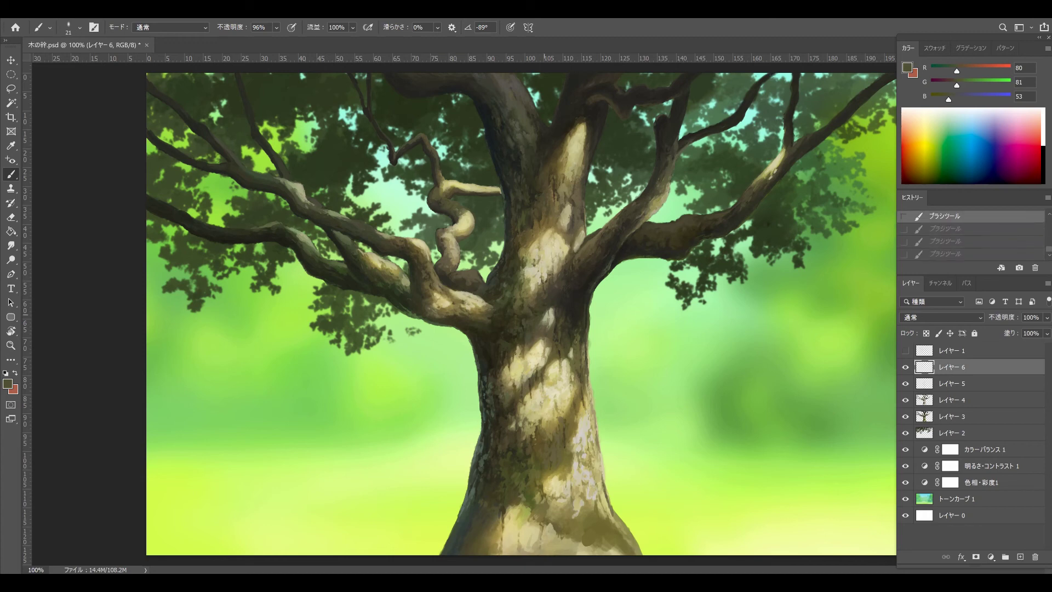
left_click_drag(440, 229, 454, 229)
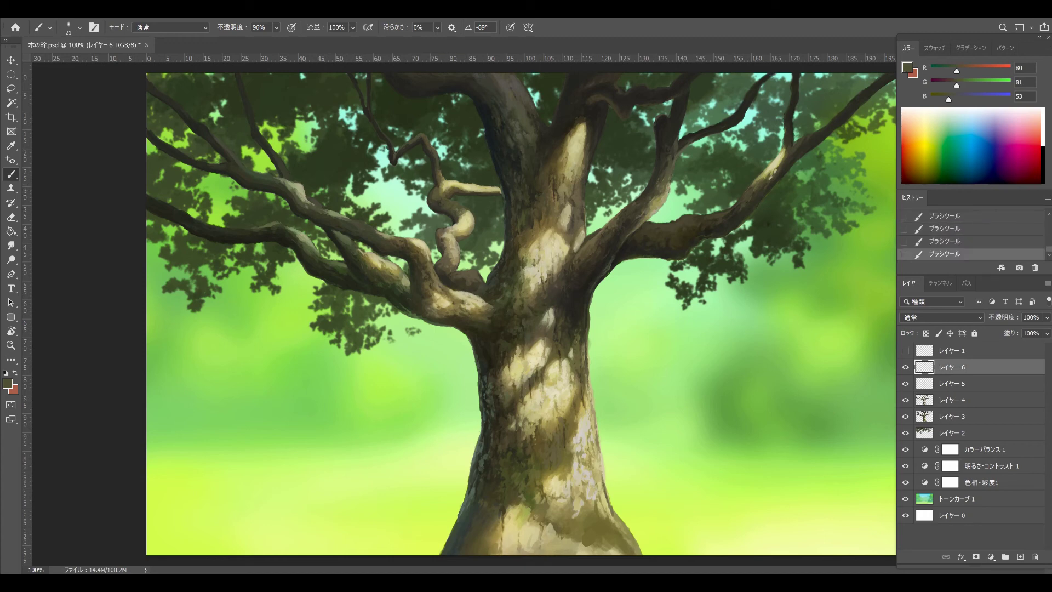
key("ctrl+z")
key("ctrl+shift+z")
left_click(433, 189, "alt")
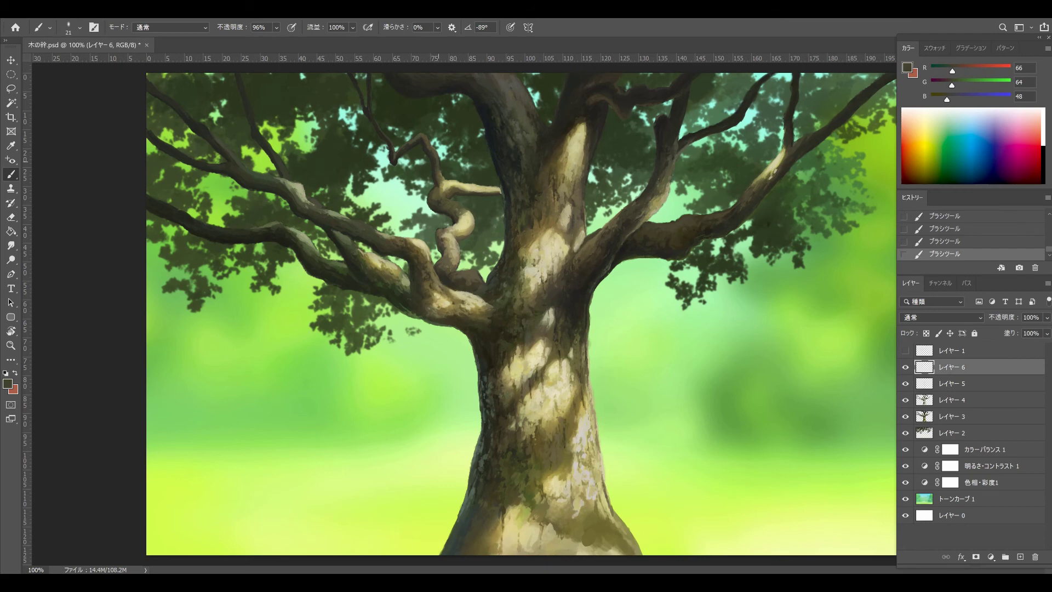
Raise the brush hardness to 97% and paint around the base of the small twisted branch with colors sampled from the bark
left_click(470, 299, "alt")
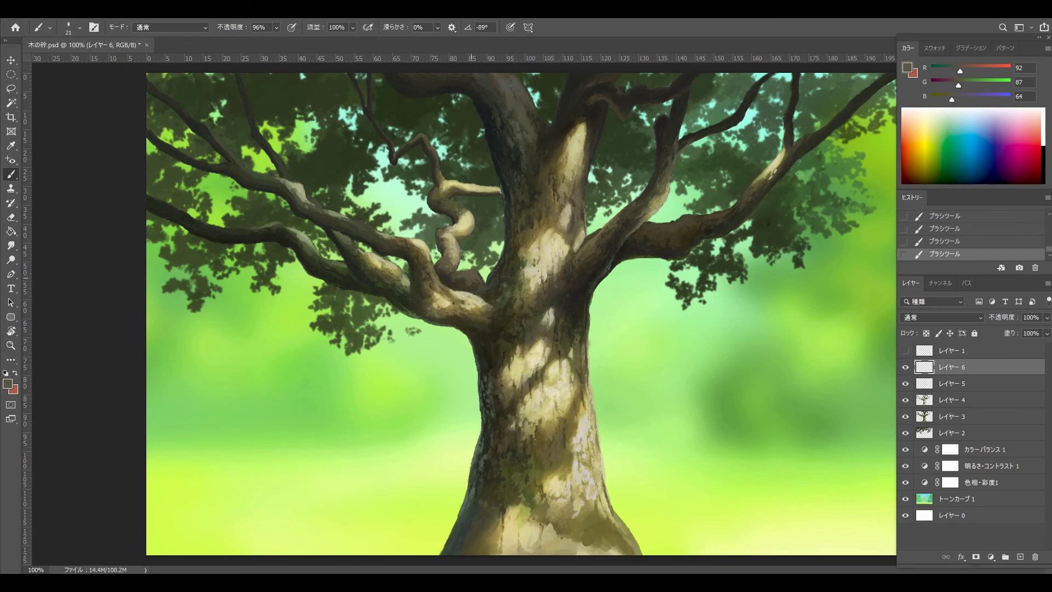
key("F5")
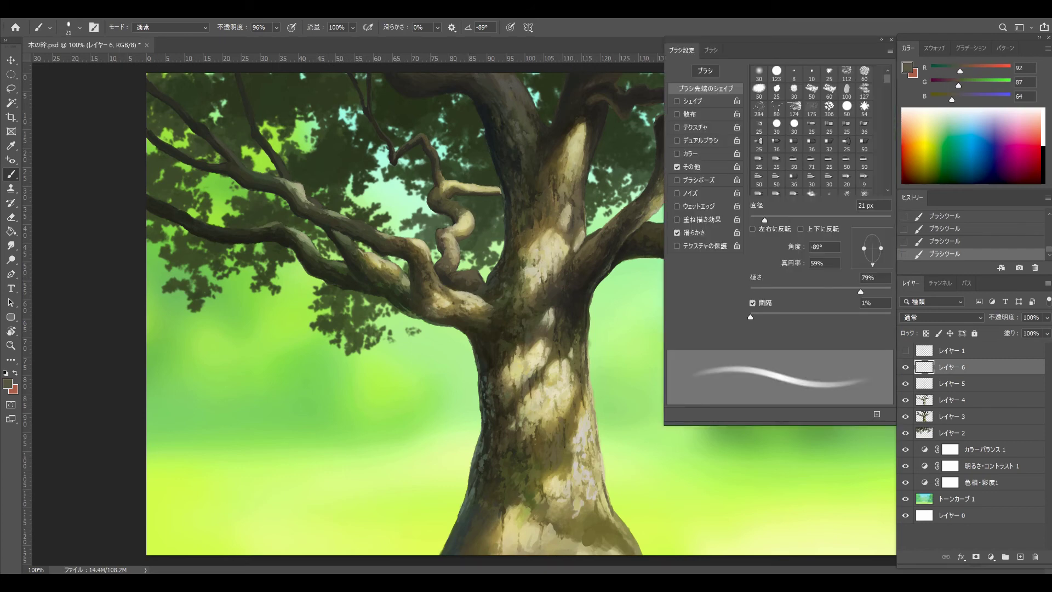
left_click_drag(863, 292, 887, 292)
key("F5")
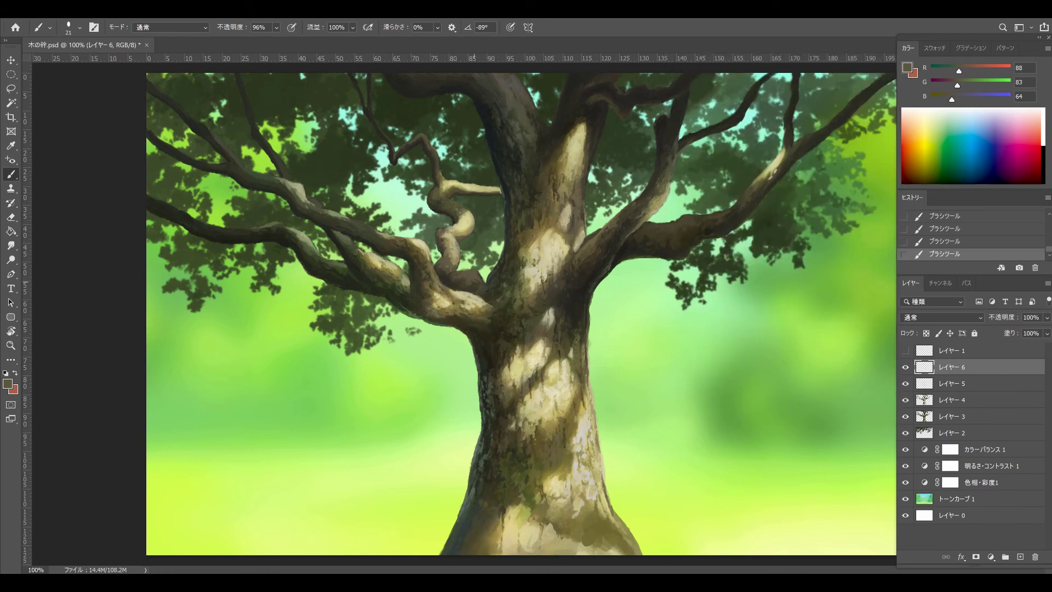
left_click(472, 306, "alt")
Set the minimum opacity in the brush's Transfer settings to 85%
key("F5")
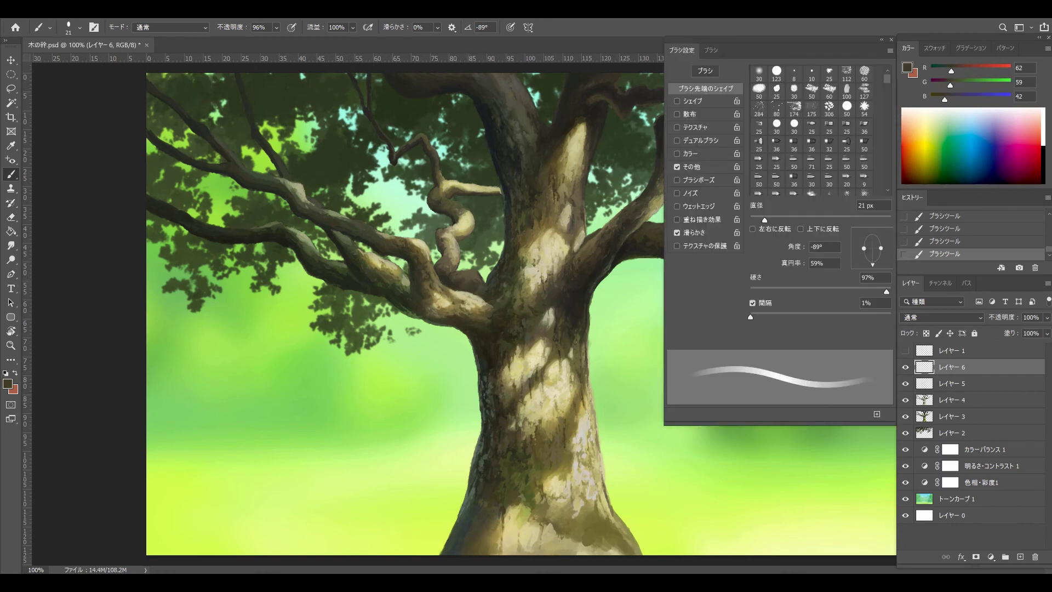
key("F5")
key("F5")
left_click(691, 167)
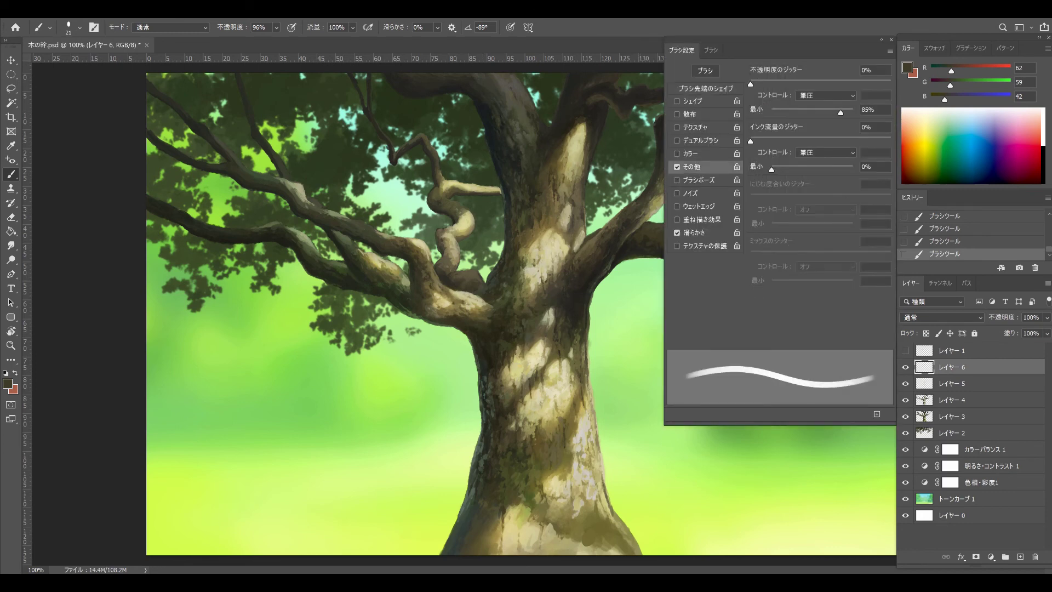
key("F5")
Undo the last stroke and repaint the dark knot beneath the small twisted branch with a 14 px brush and sampled browns
key("ctrl+z")
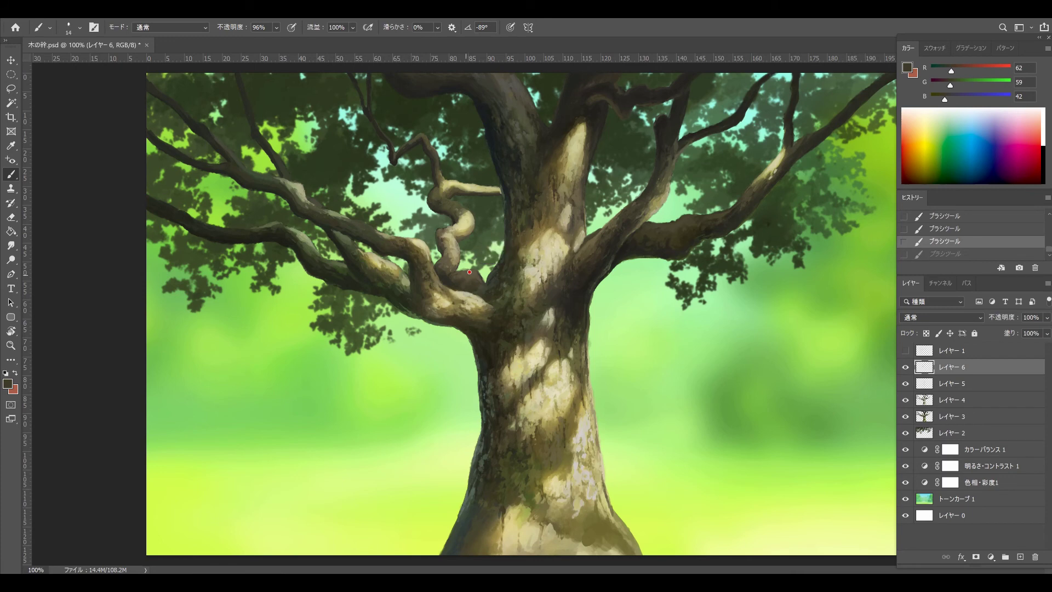
left_click(469, 272)
left_click(460, 274, "alt")
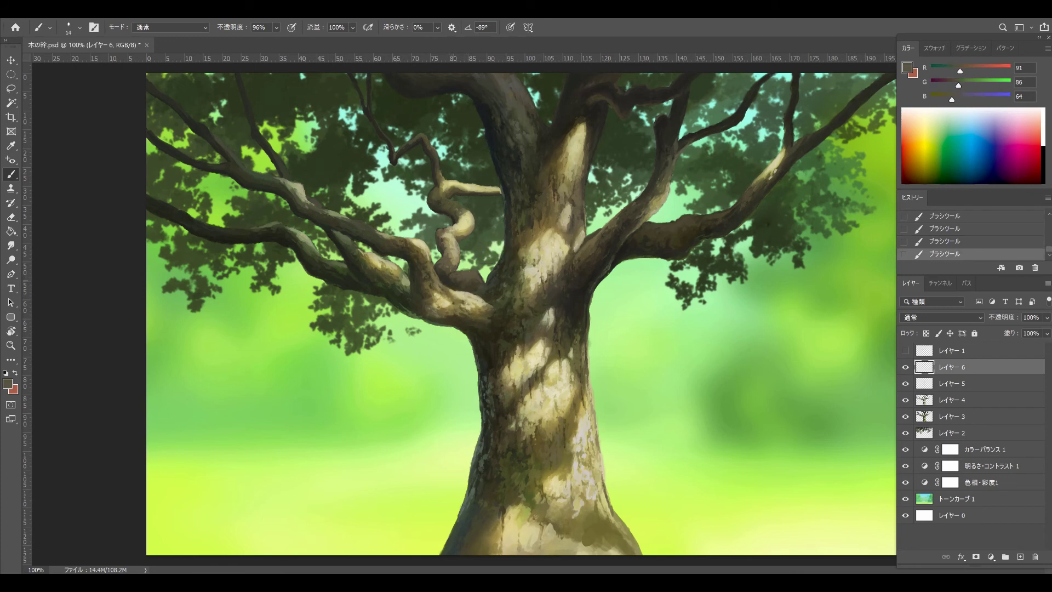
left_click(453, 274, "alt")
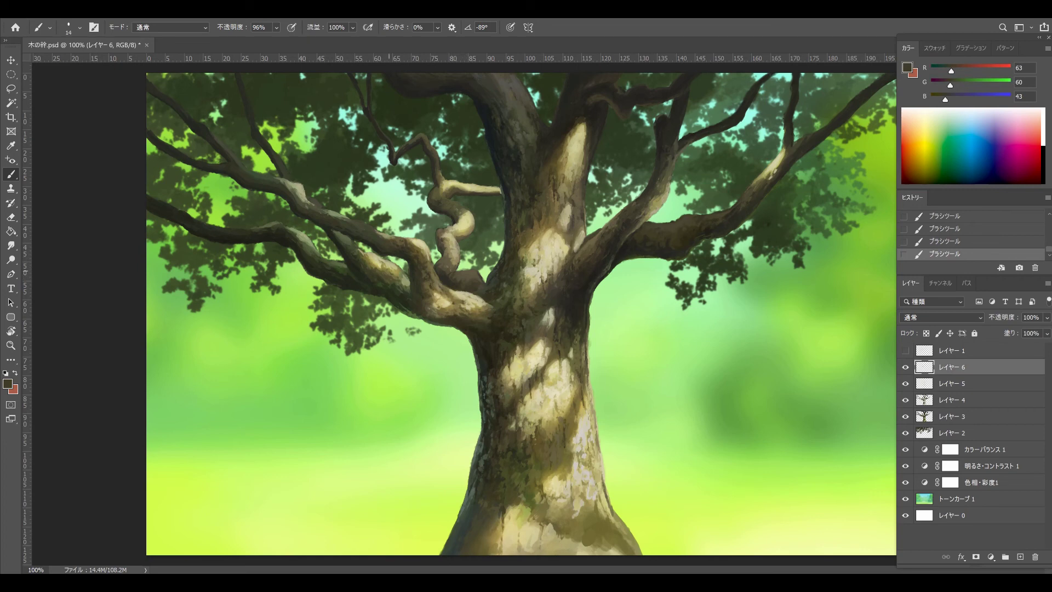
Touch up the light patches on the left branch, trunk and trunk base in sampled yellows, enlarging the brush from 14 to 30 px
left_click(390, 290, "alt")
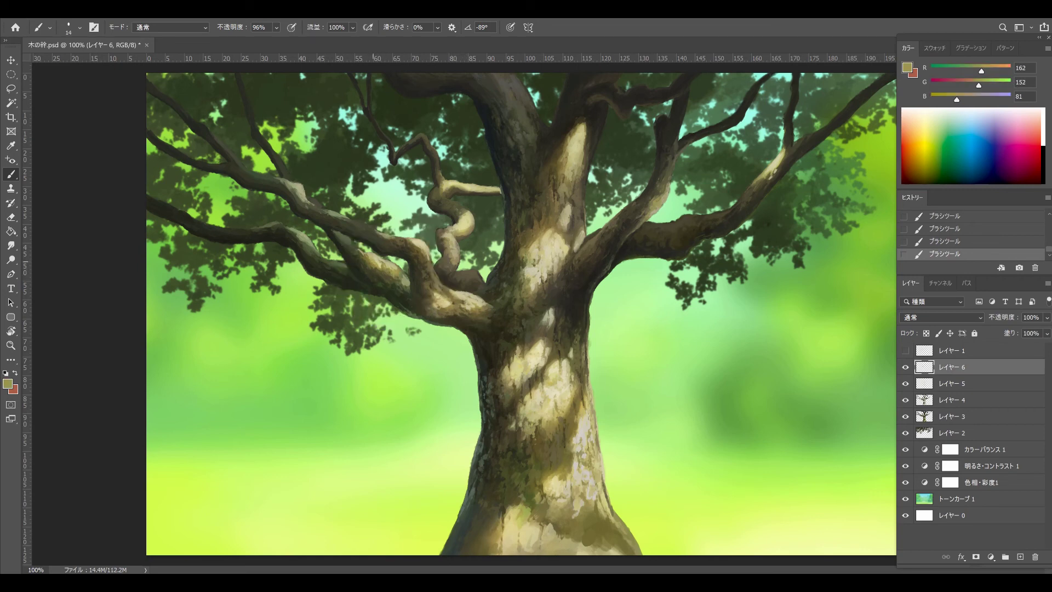
left_click(370, 276, "alt")
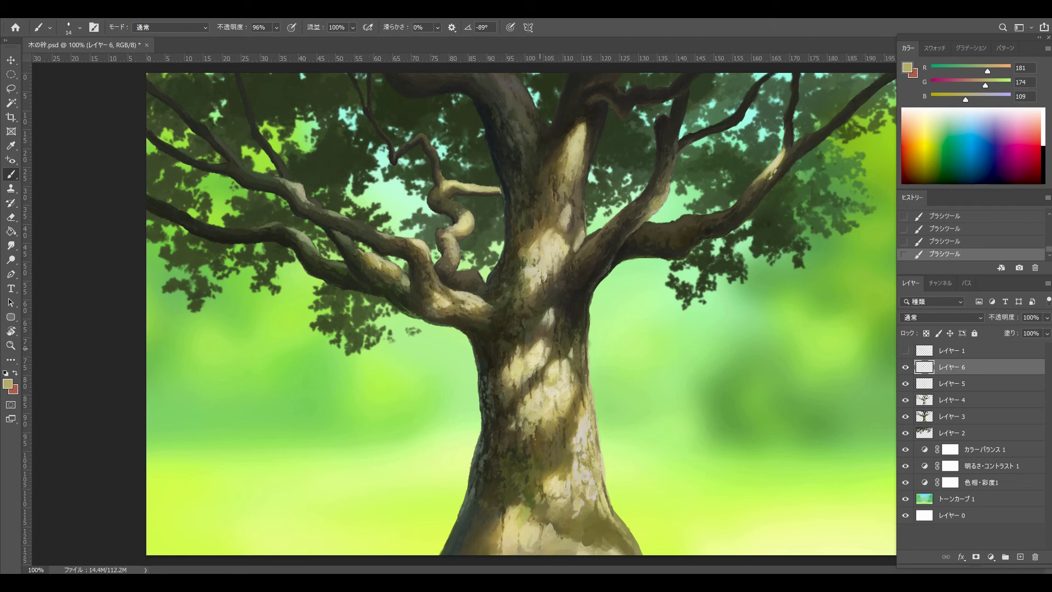
left_click(540, 367, "alt")
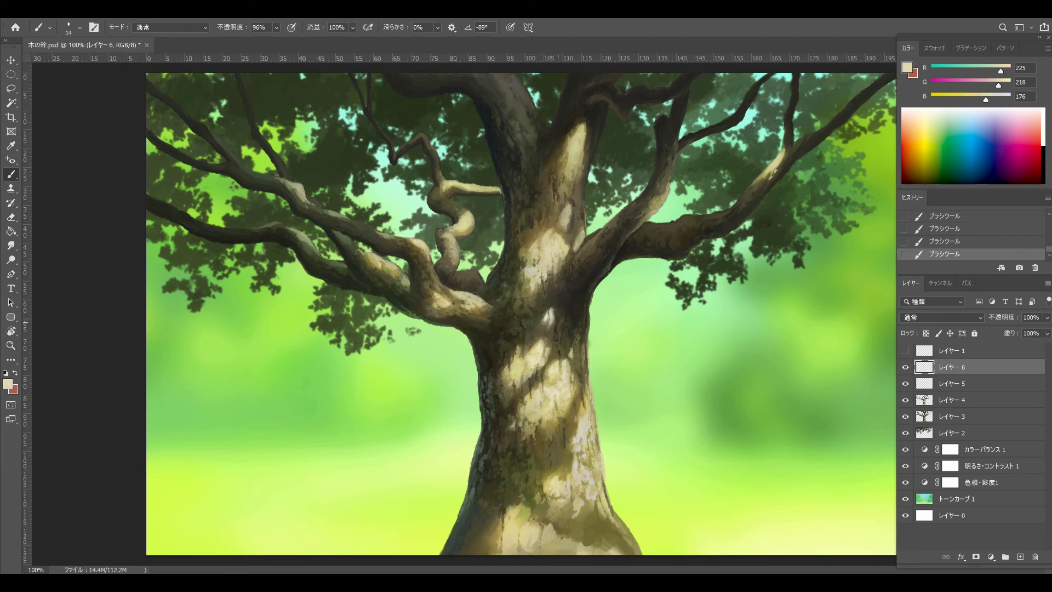
key("bracketright")
key("bracketright")
left_click(590, 542, "alt")
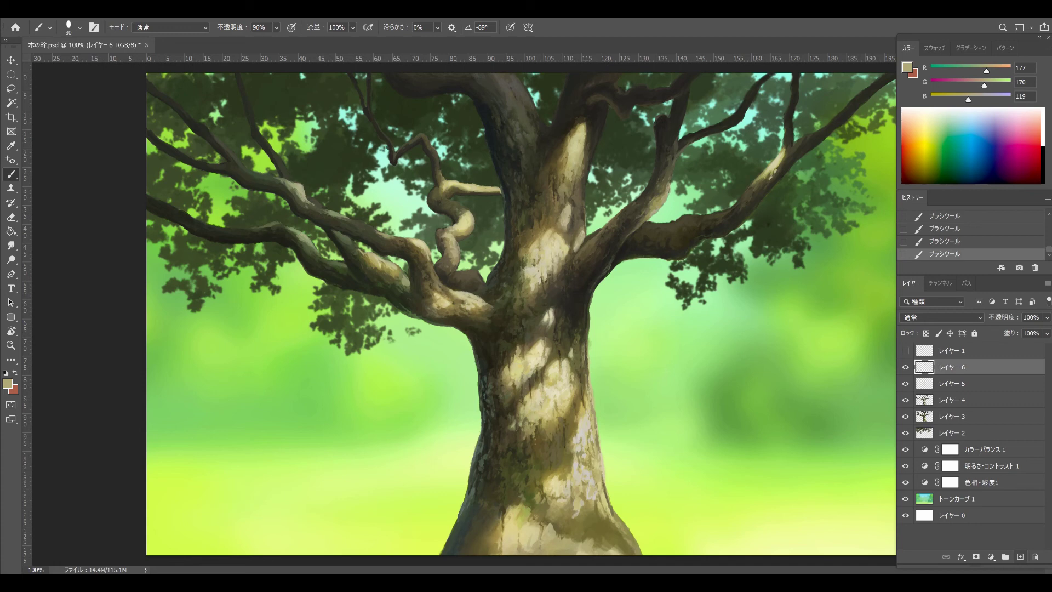
Add a new layer above レイヤー 6 and hide it together with レイヤー 5 and レイヤー 6
left_click(1020, 556)
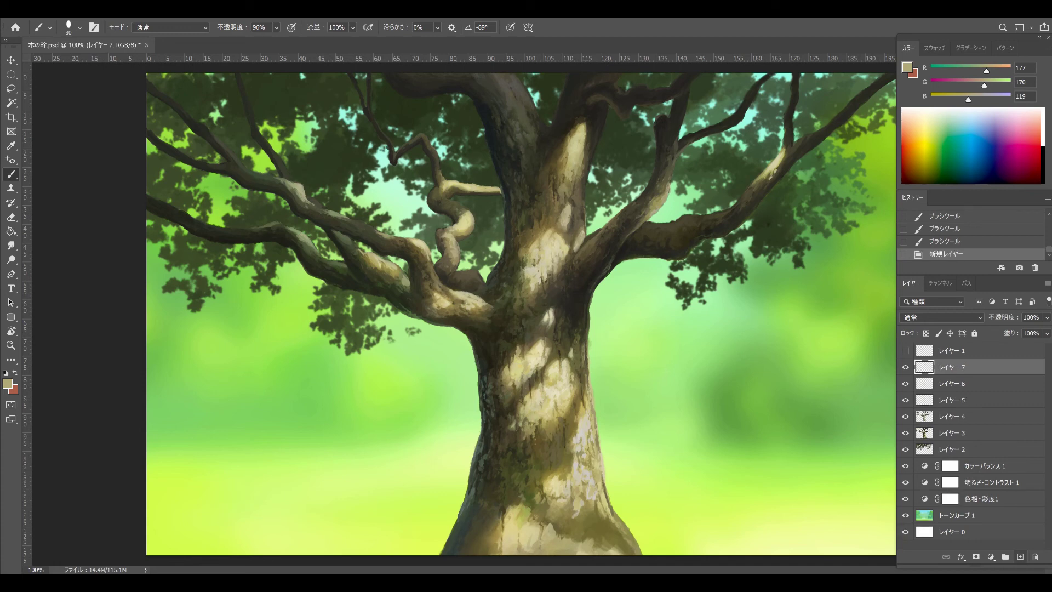
key("ctrl+comma")
left_click(905, 416)
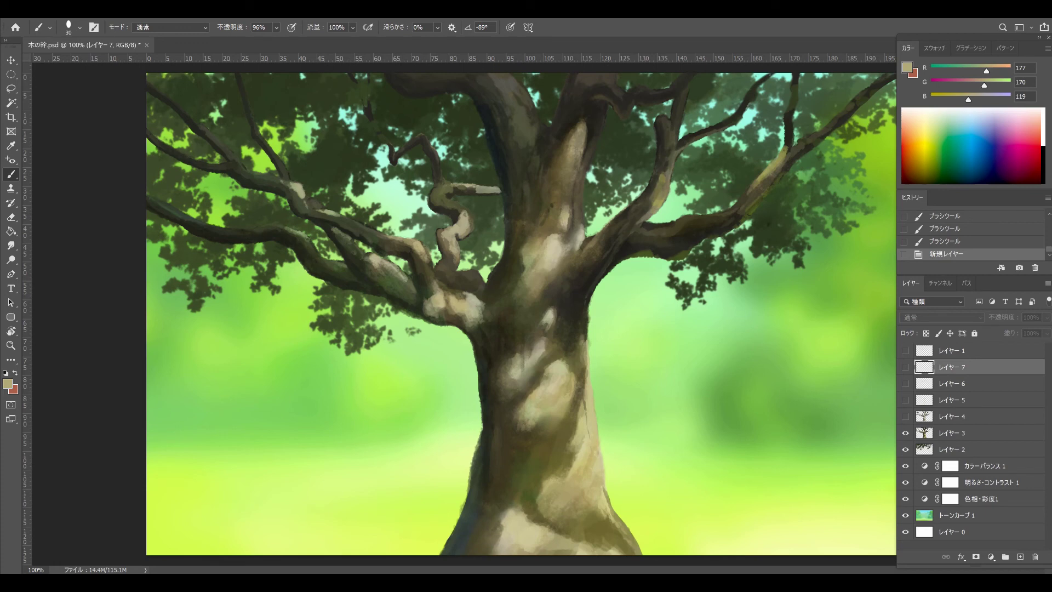
left_click(905, 416)
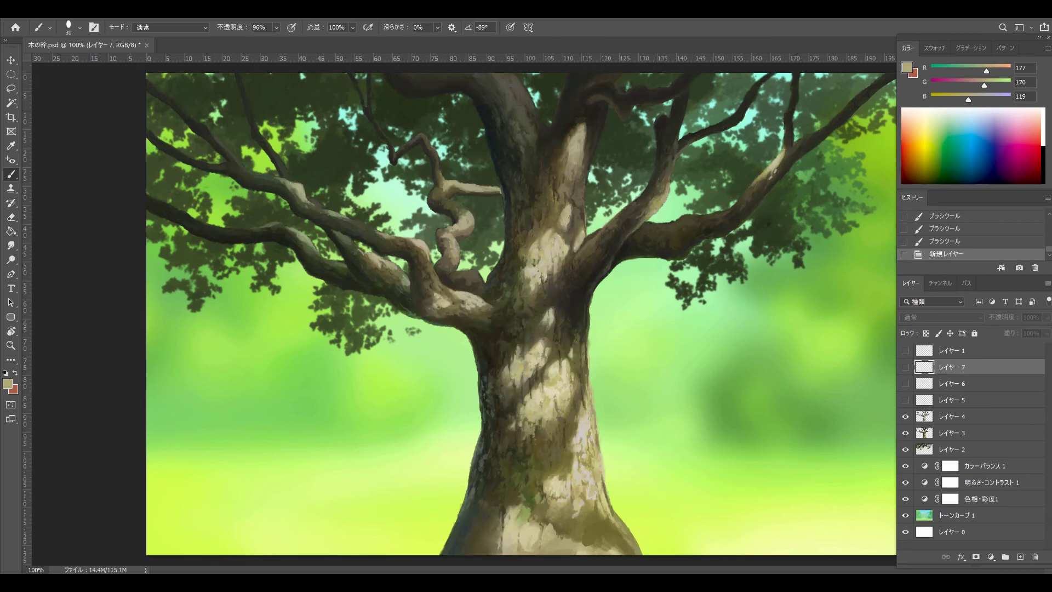
Compare the tree with レイヤー 3 and レイヤー 4 each hidden and shown again
left_click(905, 433)
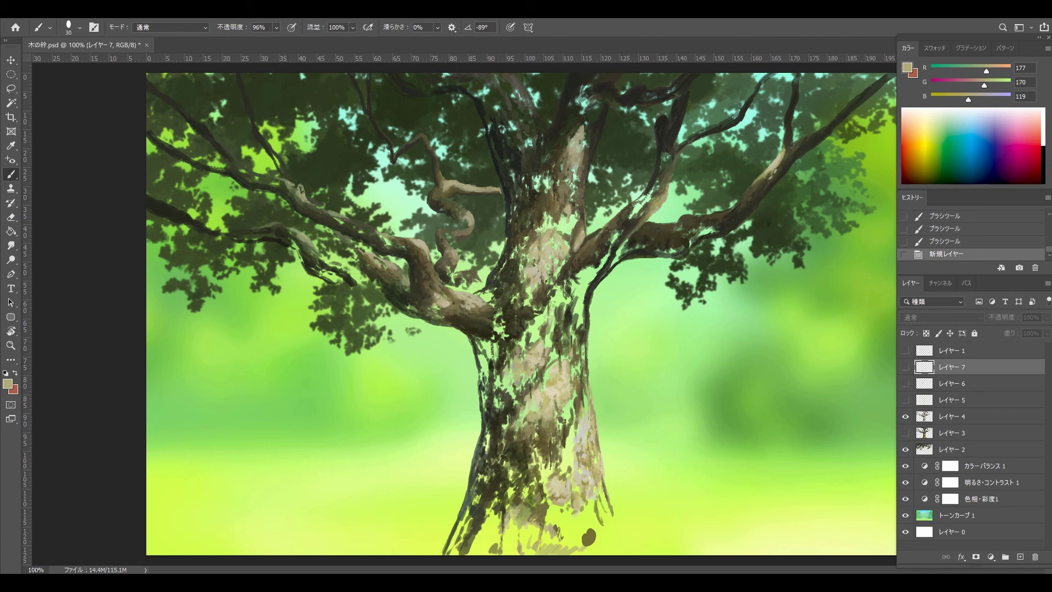
left_click(905, 432)
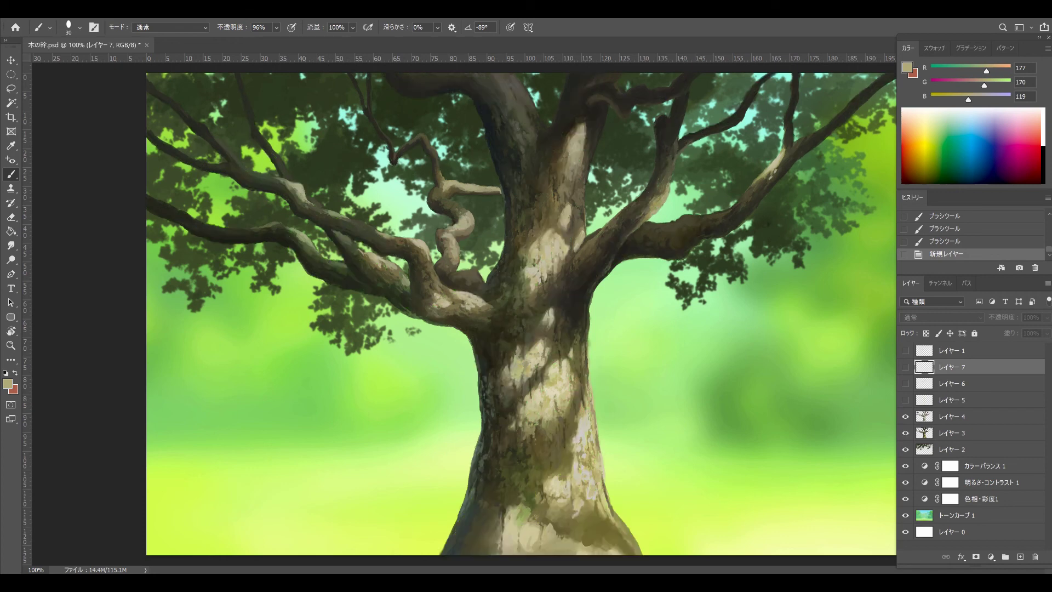
left_click(905, 416)
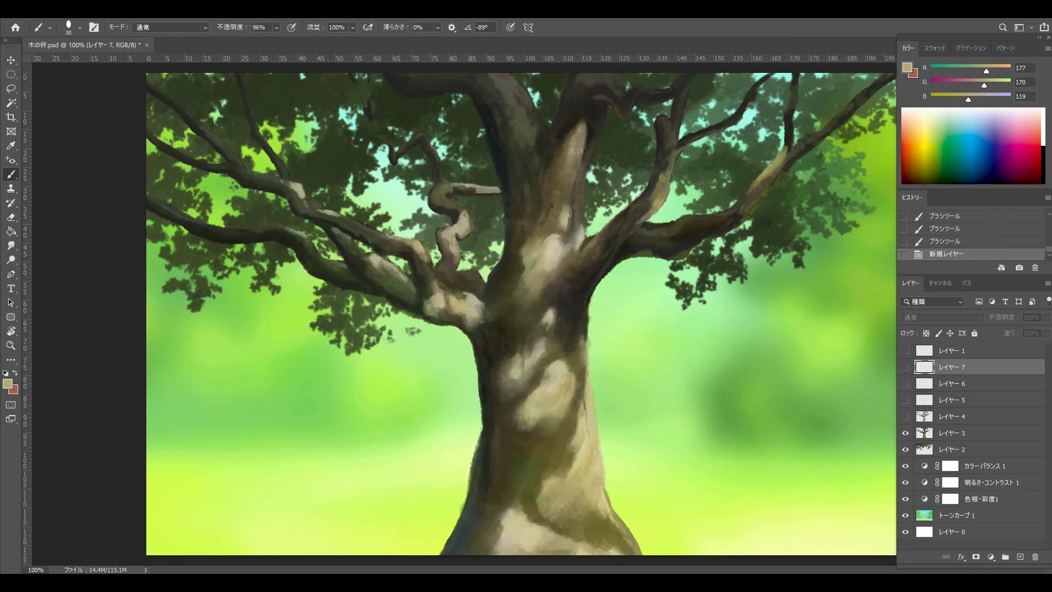
left_click(905, 416)
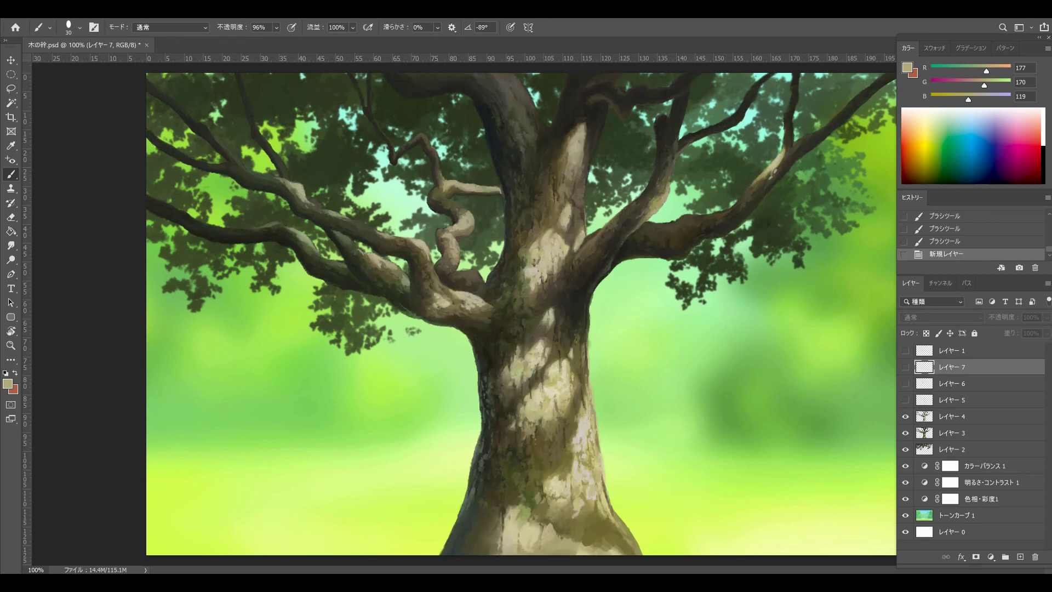
Show レイヤー 5 and レイヤー 6 and touch up the upper trunk's light patch on レイヤー 6 with a 15 px brush and sampled browns
left_click(905, 384)
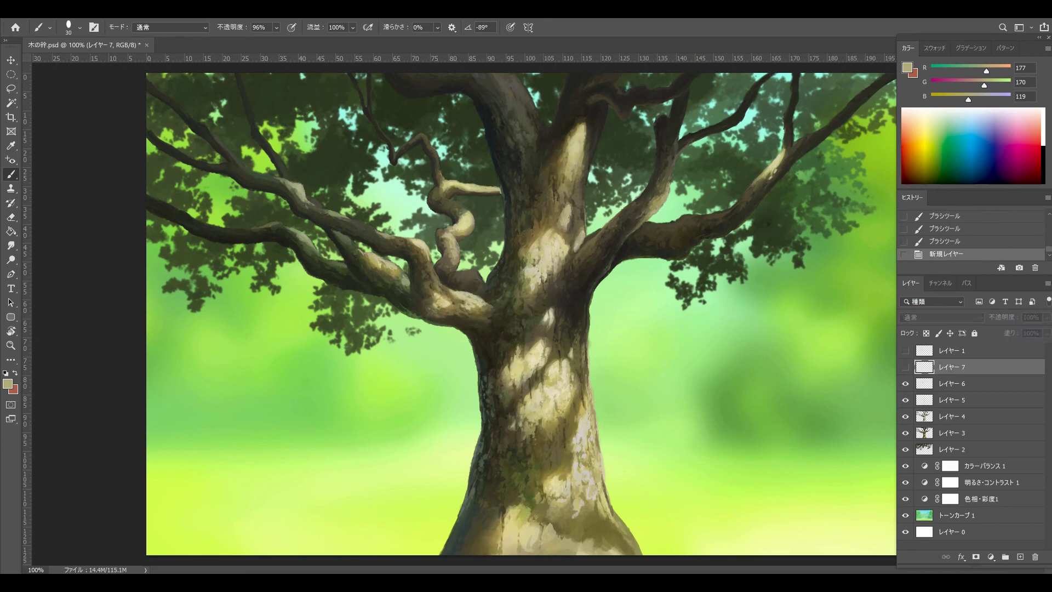
key("alt+bracketleft")
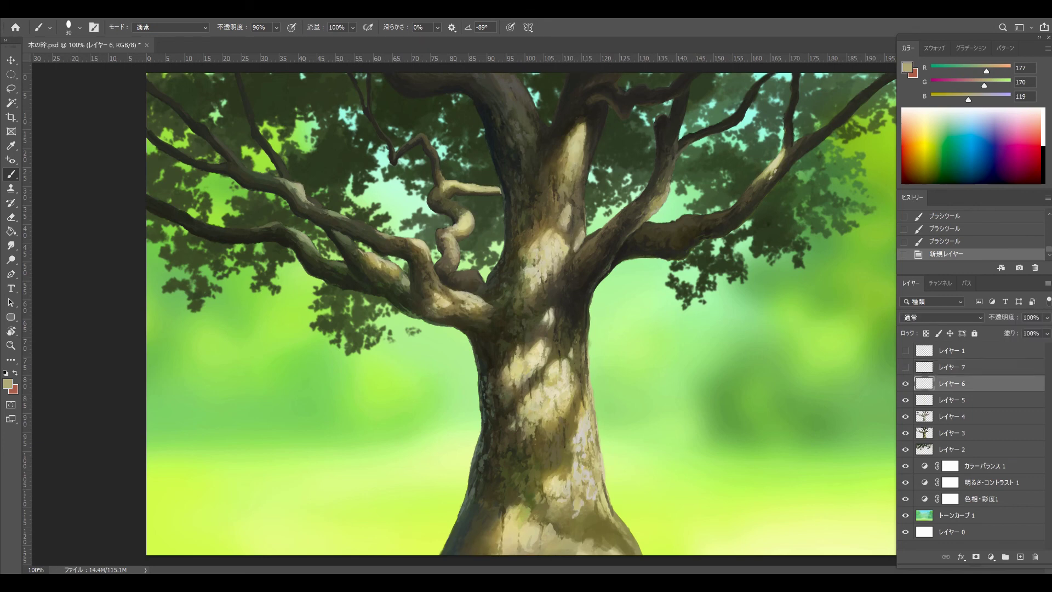
left_click(544, 238, "alt")
key("bracketleft")
key("bracketleft")
key("bracketleft")
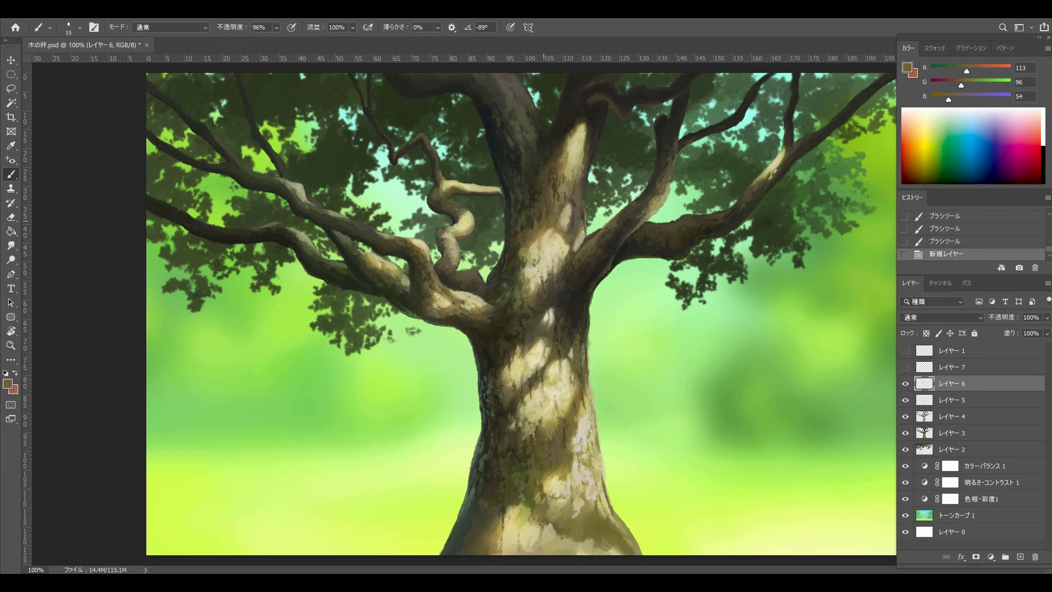
left_click(541, 241)
left_click(534, 240)
left_click(521, 240, "alt")
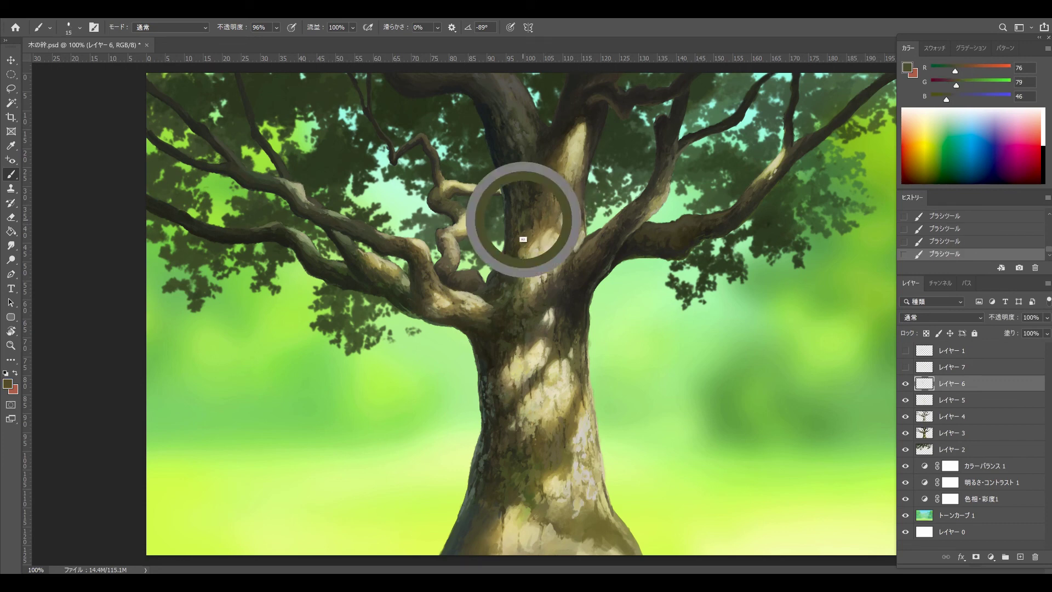
left_click(521, 240, "alt")
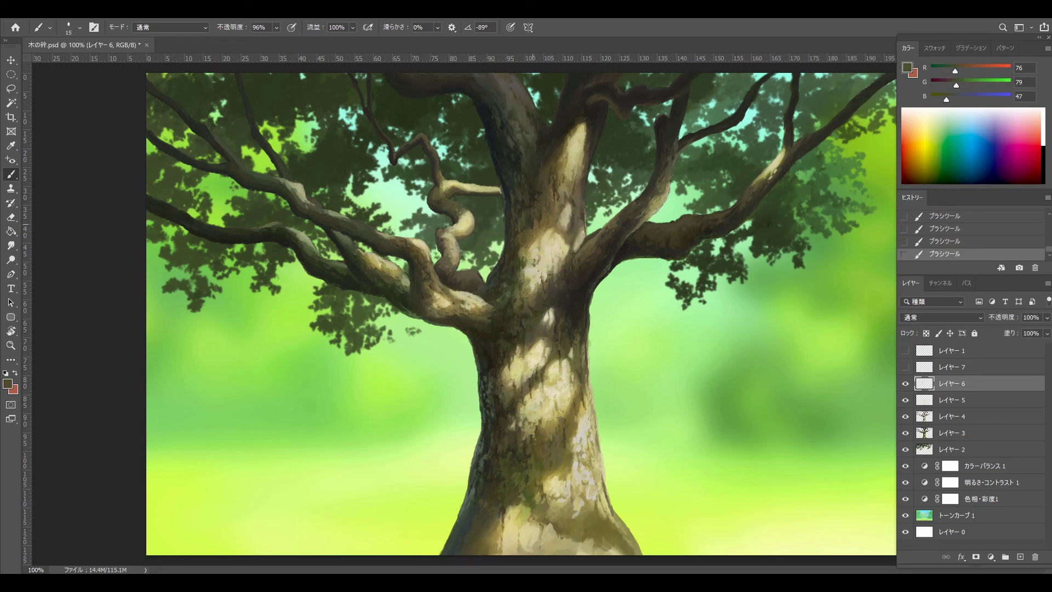
Show and select レイヤー 7, set the foreground colour to red (RGB 255, 0, 10), and undo a test stroke on the right branch
left_click(905, 367)
left_click(952, 367)
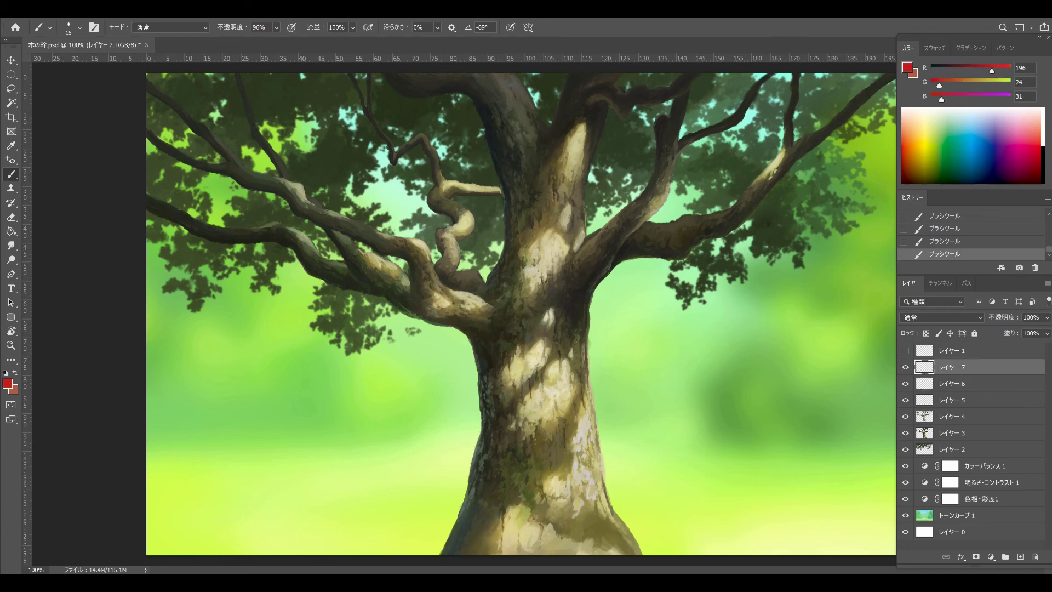
left_click(8, 384)
left_click(857, 72)
left_click_drag(803, 154, 876, 92)
key("ctrl+z")
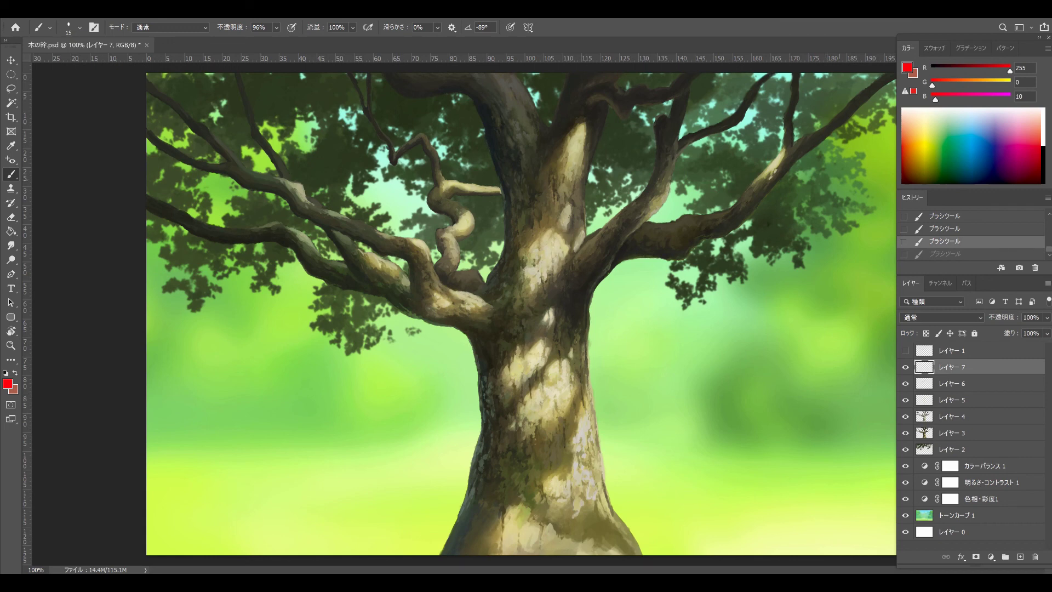
Switch to full-screen display and trace the edges of the tree's right-hand branches in red on レイヤー 7
key("f")
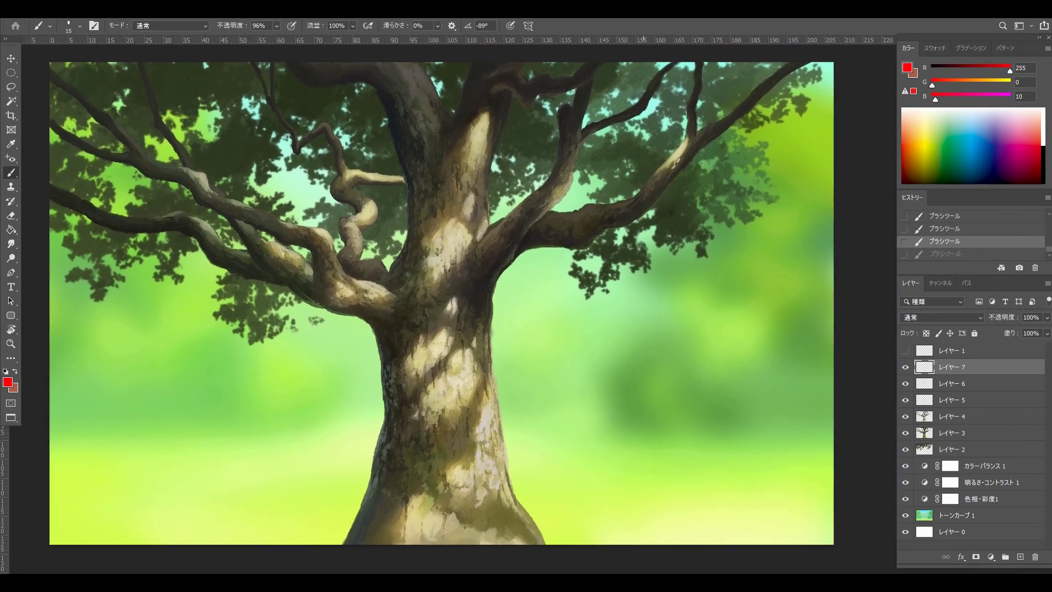
mouse_move(817, 64)
left_mouse_down()
mouse_move(749, 108)
mouse_move(653, 204)
left_mouse_up()
mouse_move(705, 65)
left_mouse_down()
mouse_move(693, 136)
mouse_move(800, 64)
mouse_move(689, 104)
mouse_move(674, 147)
mouse_move(631, 201)
left_mouse_up()
left_click_drag(582, 147, 652, 99)
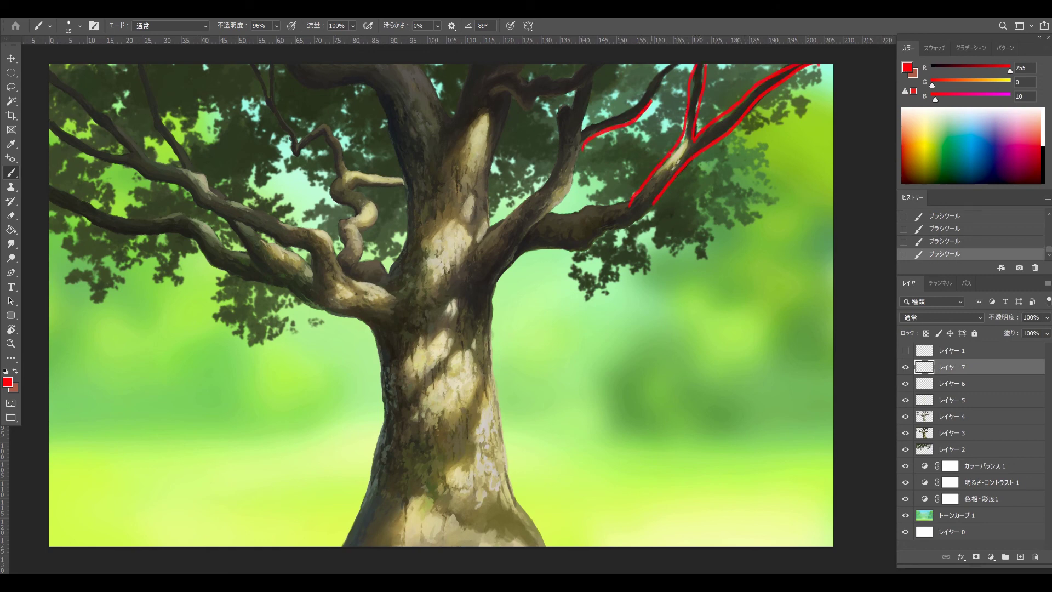
mouse_move(673, 65)
left_mouse_down()
mouse_move(613, 120)
mouse_move(592, 106)
mouse_move(596, 71)
left_mouse_up()
left_click_drag(575, 90, 546, 144)
Trace the upper-left bough and the thin left-hand branches in red on レイヤー 7
mouse_move(277, 67)
left_mouse_down()
mouse_move(381, 101)
mouse_move(400, 157)
left_mouse_up()
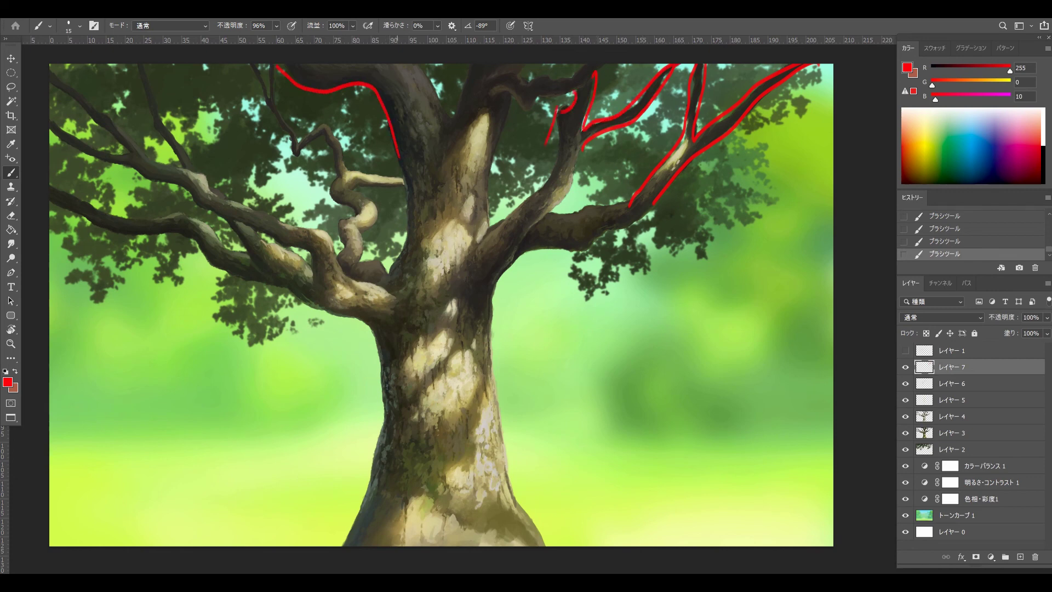
mouse_move(249, 67)
left_mouse_down()
mouse_move(288, 149)
mouse_move(327, 130)
left_mouse_up()
mouse_move(141, 65)
left_mouse_down()
mouse_move(192, 180)
mouse_move(115, 130)
mouse_move(51, 66)
left_mouse_up()
mouse_move(51, 122)
left_mouse_down()
mouse_move(181, 180)
mouse_move(219, 214)
left_mouse_up()
mouse_move(49, 186)
left_mouse_down()
mouse_move(113, 226)
mouse_move(202, 238)
left_mouse_up()
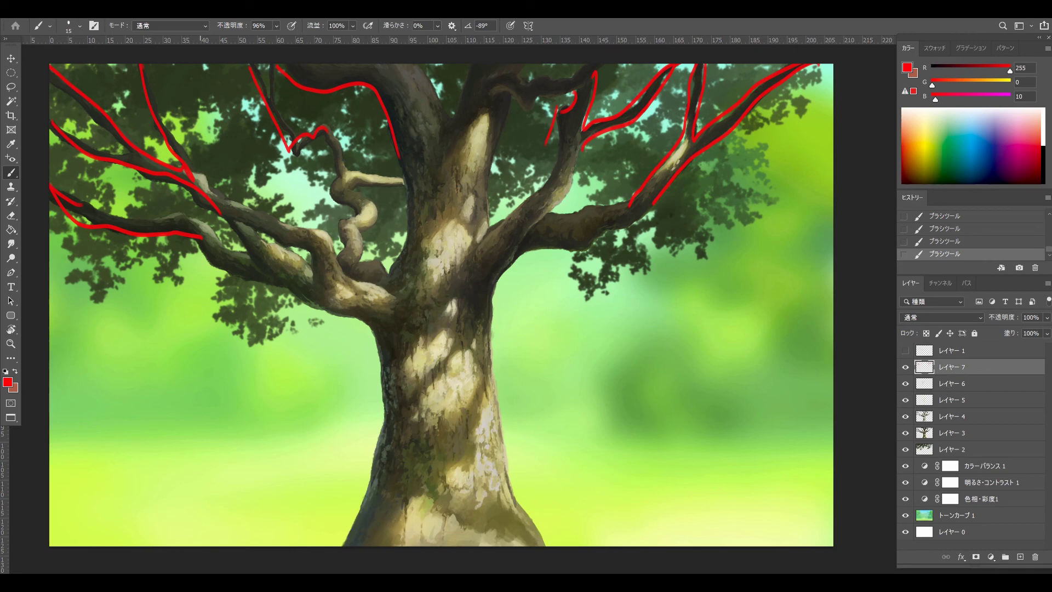
Compare the tree with the red tracing on レイヤー 7 hidden and shown, leaving the layer visible
key("ctrl+comma")
key("ctrl+comma")
key("ctrl+comma")
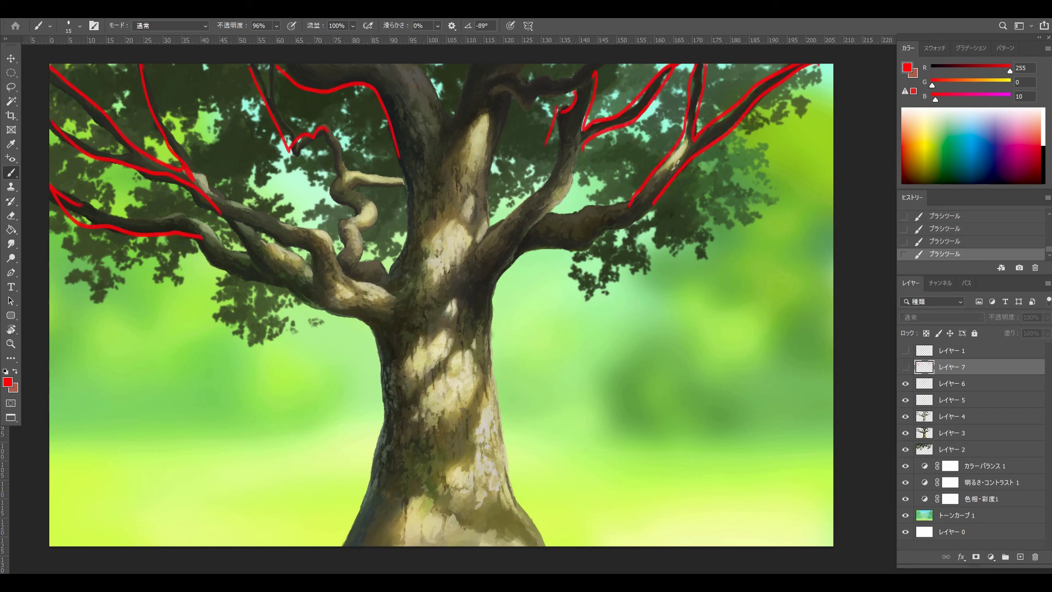
key("ctrl+comma")
key("ctrl+comma")
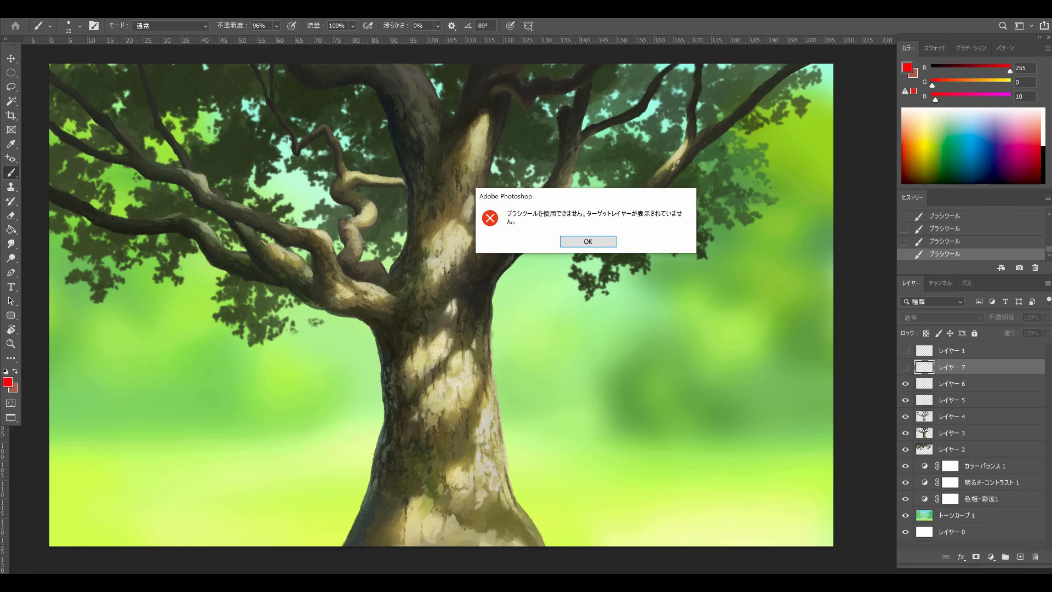
key("Return")
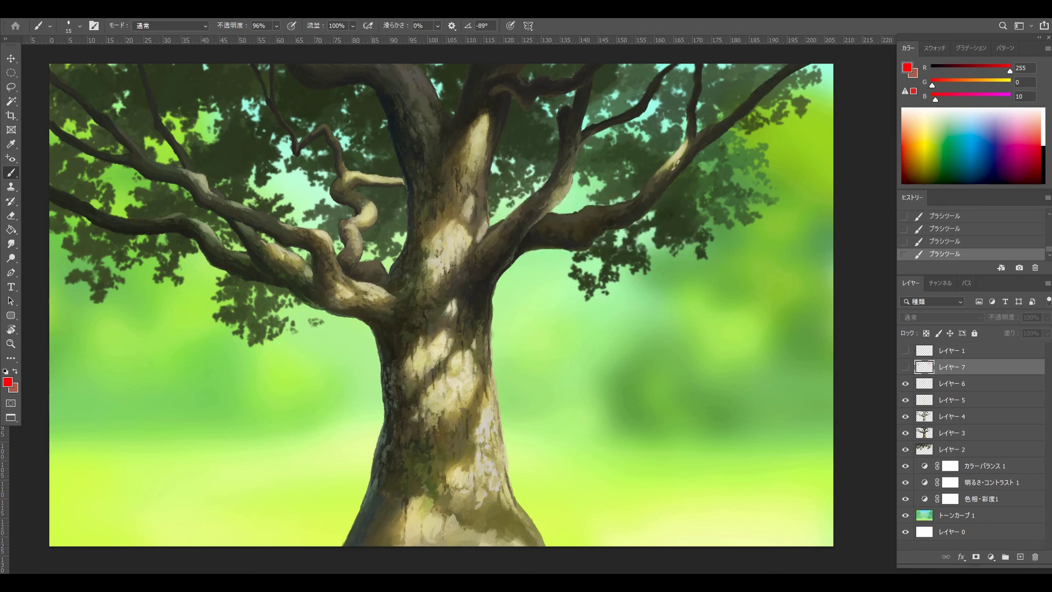
left_click(905, 367)
Circle the whole trunk in red, and undo those strokes together with the tracing on the left branches and upper-left bough
mouse_move(545, 325)
left_mouse_down()
mouse_move(539, 514)
mouse_move(356, 532)
mouse_move(288, 316)
mouse_move(466, 80)
mouse_move(577, 276)
mouse_move(536, 500)
left_mouse_up()
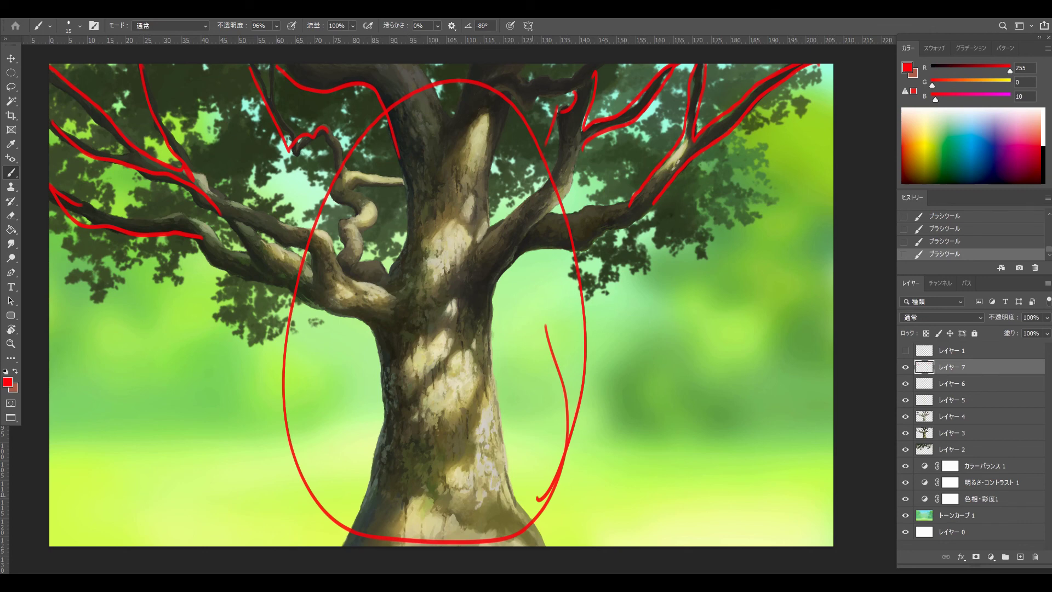
key("ctrl+z")
key("ctrl+z")
key("ctrl+z")
key("ctrl+z")
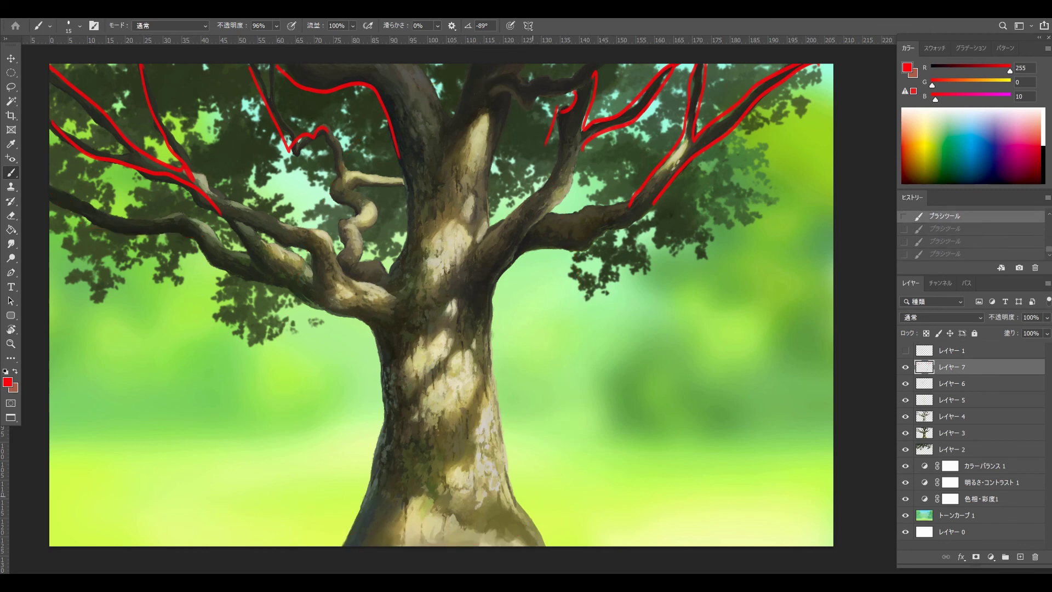
key("ctrl+z")
key("ctrl+z")
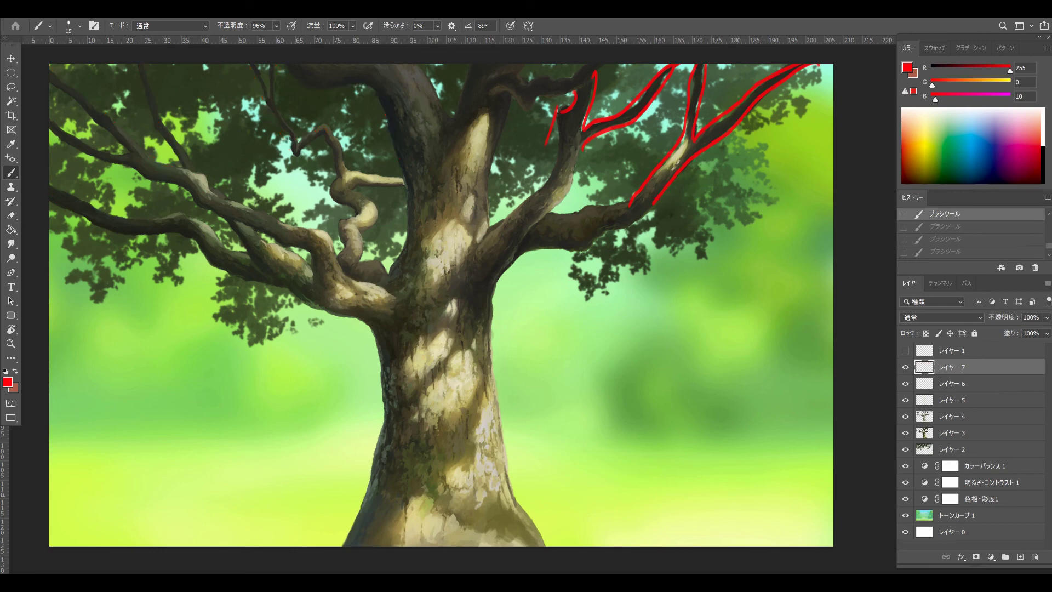
Hatch the upper trunk and the boughs above it with diagonal red strokes on レイヤー 7
left_click_drag(422, 150, 471, 93)
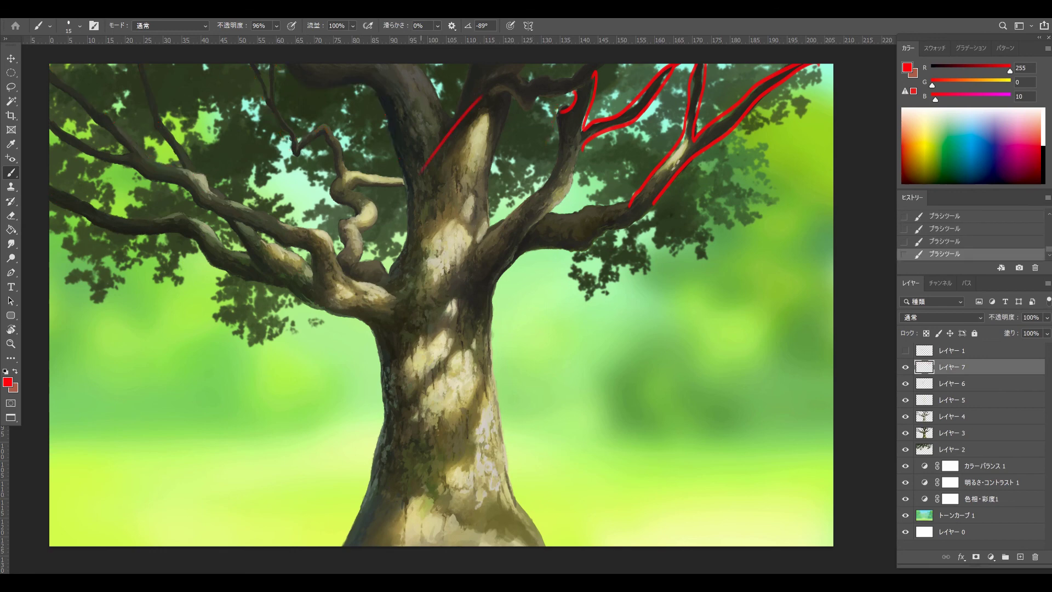
left_click_drag(419, 172, 483, 95)
mouse_move(381, 126)
left_mouse_down()
mouse_move(375, 90)
mouse_move(416, 142)
left_mouse_up()
left_click_drag(433, 65, 450, 124)
key("ctrl+z")
key("ctrl+z")
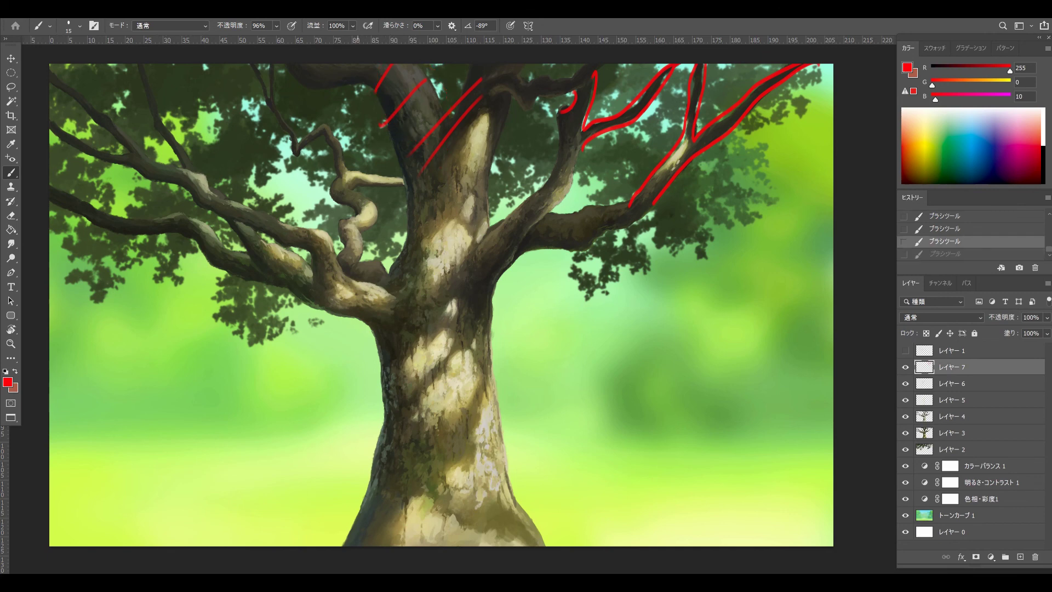
left_click_drag(377, 90, 392, 65)
left_click_drag(307, 83, 318, 65)
left_click_drag(493, 114, 515, 78)
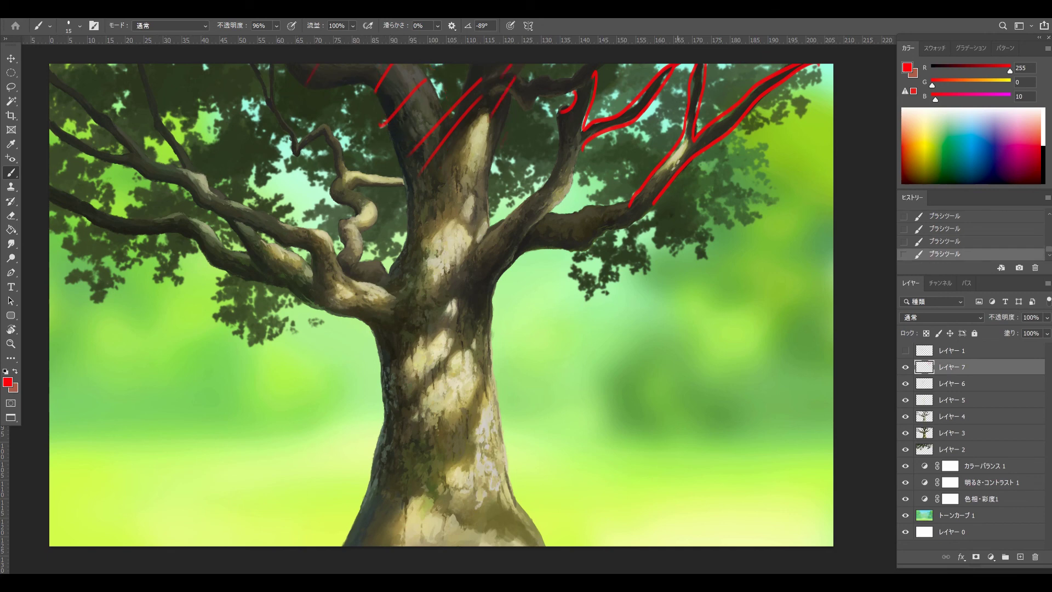
Mark the upper right branch and retrace the left branches in red, undoing the strokes on the lowest and the thin upright branch
left_click_drag(578, 90, 597, 68)
left_click_drag(50, 77, 116, 133)
left_click_drag(50, 127, 156, 174)
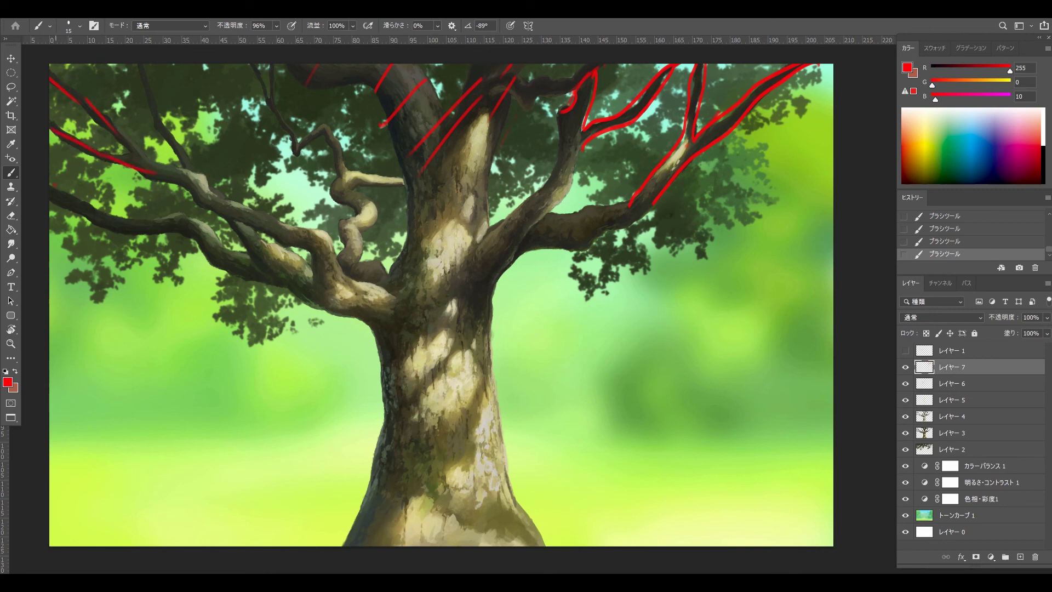
mouse_move(54, 186)
left_mouse_down()
mouse_move(207, 240)
mouse_move(170, 233)
mouse_move(231, 264)
left_mouse_up()
left_click_drag(144, 68, 179, 164)
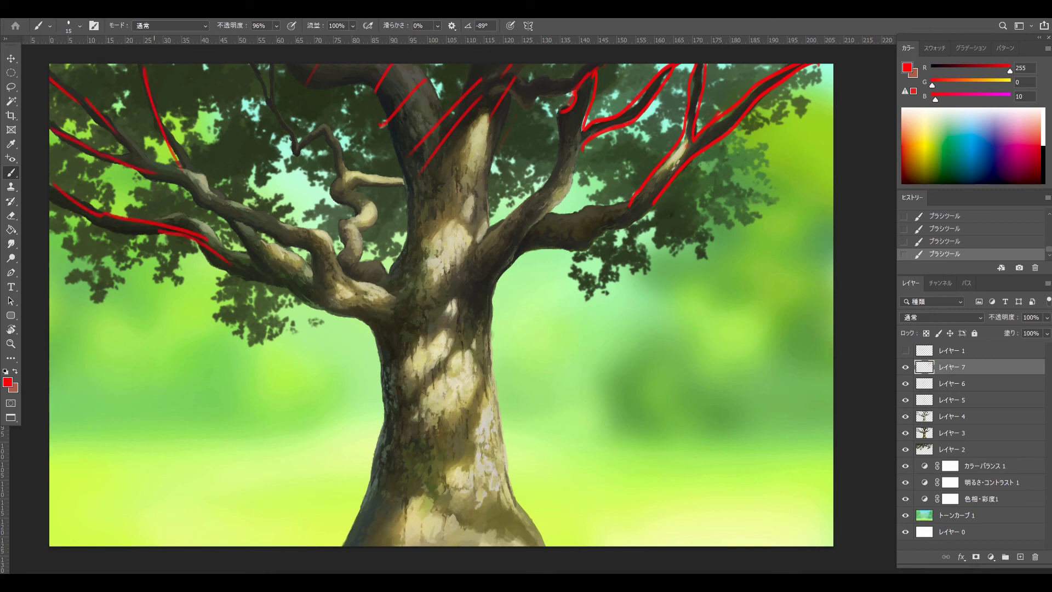
key("ctrl+z")
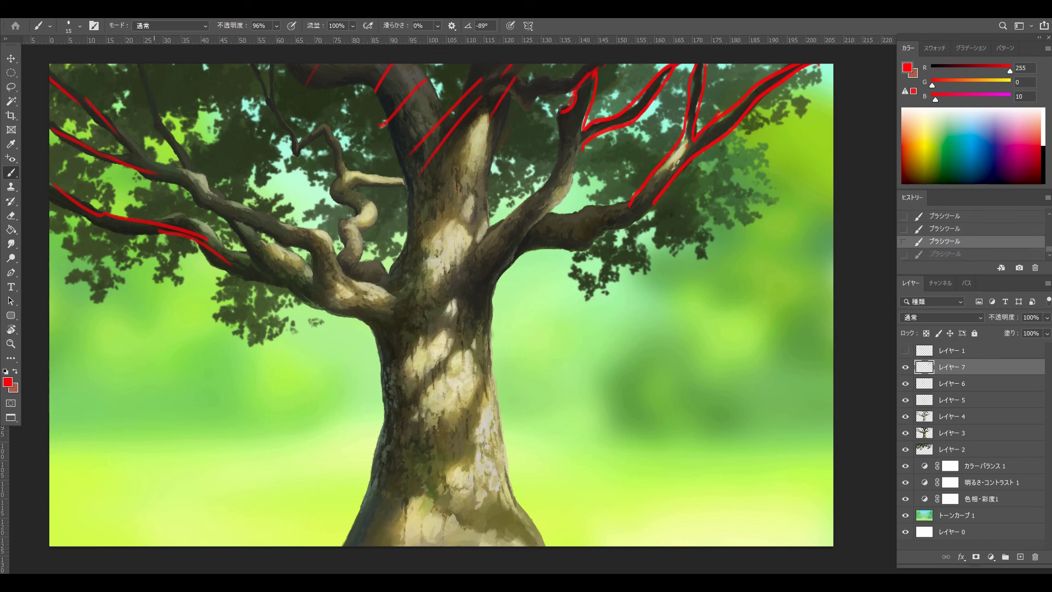
key("ctrl+z")
key("ctrl+z")
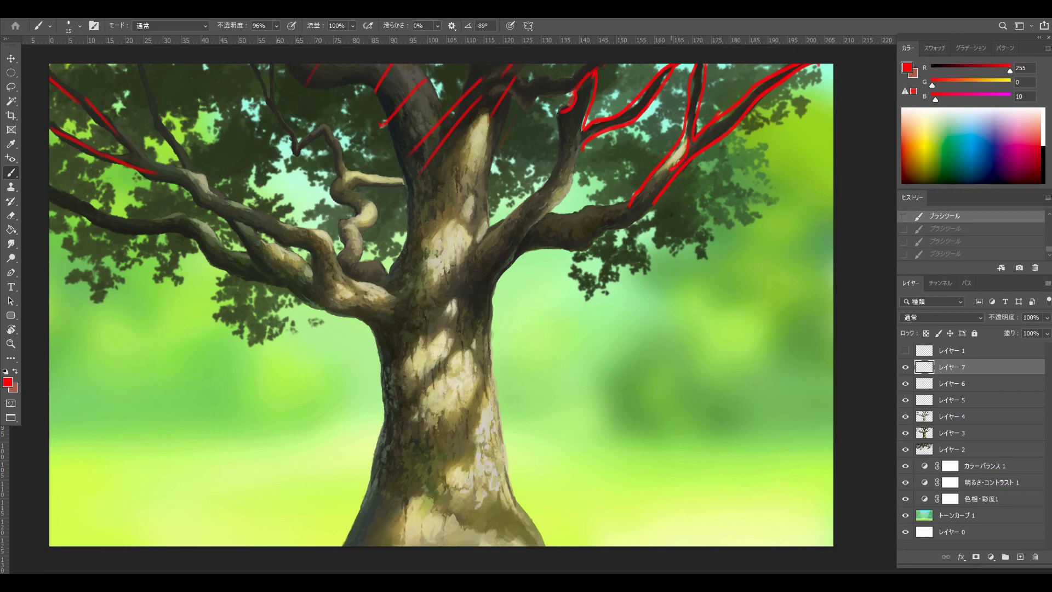
Outline the light patch on the right branch in red and circle the area around it
key("ctrl+shift+z")
key("ctrl+shift+z")
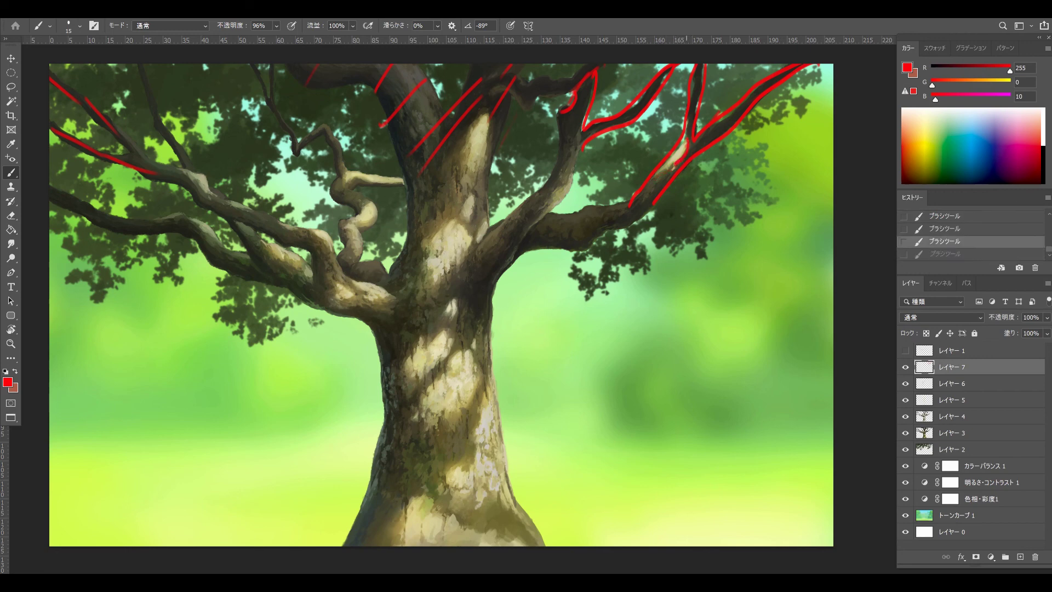
key("ctrl+shift+z")
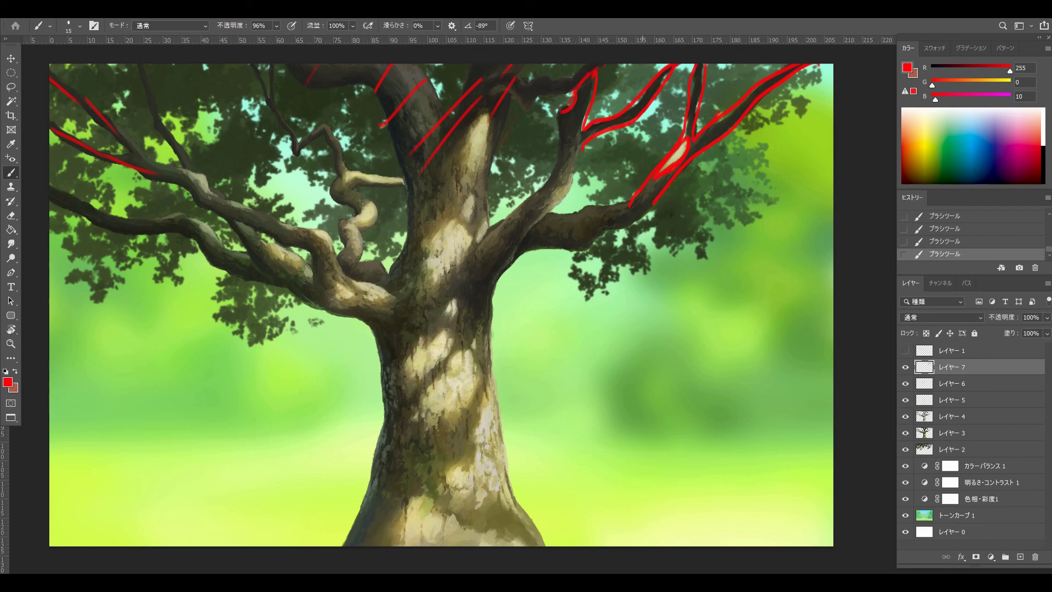
mouse_move(630, 207)
left_mouse_down()
mouse_move(740, 132)
mouse_move(607, 233)
left_mouse_up()
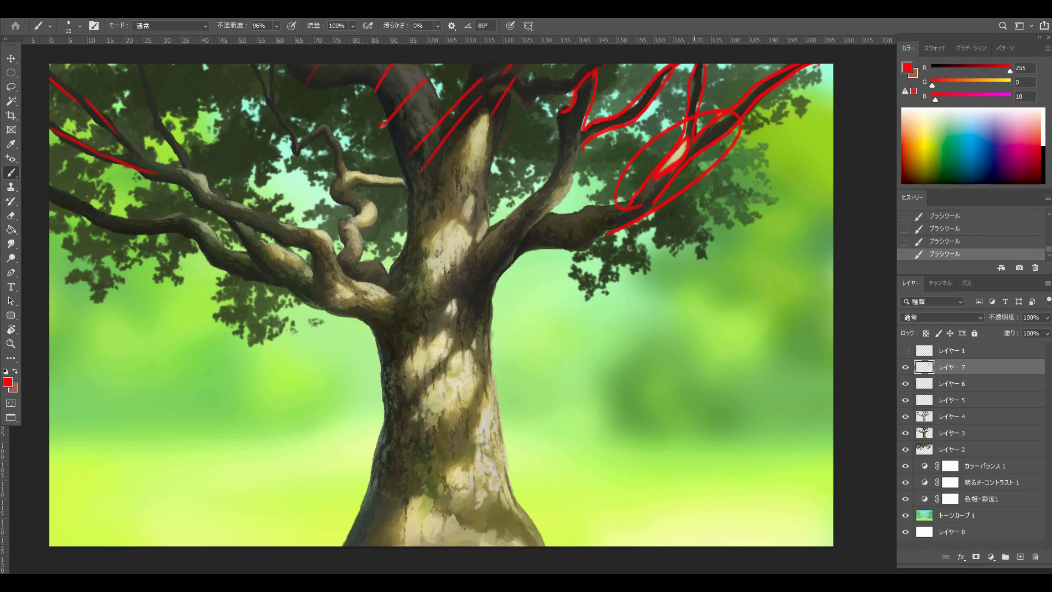
Compare the tree with レイヤー 7 hidden and shown, and delete that layer with its red marks
left_click(905, 366)
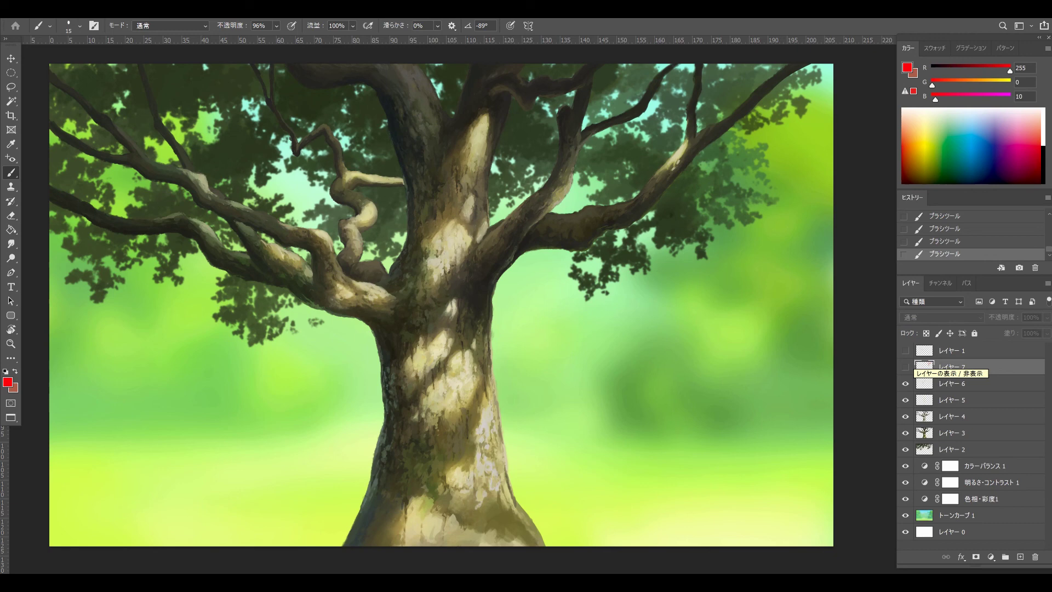
mouse_move(931, 366)
left_mouse_down()
mouse_move(932, 555)
mouse_move(931, 378)
left_mouse_up()
left_click(905, 367)
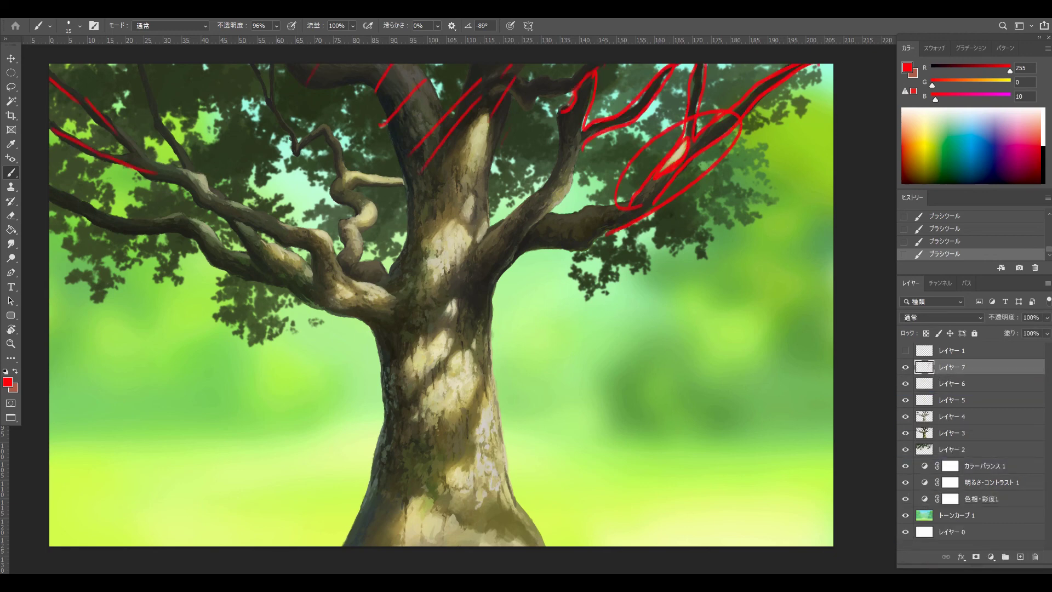
left_click(905, 367)
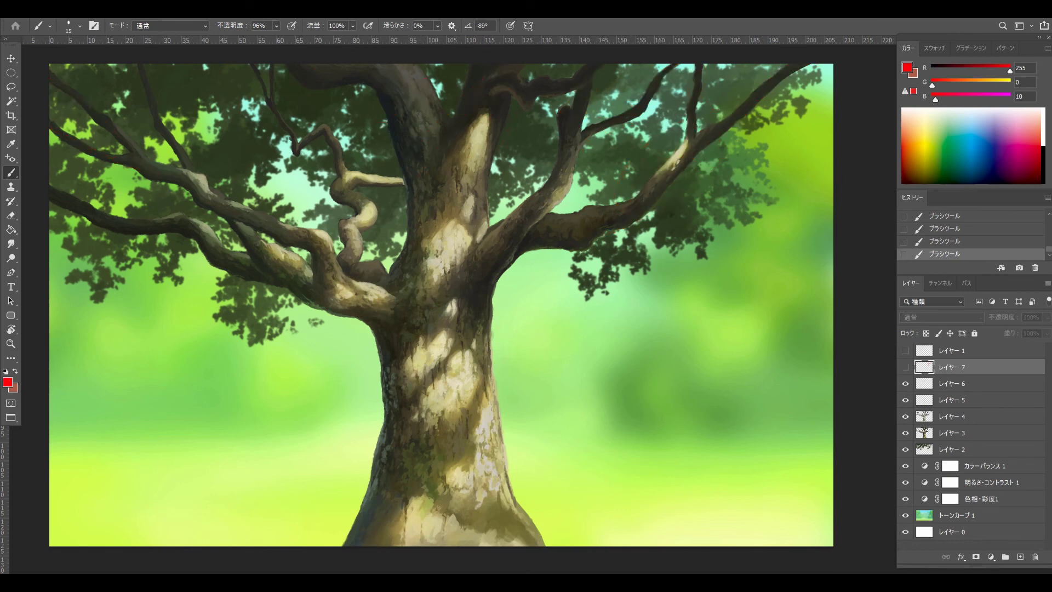
left_click_drag(932, 367, 931, 555)
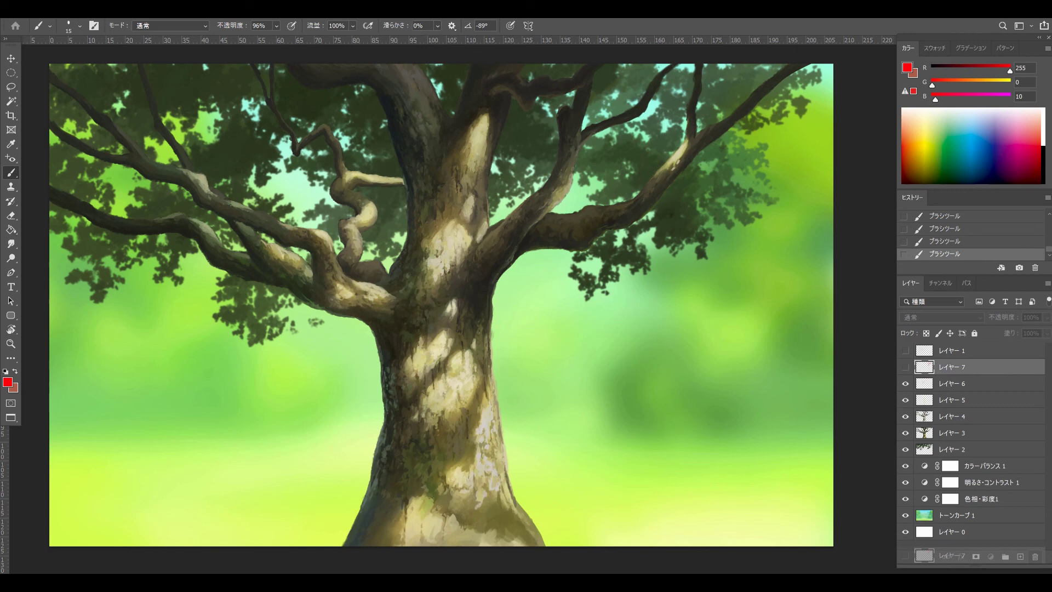
left_click_drag(1034, 556, 1035, 556)
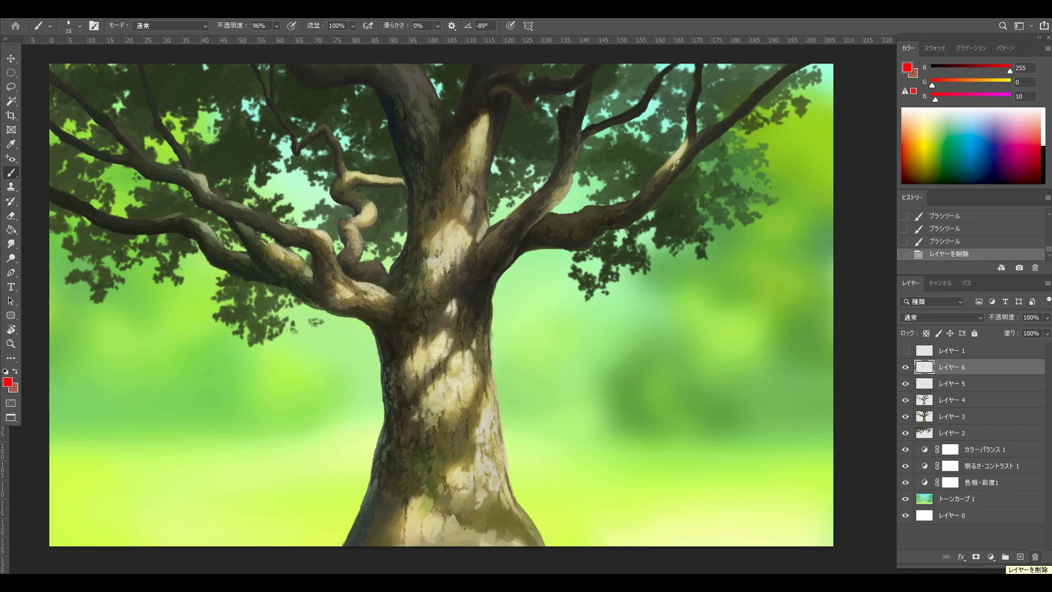
Circle the light patches on the upper trunk in red on レイヤー 6 and undo both circles
mouse_move(465, 192)
left_mouse_down()
mouse_move(490, 105)
mouse_move(466, 189)
mouse_move(504, 211)
mouse_move(466, 256)
left_mouse_up()
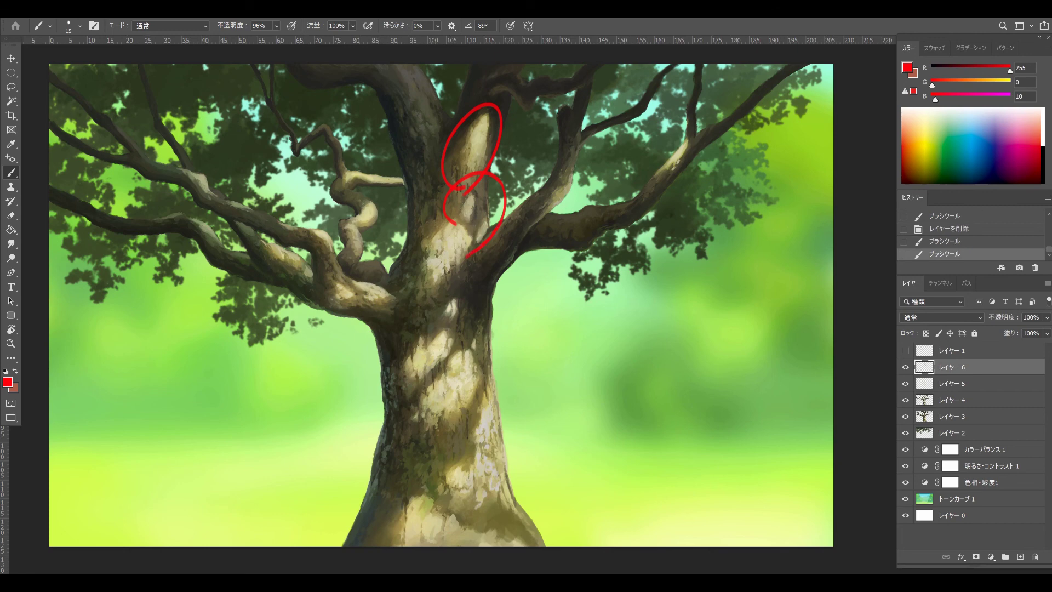
key("ctrl+z")
key("ctrl+z")
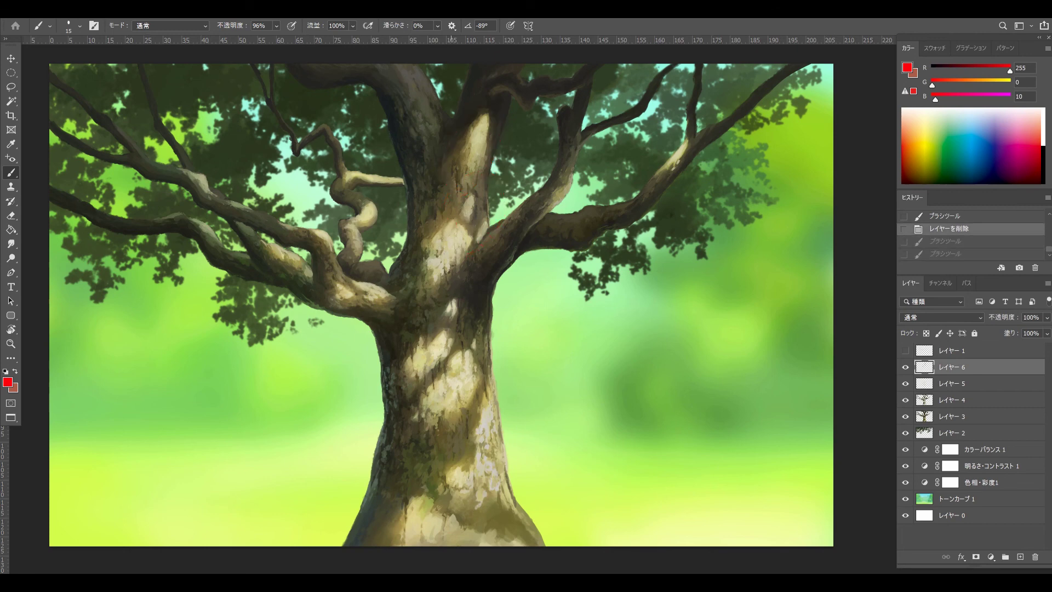